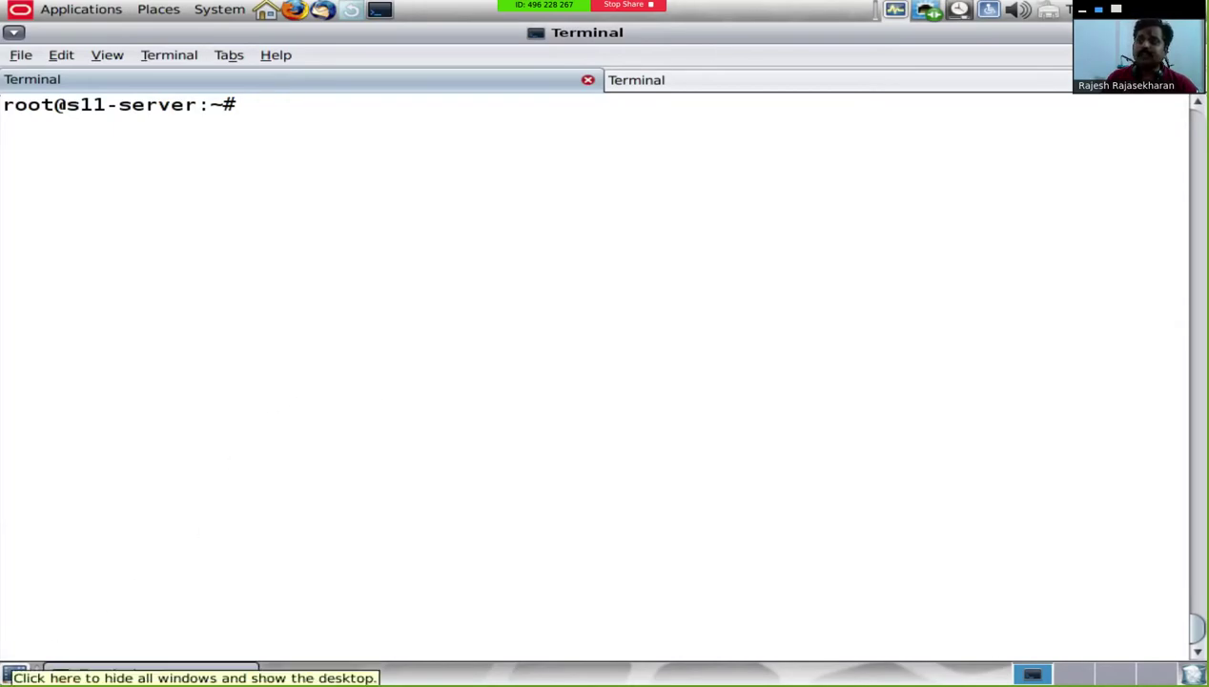
Step: Leave the full-screen Solaris guest view and bring the VirtualBox Manager window forward
key("ctrl+f")
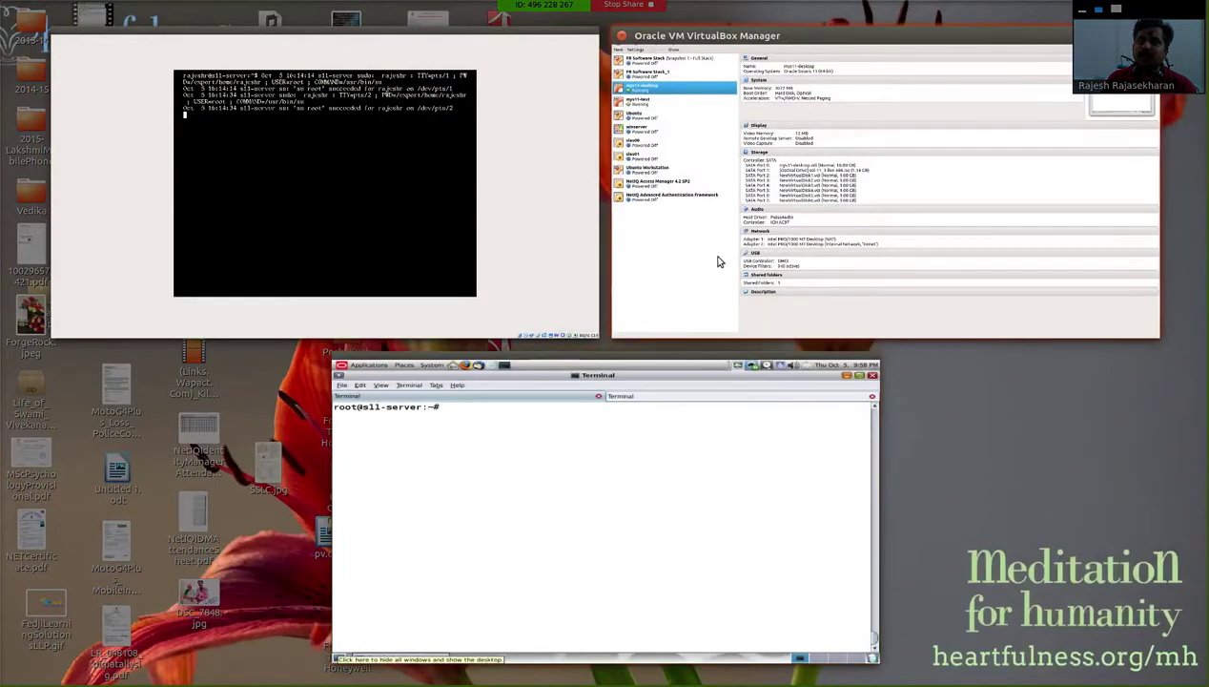
left_click(718, 260)
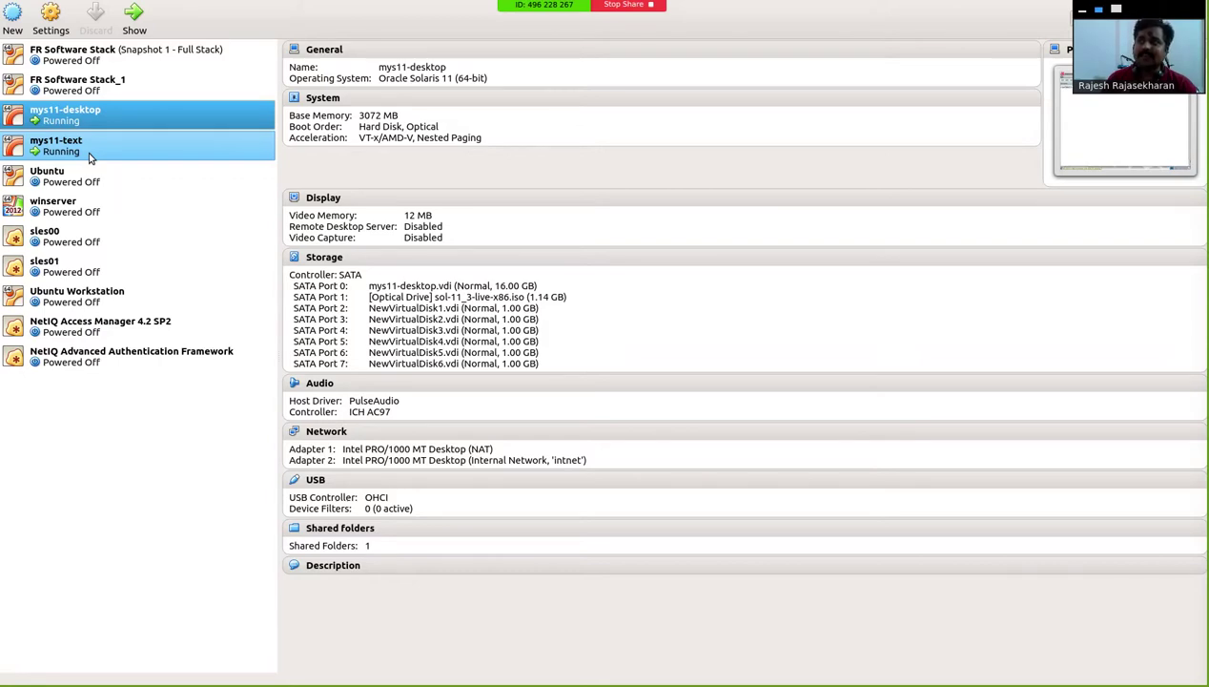
Step: Start a new VM named myclient with type Solaris, version Oracle Solaris 11 (64-bit)
left_click(14, 21)
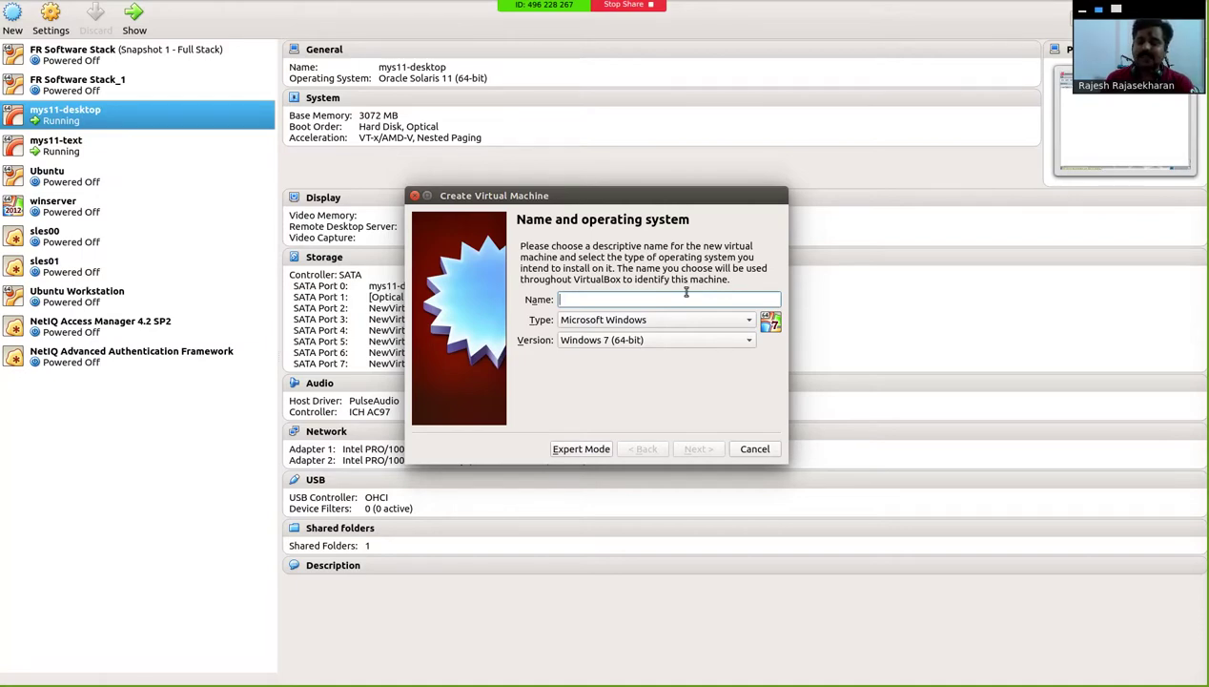
type("myclient")
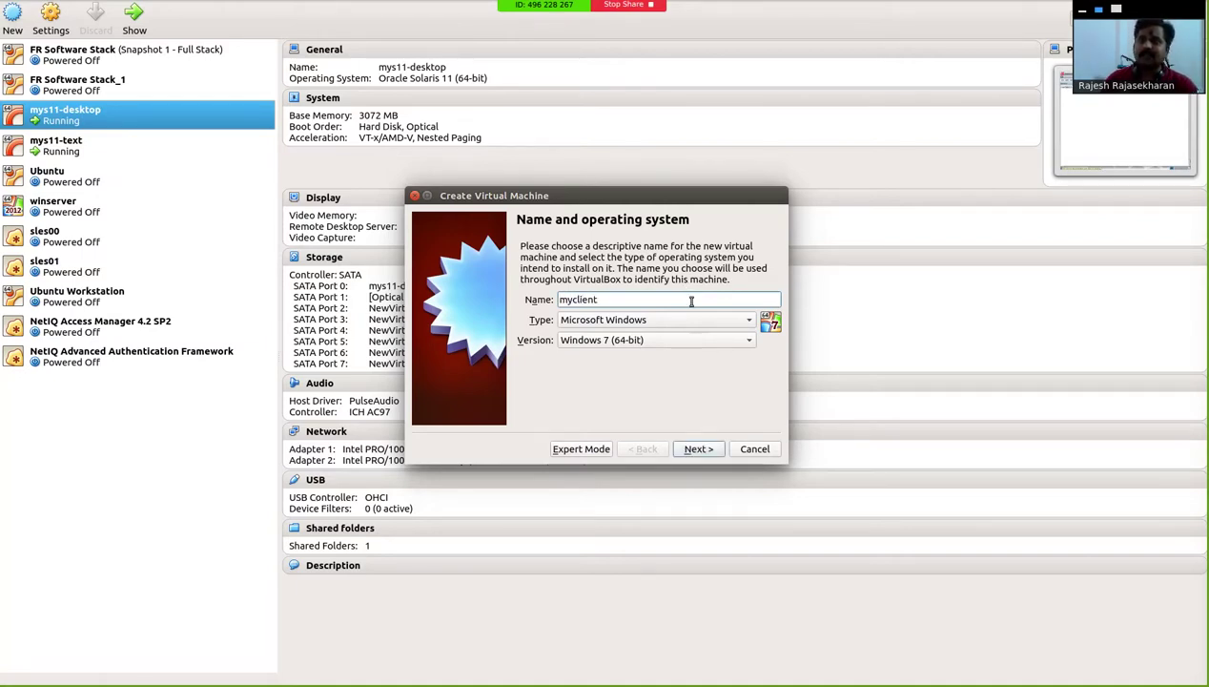
left_click(691, 321)
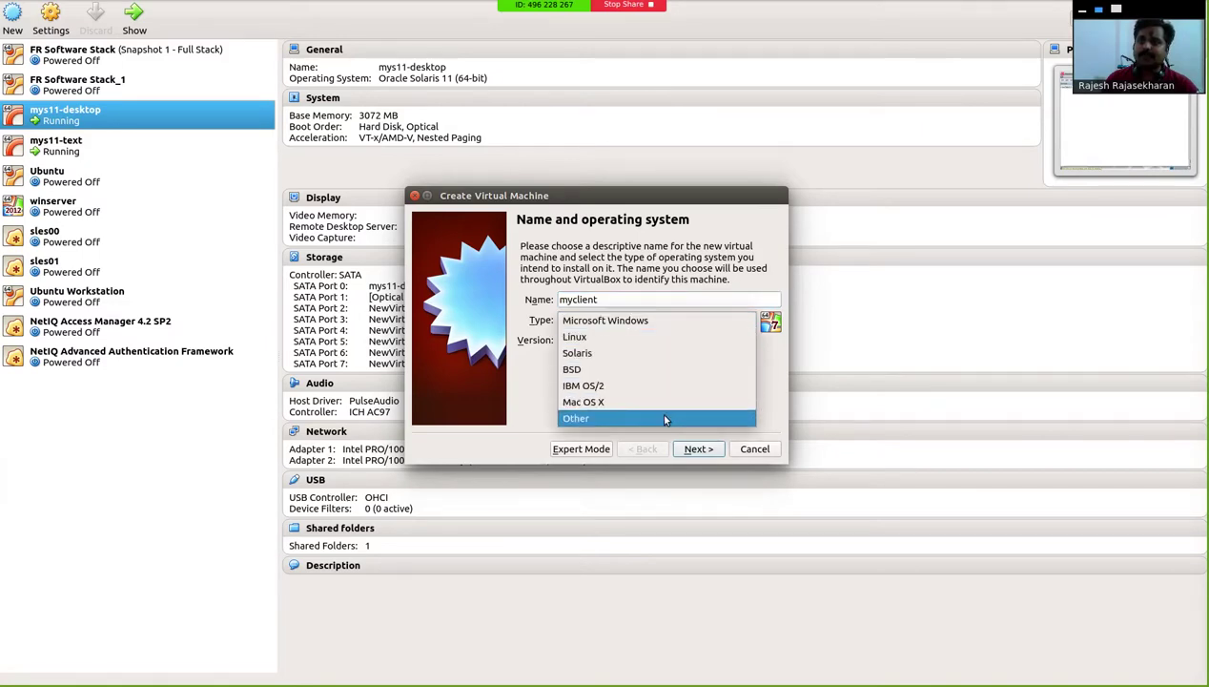
left_click(664, 353)
left_click(668, 342)
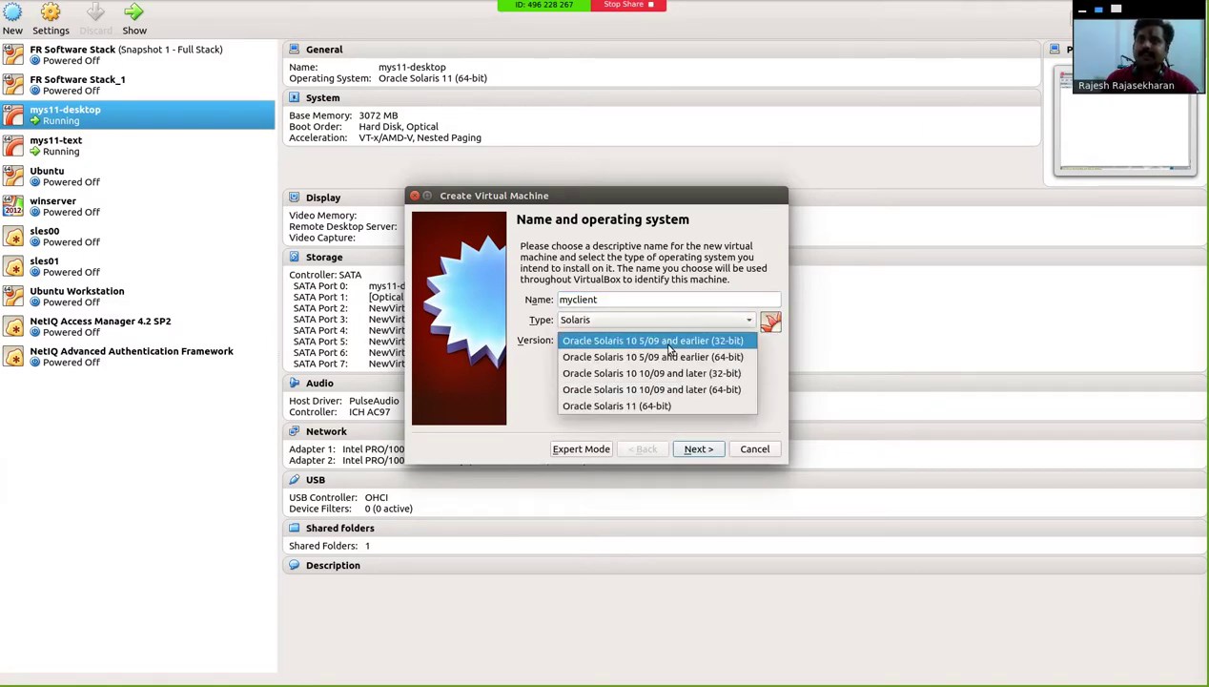
left_click(656, 406)
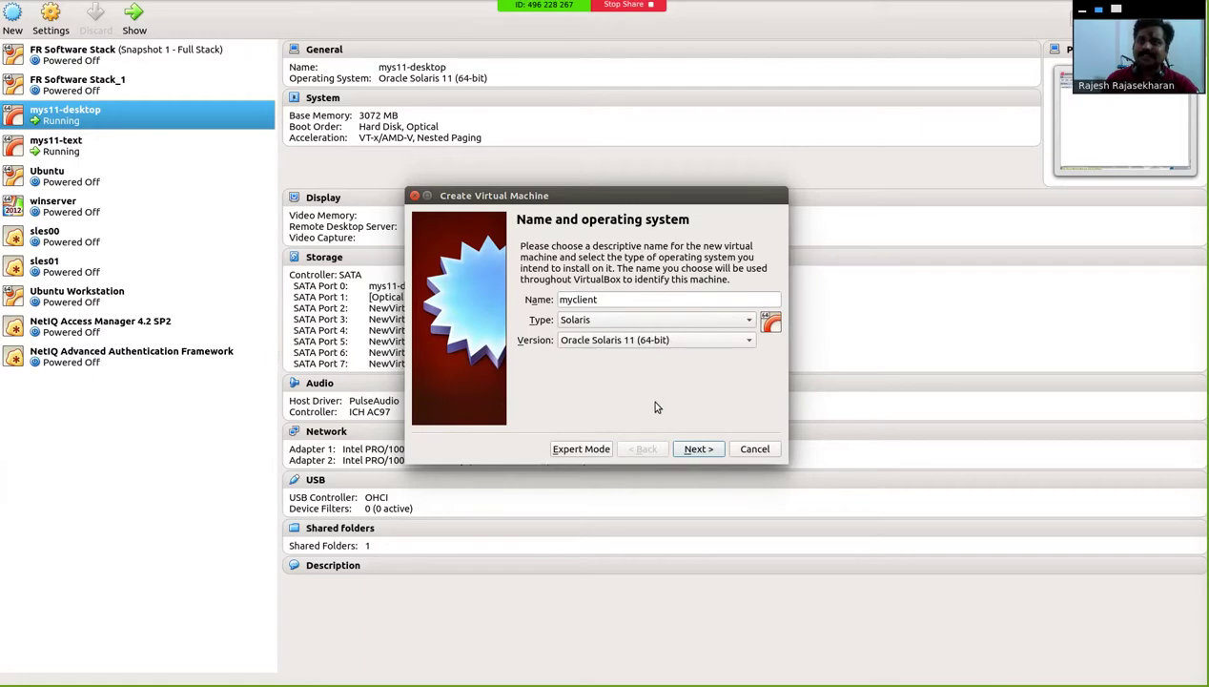
left_click(696, 450)
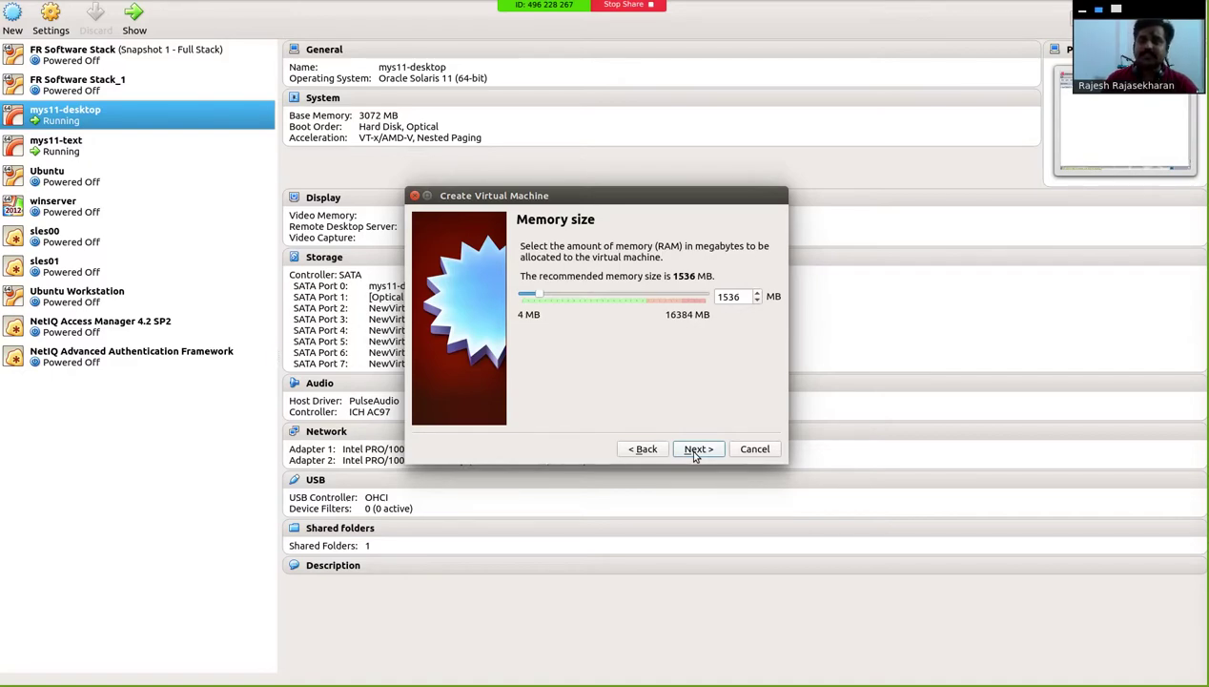
Step: Keep 1536 MB memory and create a dynamically allocated 16 GB VDI disk
left_click(695, 452)
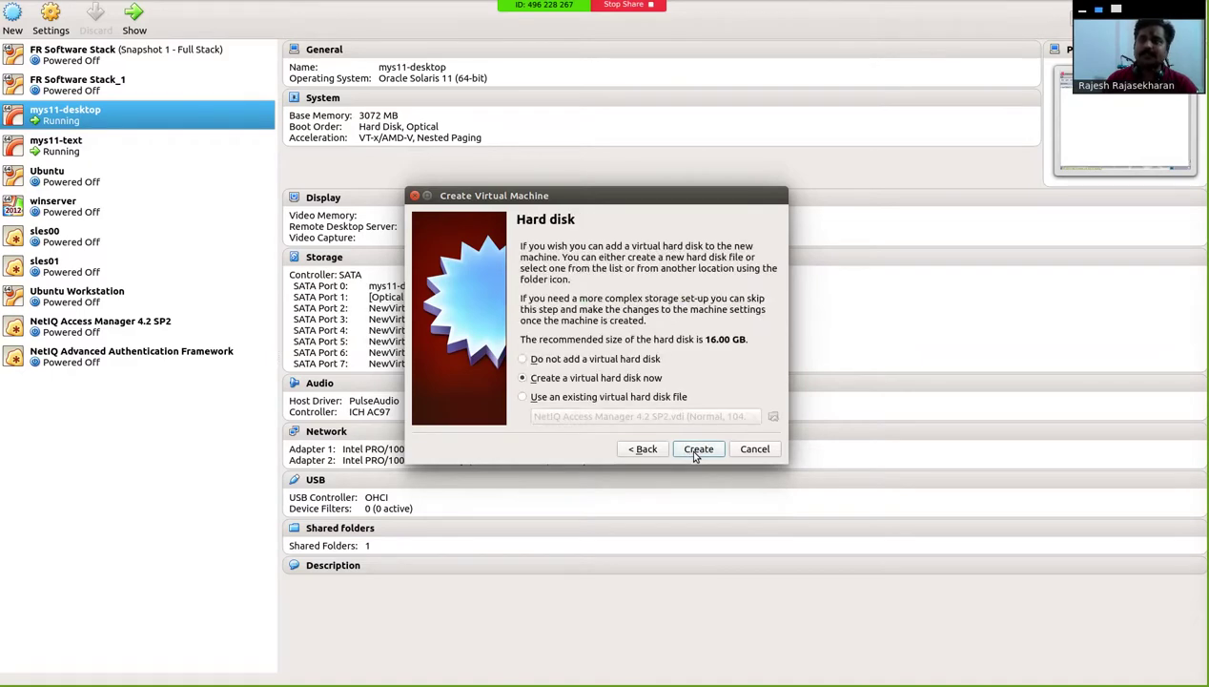
left_click(697, 450)
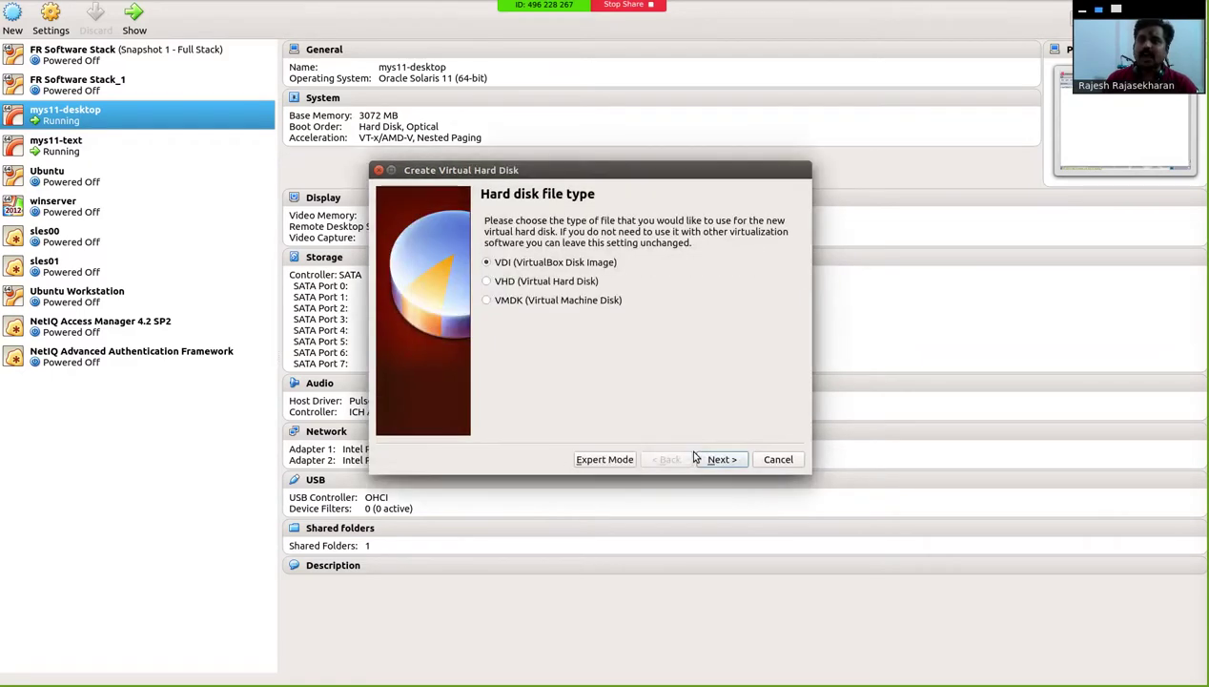
left_click(710, 459)
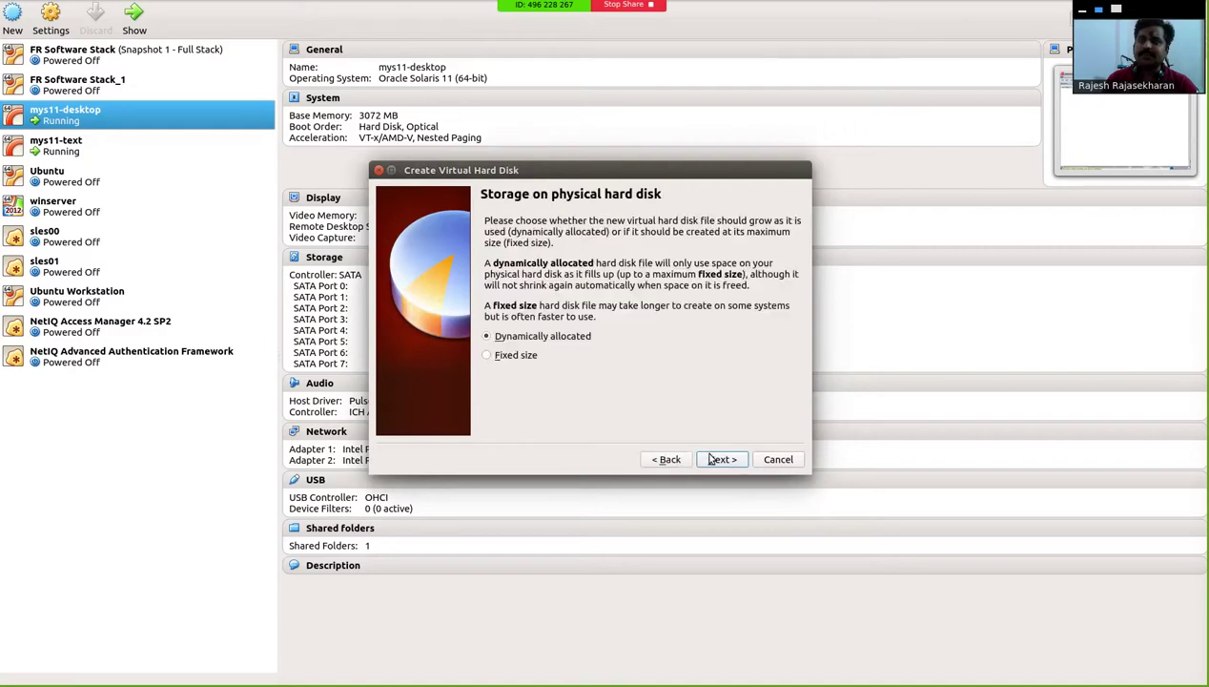
left_click(711, 459)
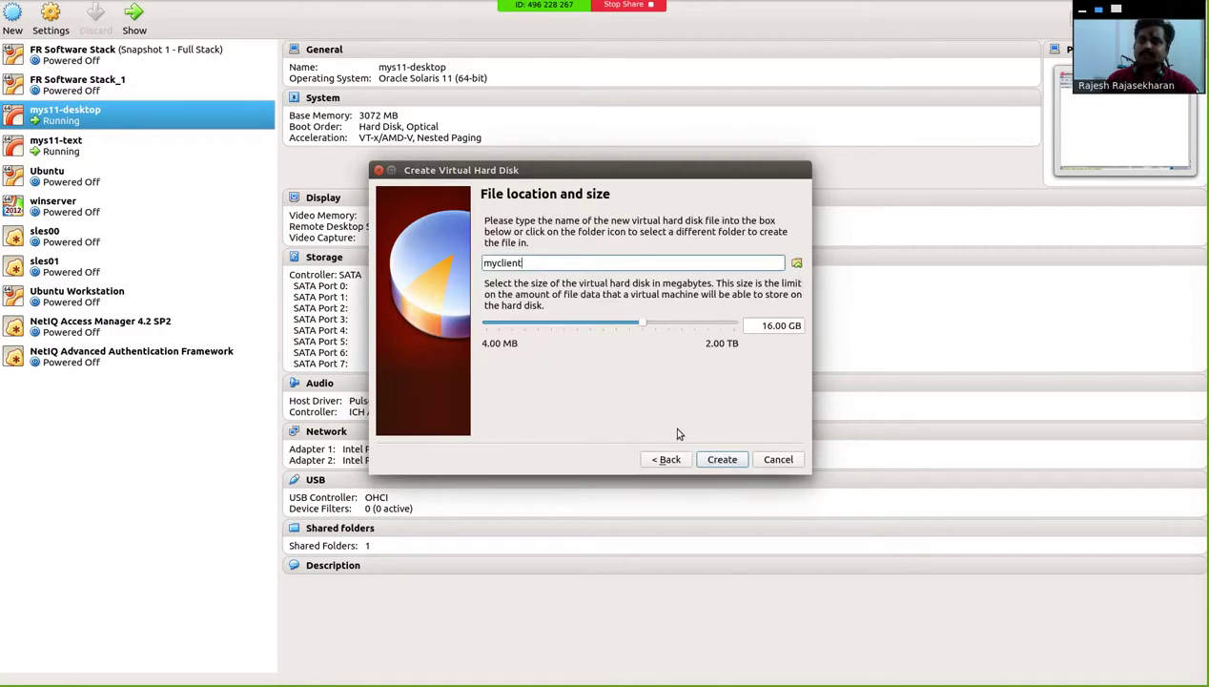
left_click(721, 460)
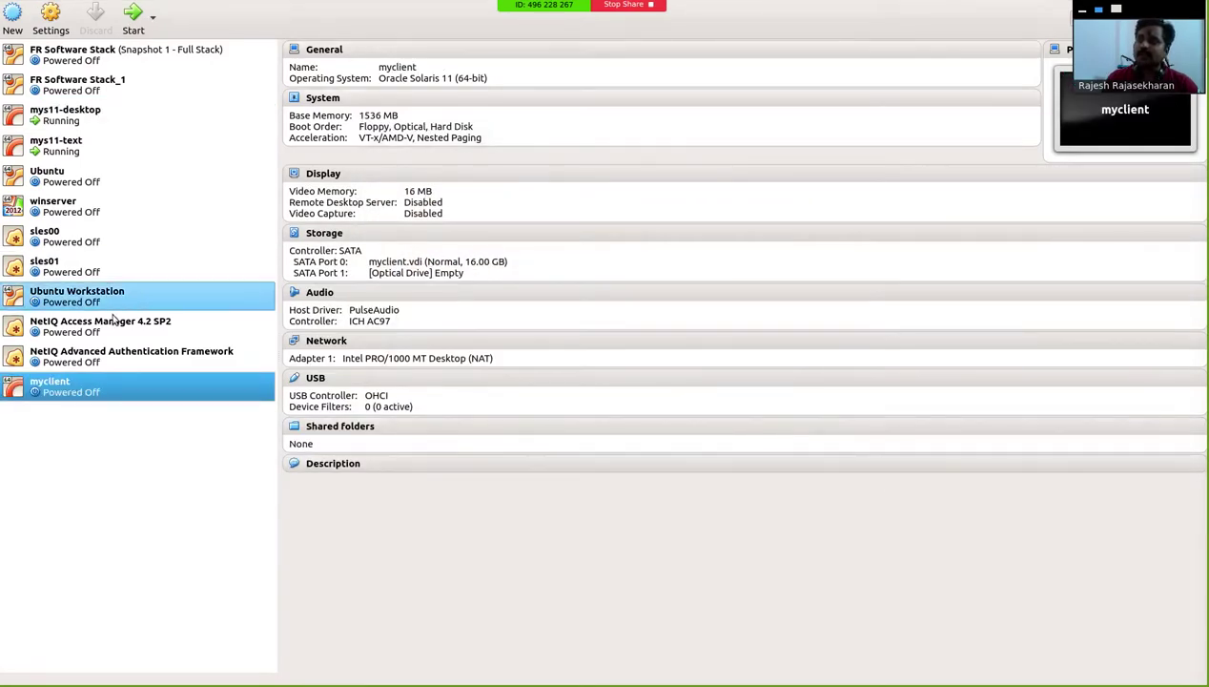
Step: Attach myclient's Adapter 1 to Internal Network intnet and select its MAC address under Advanced
left_click(53, 21)
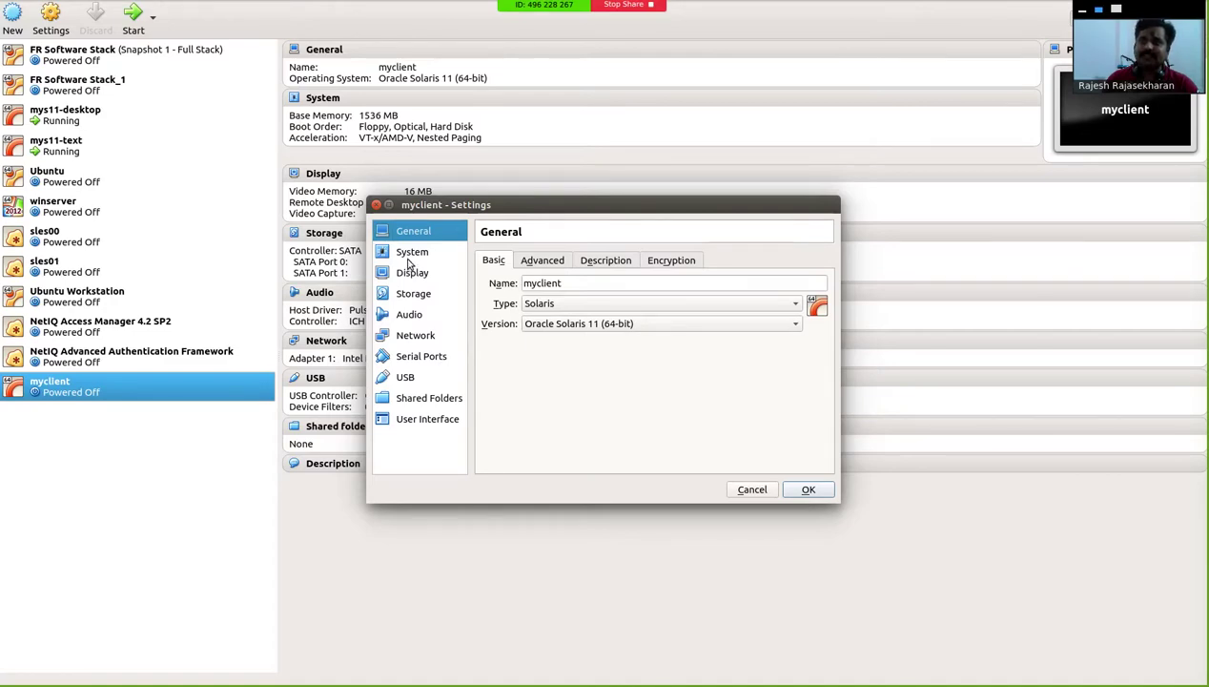
left_click(411, 254)
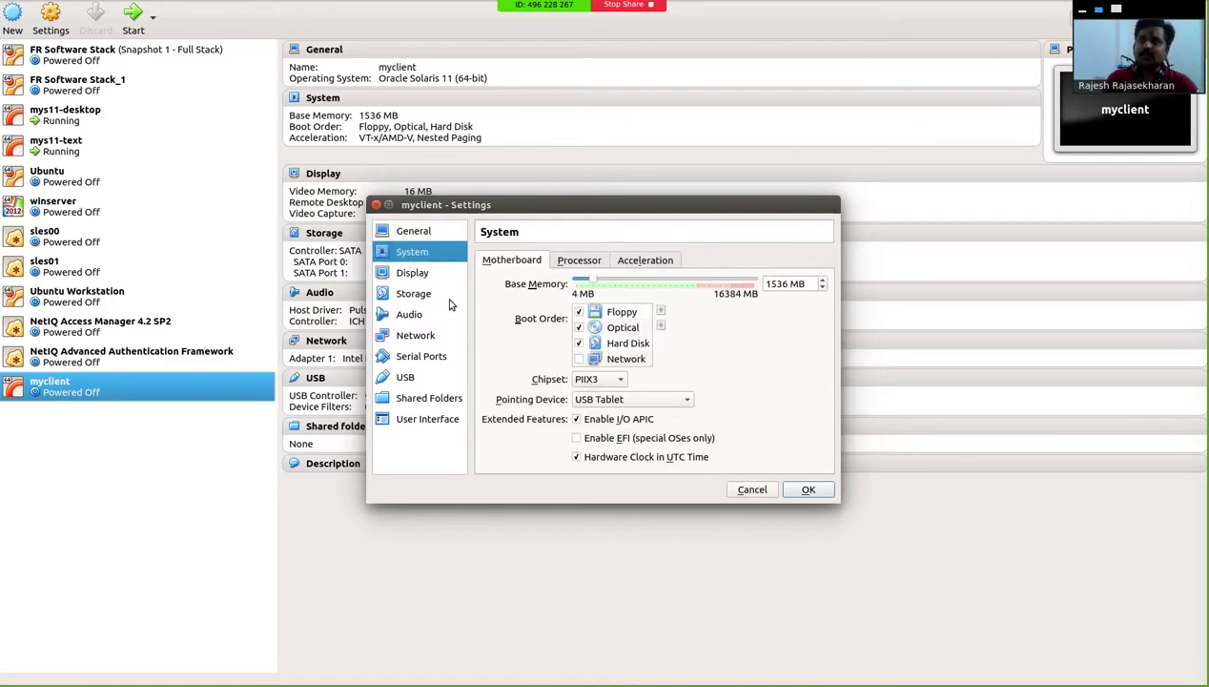
left_click(427, 337)
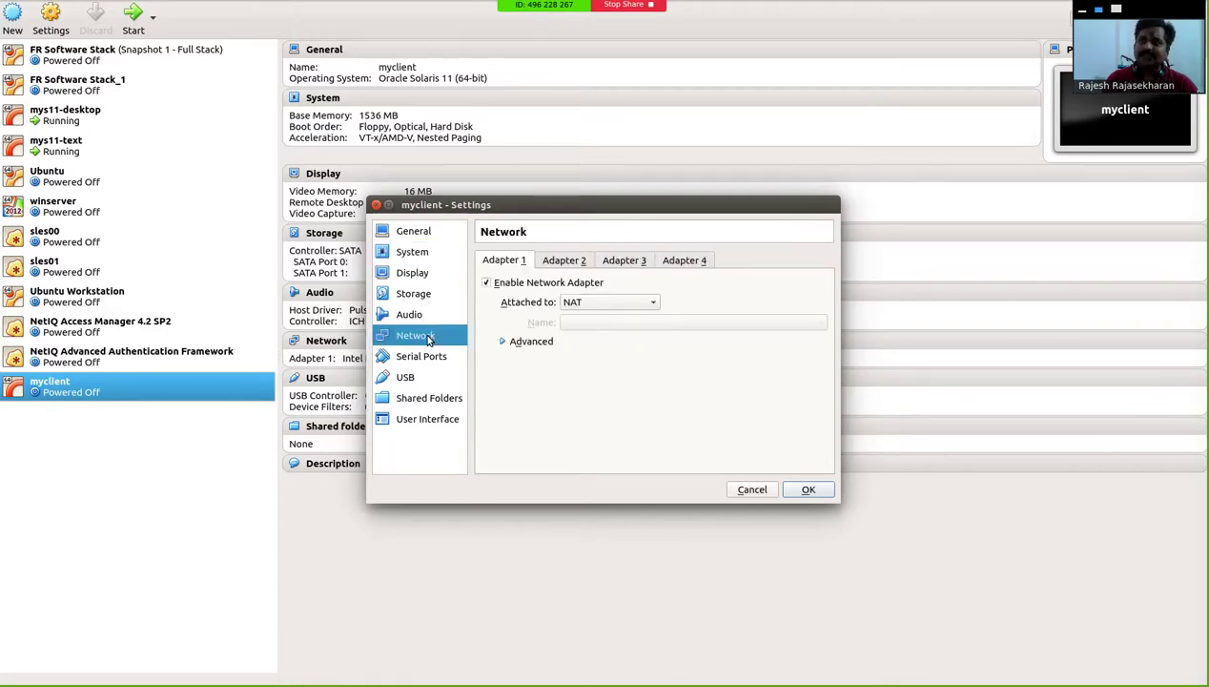
left_click(564, 303)
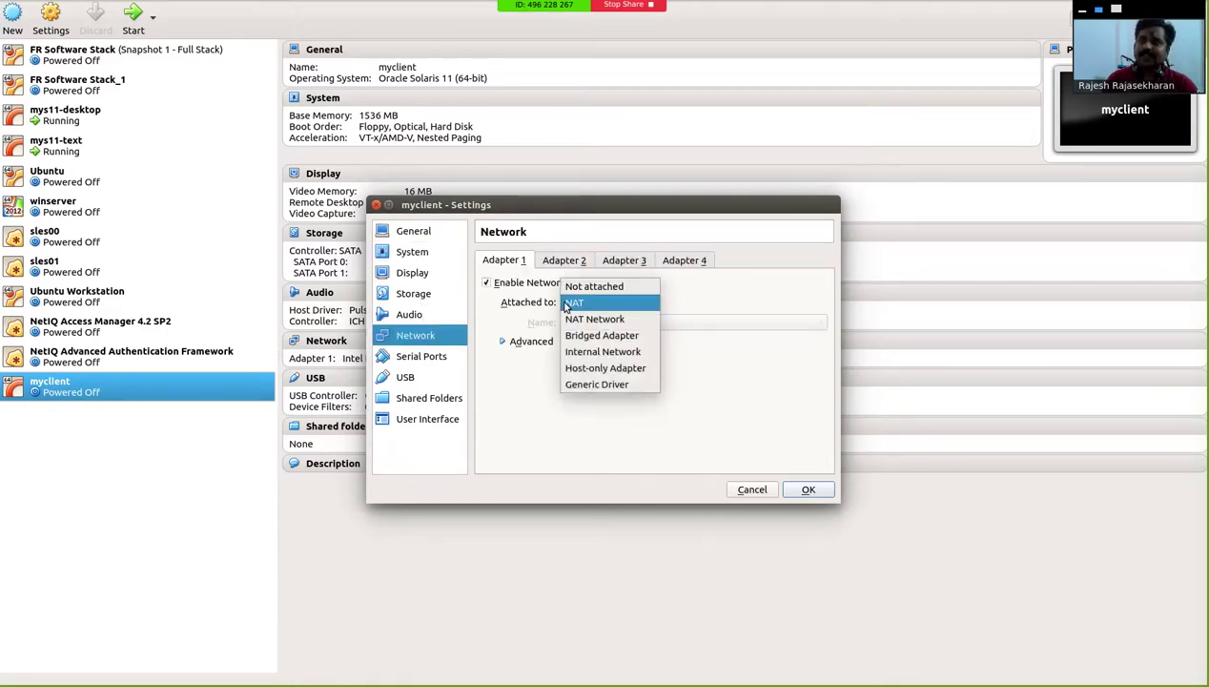
left_click(573, 351)
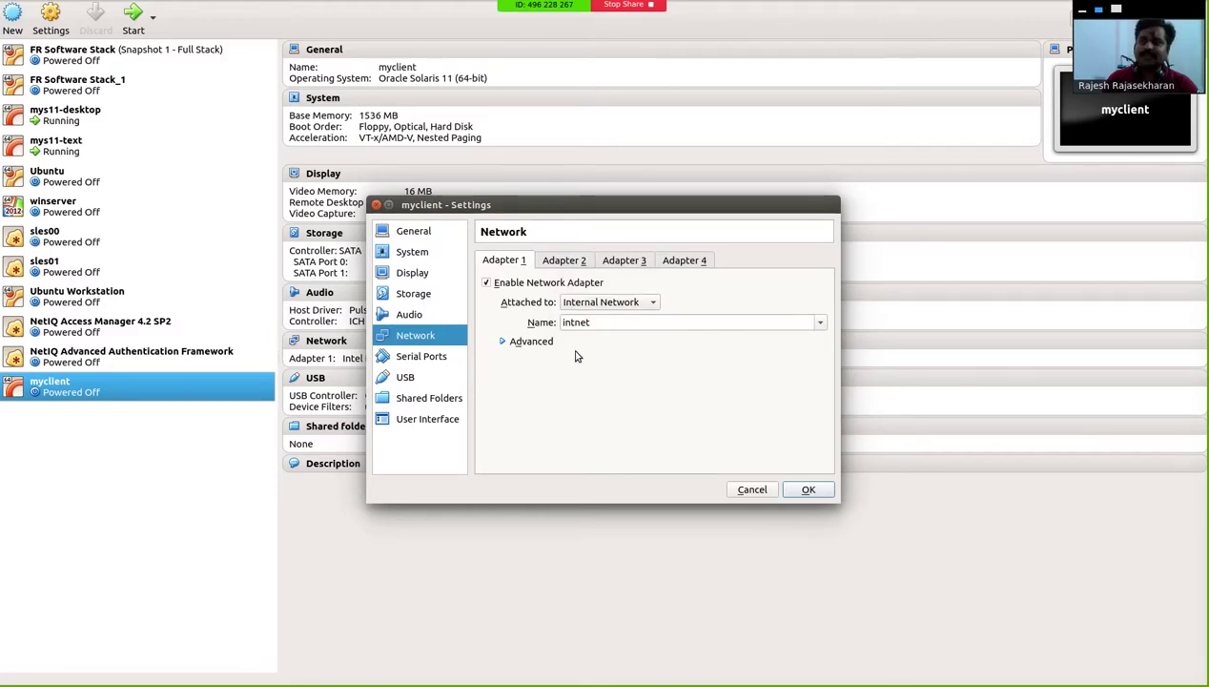
left_click(503, 341)
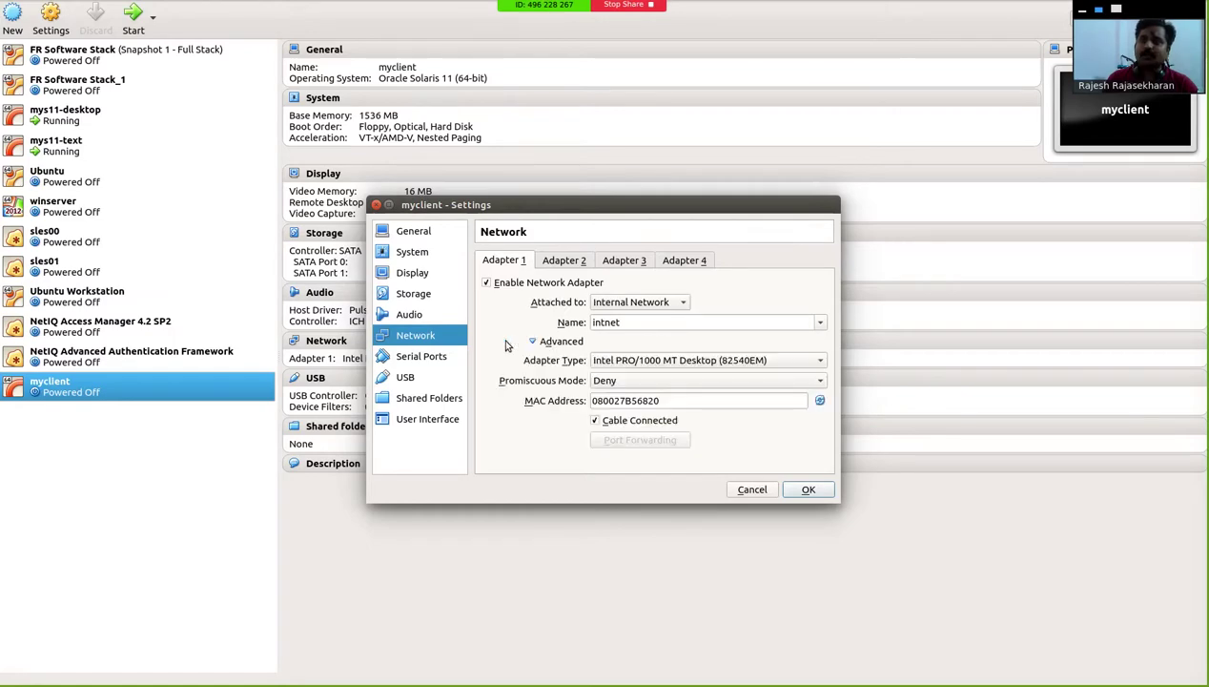
double_click(664, 400)
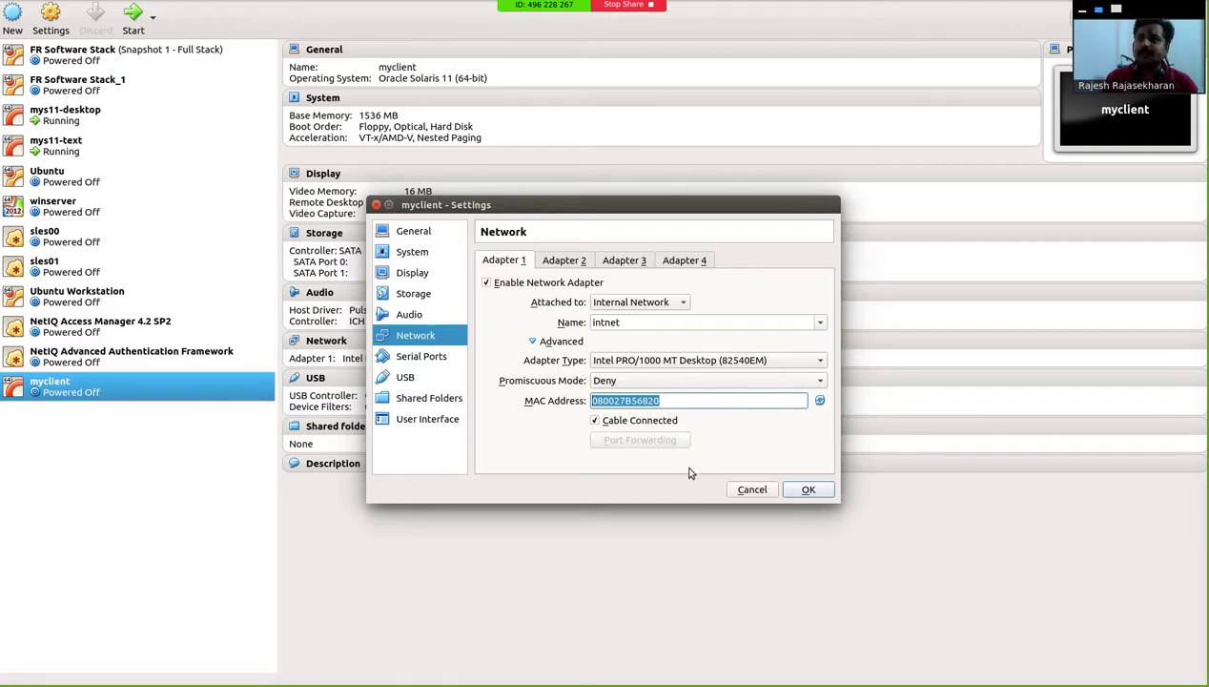
Step: Disable Optical and Floppy boot and move Hard Disk to the top of the boot order
left_click(418, 268)
left_click(413, 253)
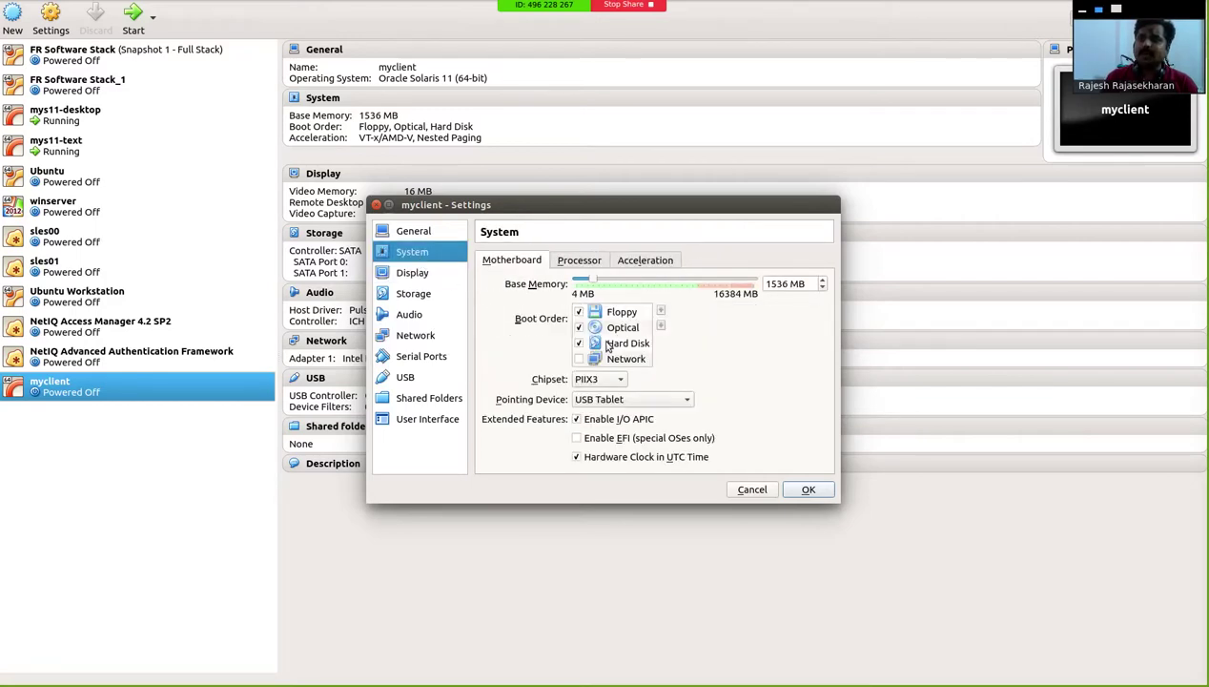
left_click(579, 328)
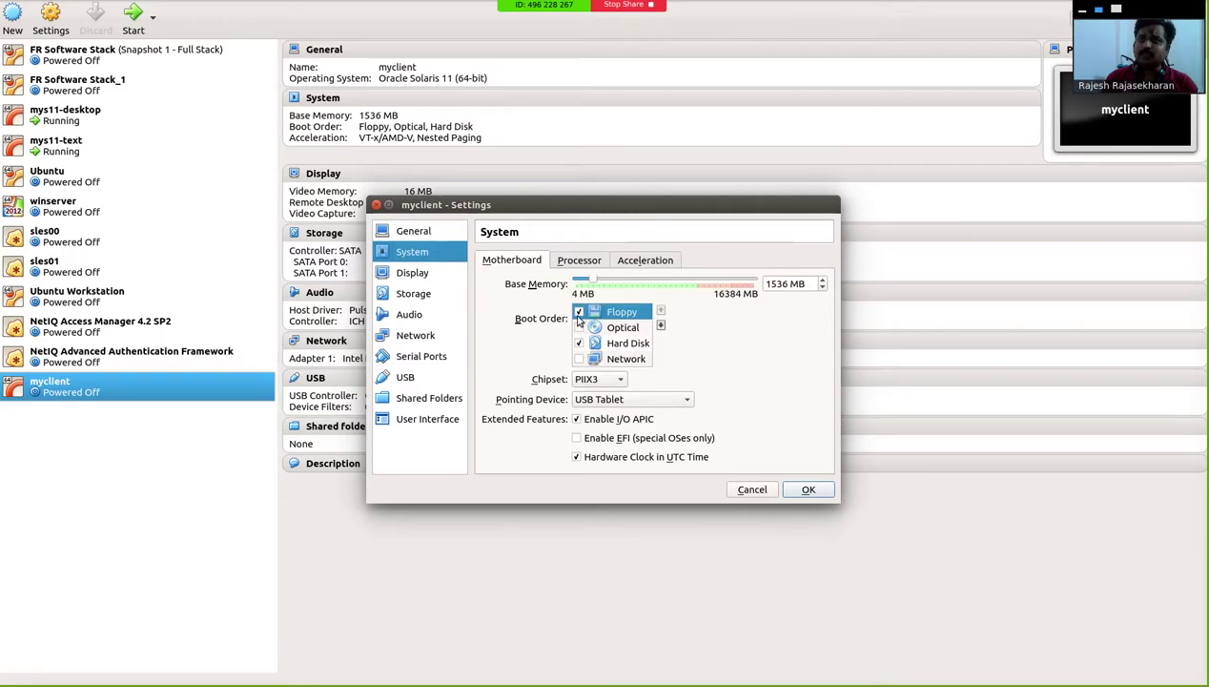
left_click(639, 345)
left_click(577, 312)
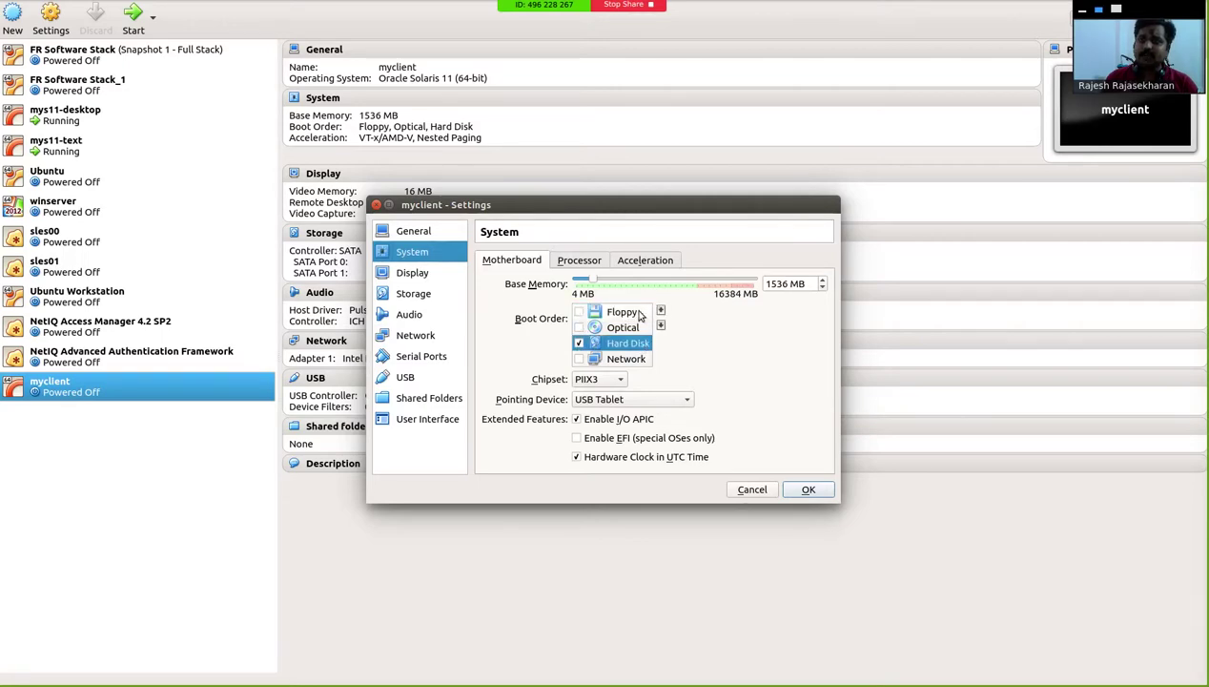
left_click(661, 311)
left_click(661, 311)
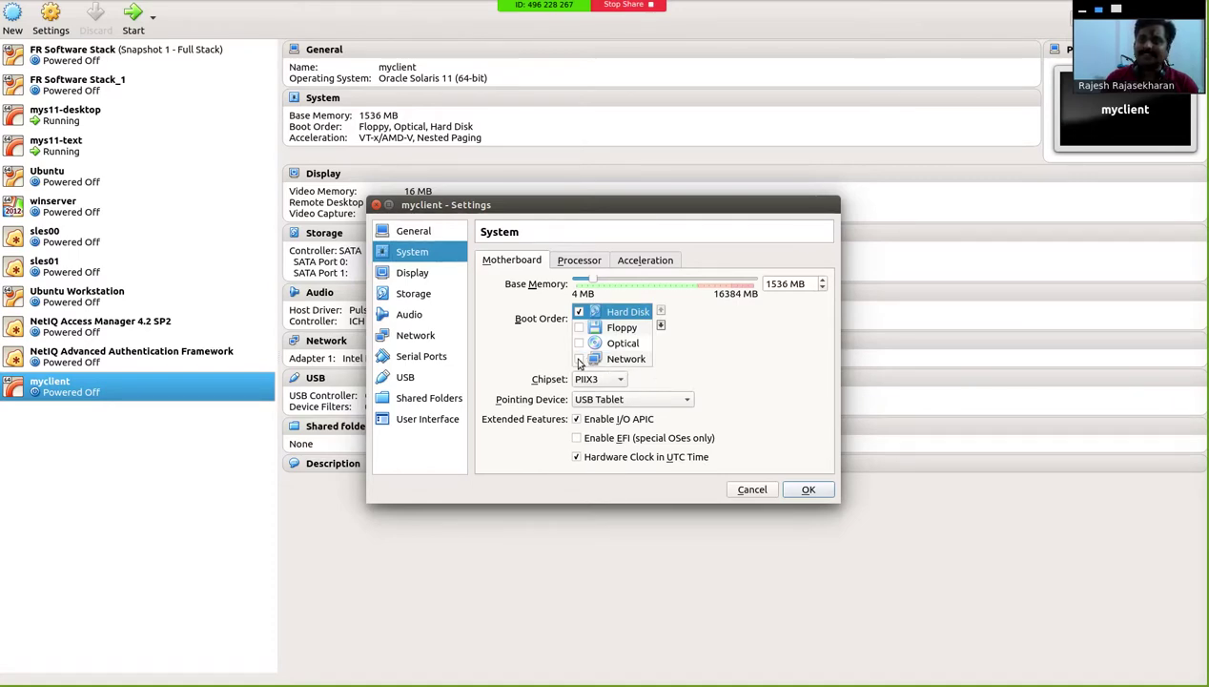
Step: Enable Network boot just below Hard Disk, save, and switch to the running mys11-desktop window
left_click(578, 359)
left_click(618, 358)
left_click(660, 311)
left_click(661, 312)
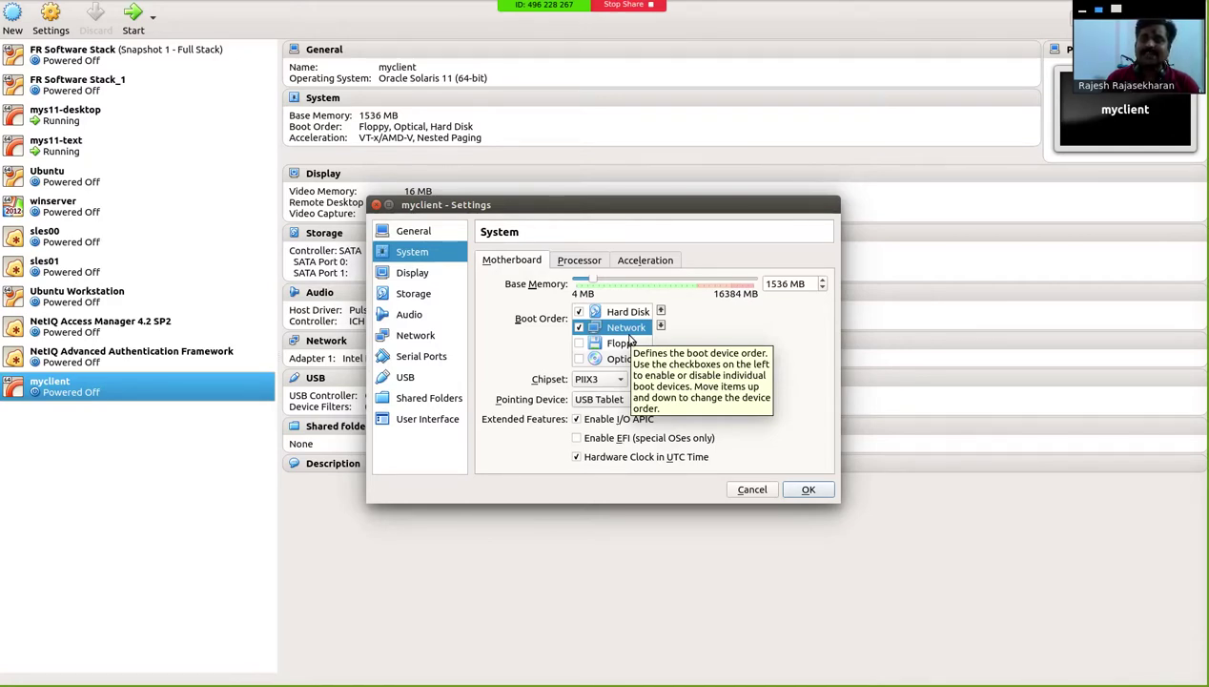
left_click(806, 488)
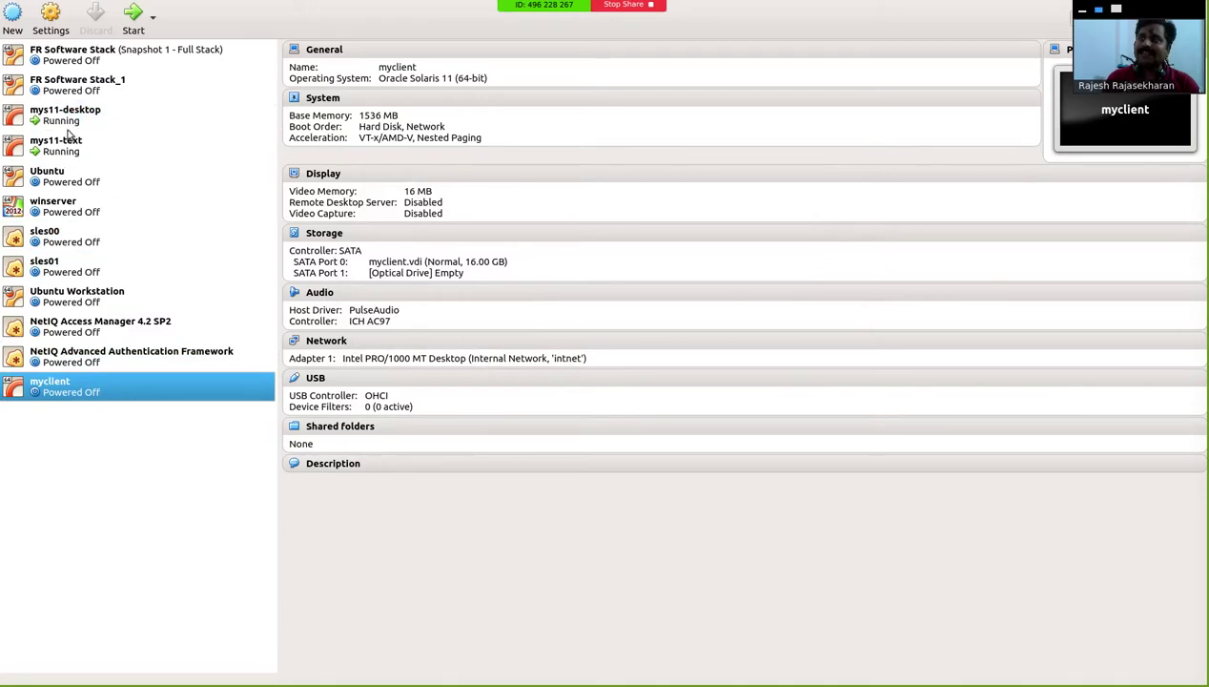
left_click(71, 119)
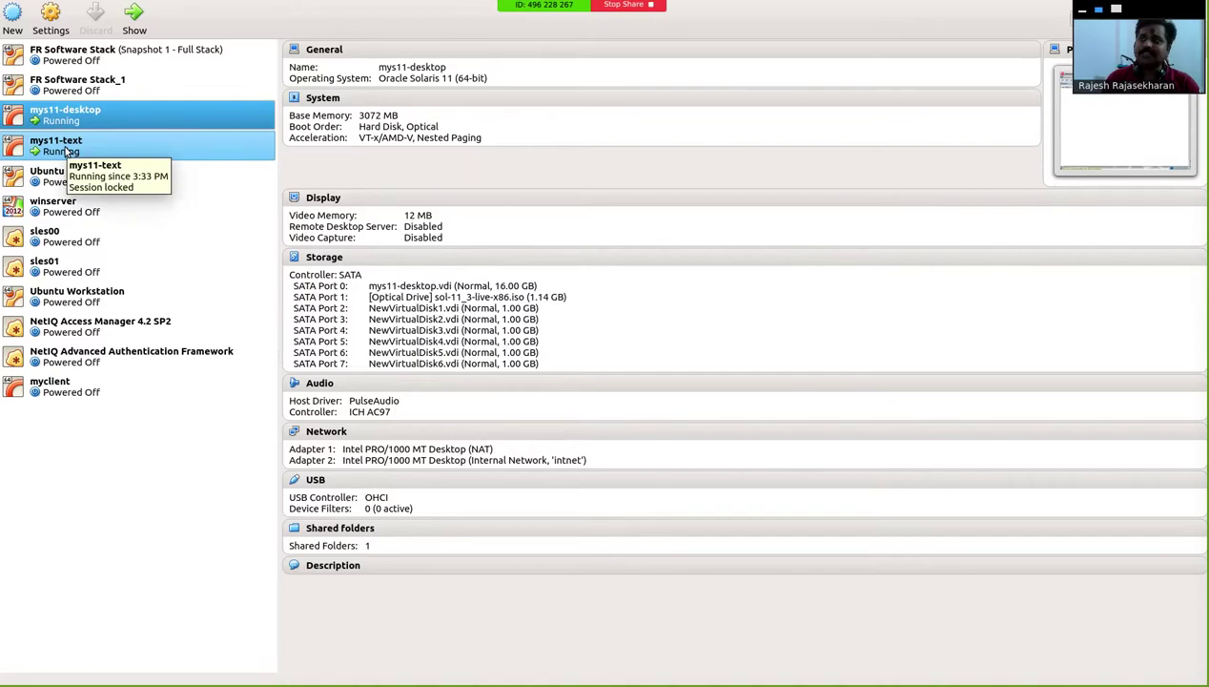
double_click(95, 117)
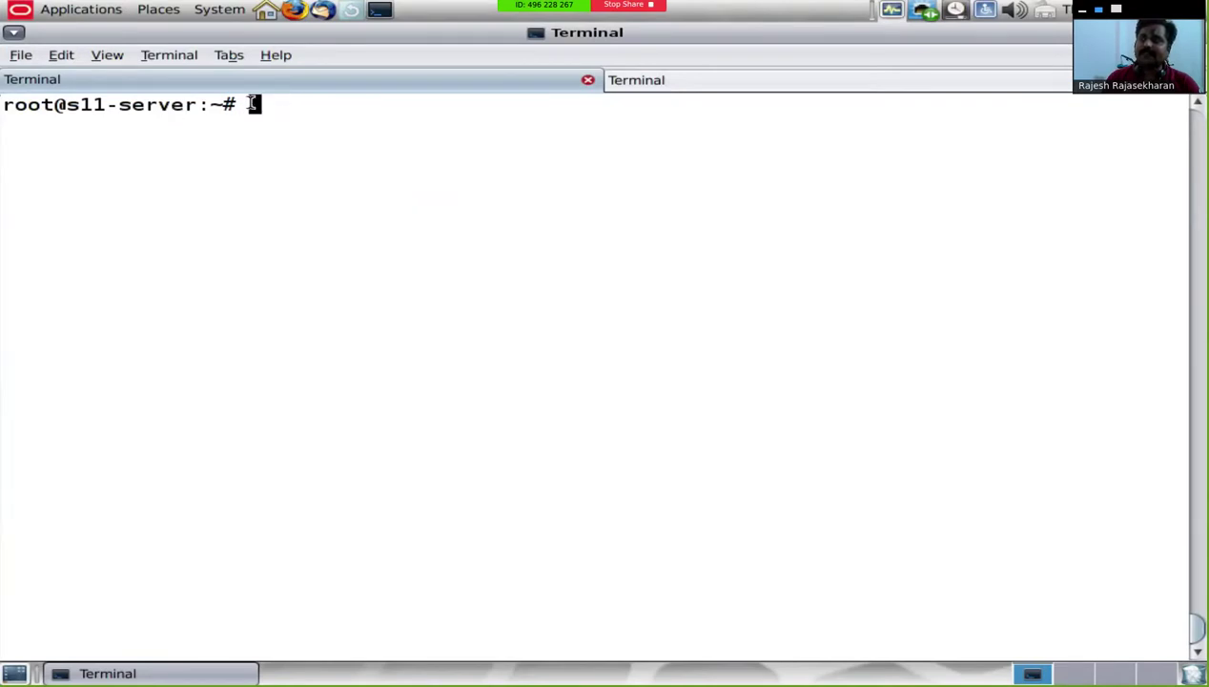
Step: Run installadm list, which reports no install services configured
type("installadm list")
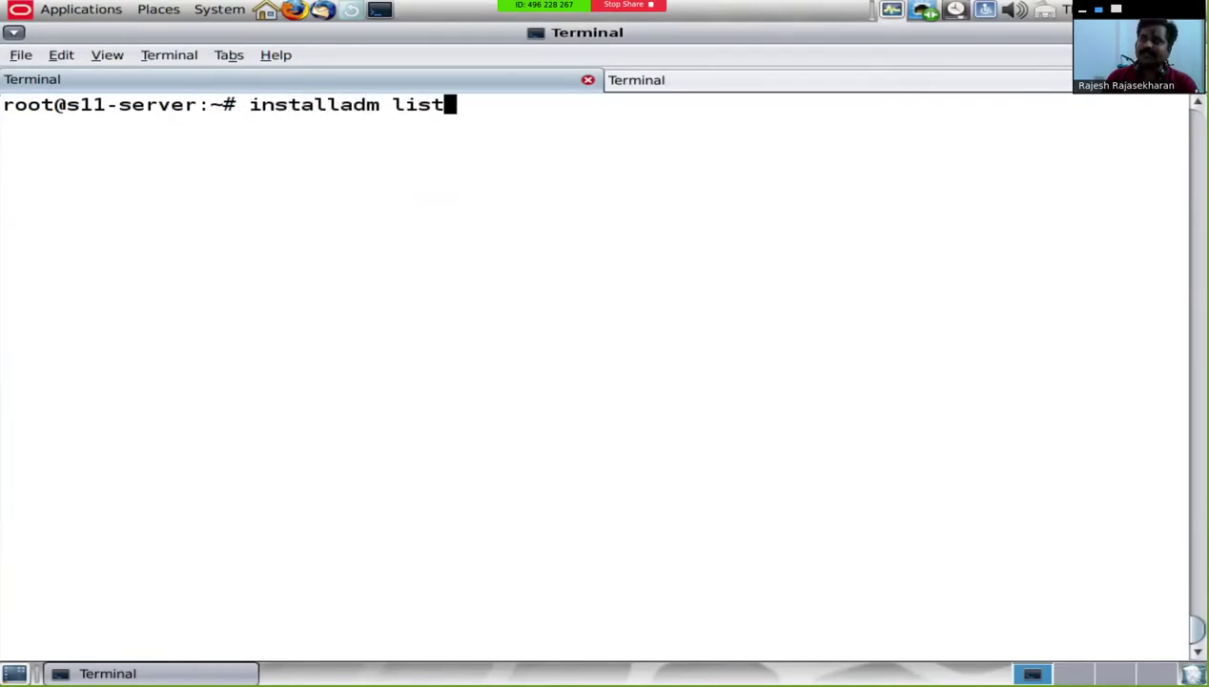
key("Return")
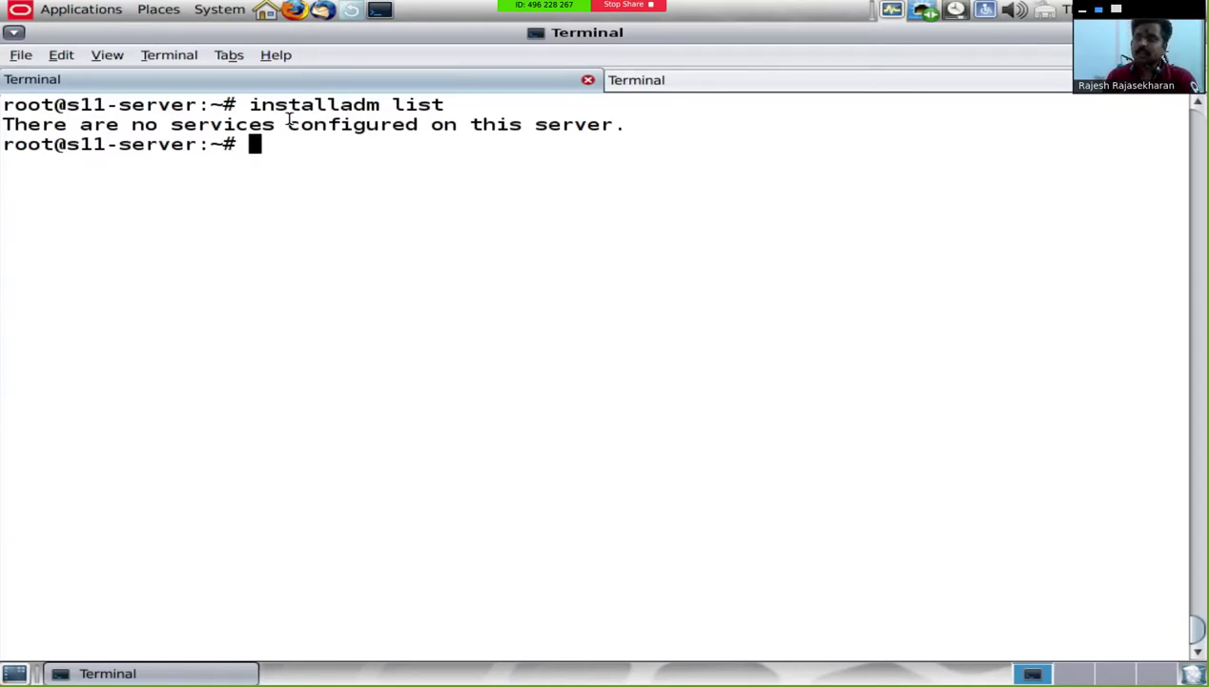
type("zone")
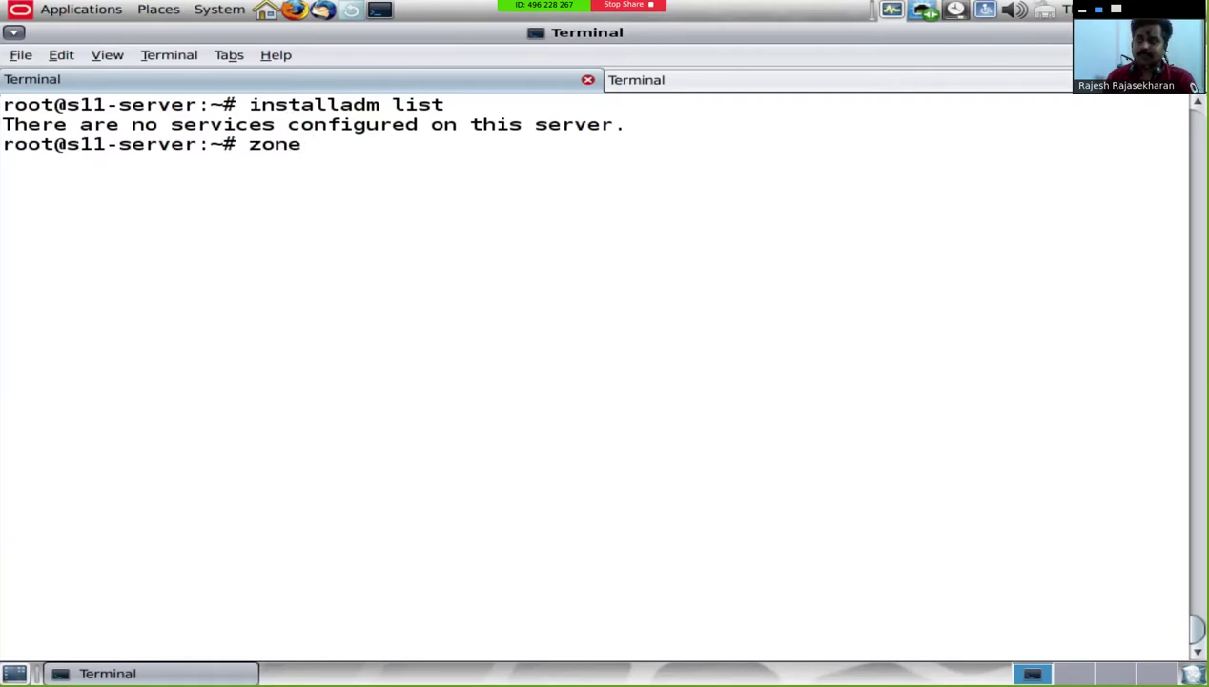
Step: Create zone10 with zonecfg and set its zonepath to /rpool/zones/zone10
type("cfg -z")
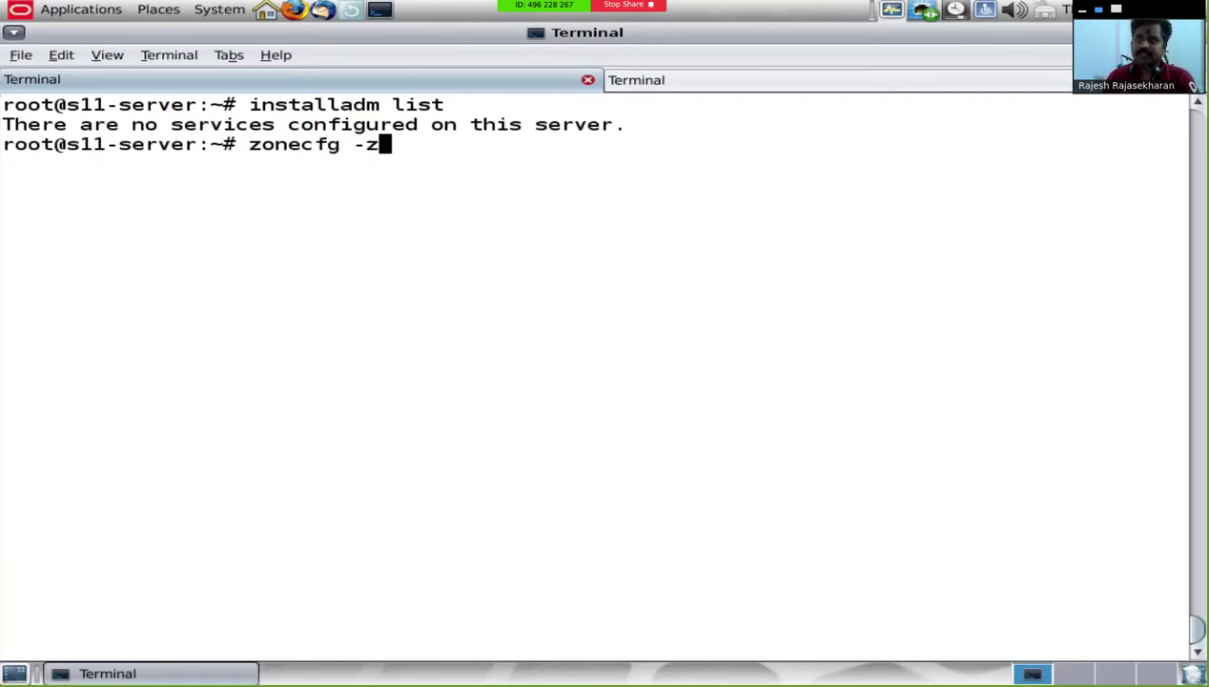
type(" zon")
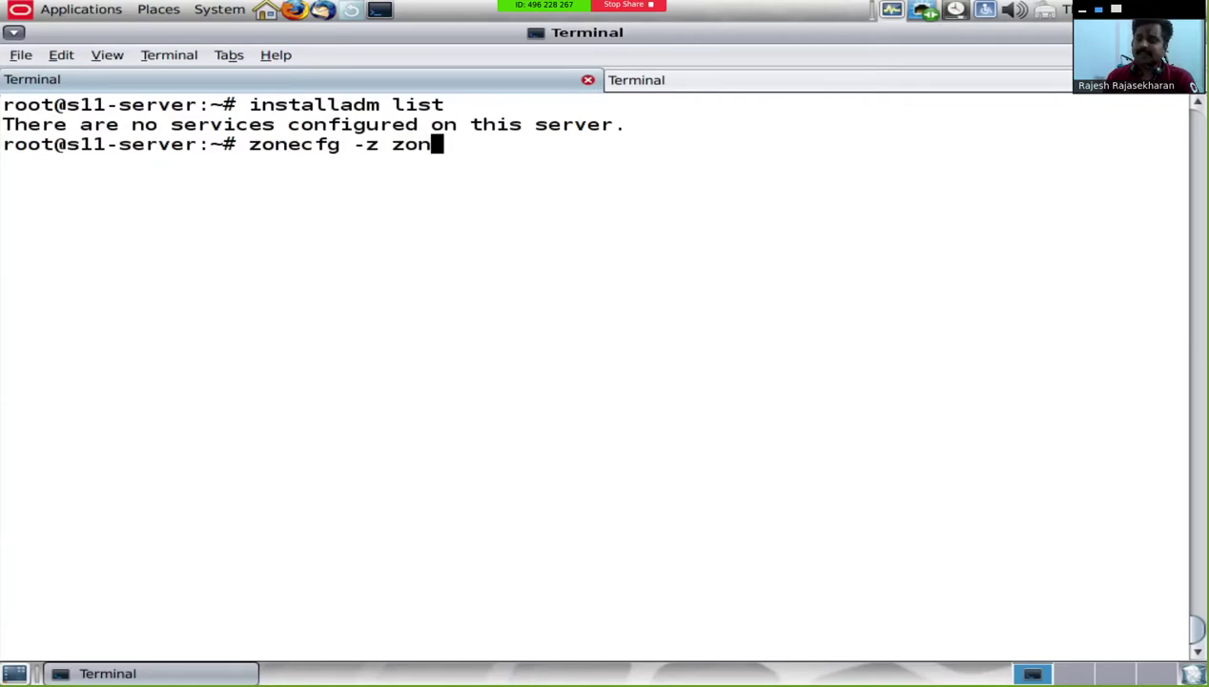
type("e10")
key("Return")
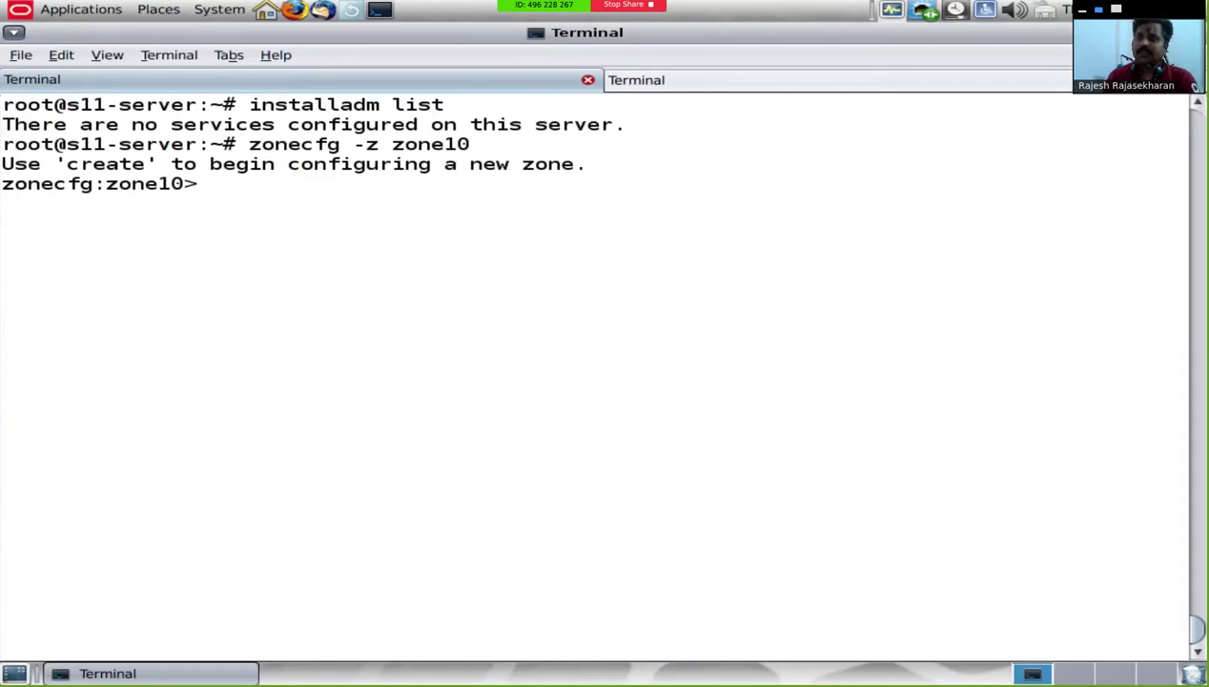
type("create")
key("Return")
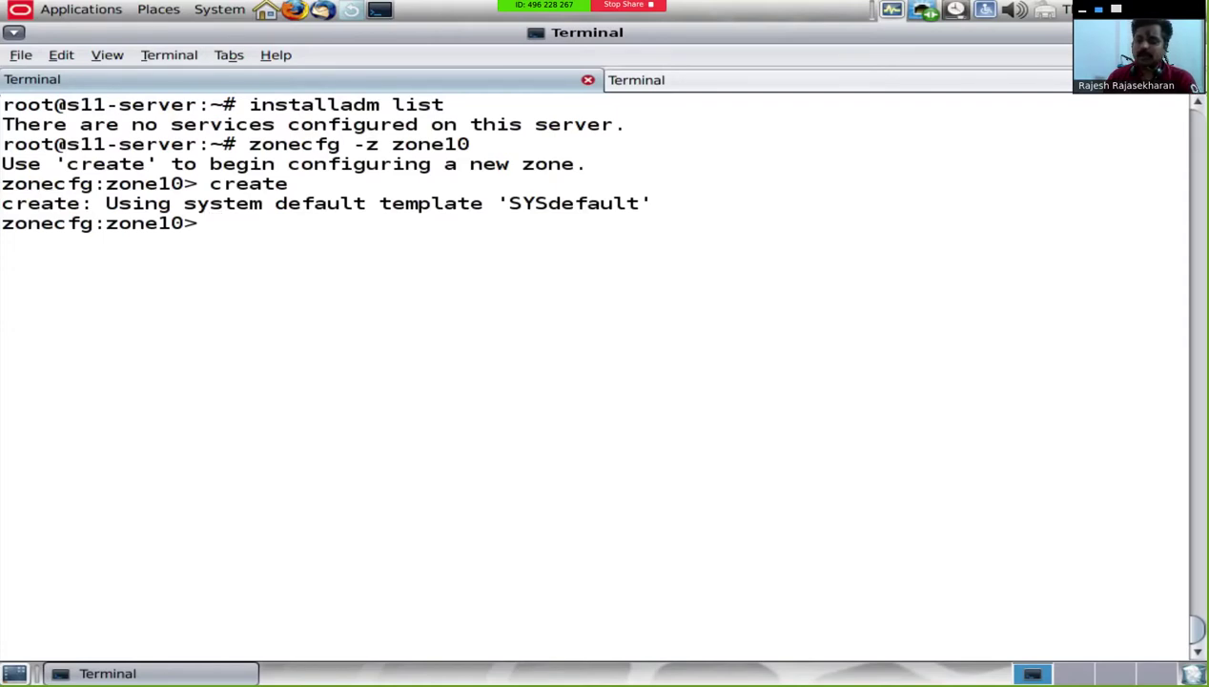
type("set zonepath=/")
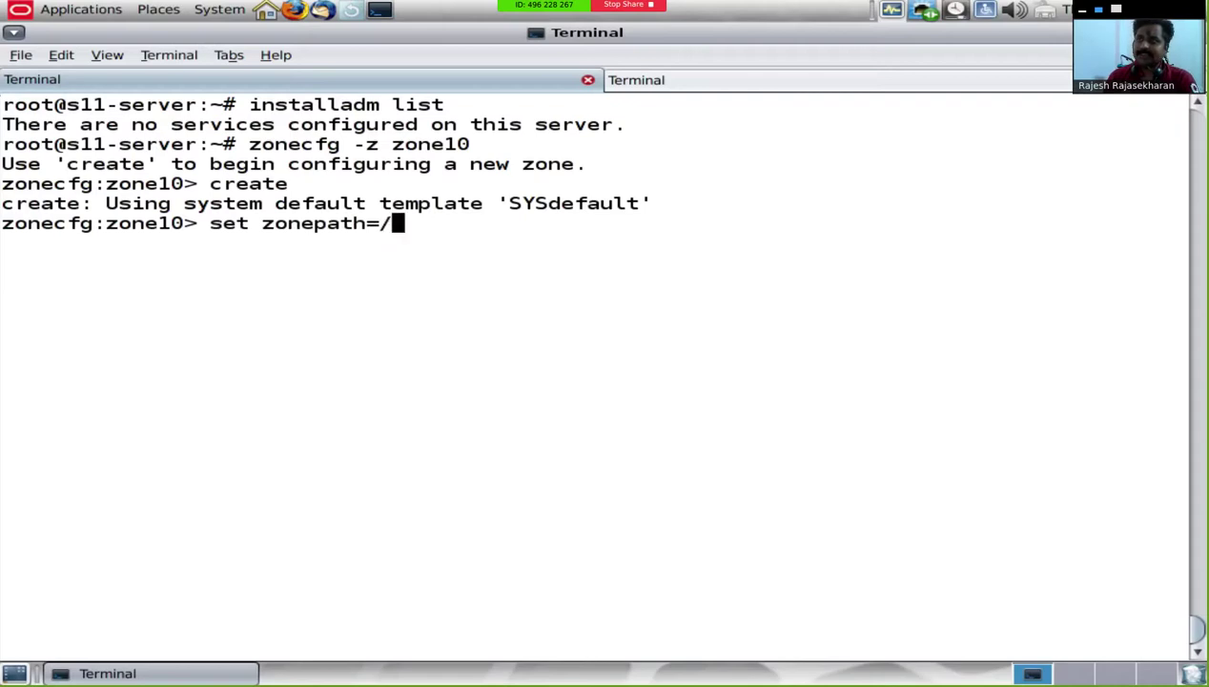
type("r")
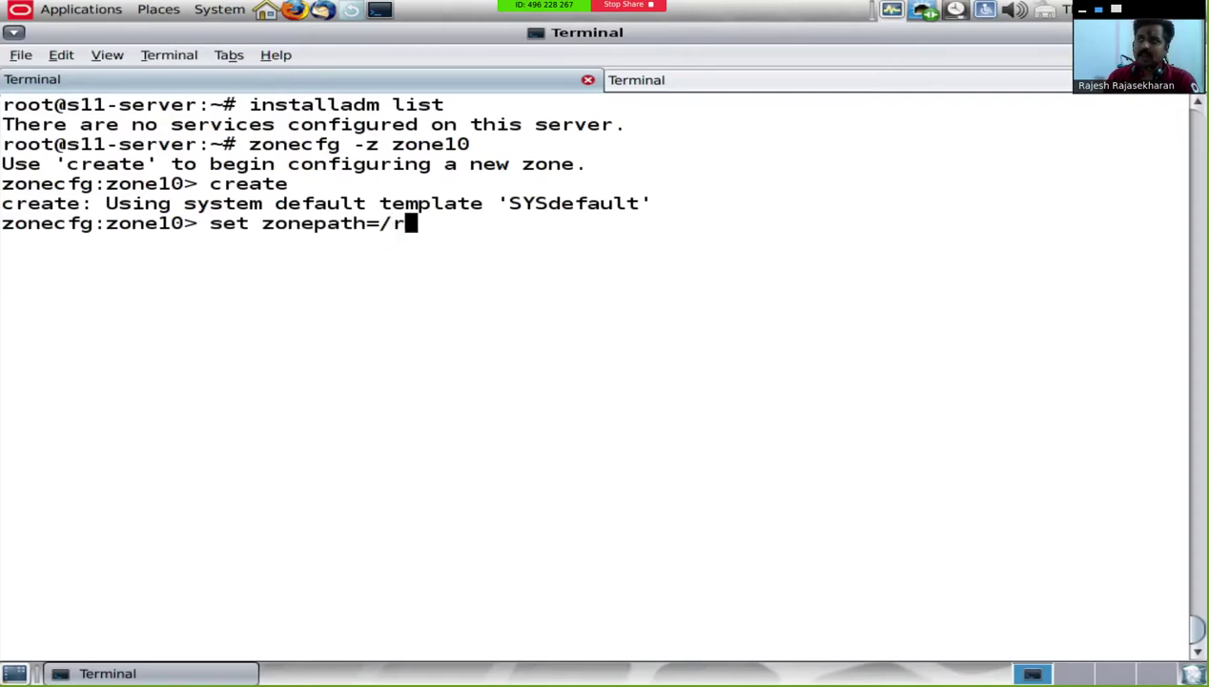
type("pool/zones")
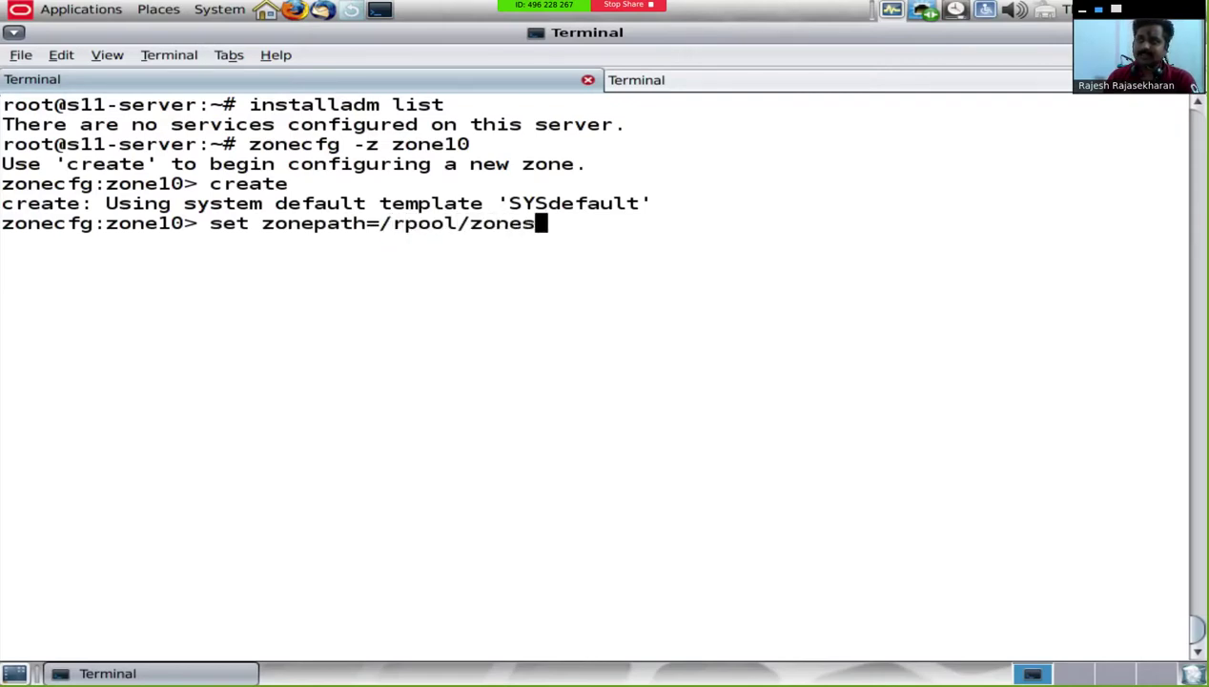
type("/zone10")
key("Return")
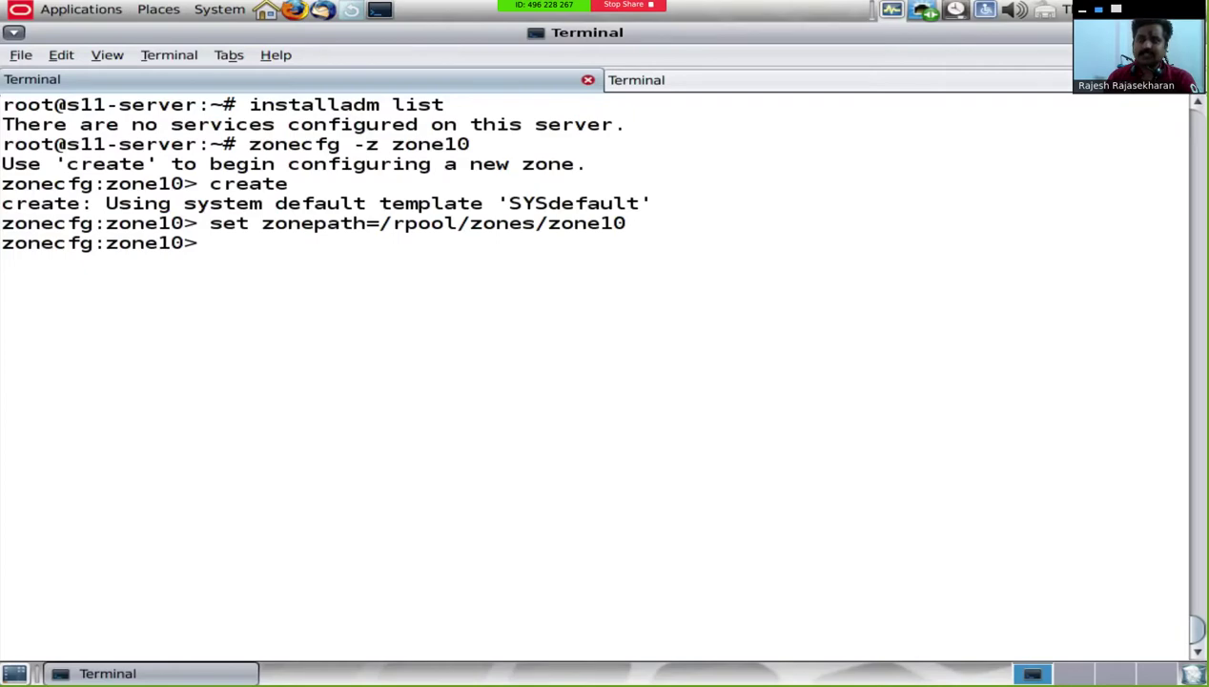
Step: Exit the zonecfg session and start reopening it with zonecfg -z zone10
type("end")
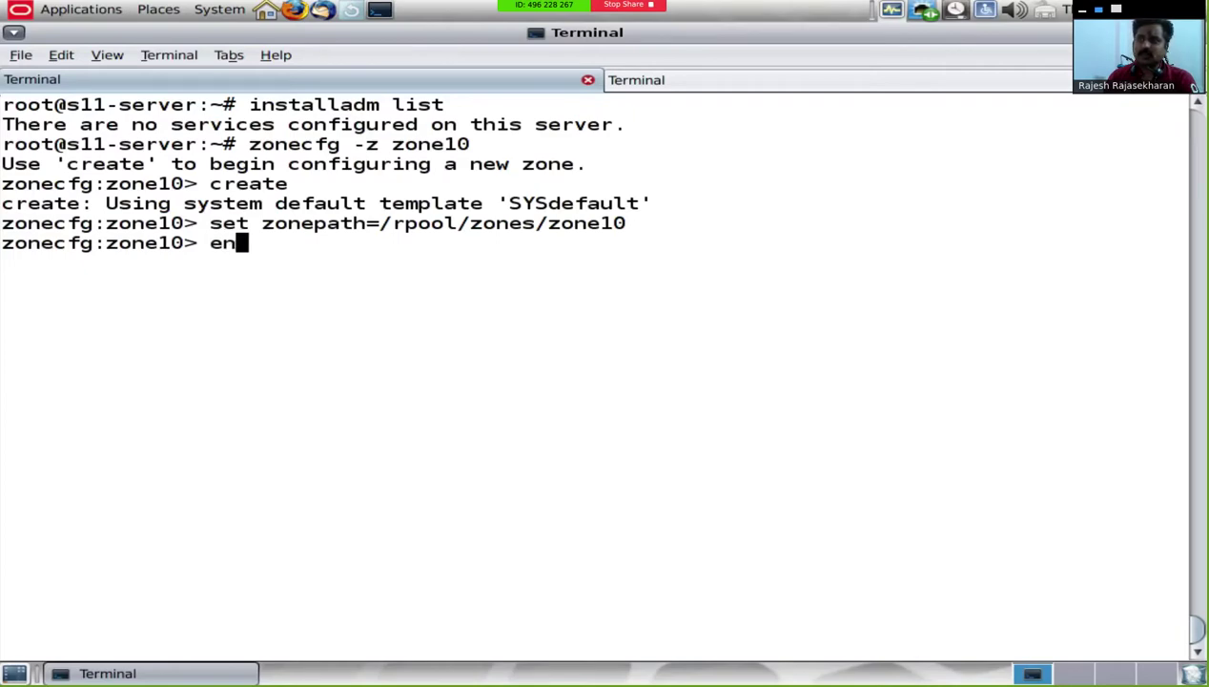
key("Return")
type("exit")
key("Return")
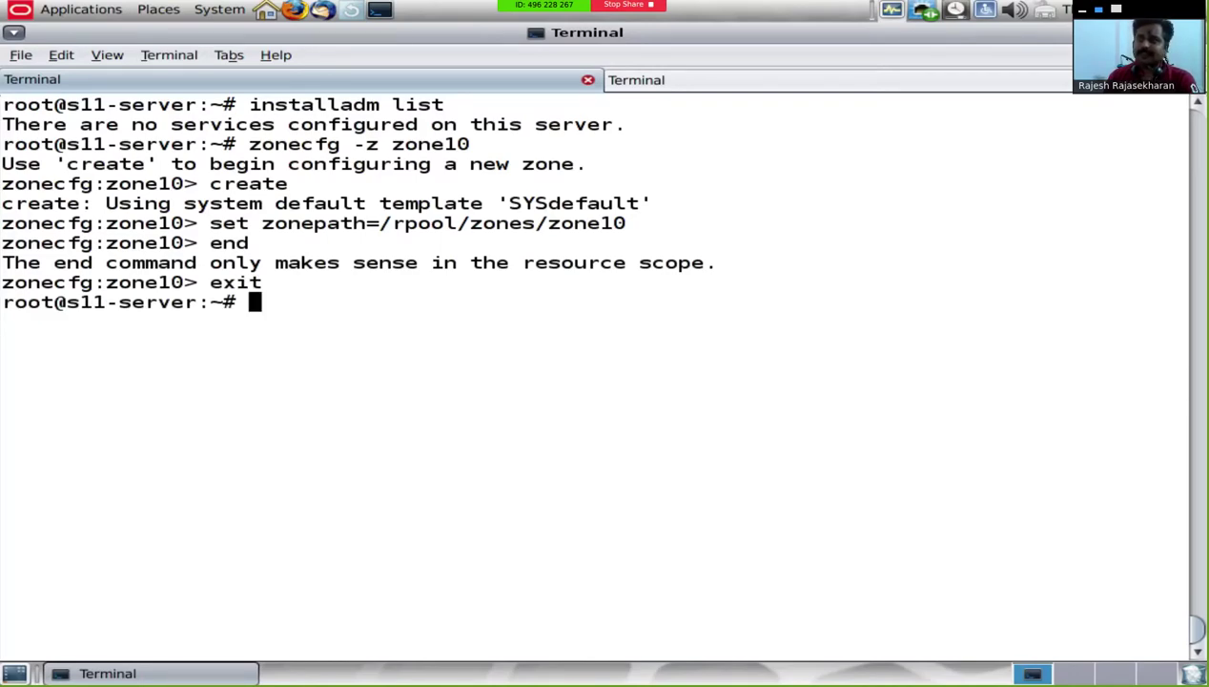
type("zonecfg -")
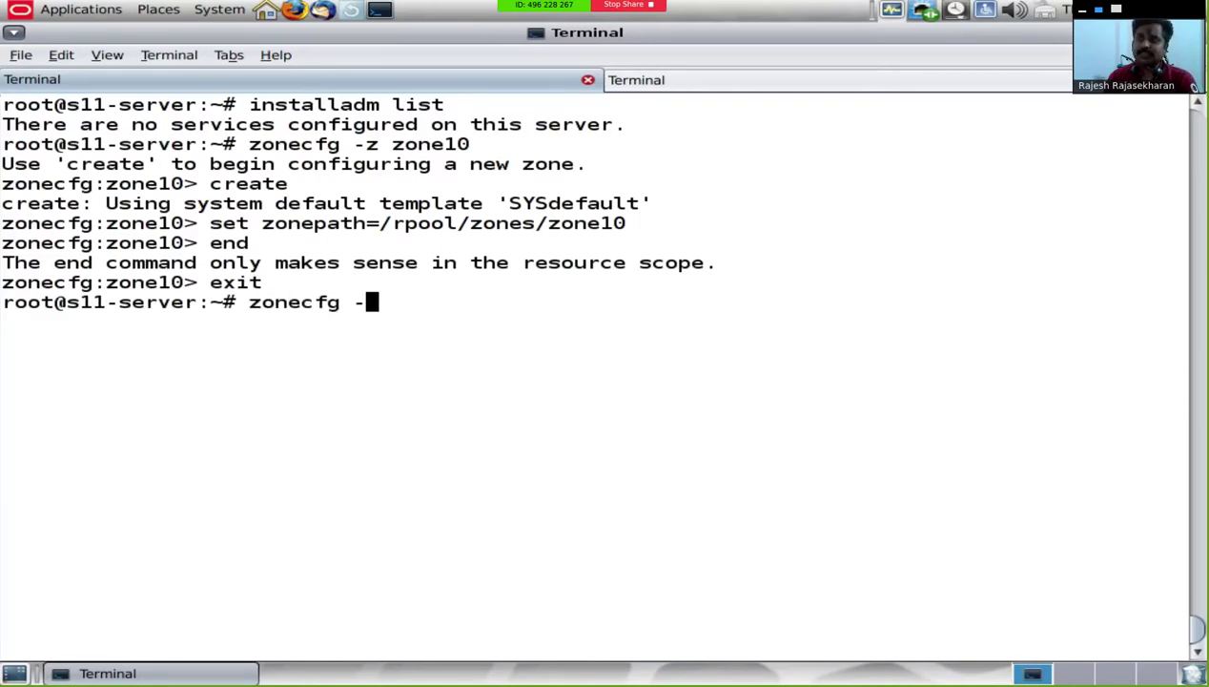
type("z zone10")
Step: Reopen zone10's configuration and review its full settings with info
key("Return")
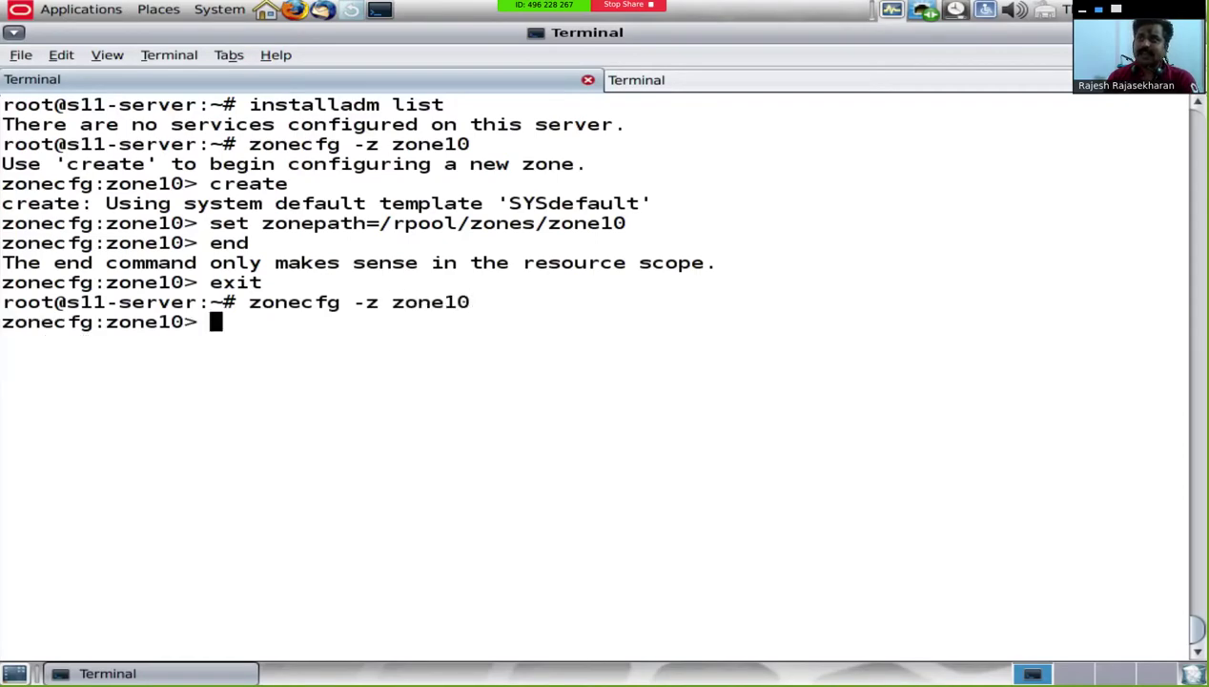
type("info")
key("Return")
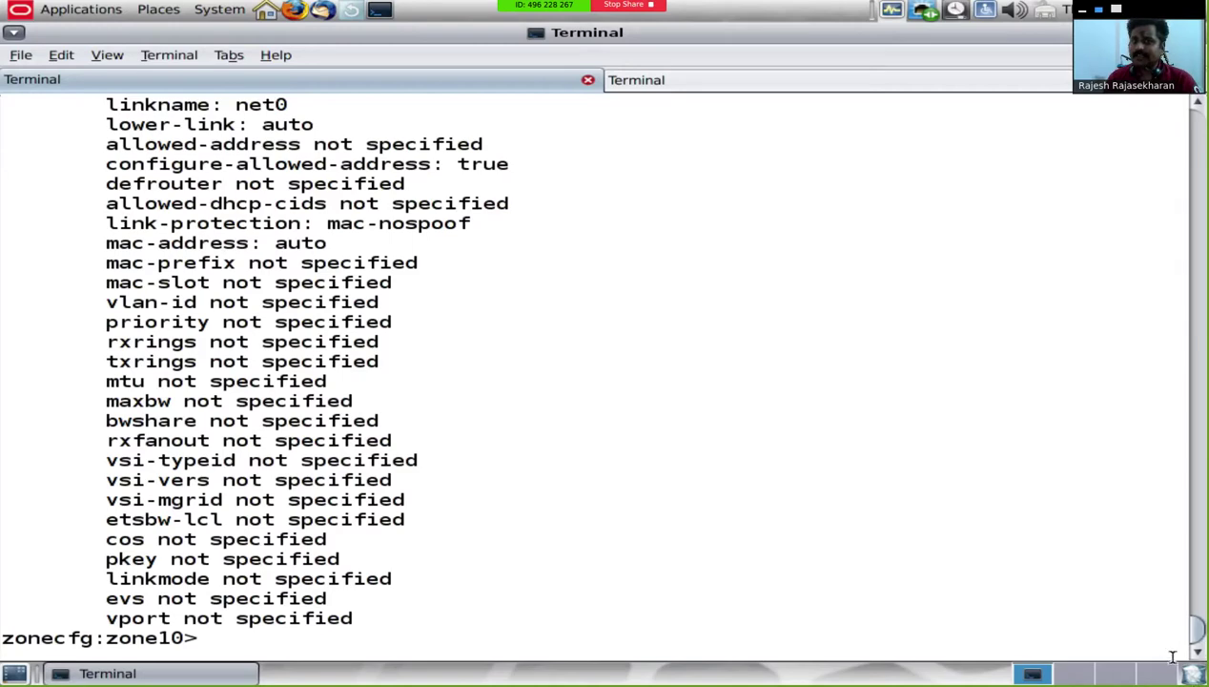
left_click_drag(1196, 626, 1198, 606)
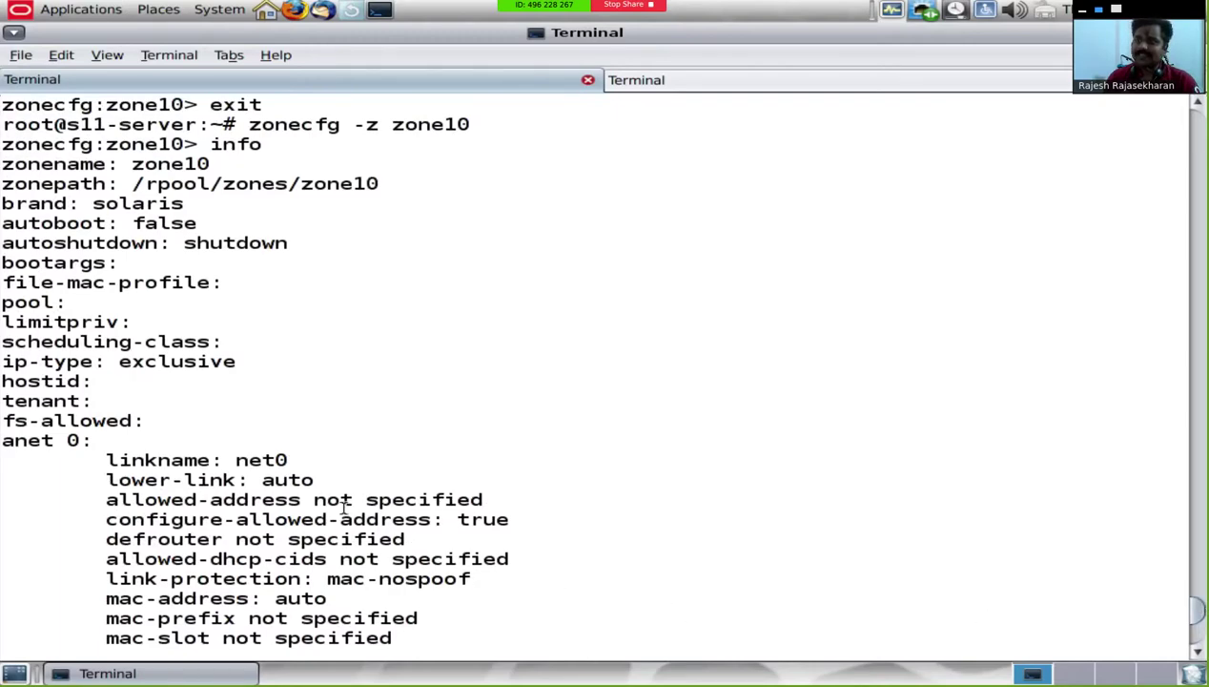
left_click_drag(222, 460, 277, 461)
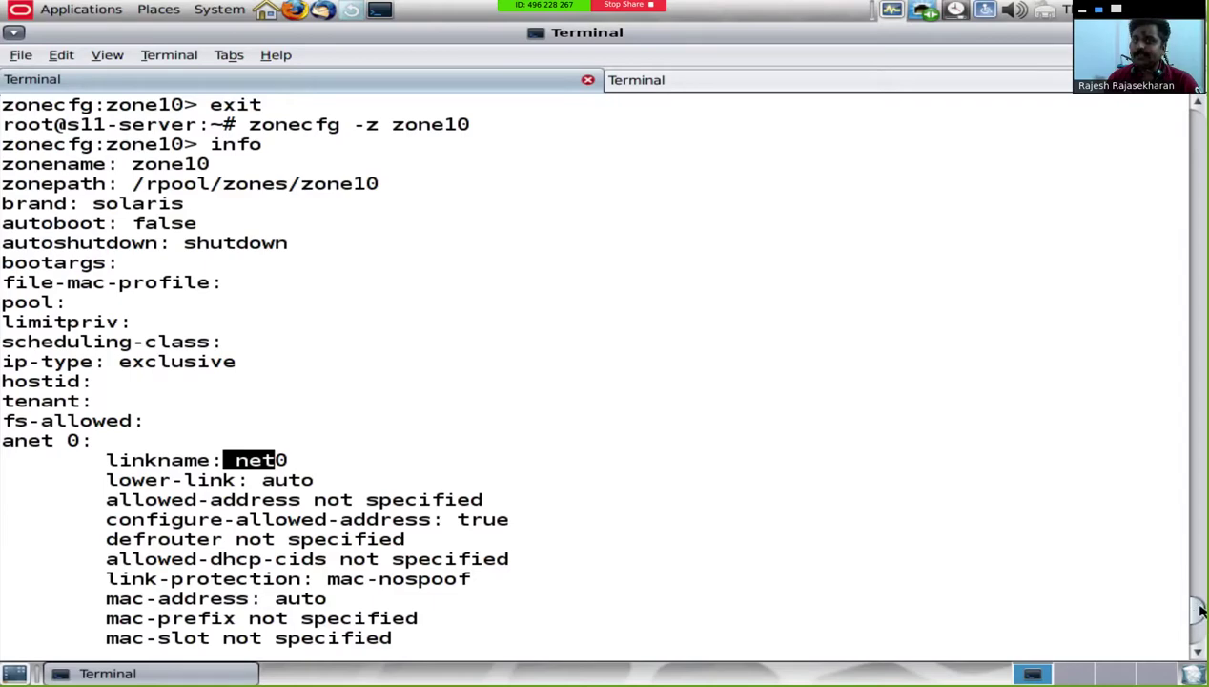
left_click_drag(1200, 610, 1199, 638)
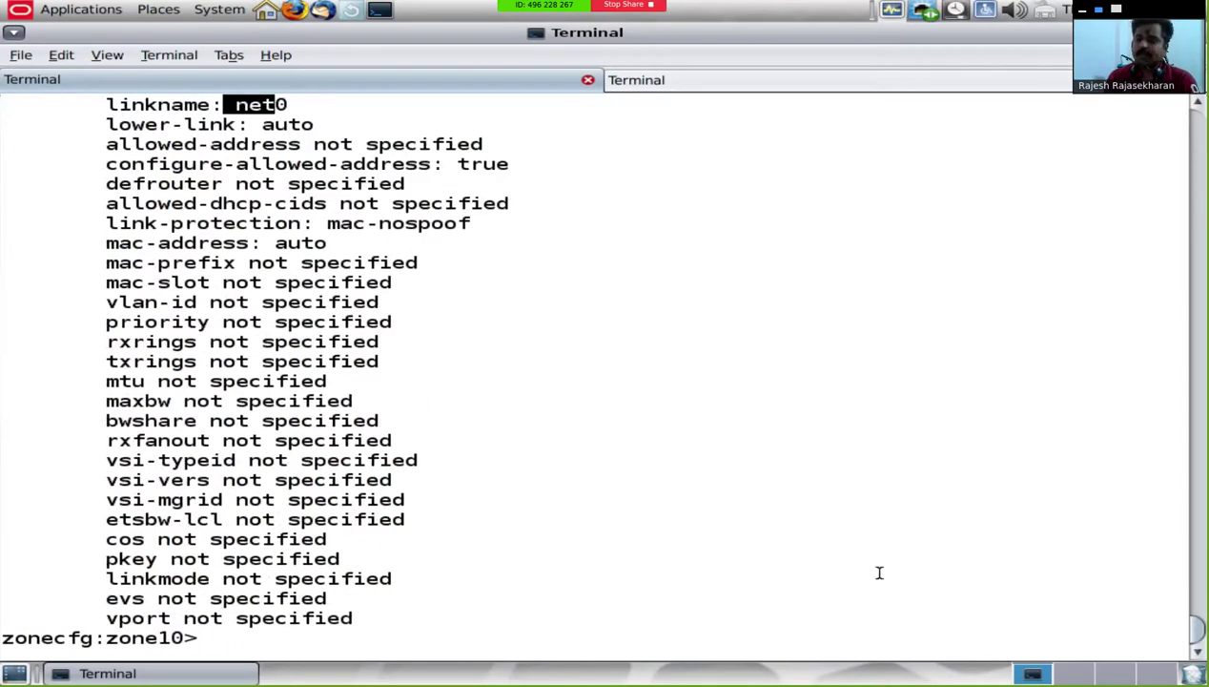
Step: Exit zonecfg and clear the terminal screen
type("exit")
key("Return")
type("clear")
key("Return")
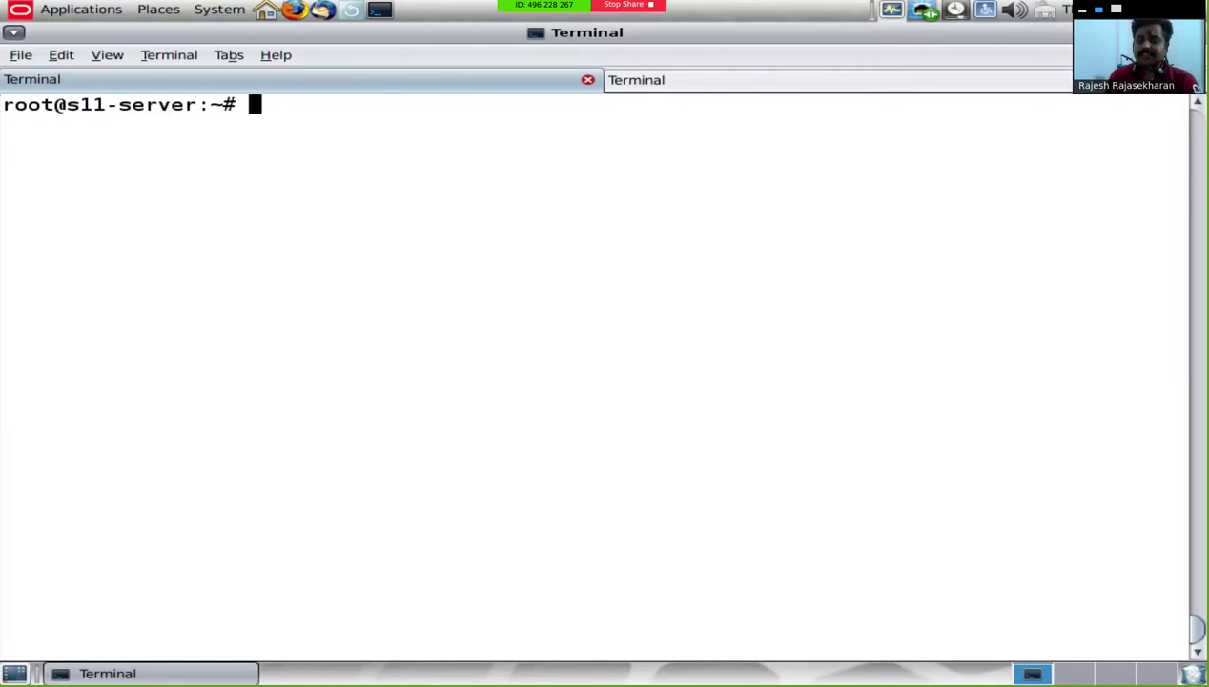
Step: Run share to list rpool_export_share on /export/share via NFS plus the IPC$ share
type("share")
key("Return")
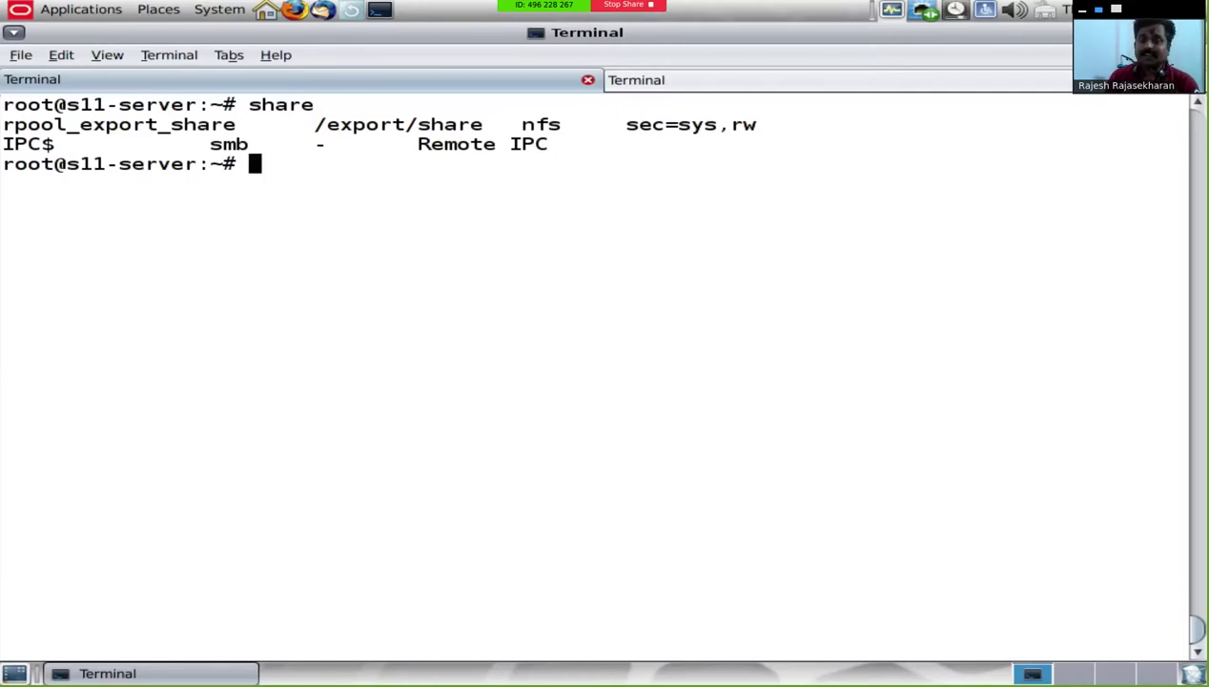
Step: Export zone10's configuration to /export/share/zone and change into /export/share
type("zonecf")
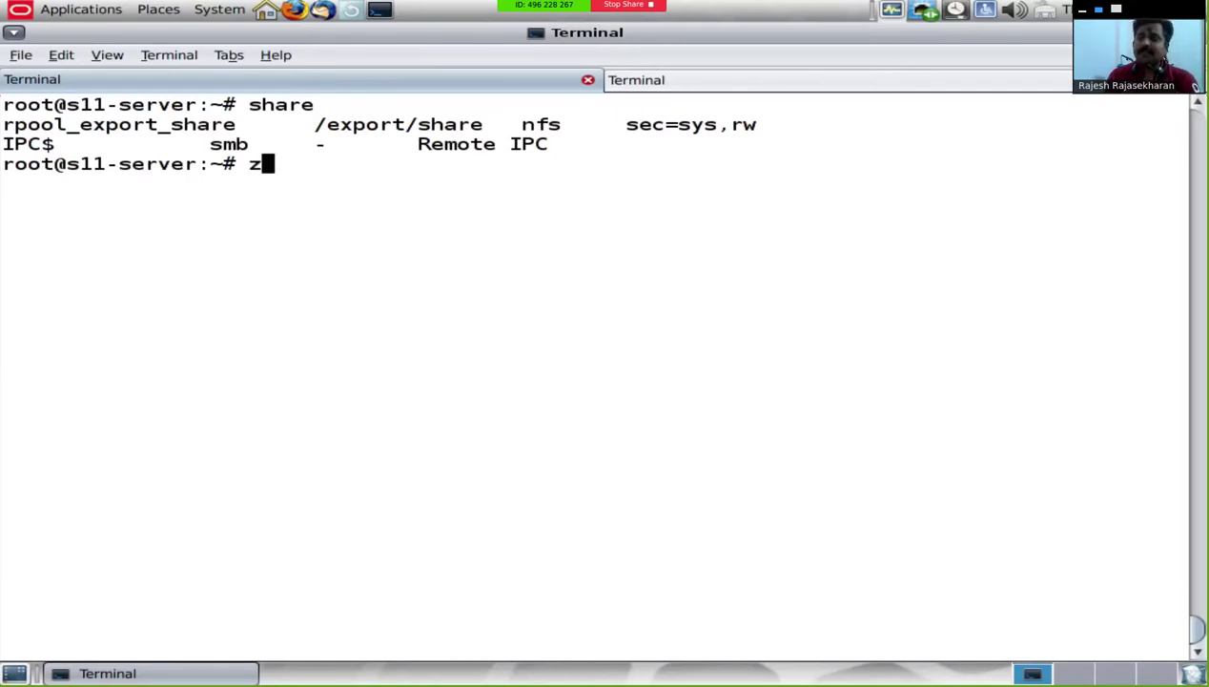
type("g -z ")
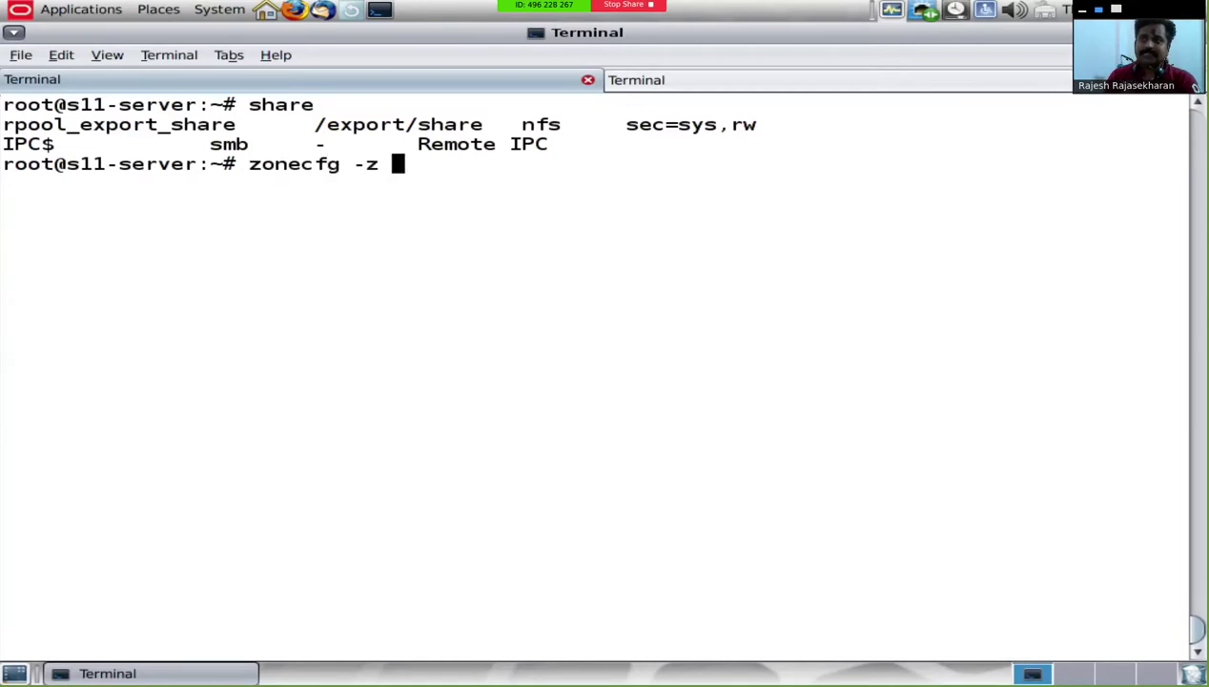
type("zone10 expo")
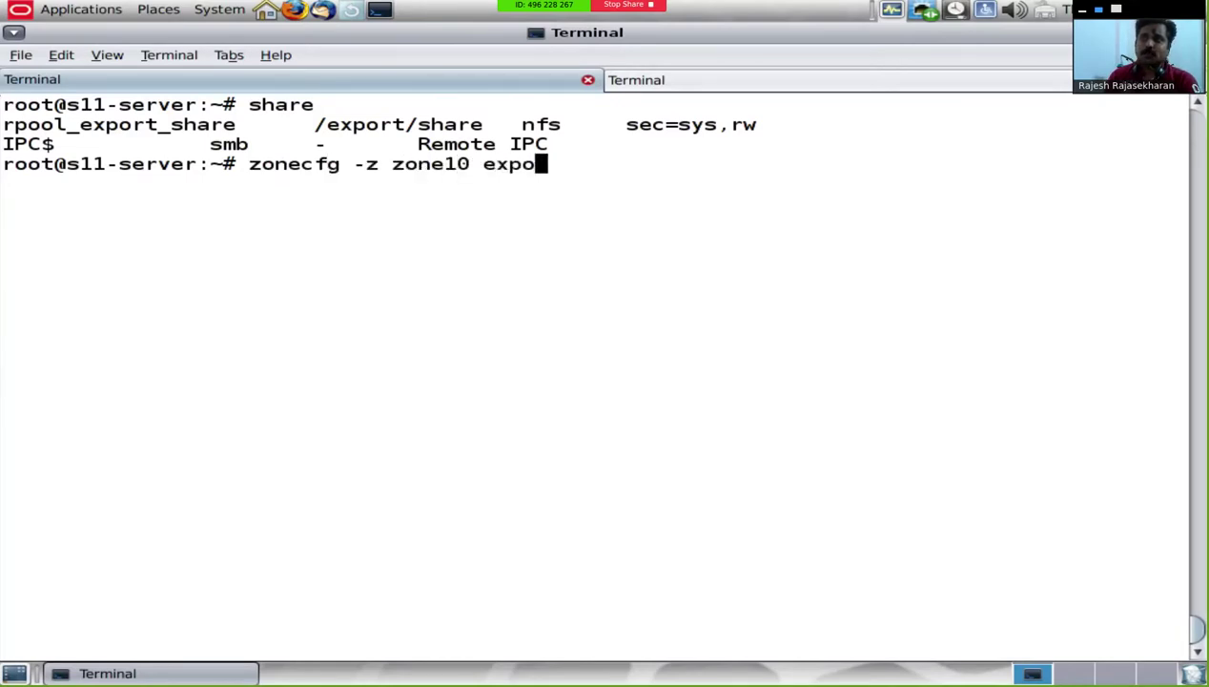
type("rt -f /expor")
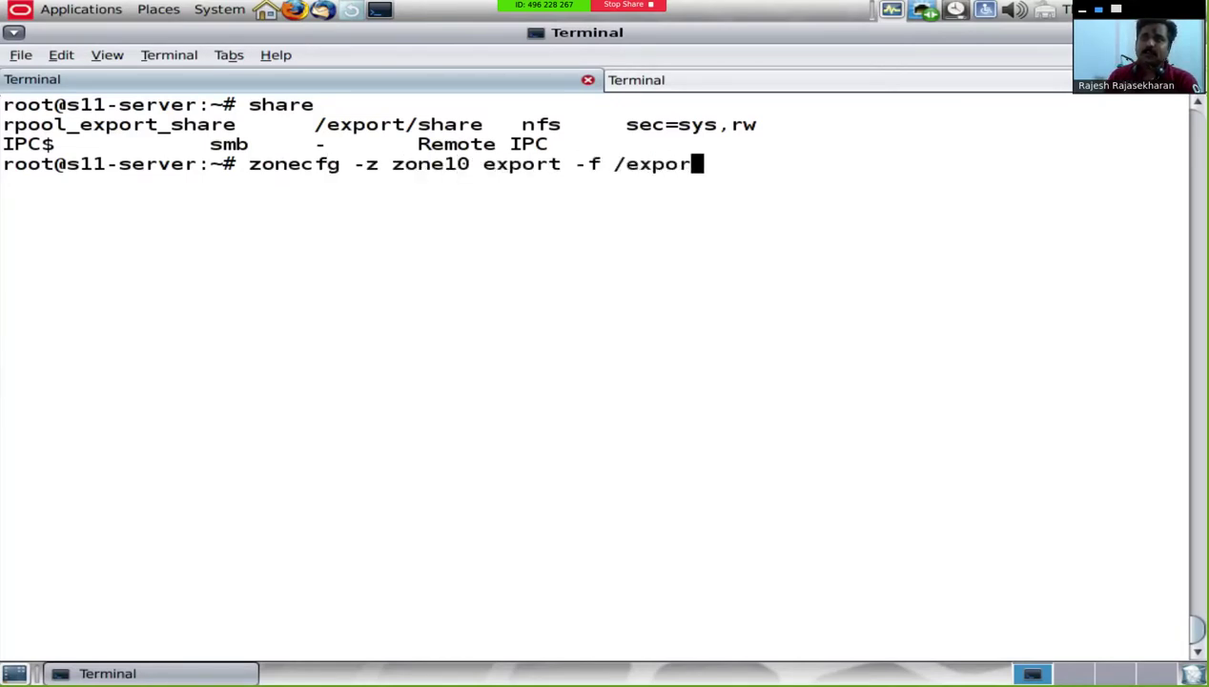
type("t/share/zone")
key("Return")
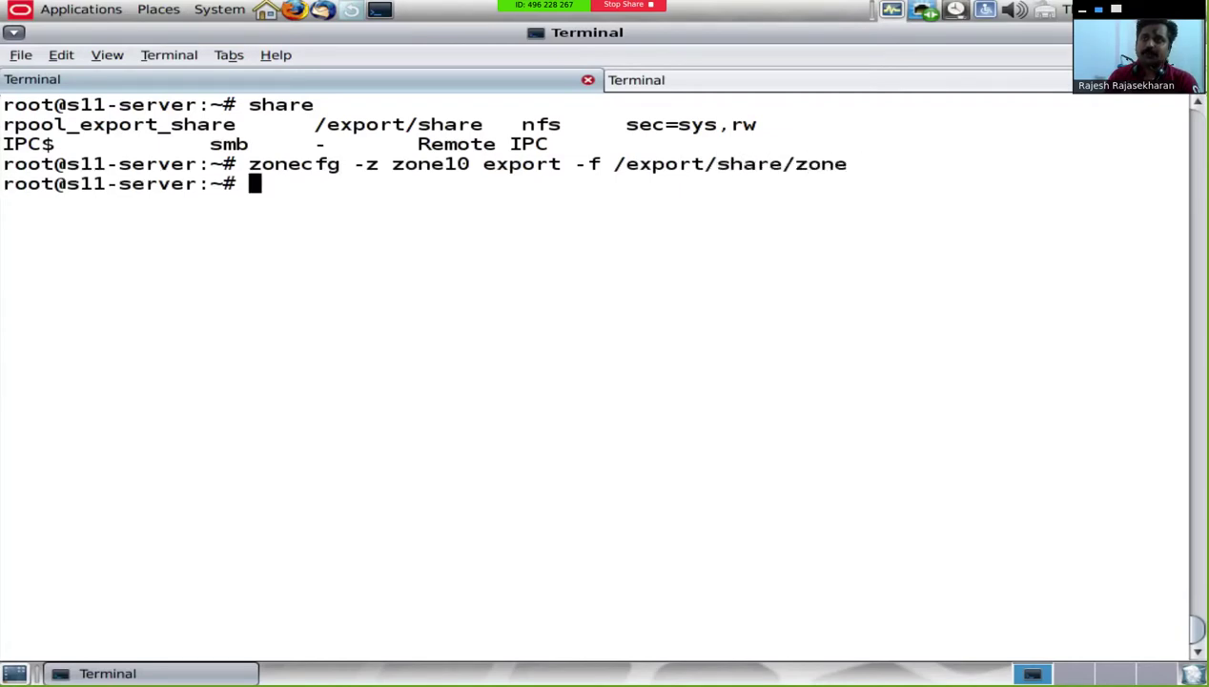
type("cd /ex")
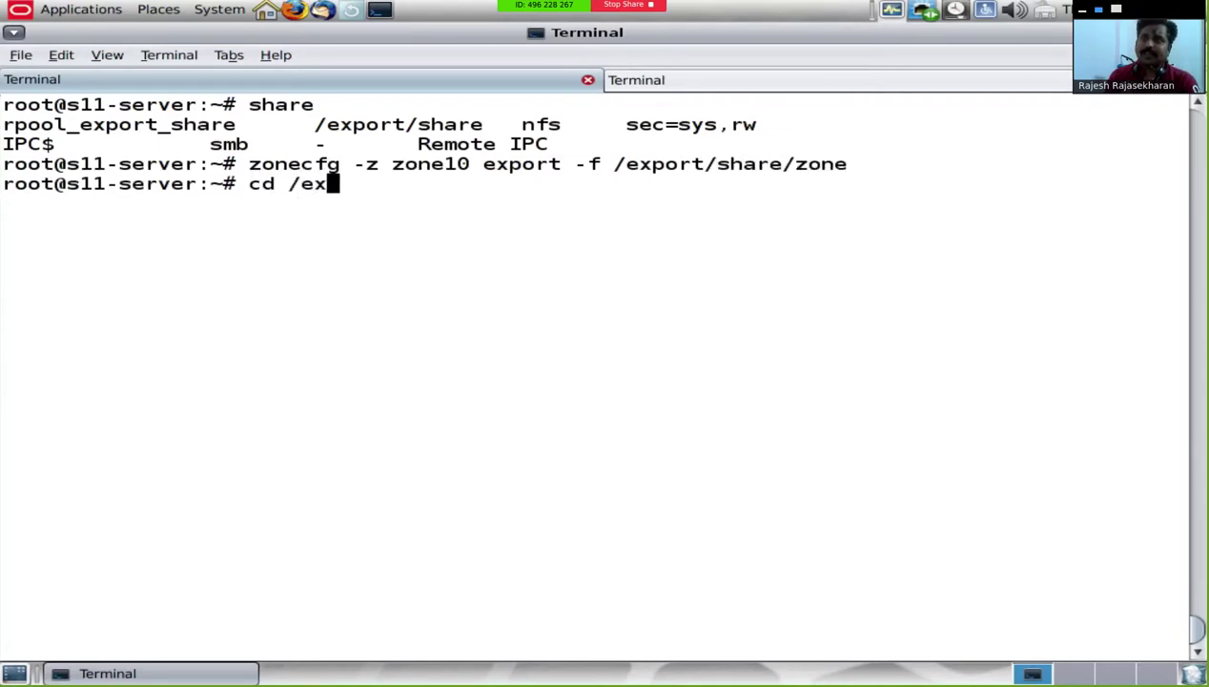
type("port/share/zone")
key("Return")
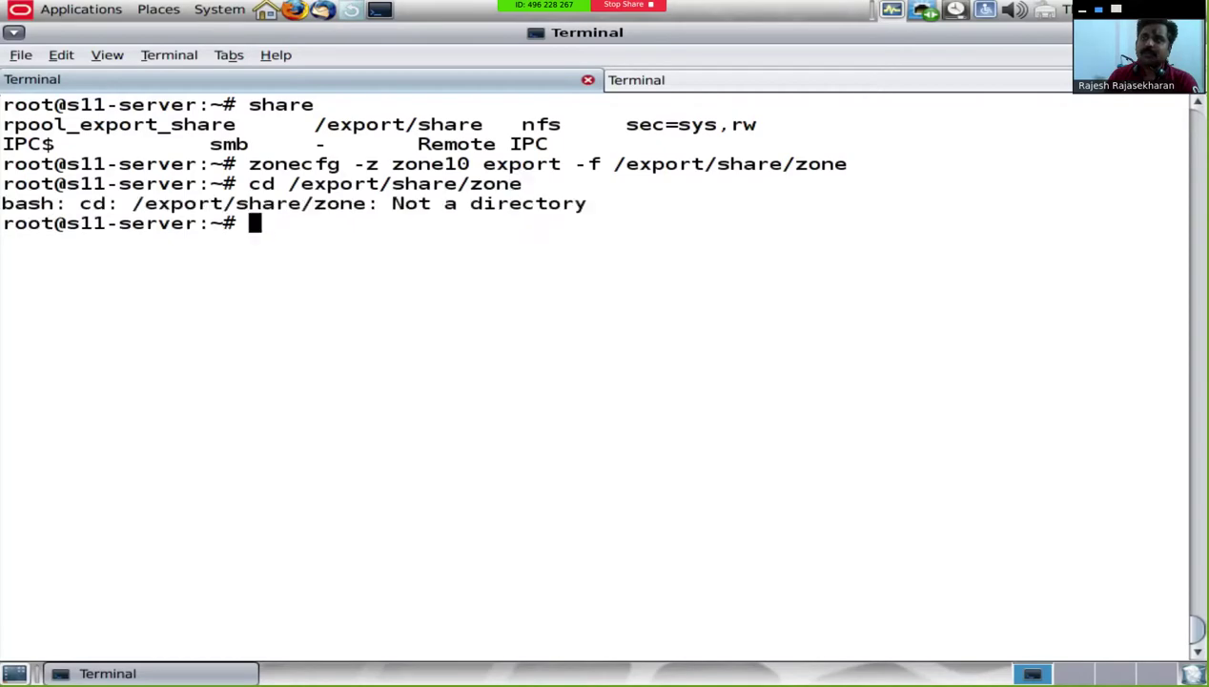
type("cd /export/share")
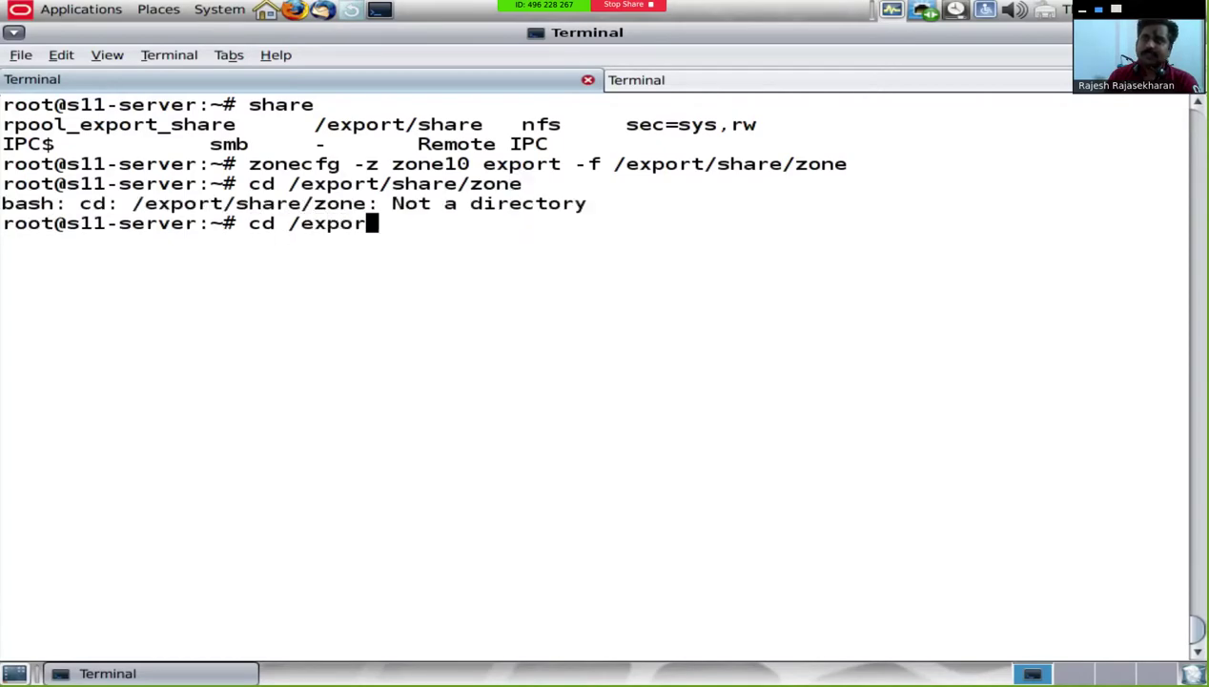
key("Return")
Step: Open the exported zone file in vi and quit without saving using :q!
type("vi zone")
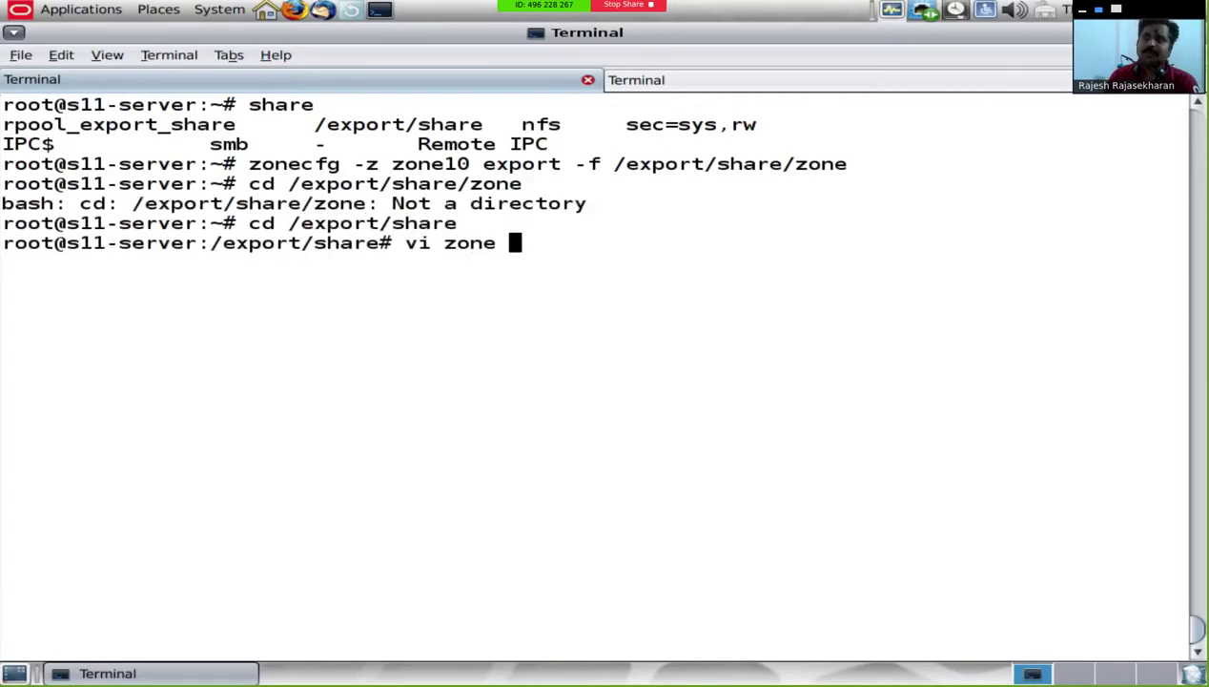
key("Return")
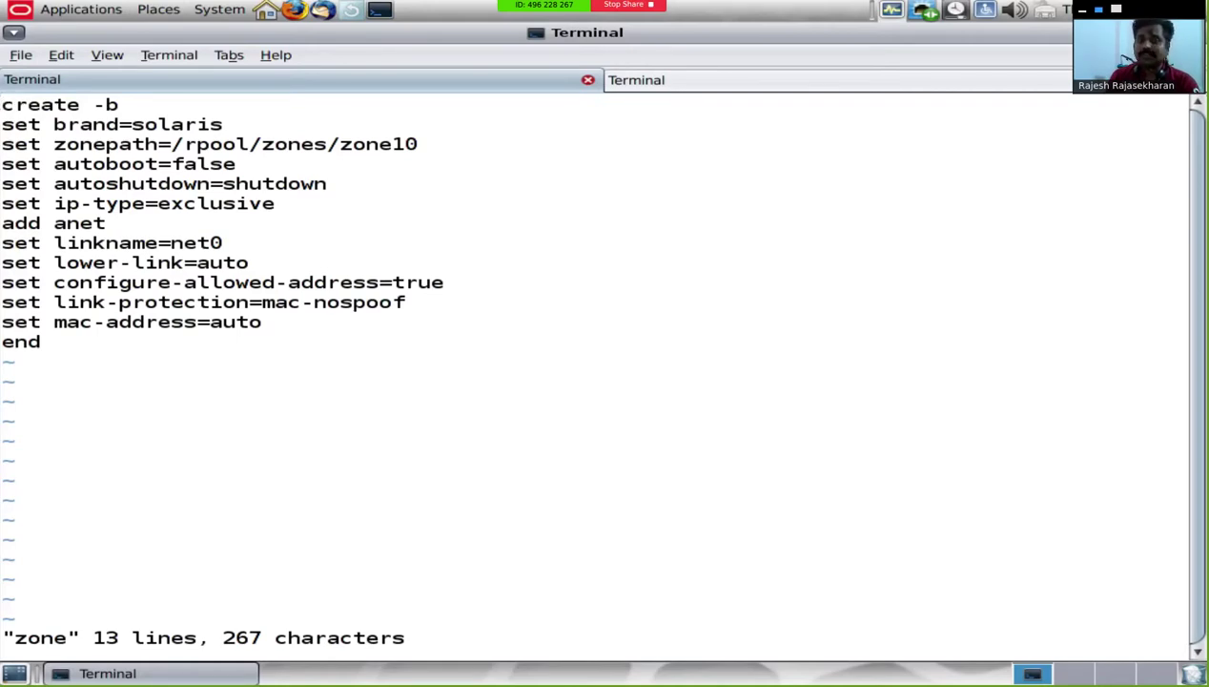
type(":q!")
key("Return")
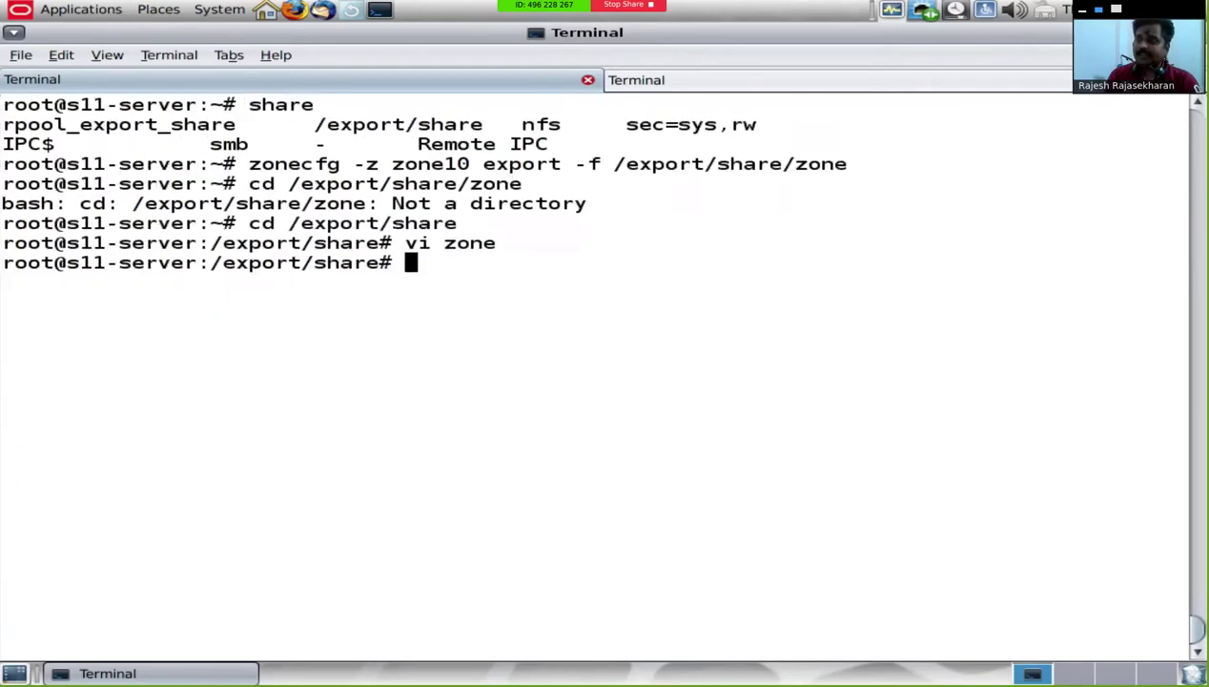
Step: Clear the terminal and return to root's home directory with cd
type("clear")
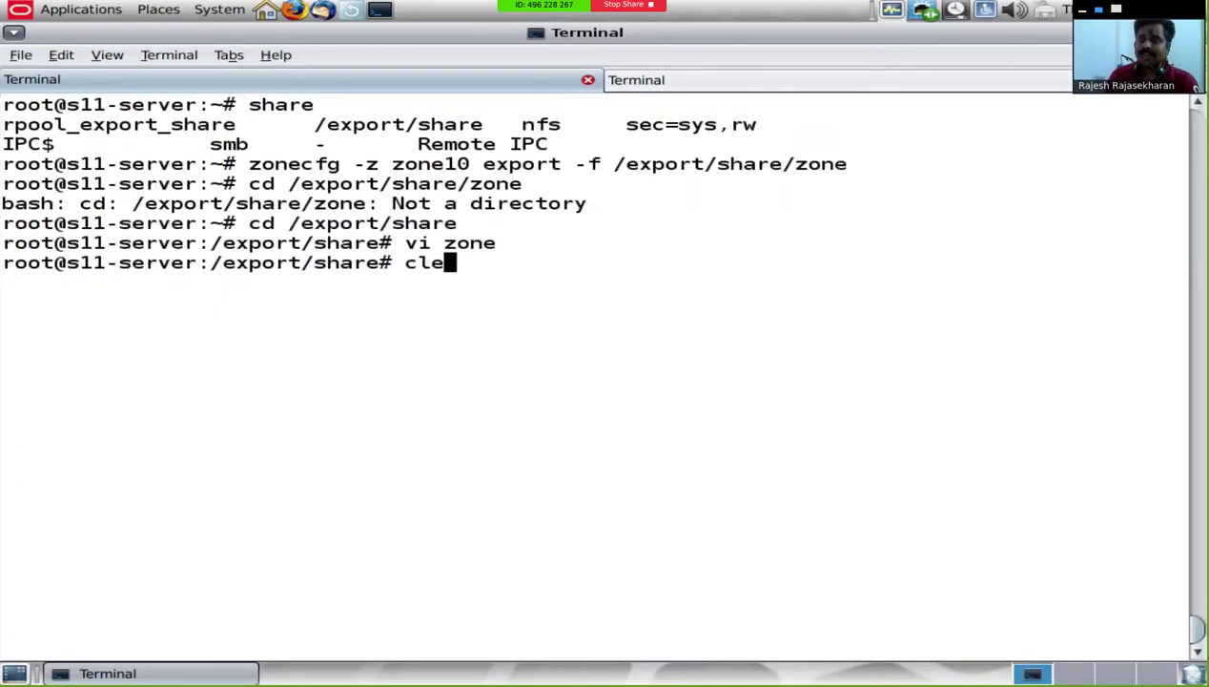
key("Return")
type("cd")
key("Return")
Step: Clear the terminal again, leaving a single root prompt in the home directory
type("clear")
key("Return")
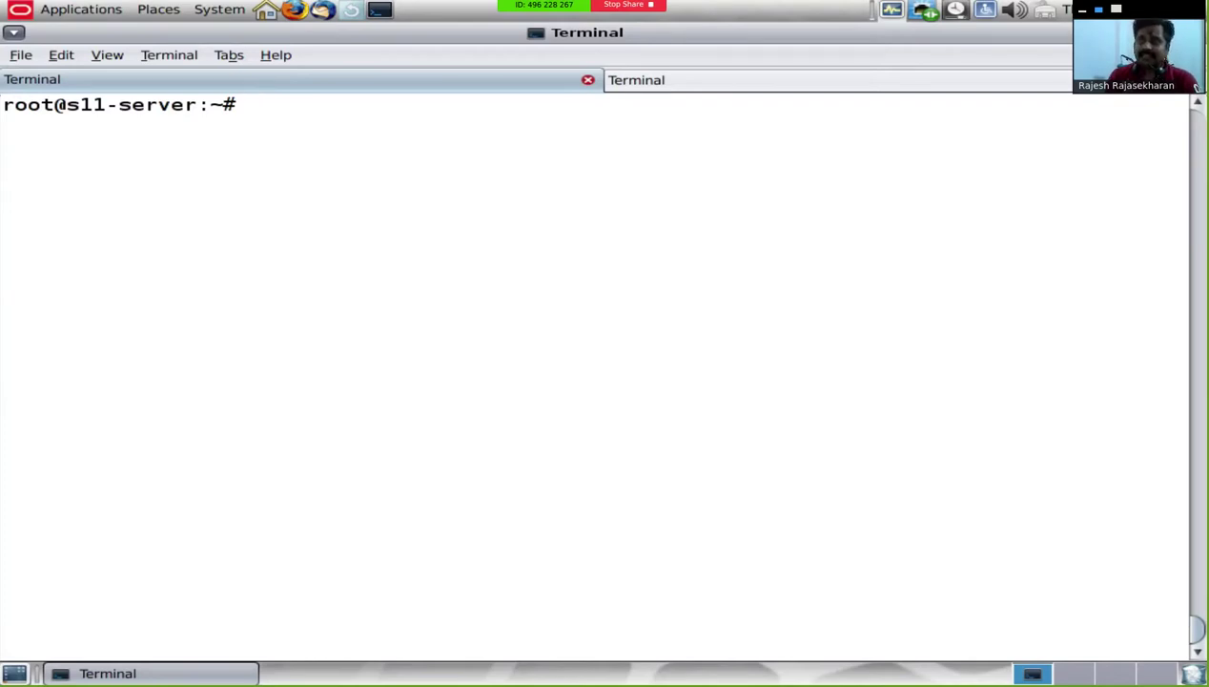
Step: List the DHCP server services with svcs dhcp/server, showing ipv4 and ipv6 disabled
type("cd /e")
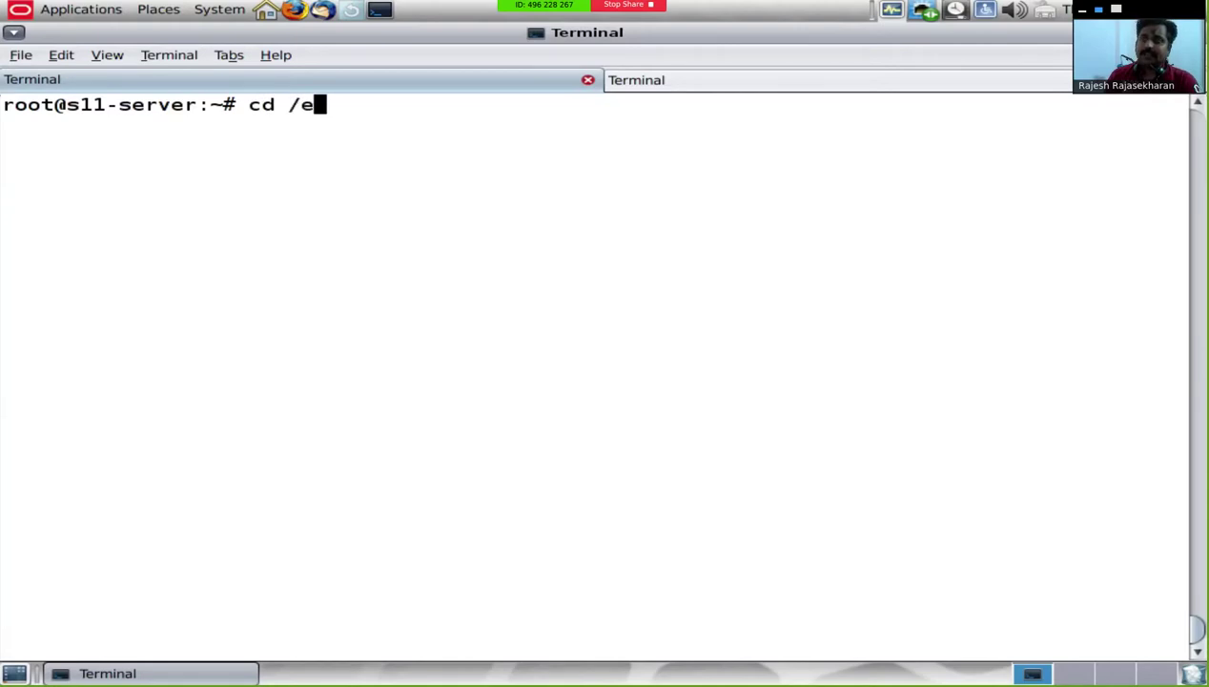
key("BackSpace")
key("BackSpace")
key("BackSpace")
key("BackSpace")
key("BackSpace")
type("svc")
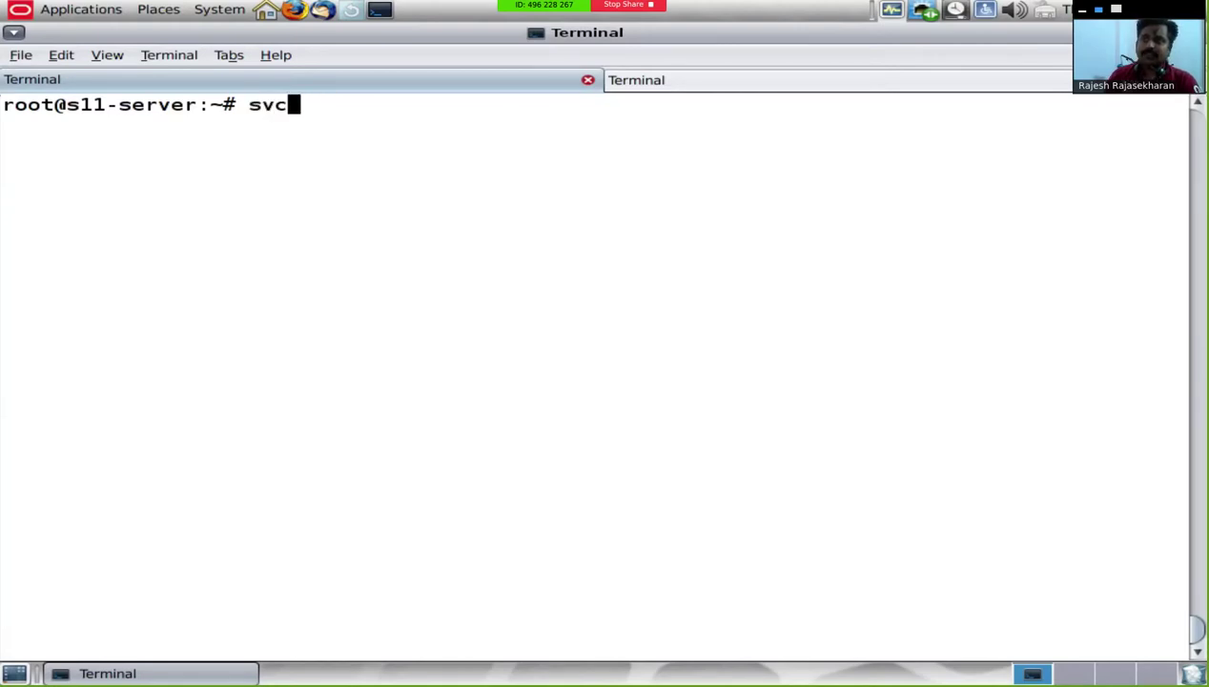
type("s dhcp/server")
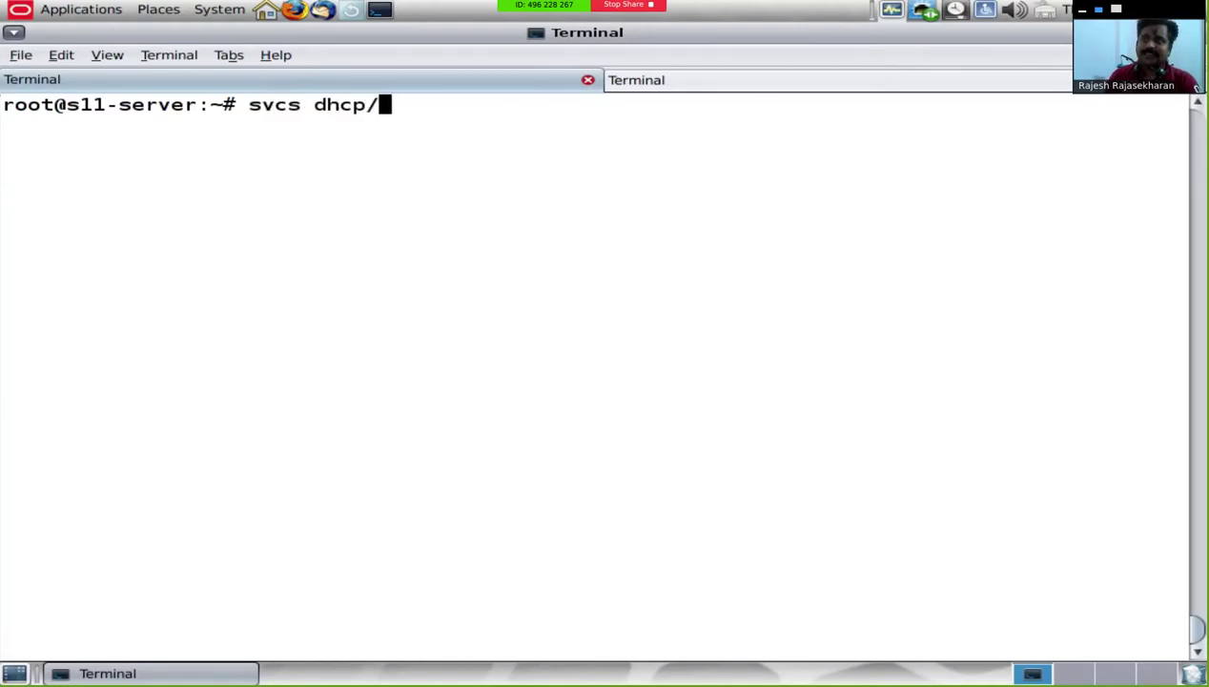
key("Return")
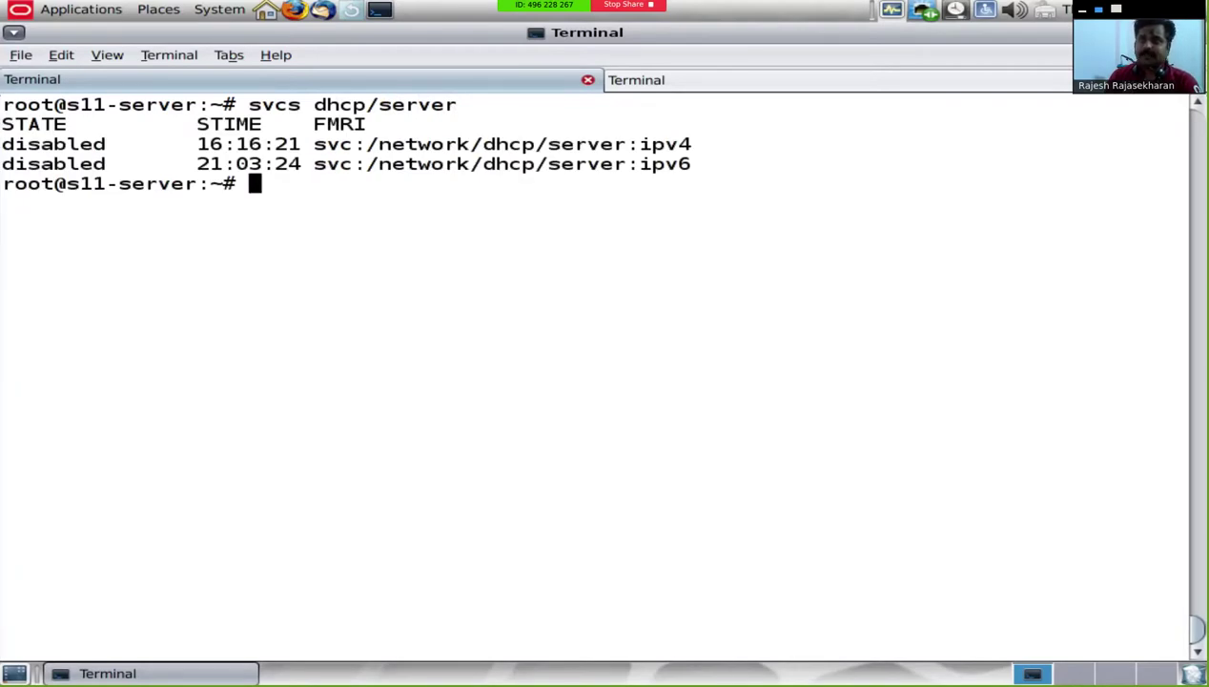
Step: Move into /etc/inet, find dhcpd.conf.example, and begin an installadm set-server command
type("cd /etc/inet")
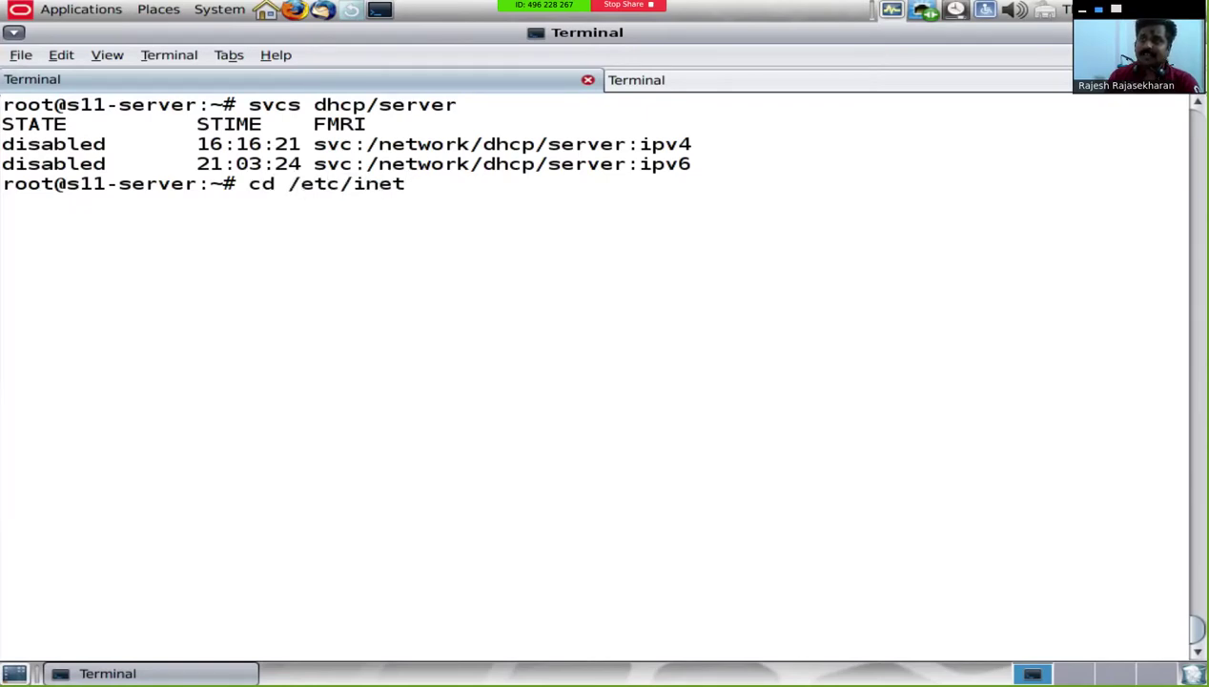
key("Return")
type("ls")
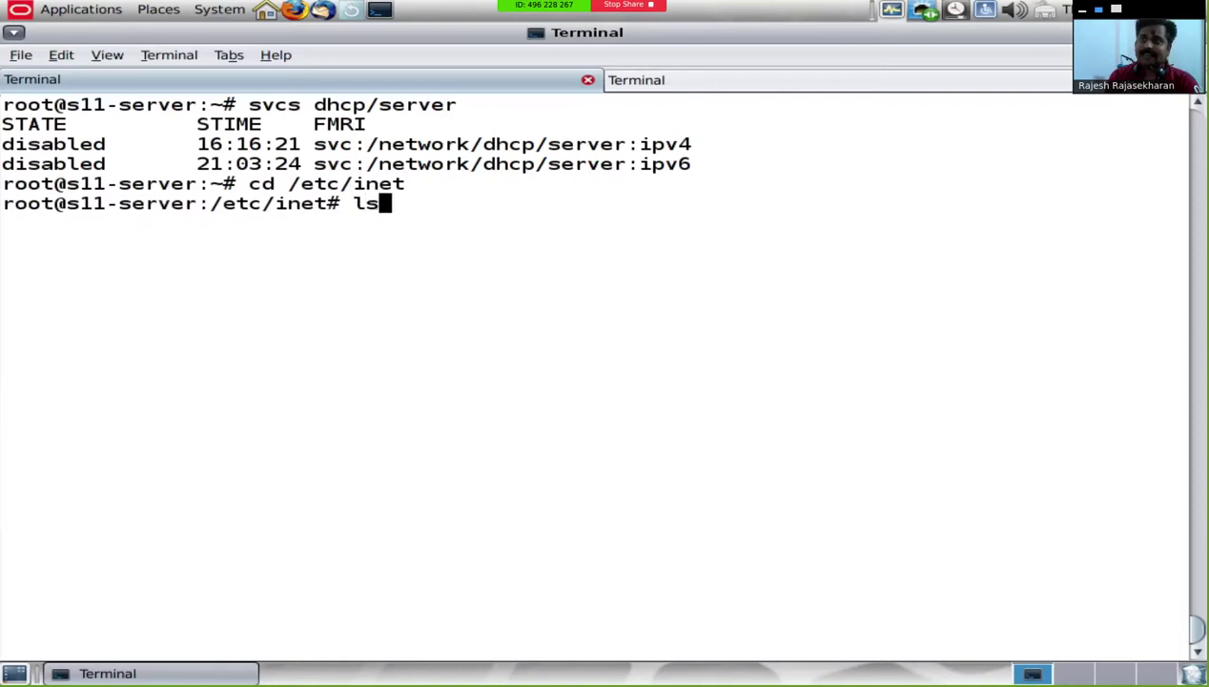
type(" dh")
key("Tab")
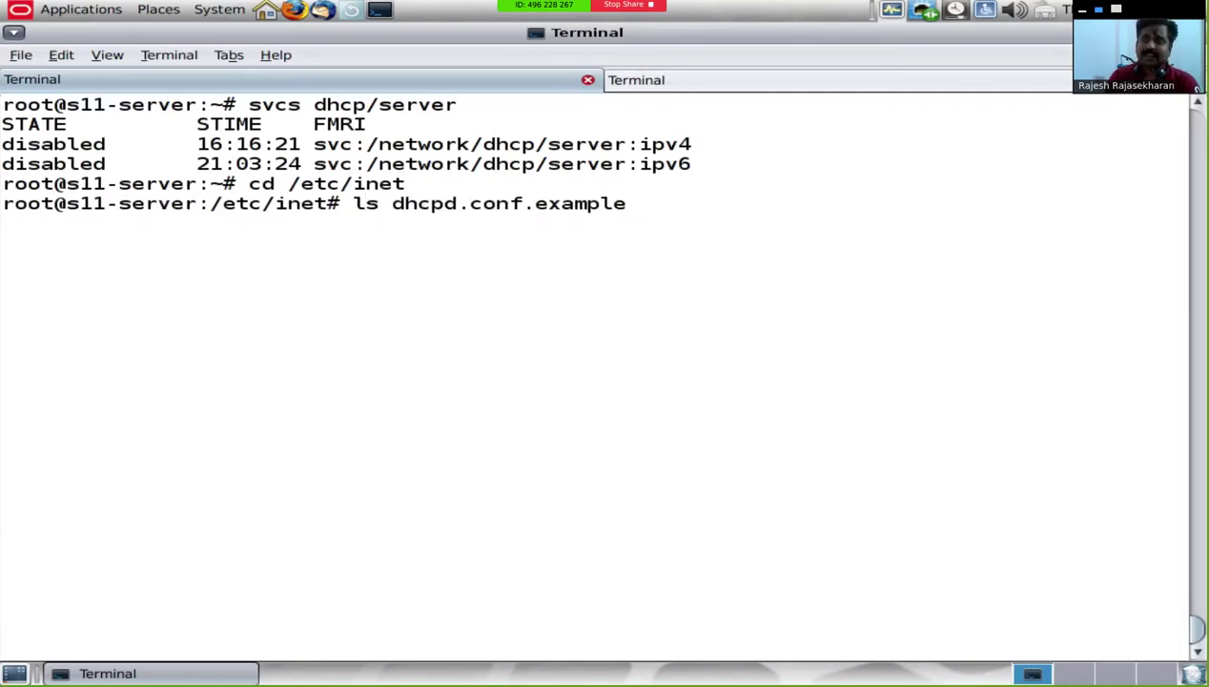
key("ctrl+c")
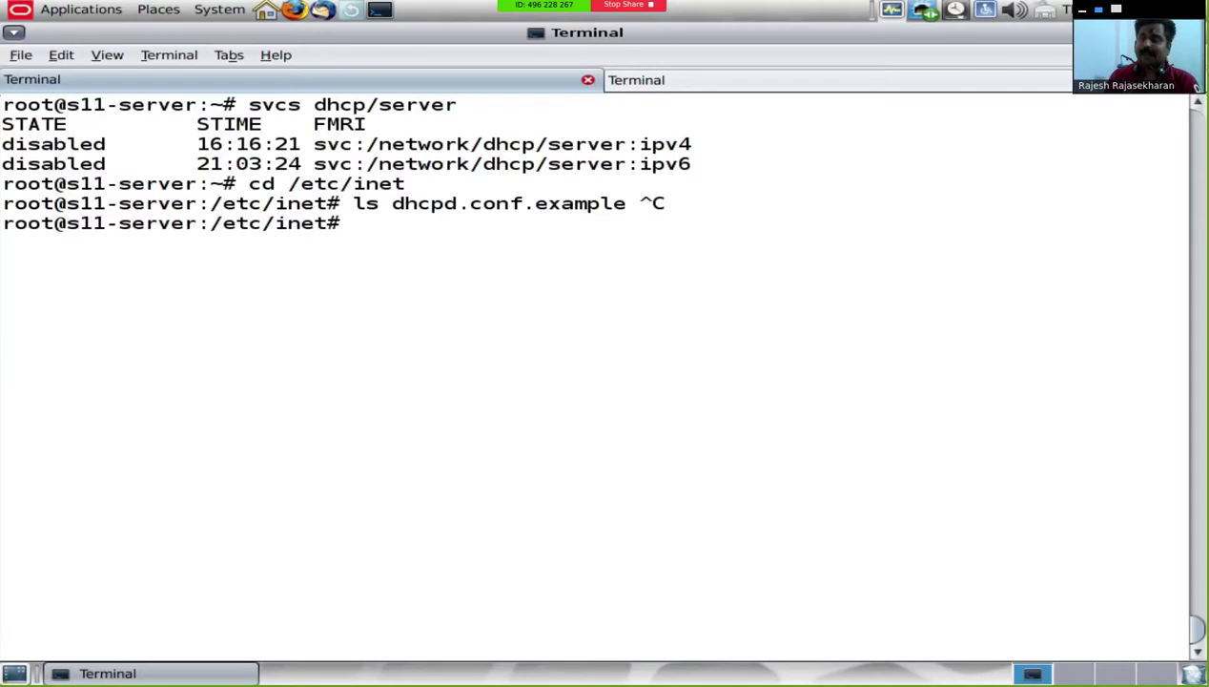
type("instal")
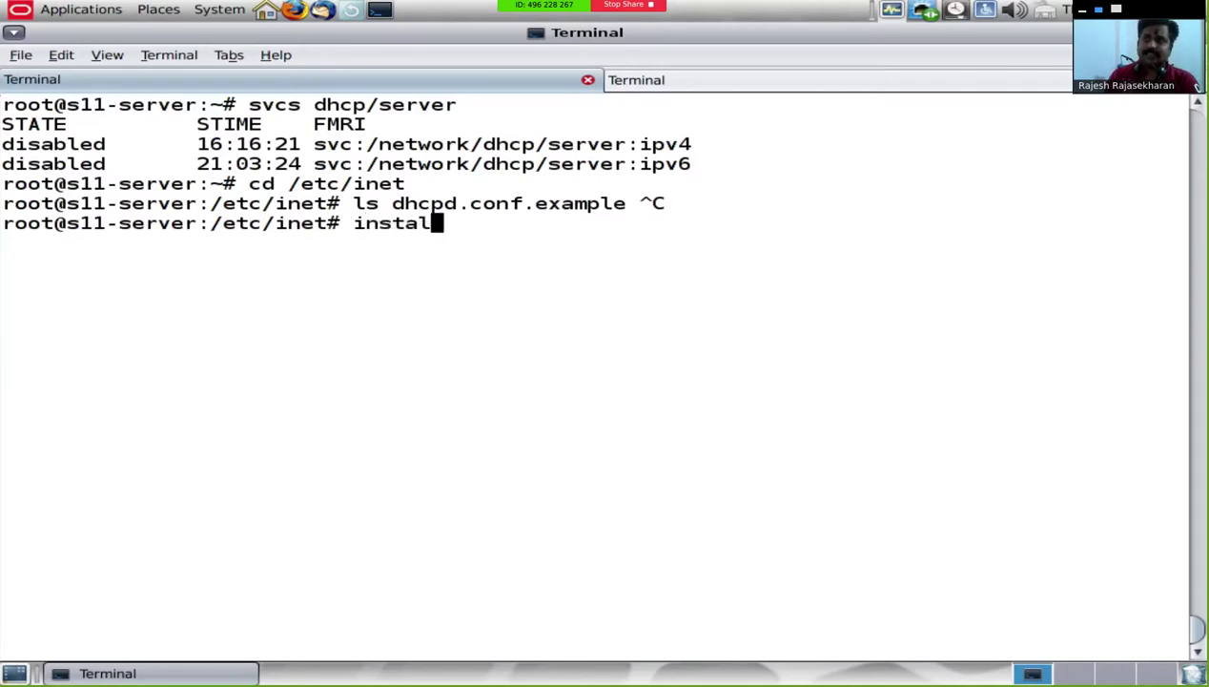
type("ladm set-se")
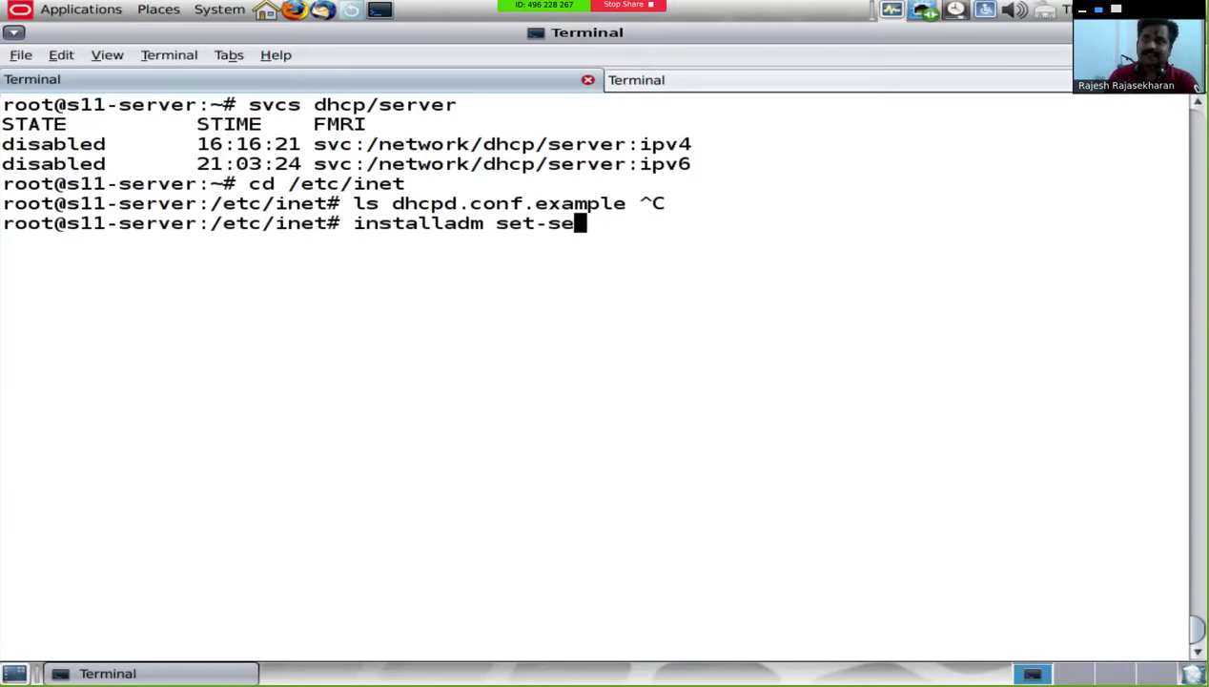
type("rver")
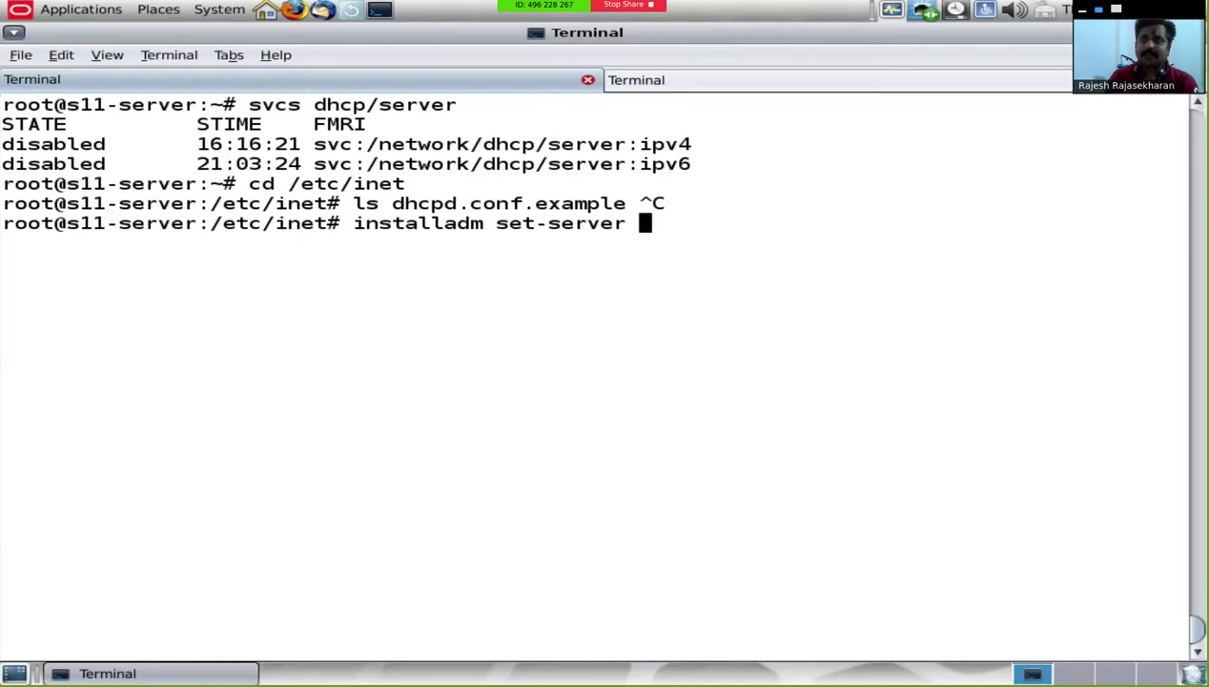
Step: Run installadm set-server -i 192.168.0.140 -c 3 -m to let the AI server manage DHCP
type("-i 1921")
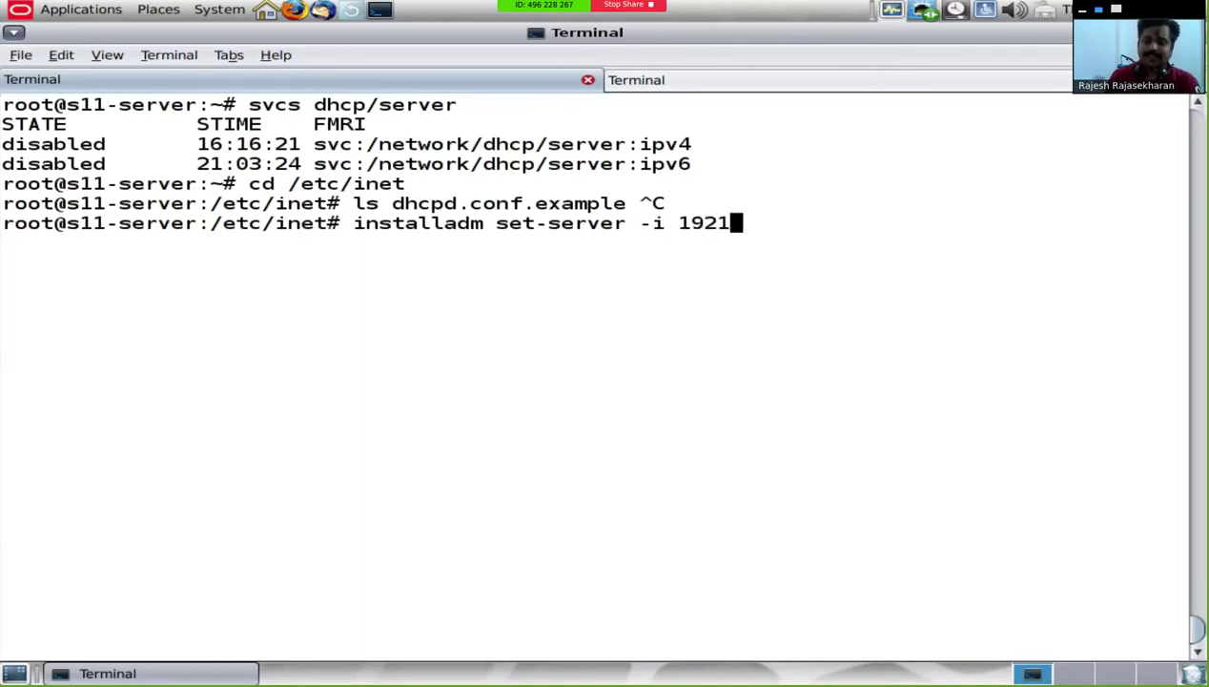
key("BackSpace")
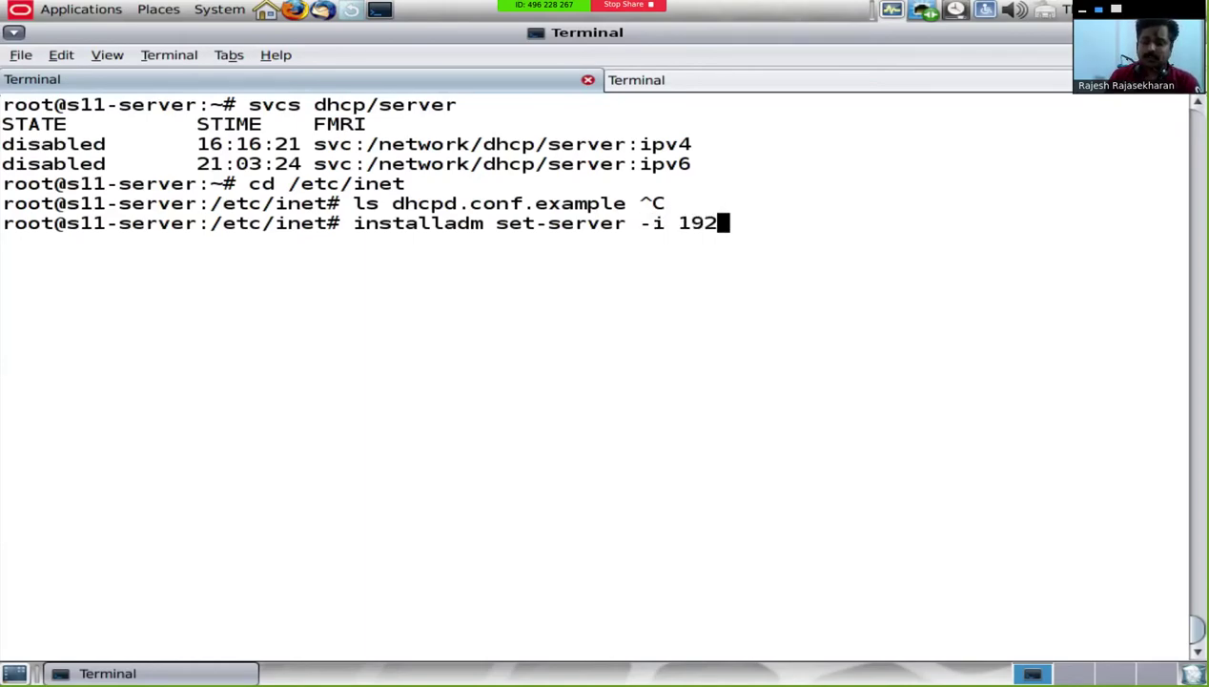
type(".168.0.140 -c ")
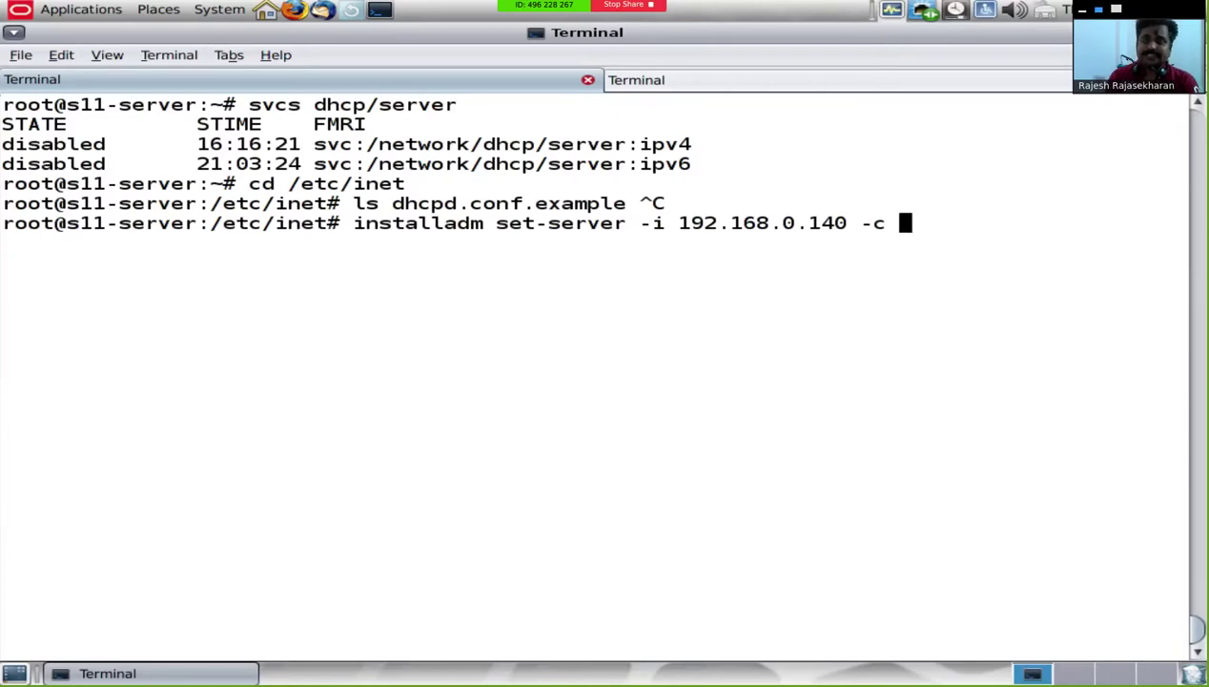
type("3 -m")
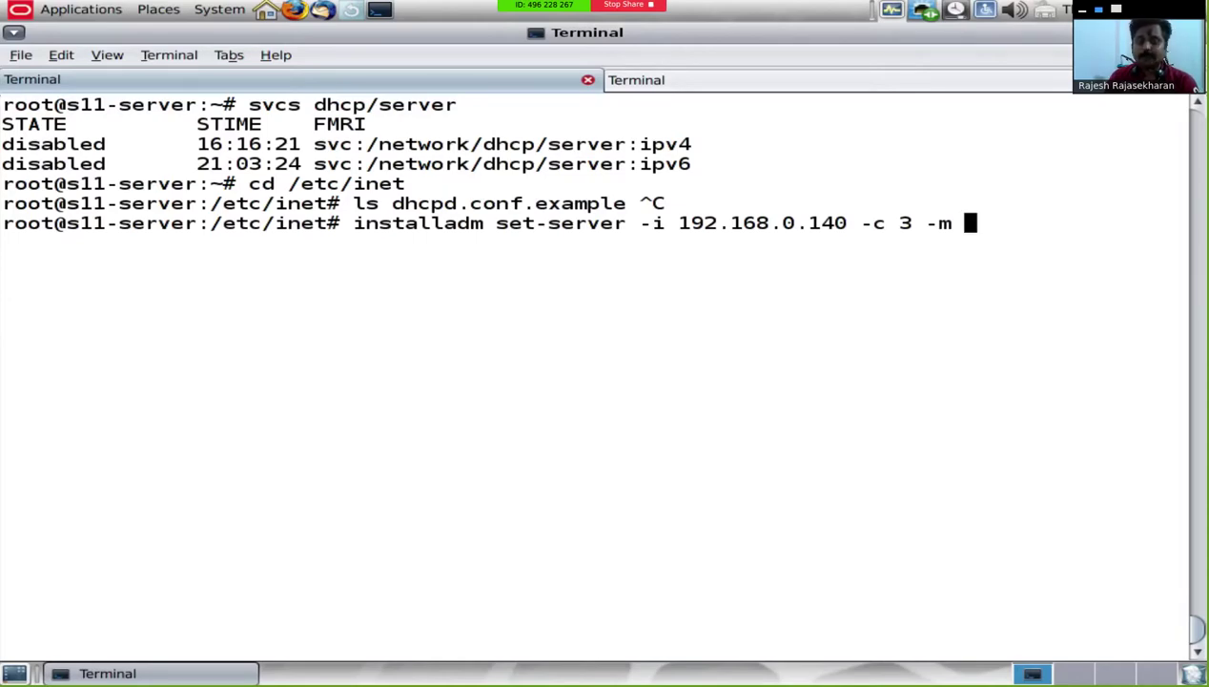
key("Return")
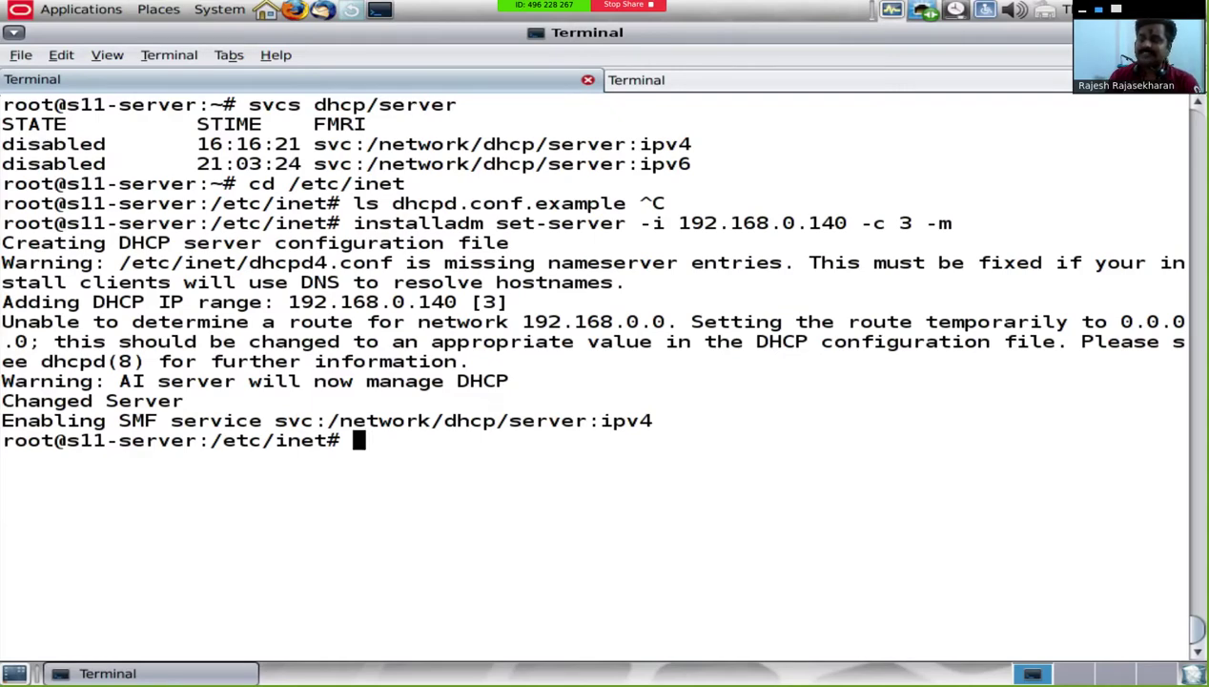
type("svcs dhcp")
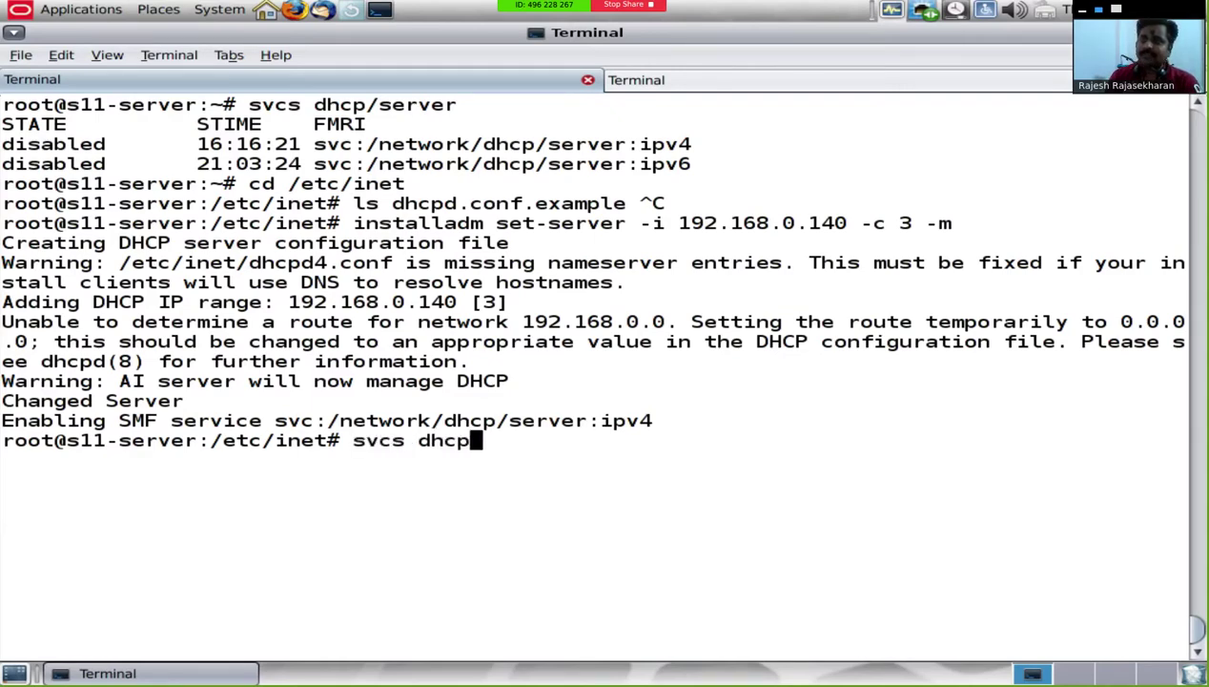
type("/server")
Step: Confirm dhcp/server:ipv4 is online and list the dhcpd files in /etc/inet
key("Return")
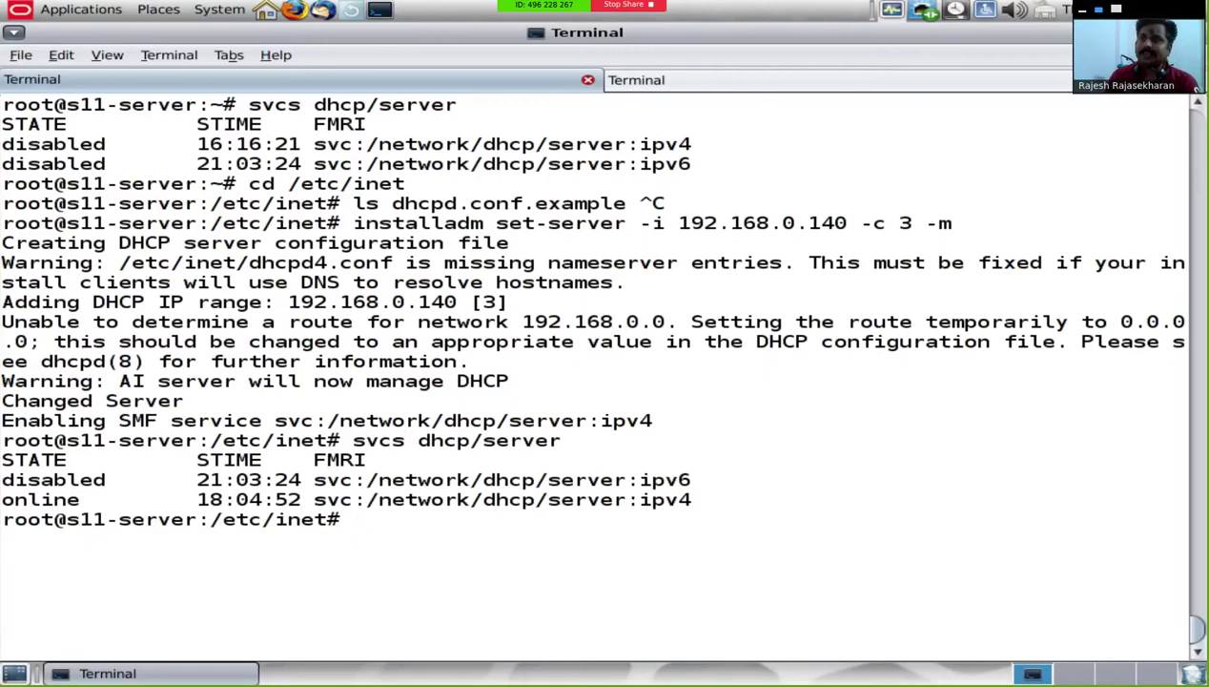
type("cd /etc/ine")
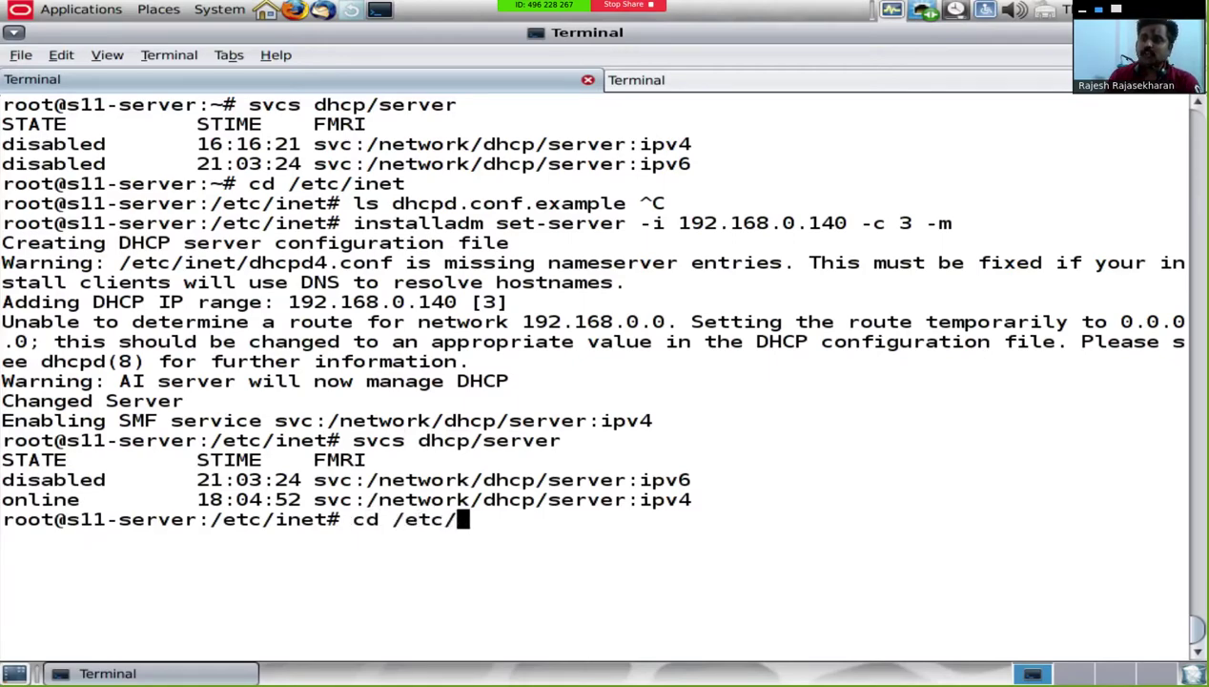
key("BackSpace")
key("BackSpace")
key("BackSpace")
key("BackSpace")
key("BackSpace")
key("BackSpace")
key("BackSpace")
key("BackSpace")
key("BackSpace")
key("BackSpace")
key("BackSpace")
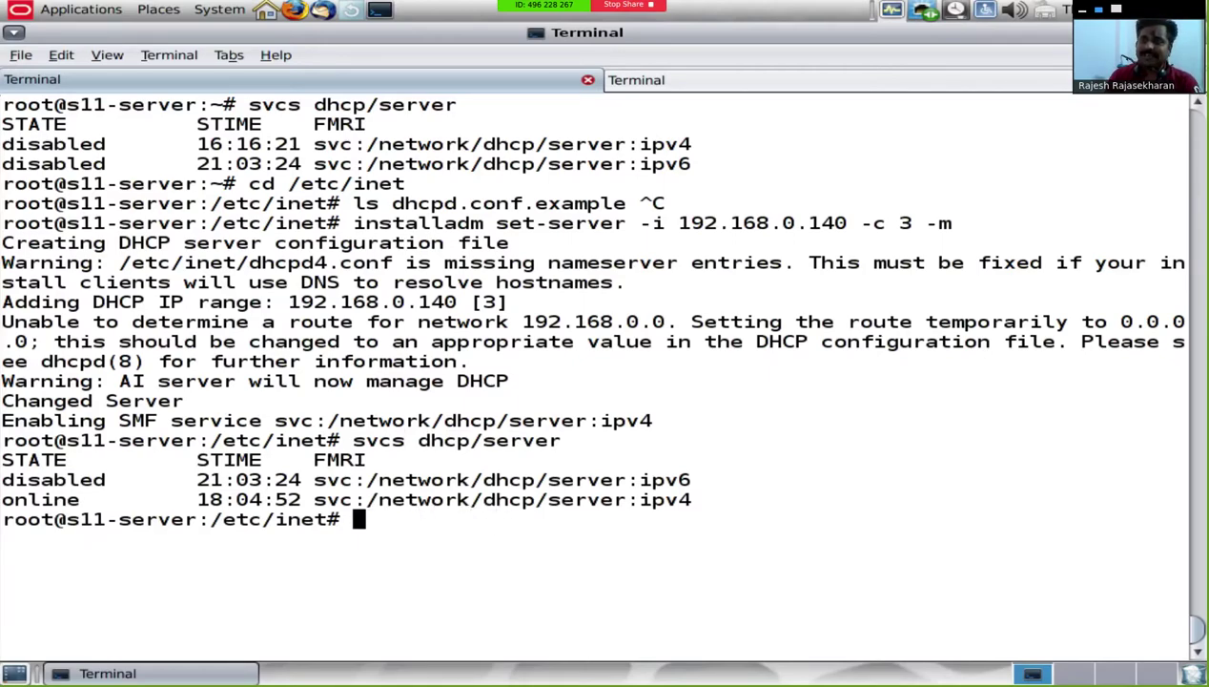
type("ls ")
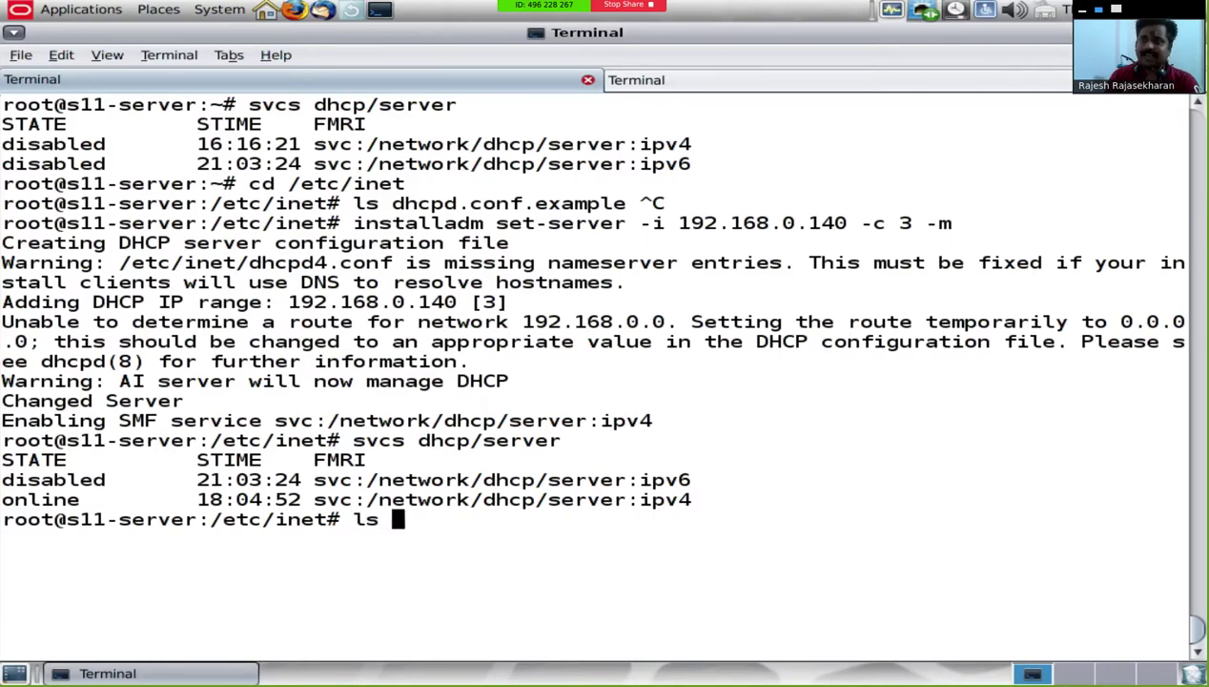
type("dhcpd")
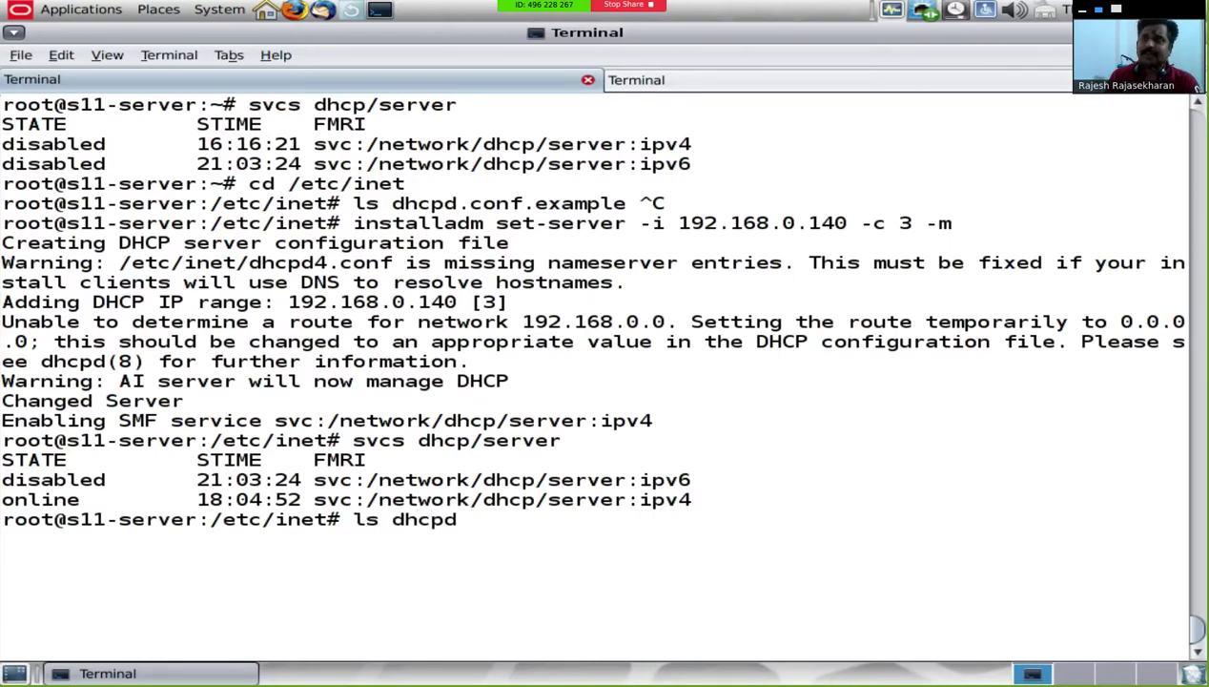
key("Tab")
key("Tab")
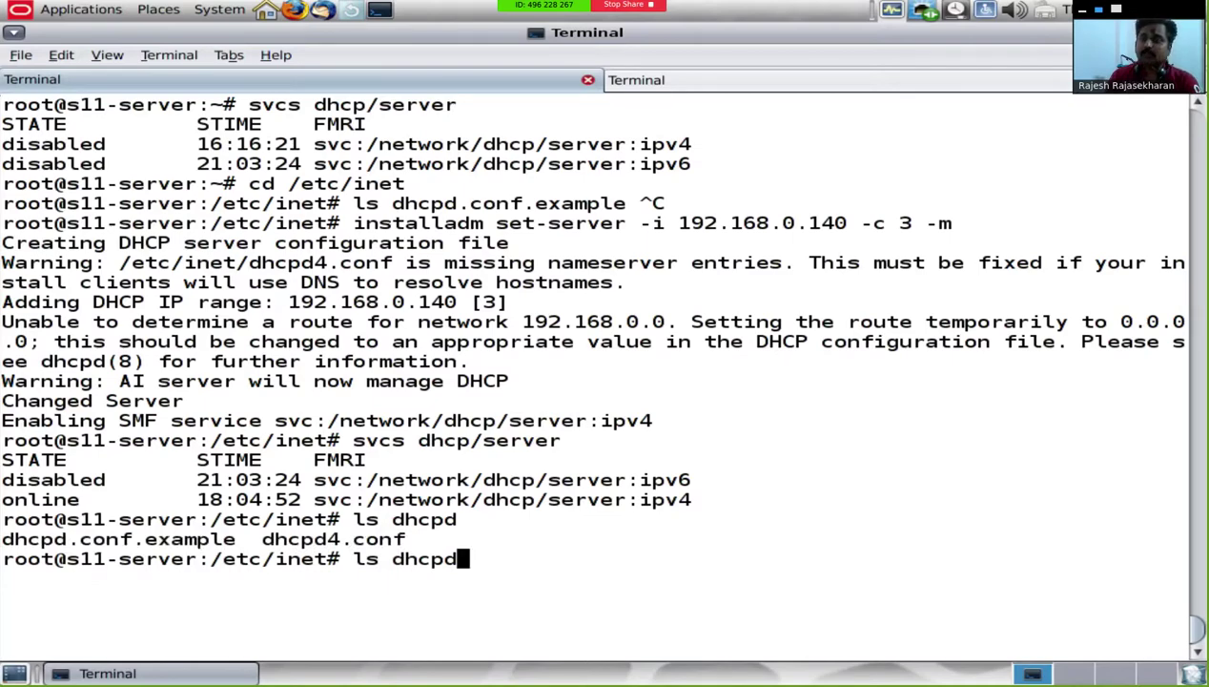
key("BackSpace")
key("BackSpace")
key("BackSpace")
key("BackSpace")
key("BackSpace")
key("BackSpace")
key("BackSpace")
key("BackSpace")
Step: Open dhcpd4.conf in vi
type("vi dh")
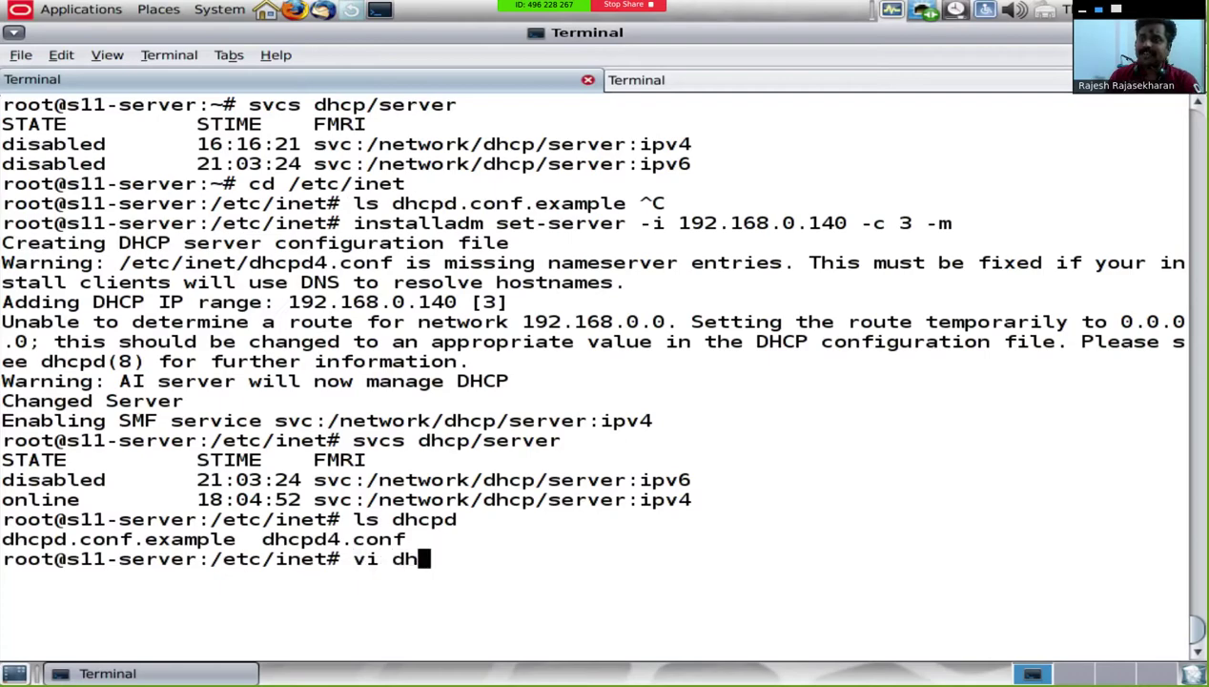
type("cpd4")
key("Tab")
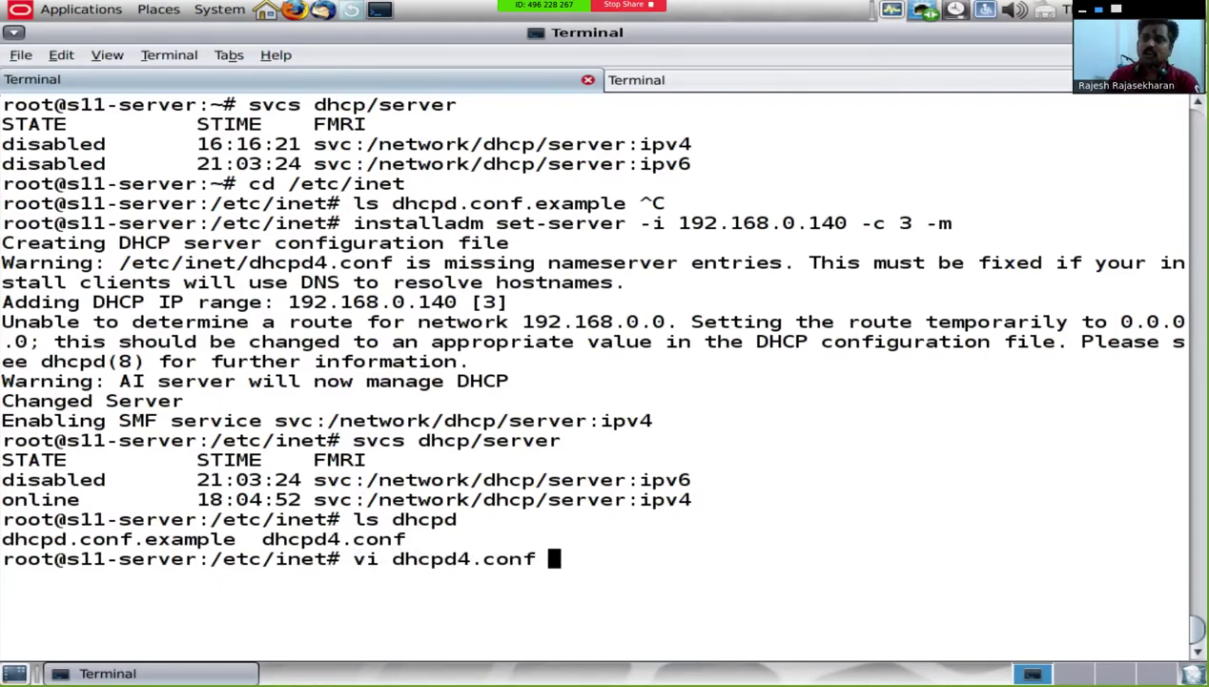
key("Return")
Step: Open dhcpd4.conf read-only past the swap warning, review it, and quit with :q!
key("o")
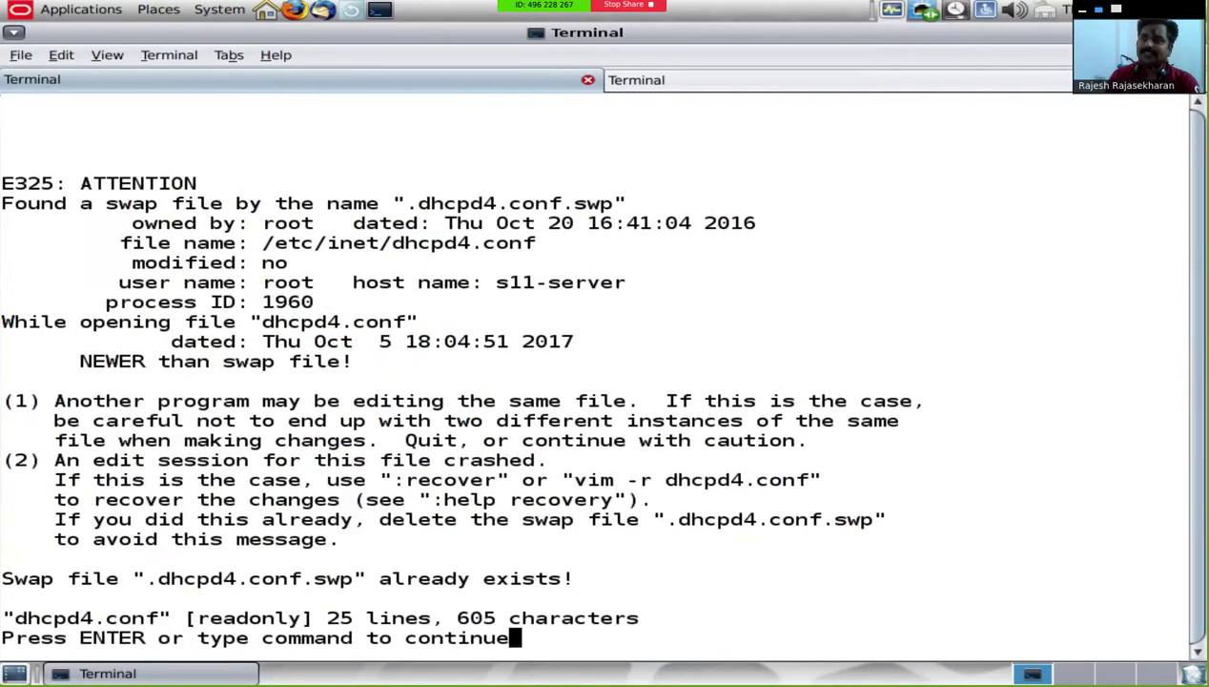
key("Return")
scroll(381, 381, "down", 7)
scroll(381, 382, "up", 6)
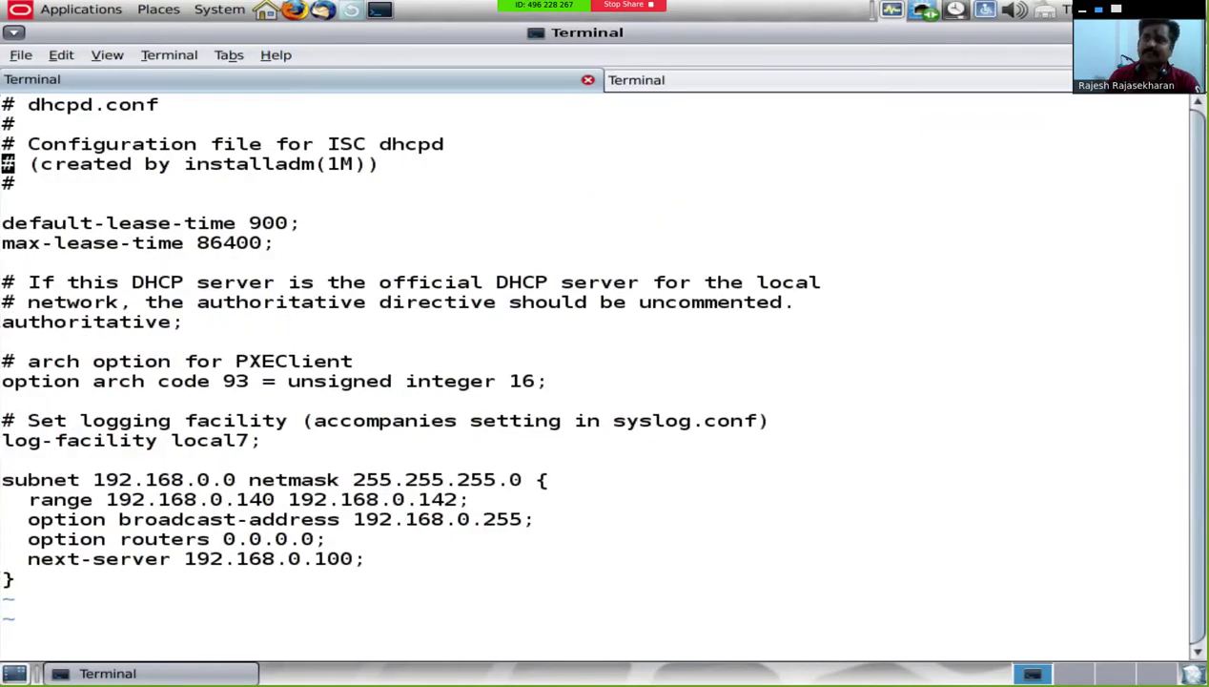
key("Up")
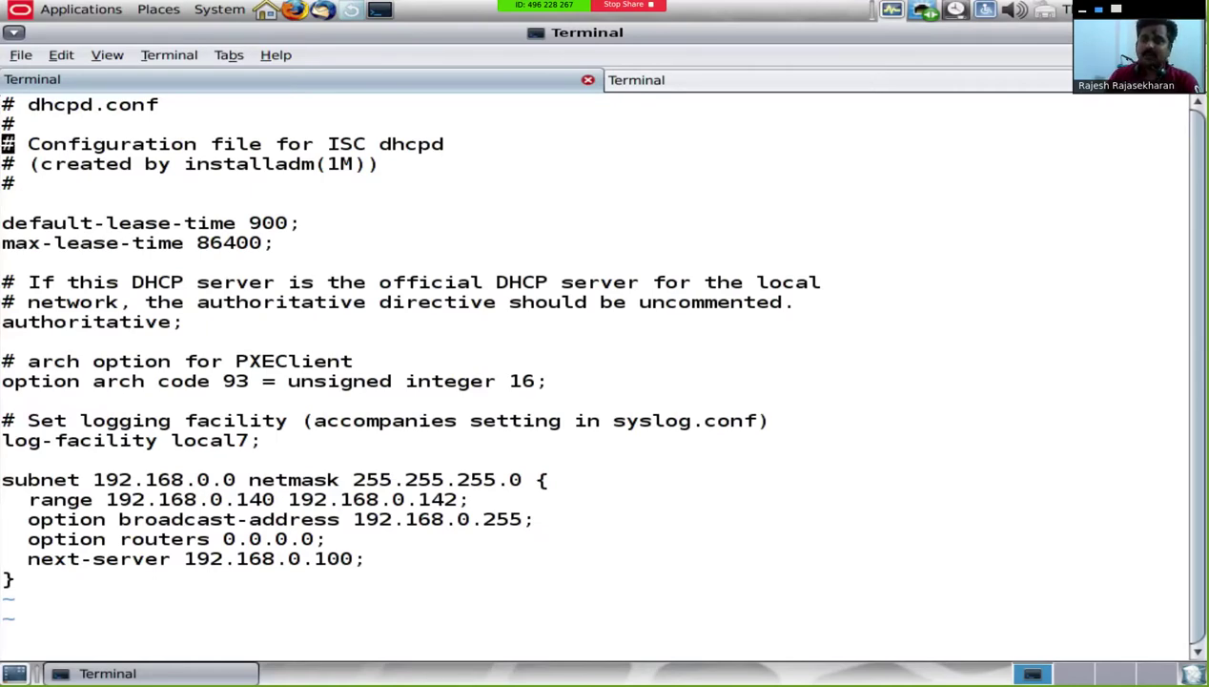
type(":Q!")
key("Return")
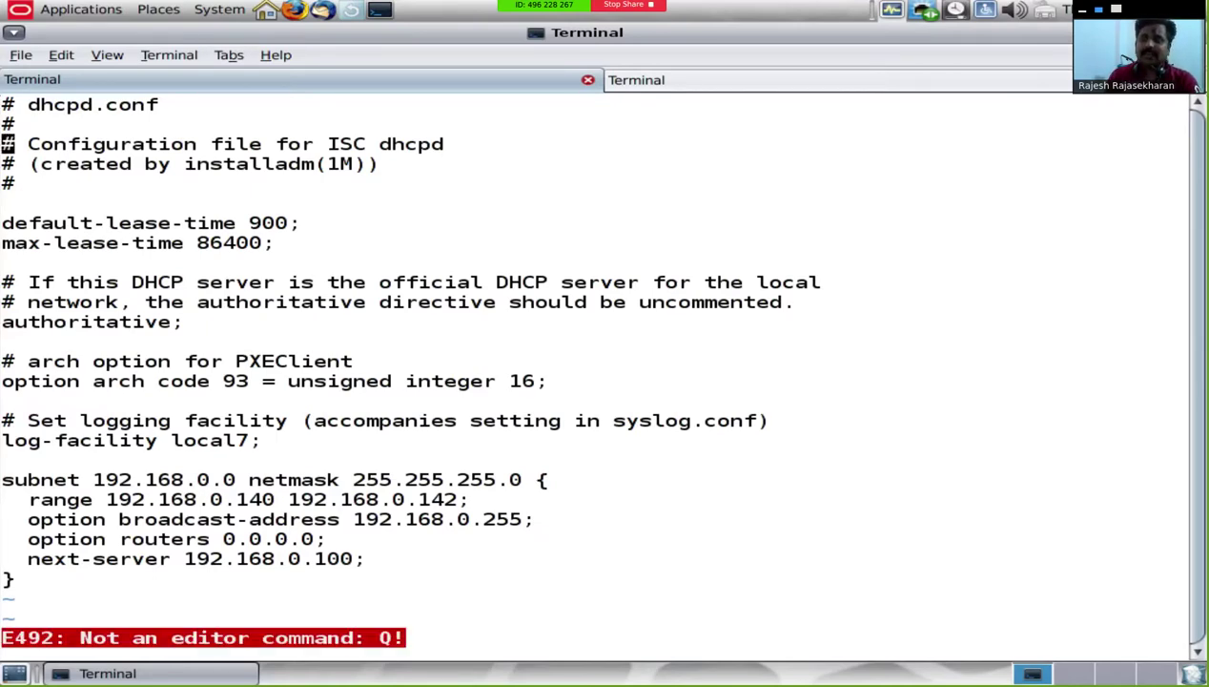
type(":q!")
key("Return")
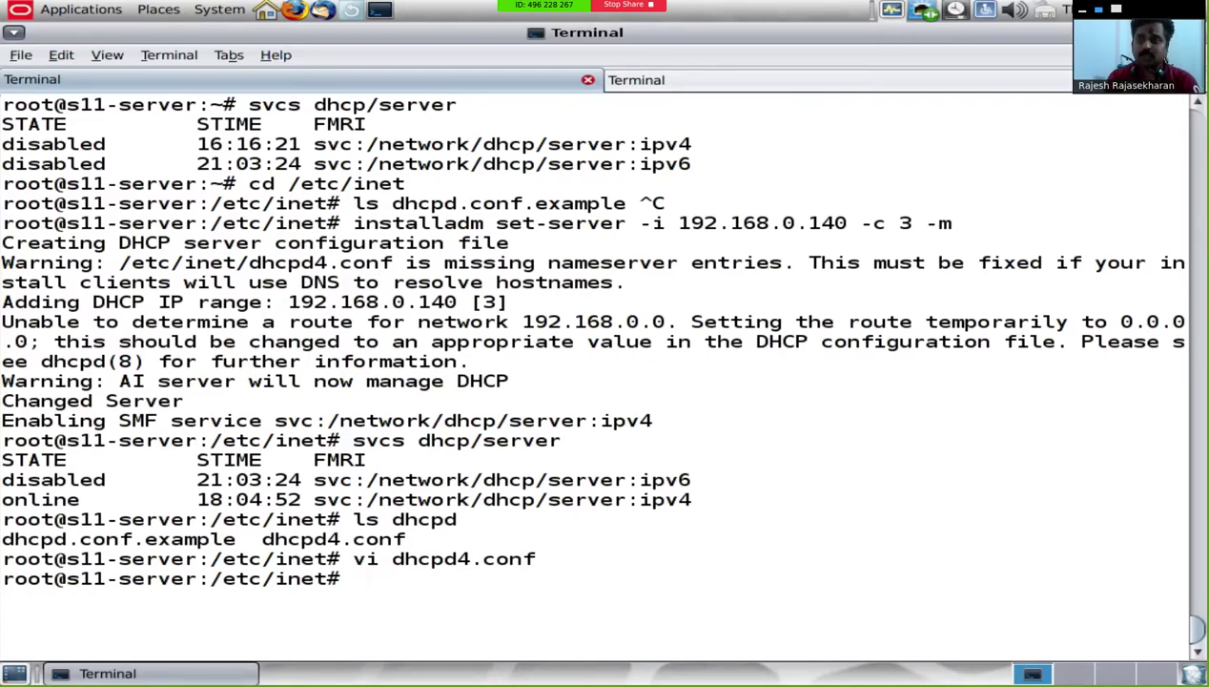
Step: Clear the screen and return to the home directory
type("clear")
key("Return")
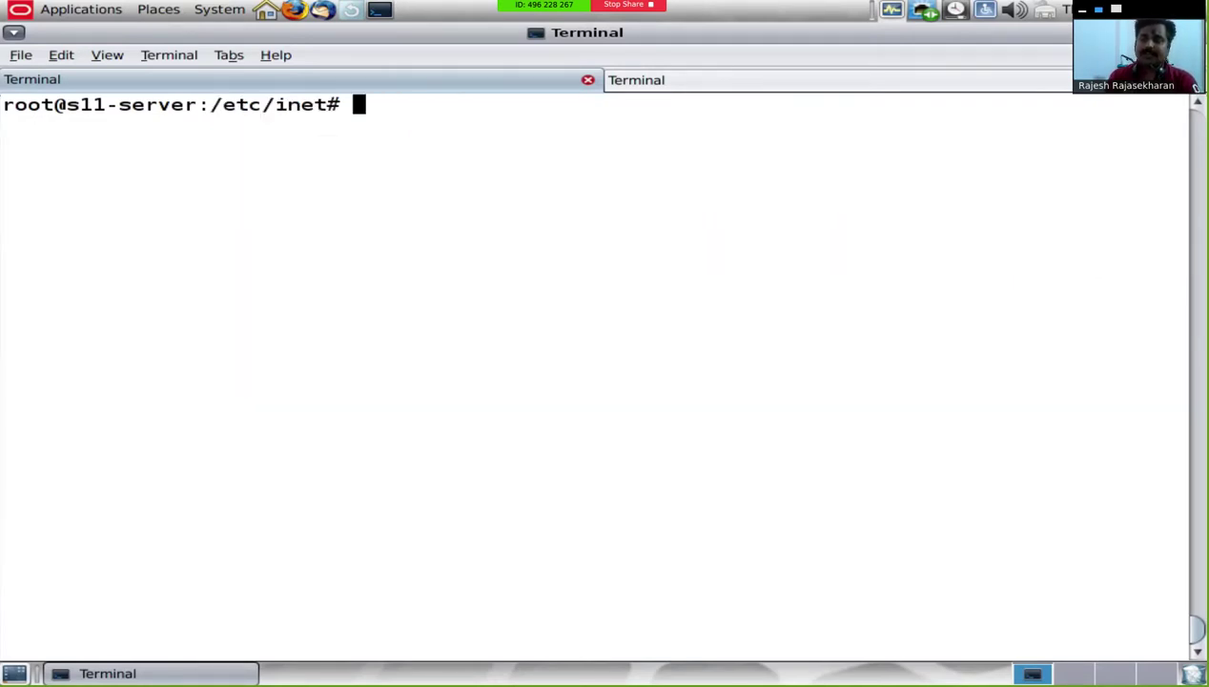
type("cd")
key("Return")
type("clear")
key("Return")
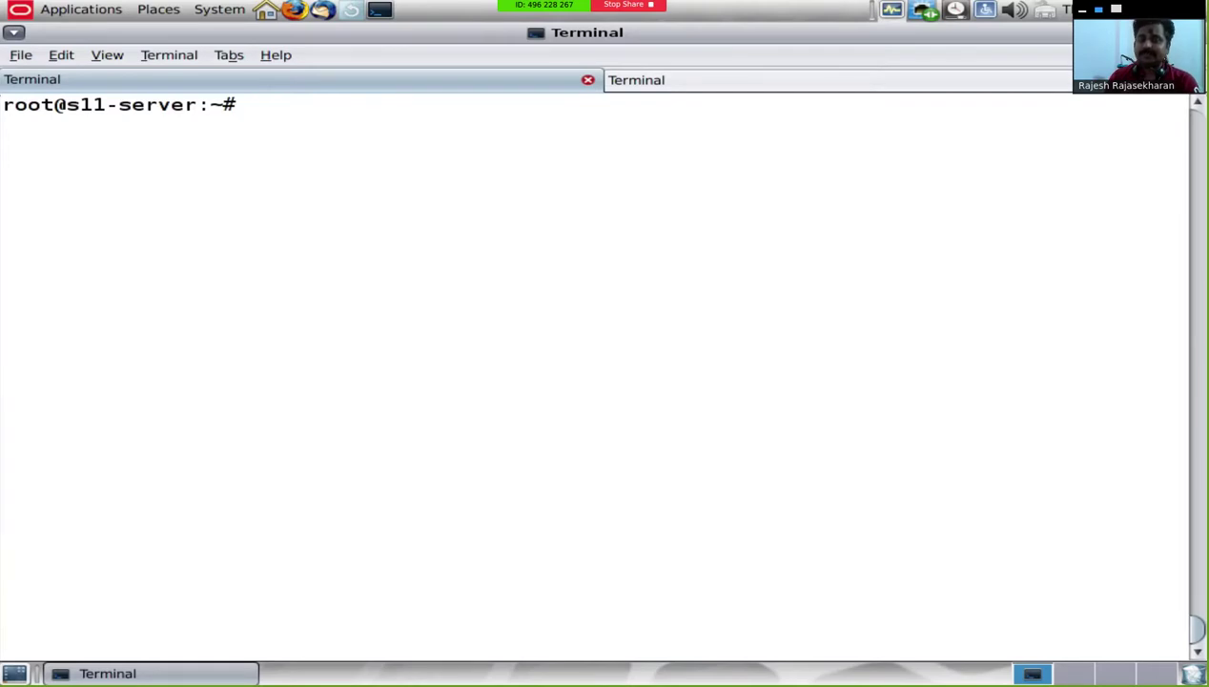
Step: Start installadm create-service -n x86client with source /mnt/sf_Solaris/sol-11_3-ai-x86.iso
type("instal")
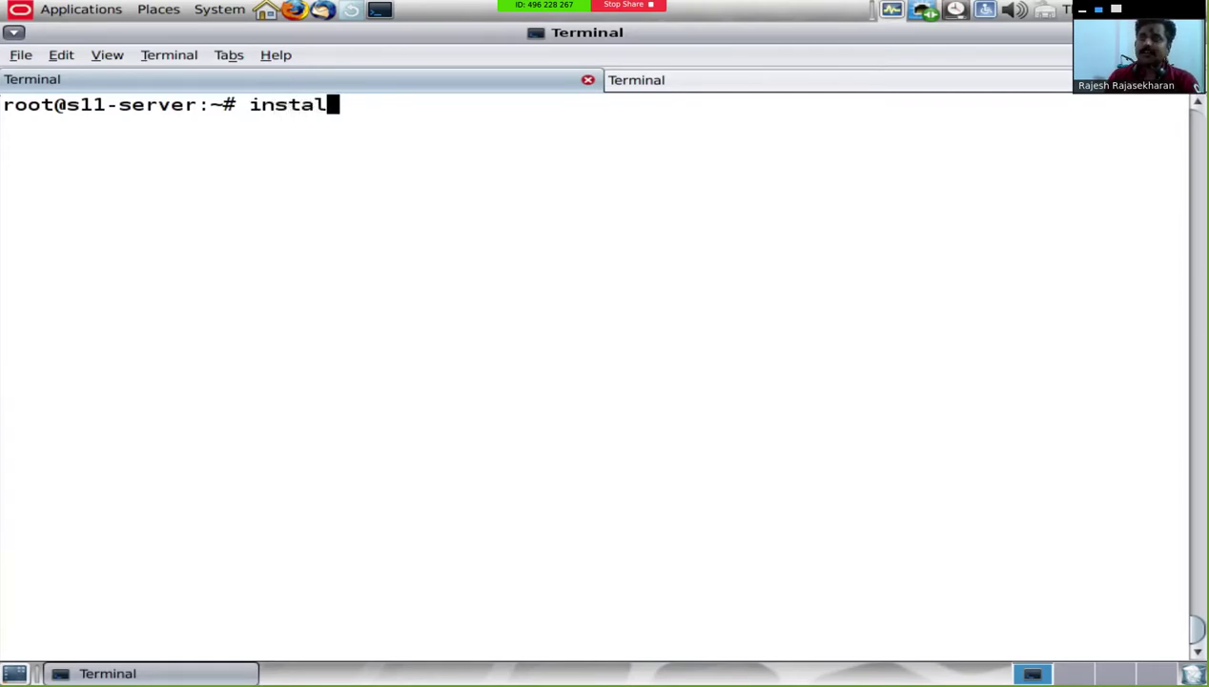
type("ladm c")
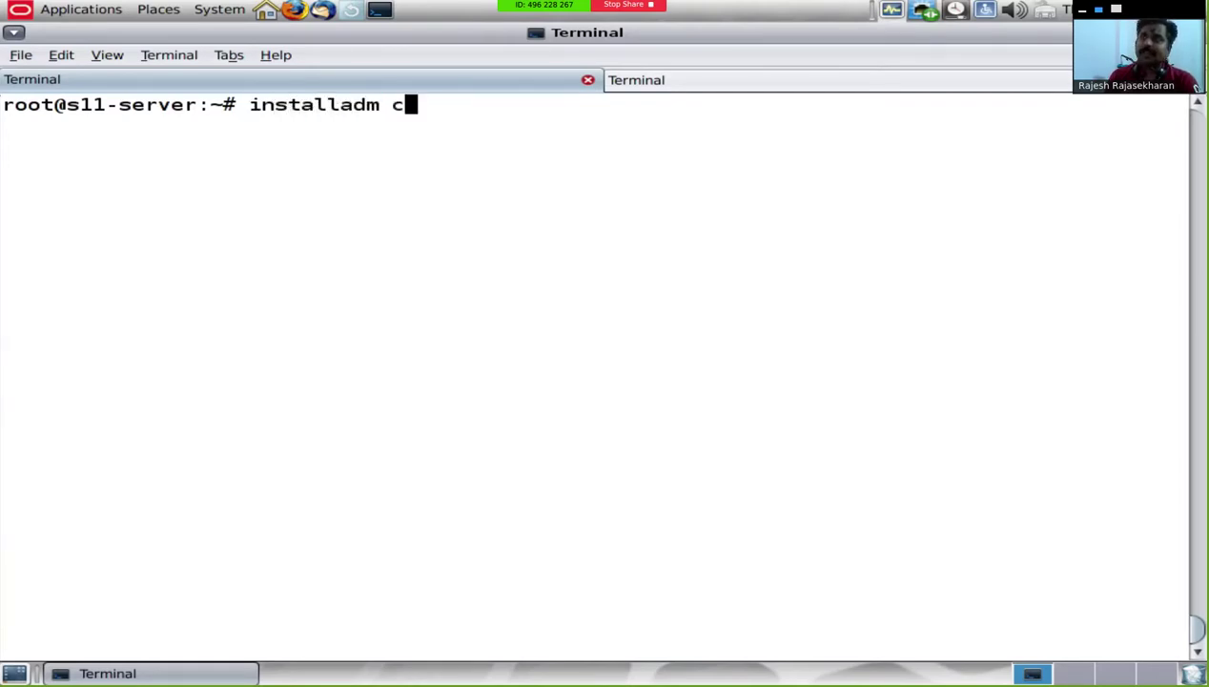
type("reate-service")
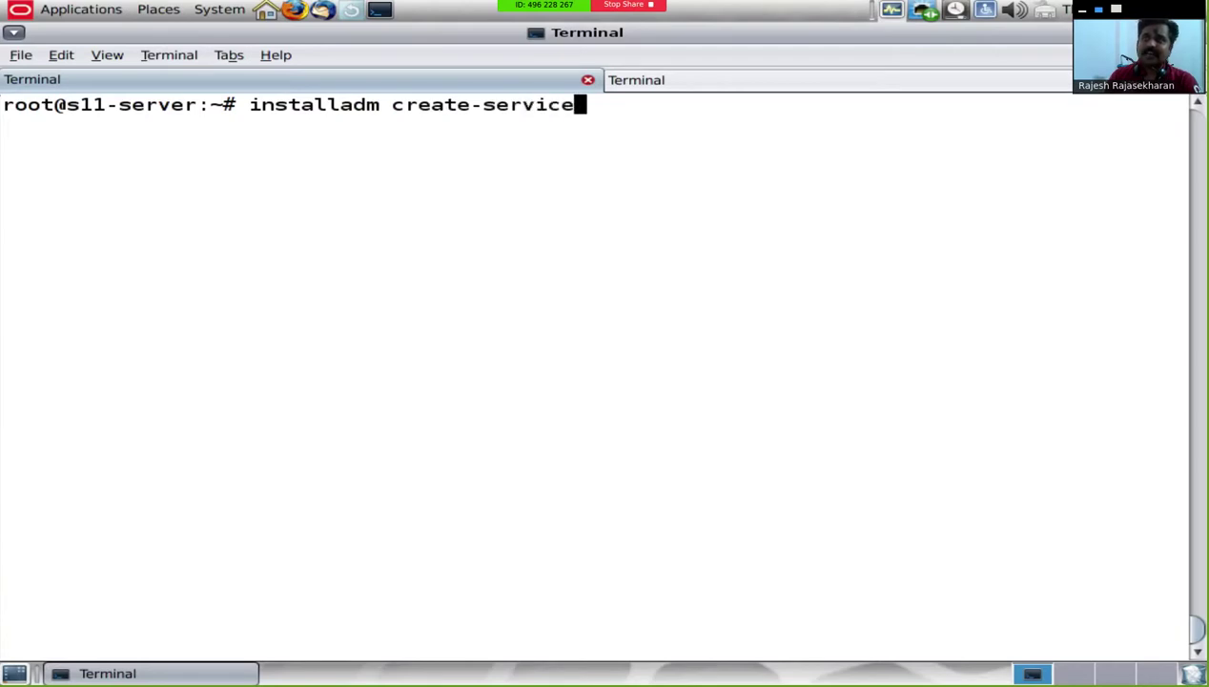
type(" -n x8")
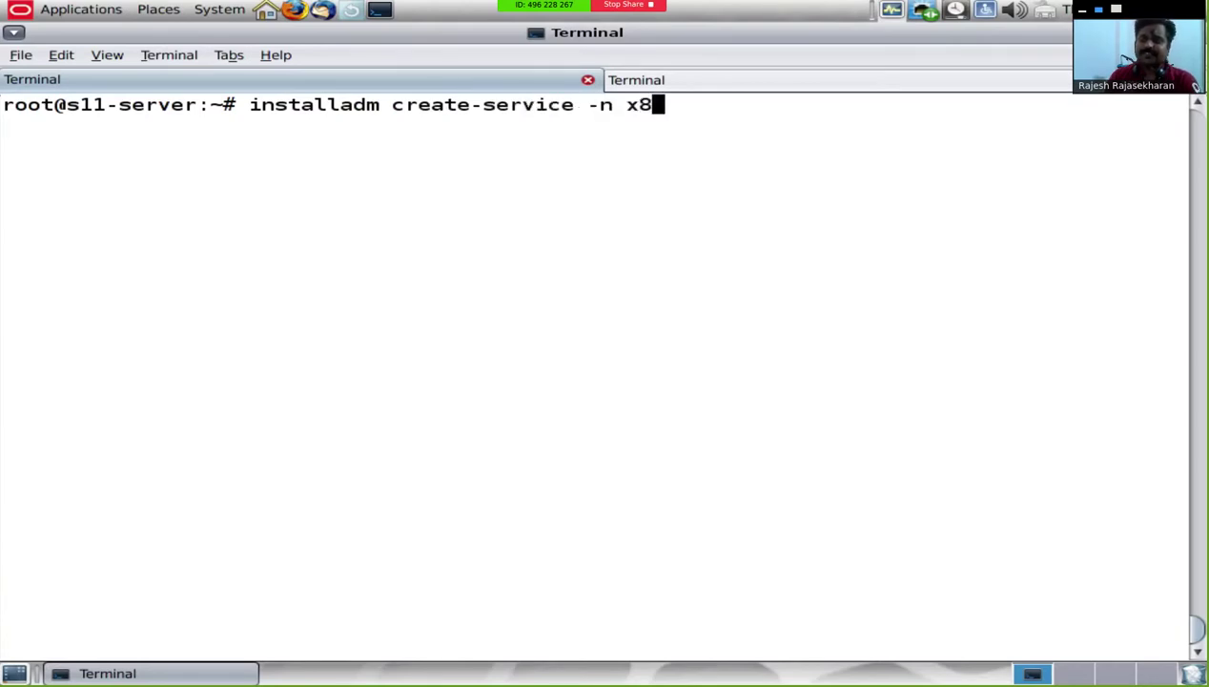
type("6client")
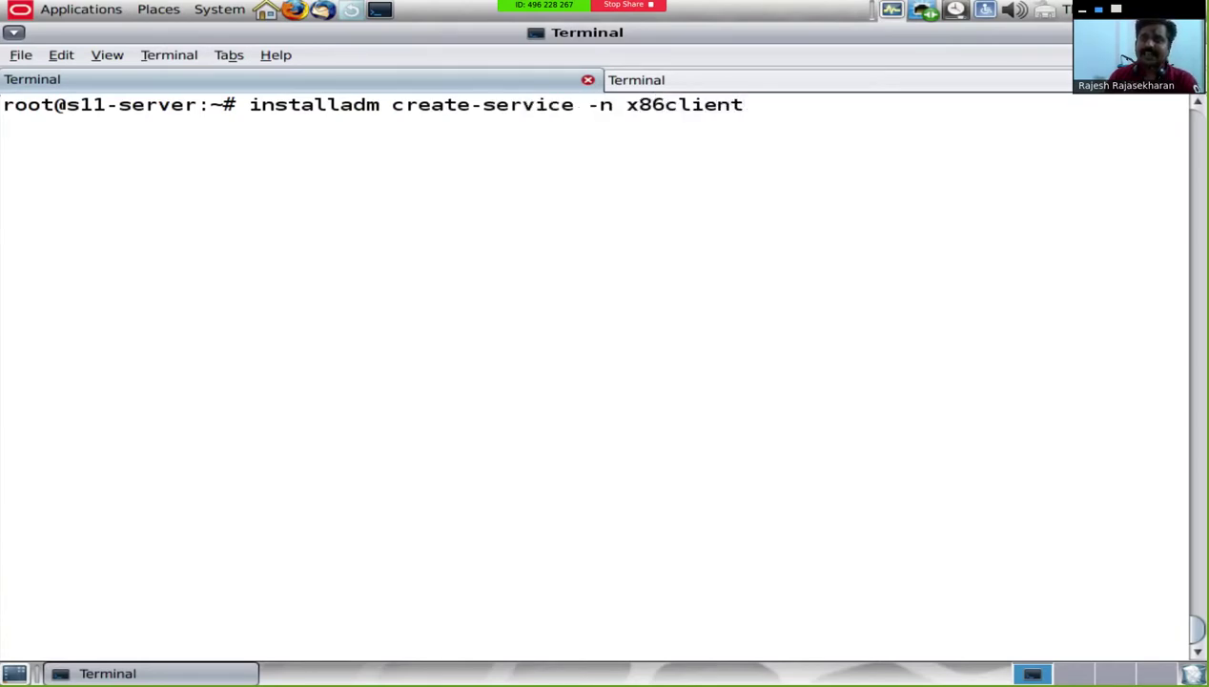
type(" -s /")
type("mnt/")
type("s")
key("Tab")
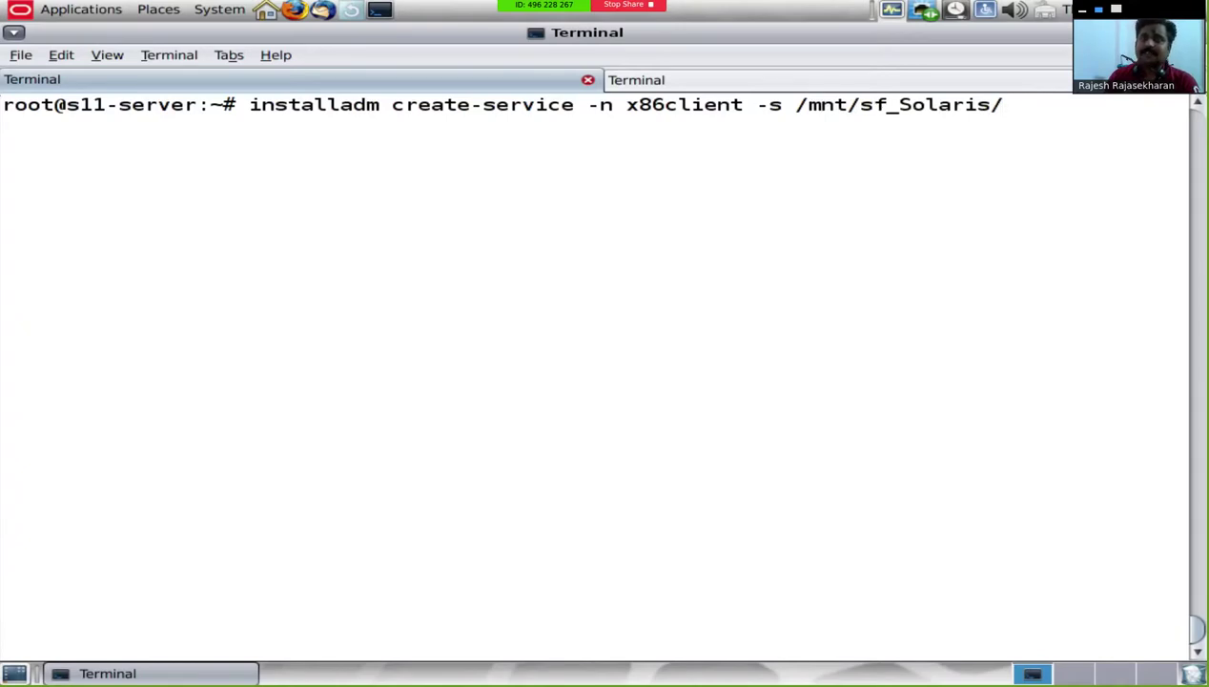
type("S")
key("BackSpace")
key("Tab")
key("Tab")
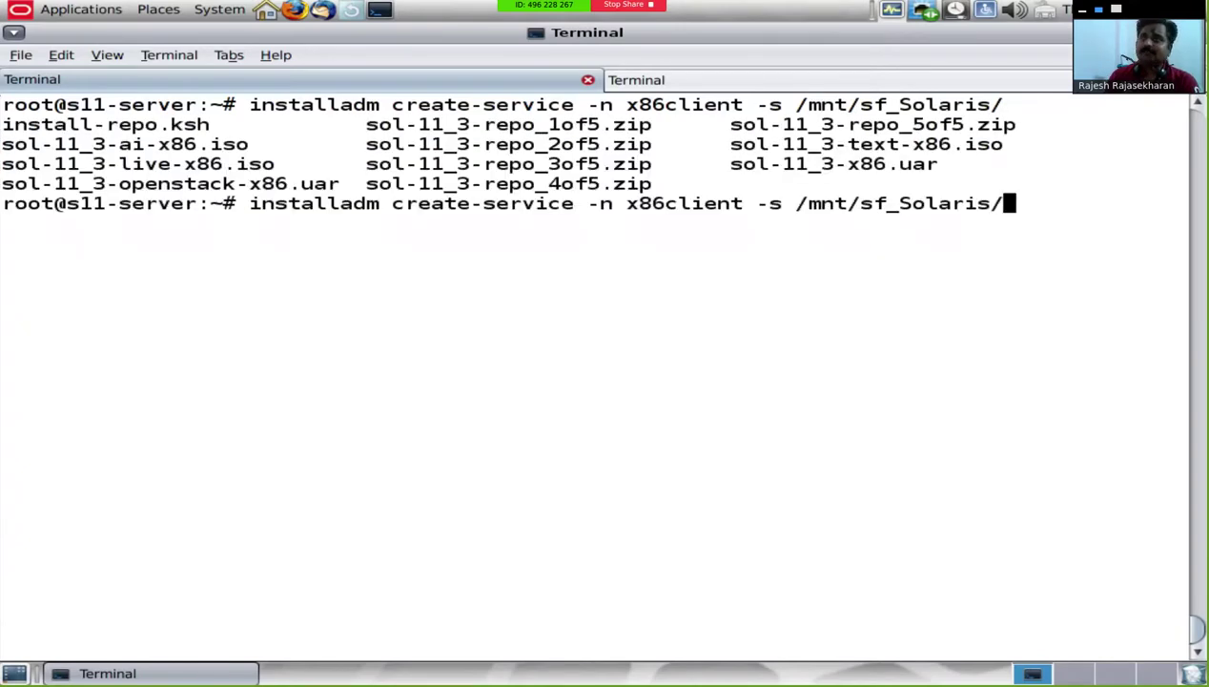
type("sol")
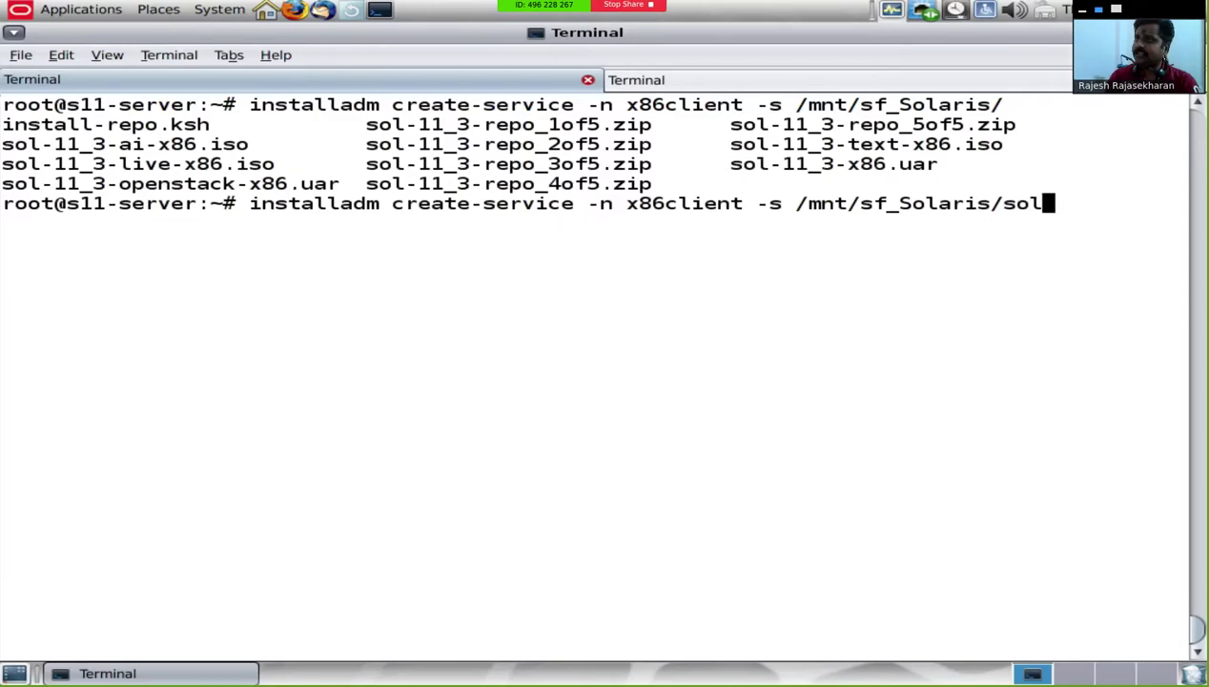
type("-1")
key("Tab")
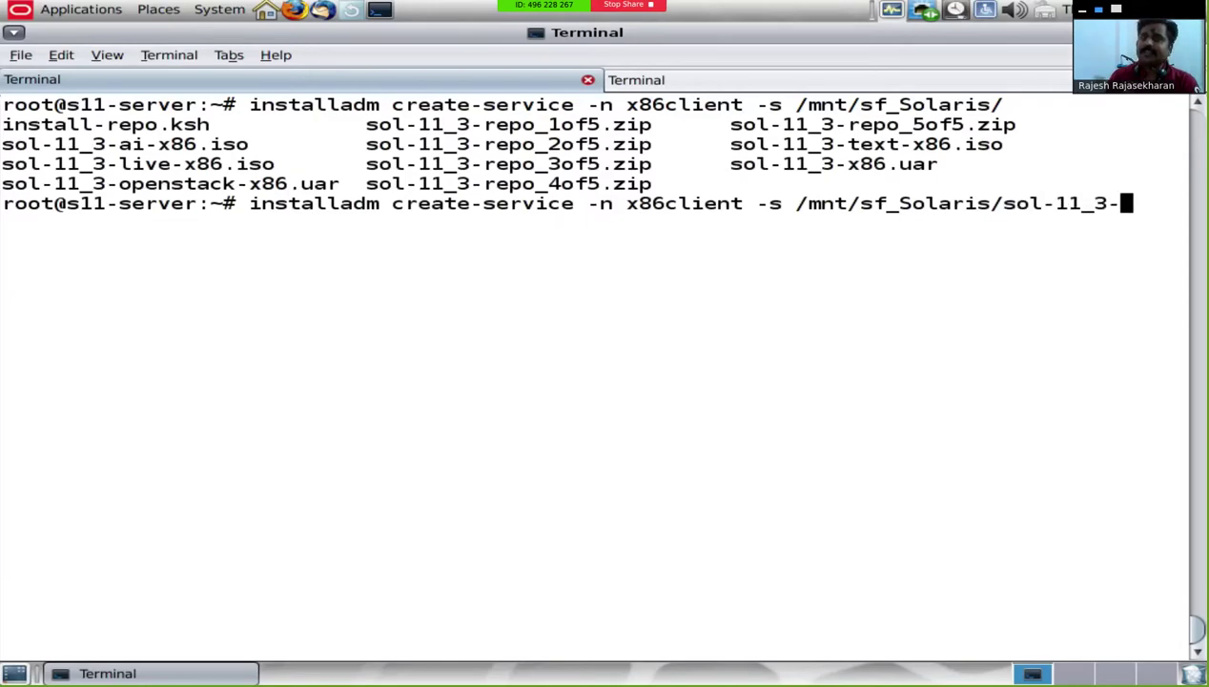
type("l")
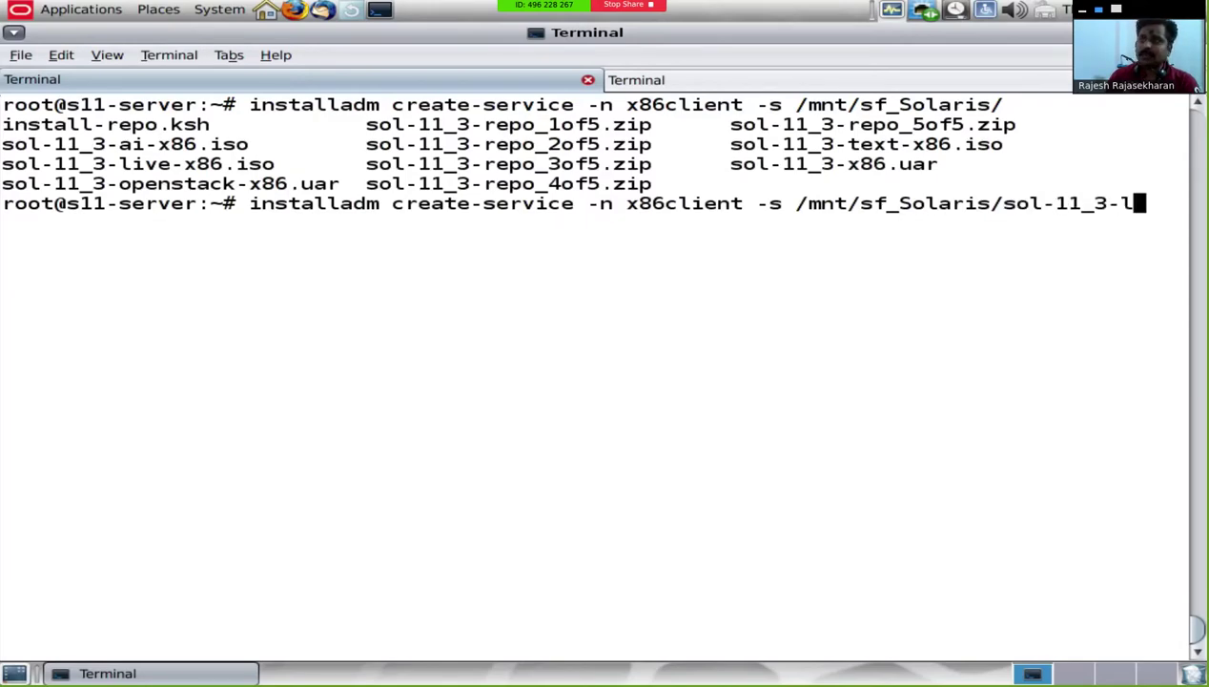
key("BackSpace")
type("a")
key("Tab")
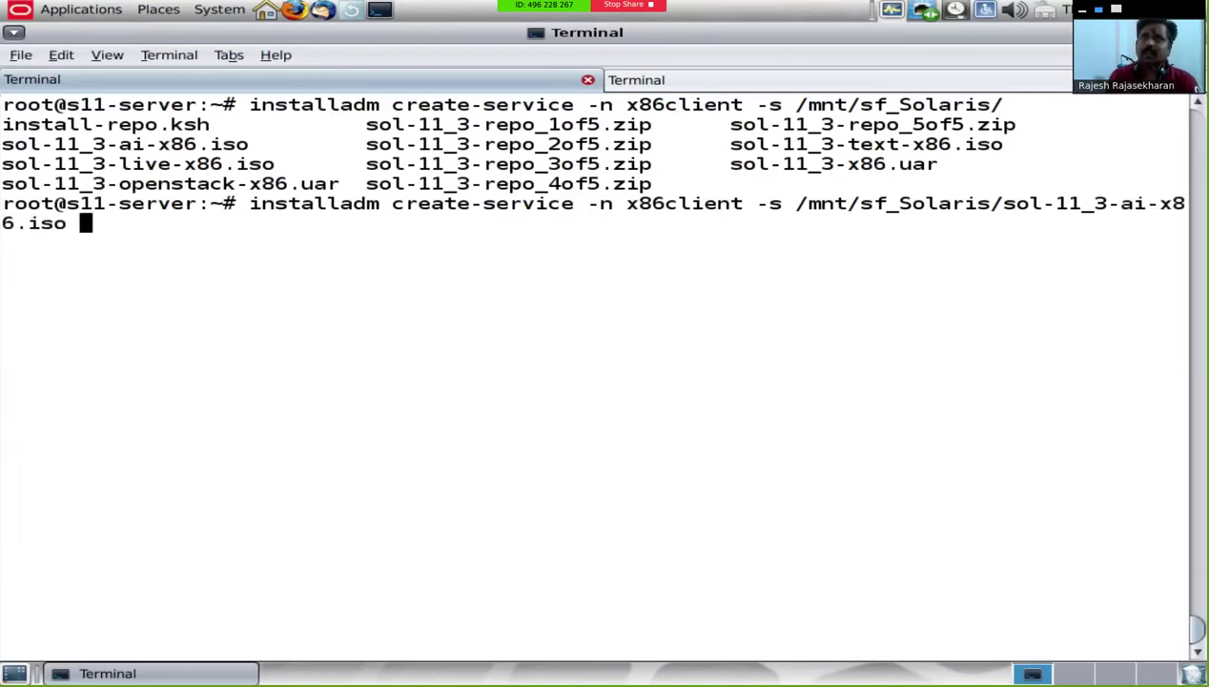
Step: Set the target directory to /export/ai2/install and launch the service creation
type("-d /export")
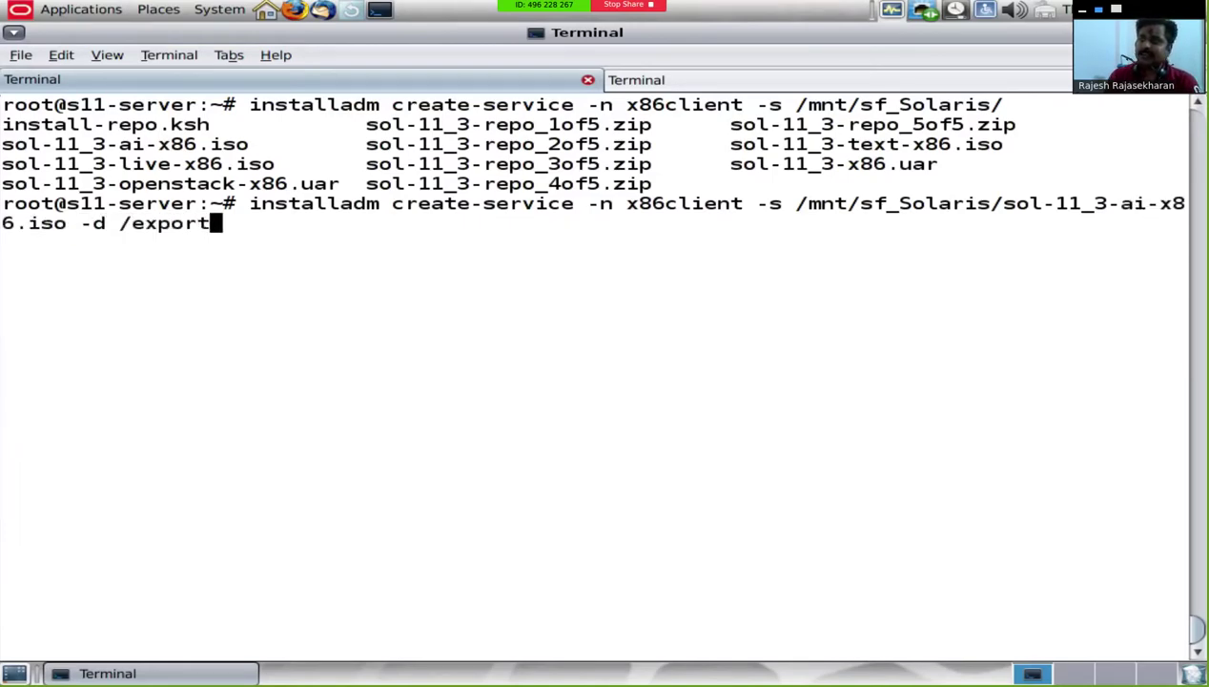
type("/")
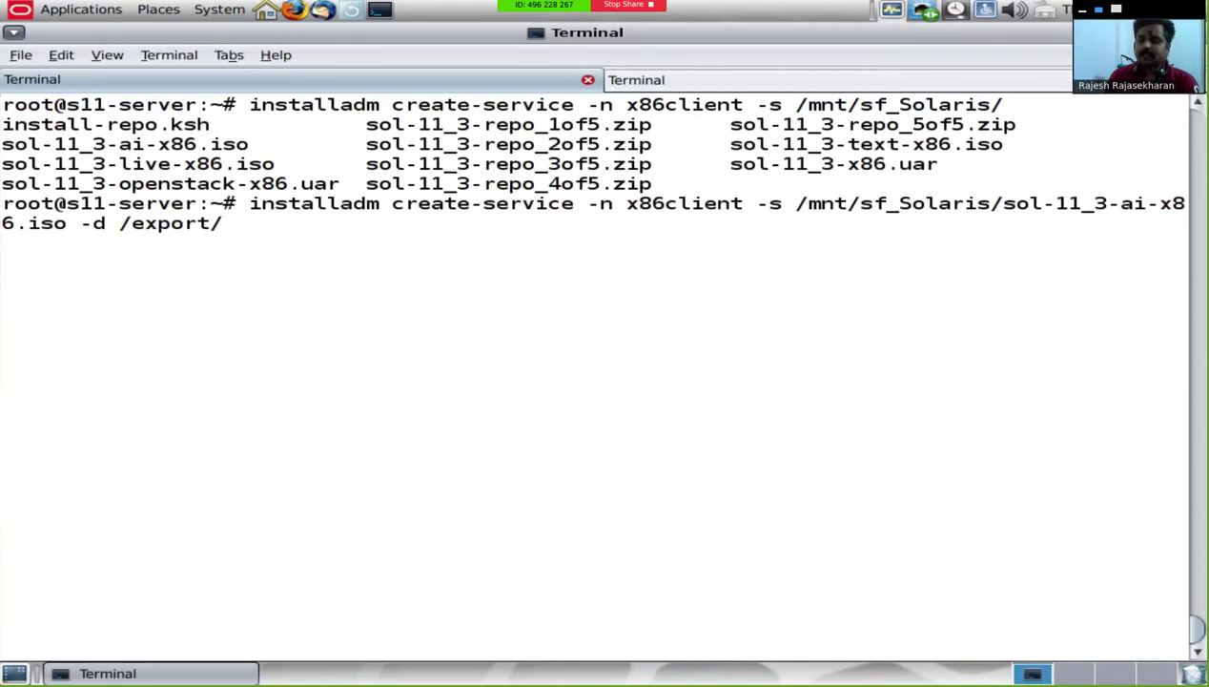
type("ai/")
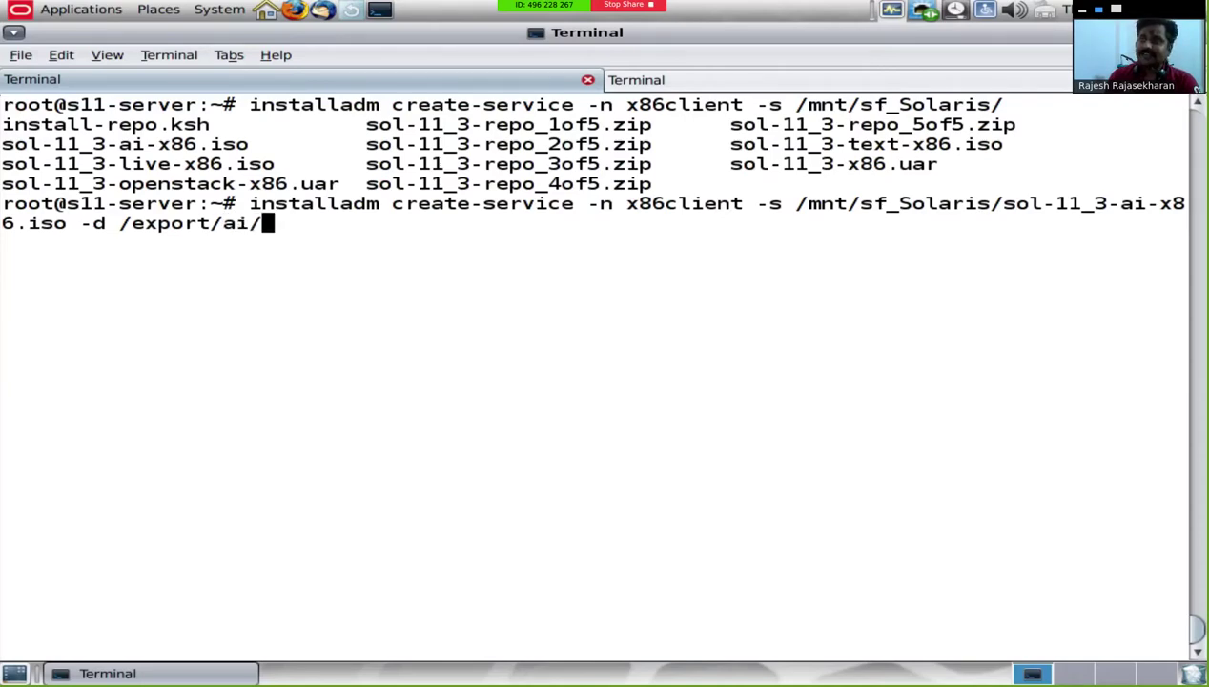
key("BackSpace")
key("BackSpace")
type("i2/")
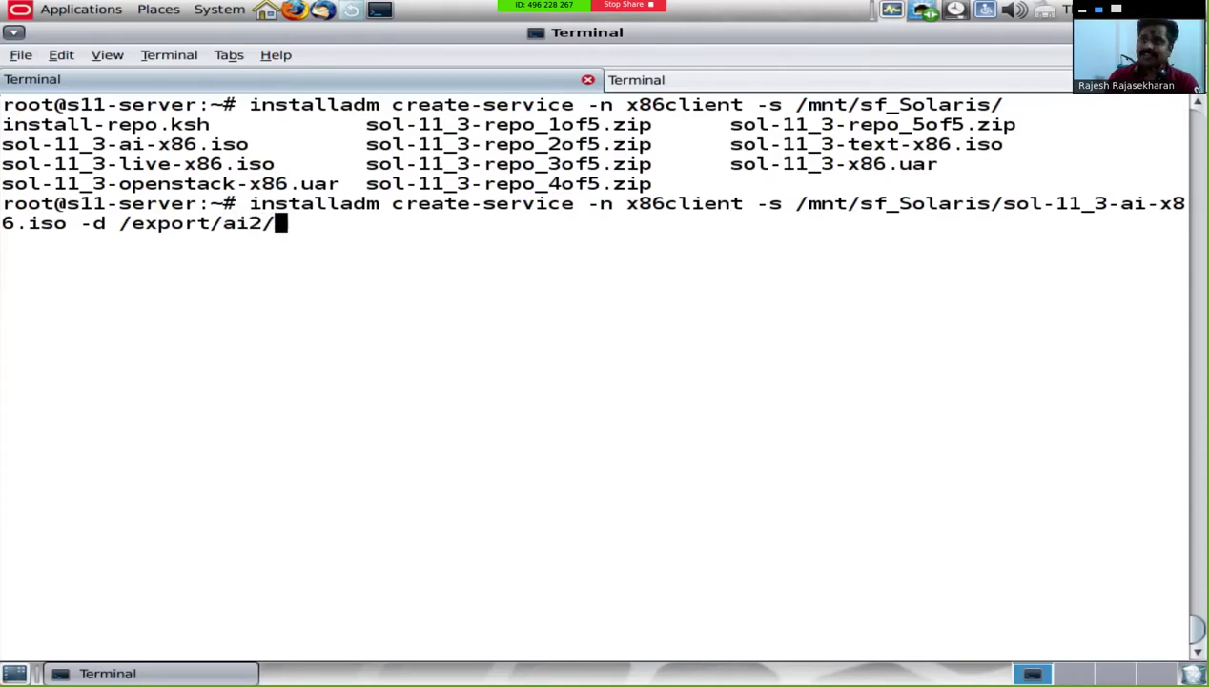
type("install")
key("Return")
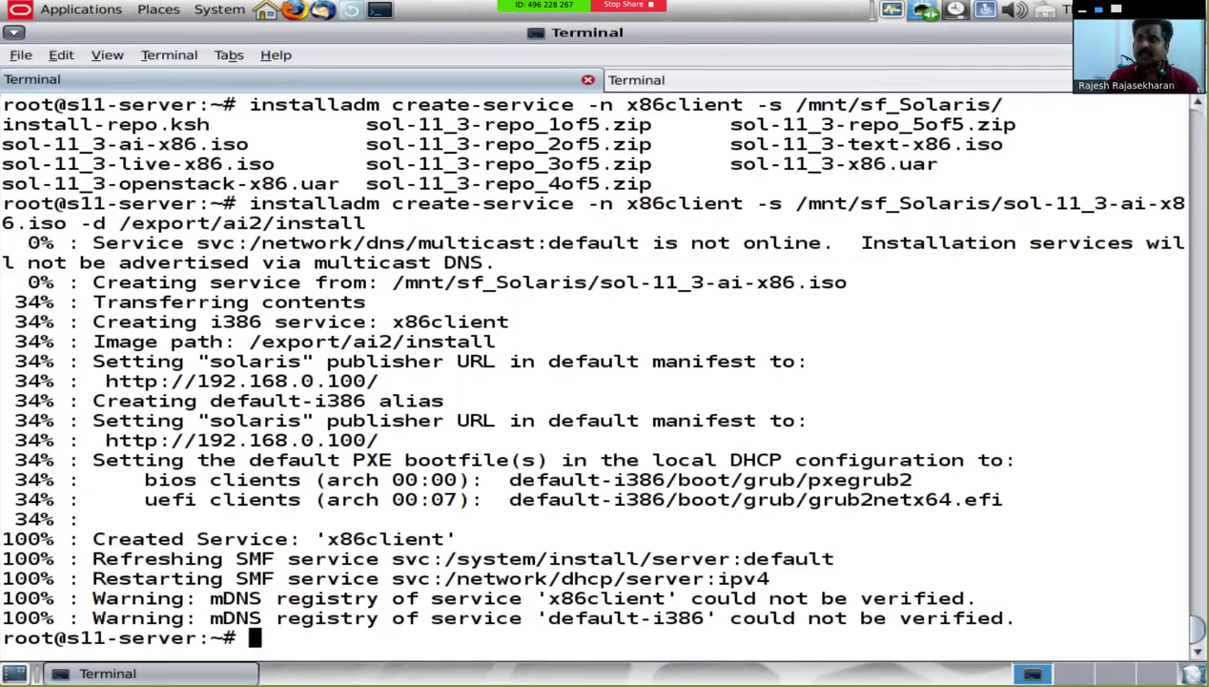
Step: Clear the screen and list the contents of /export/ai2/install
type("clear")
key("Return")
type("cd /")
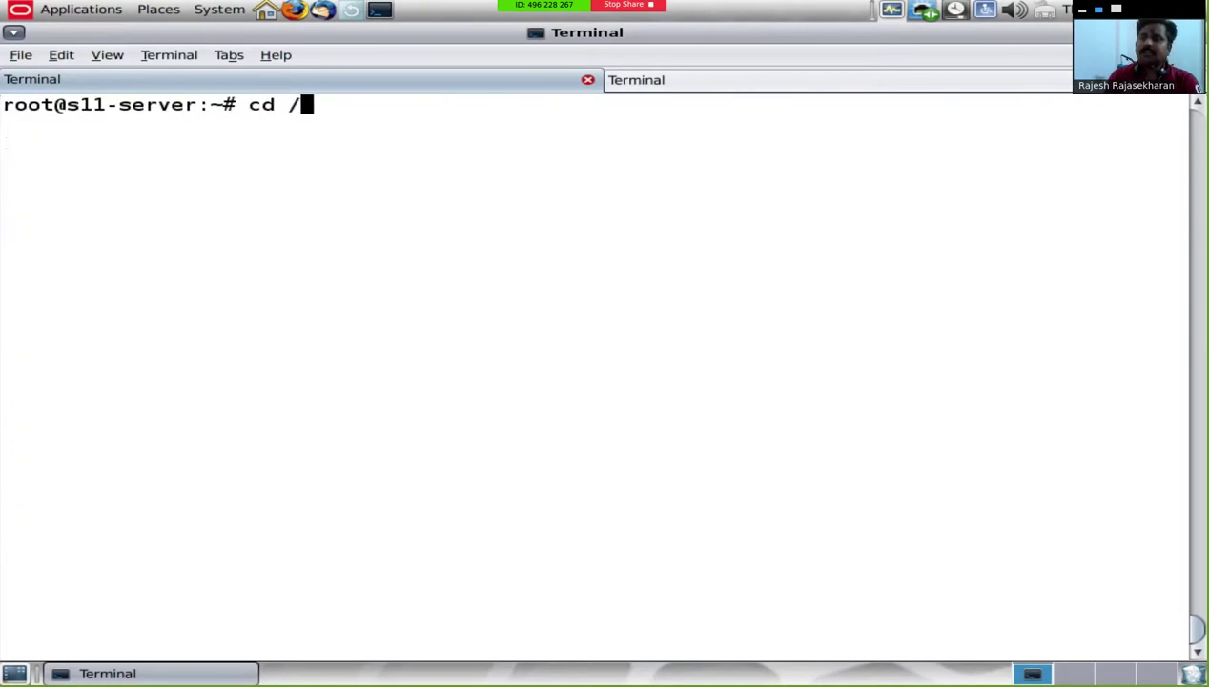
type("export/ai2/install")
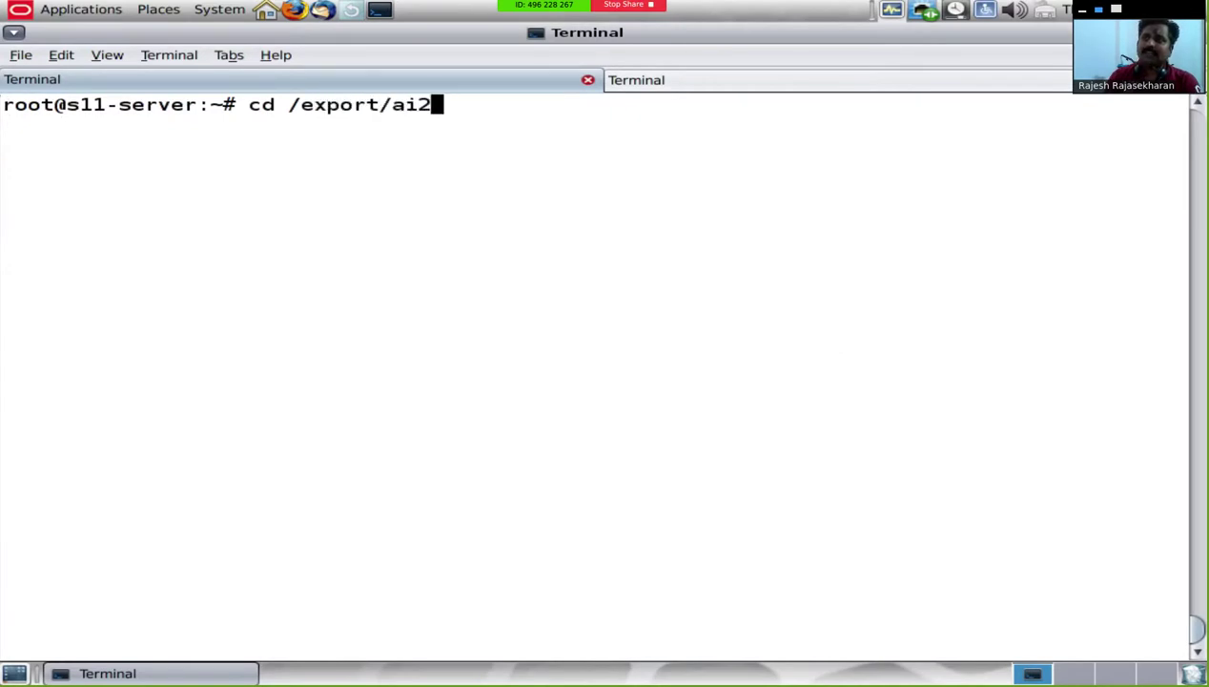
key("Return")
type("ls")
key("Return")
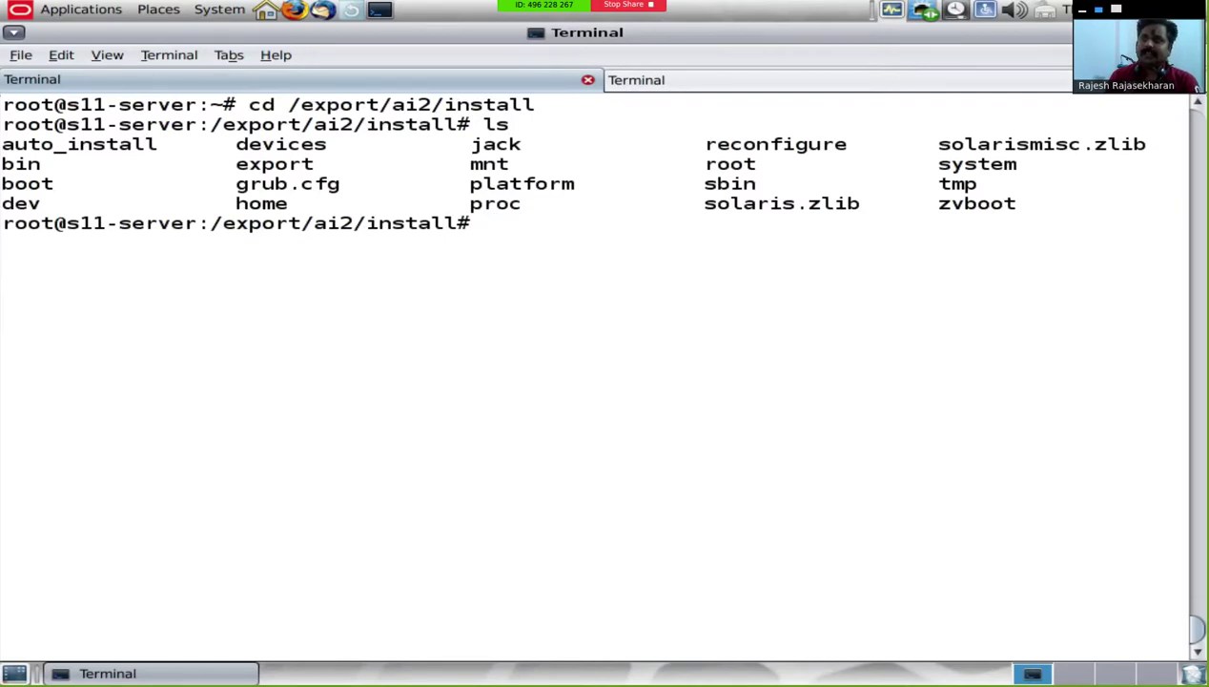
Step: Go into auto_install/manifest and list its files, showing default.xml
type("cd auto_install/")
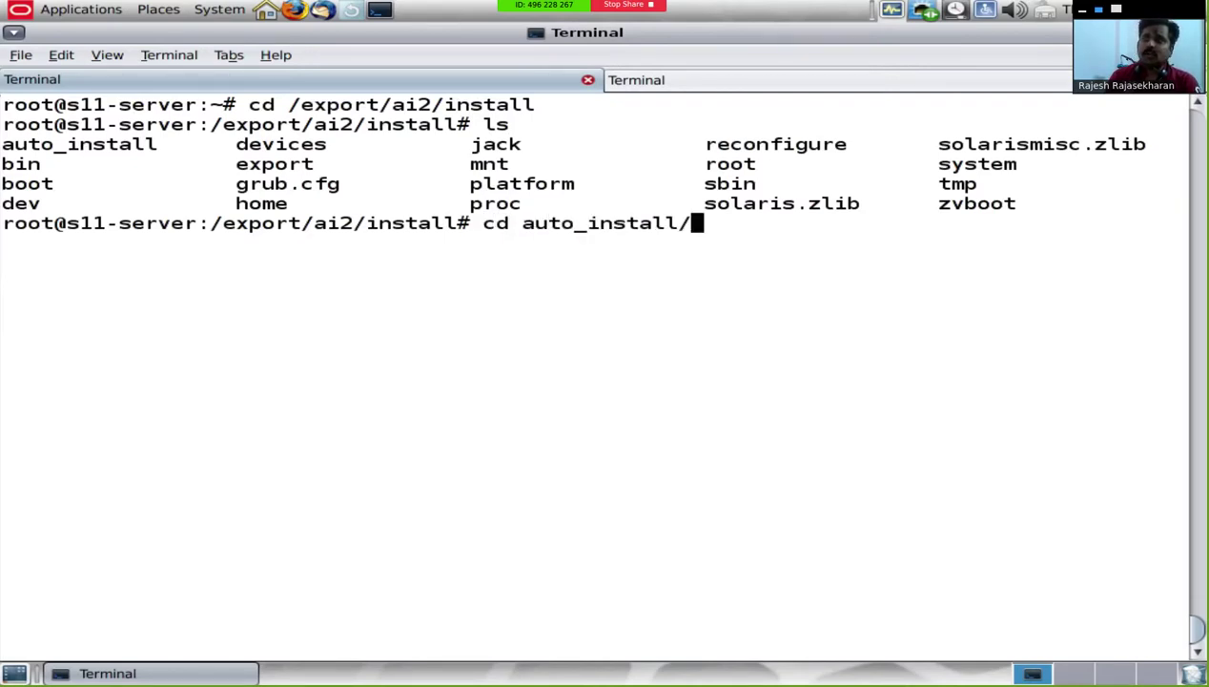
key("Return")
type("ls")
key("Return")
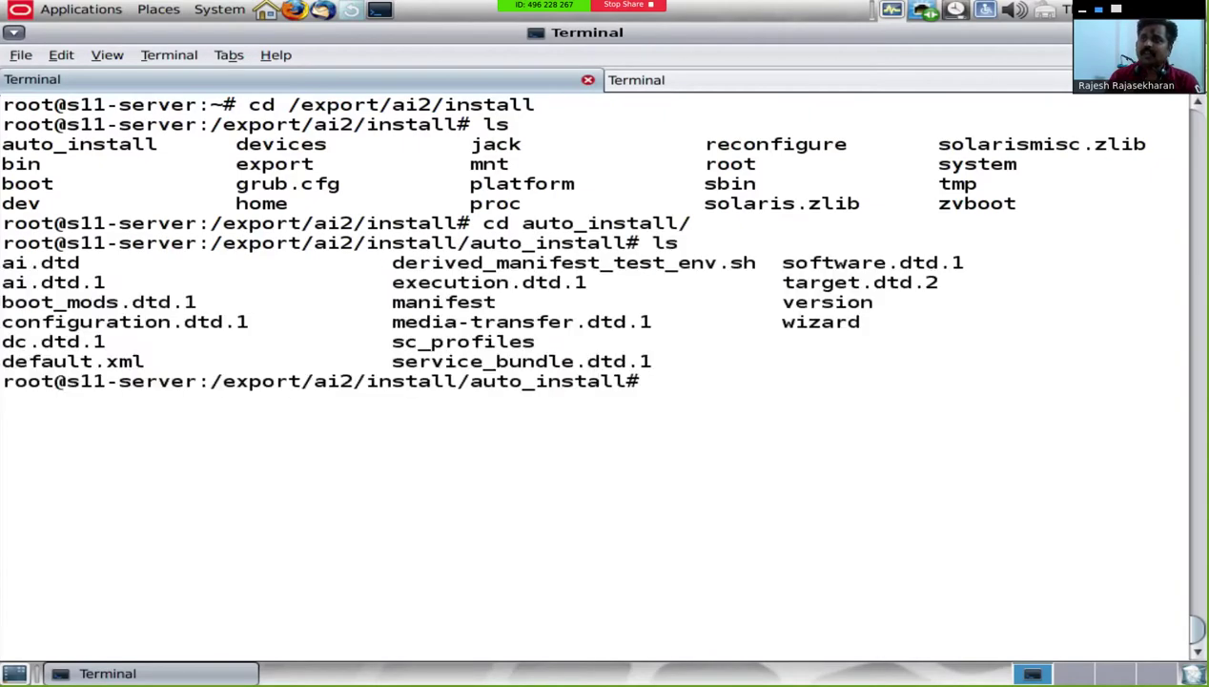
type("cd m")
key("Tab")
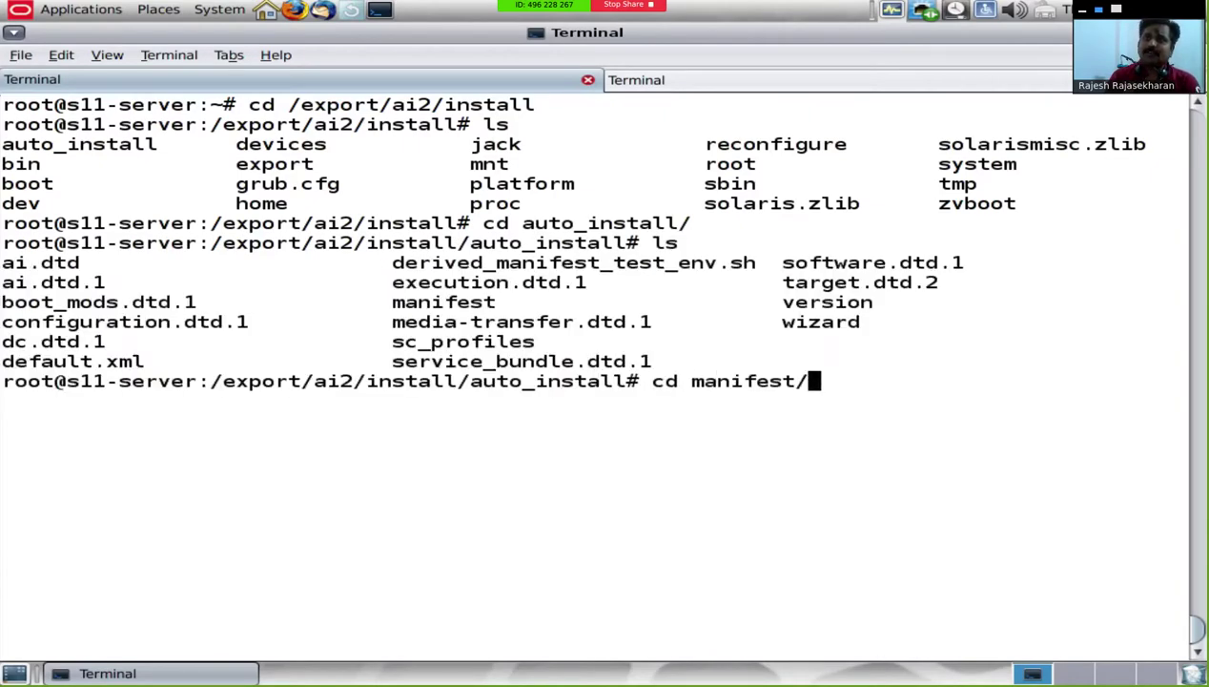
key("Return")
type("ls")
key("Return")
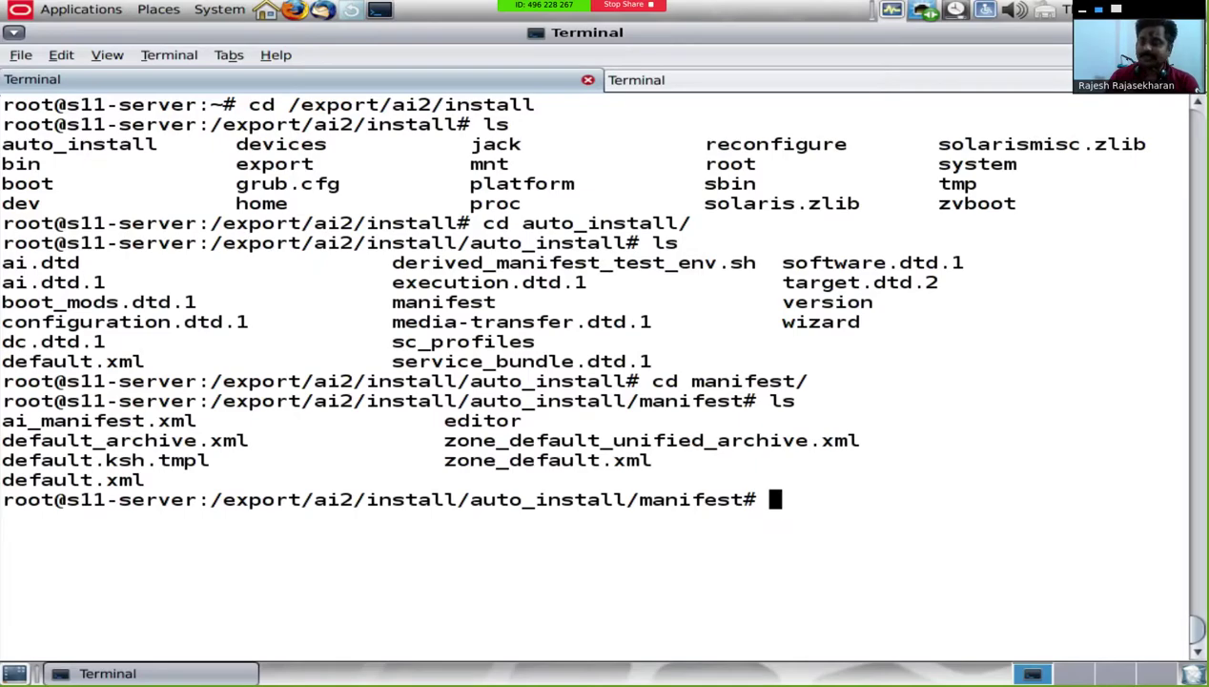
Step: Return to the home directory and clear the screen
type("cd")
key("Return")
type("clear")
key("Return")
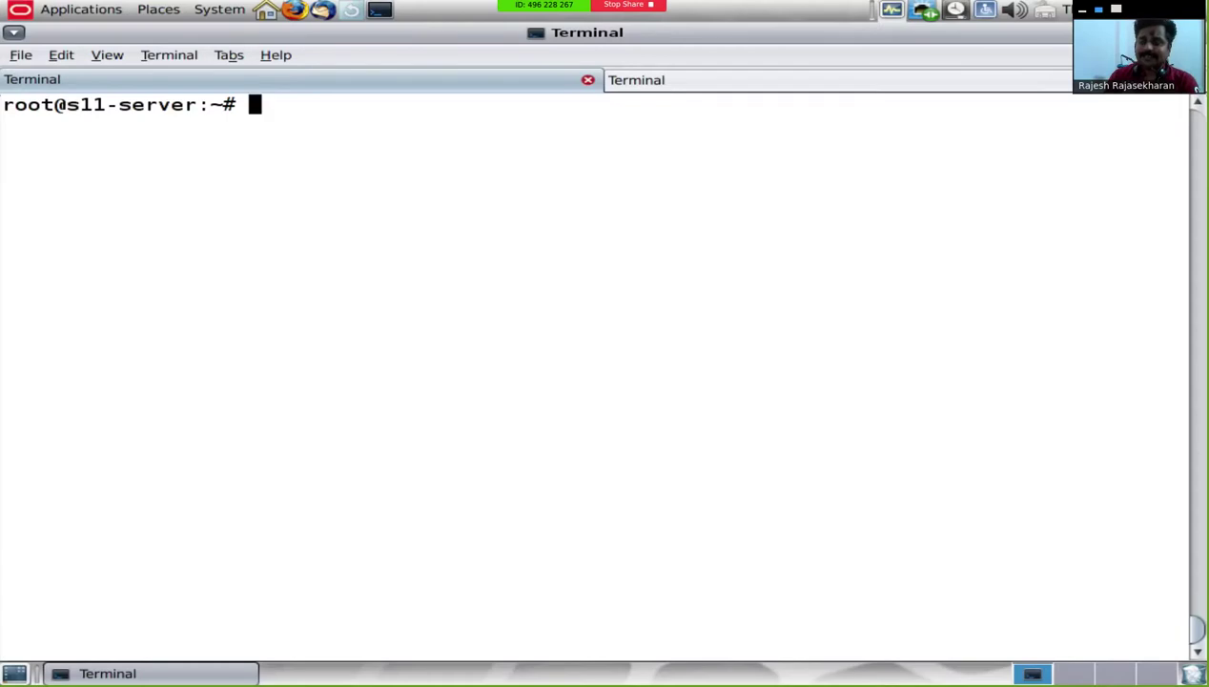
Step: List install services, then delete default-i386 and confirm the alias removal with y
type("installad")
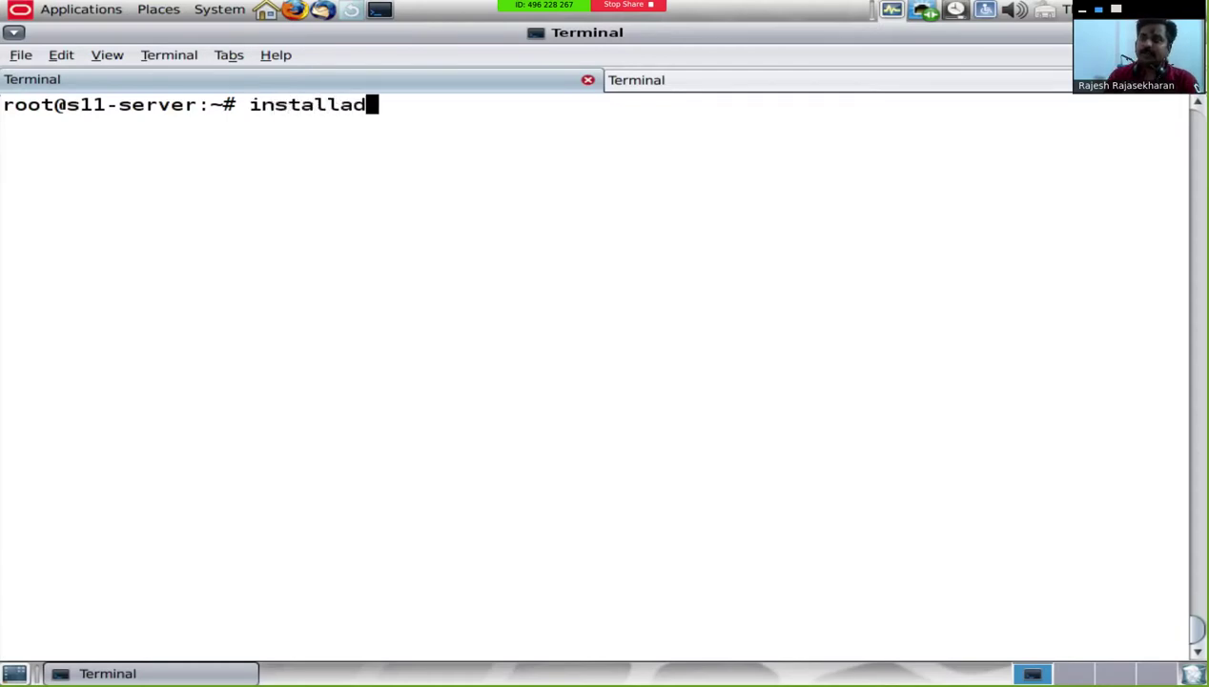
type("m list")
key("Return")
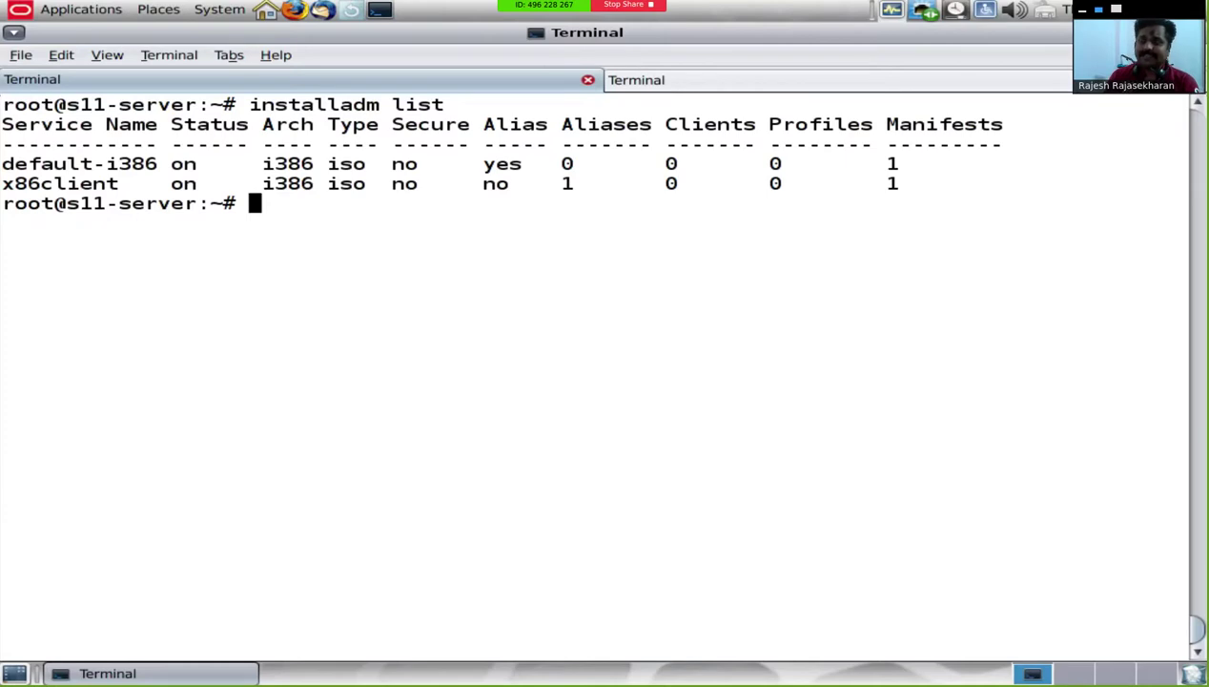
type("install")
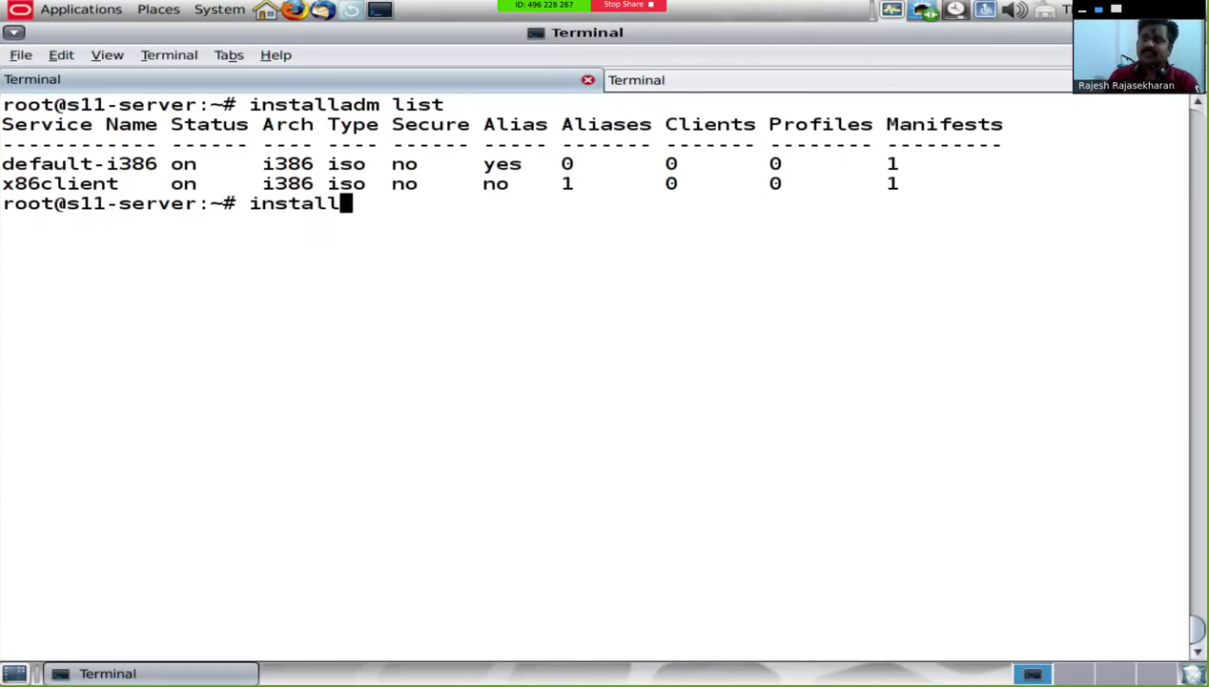
type("adm dele")
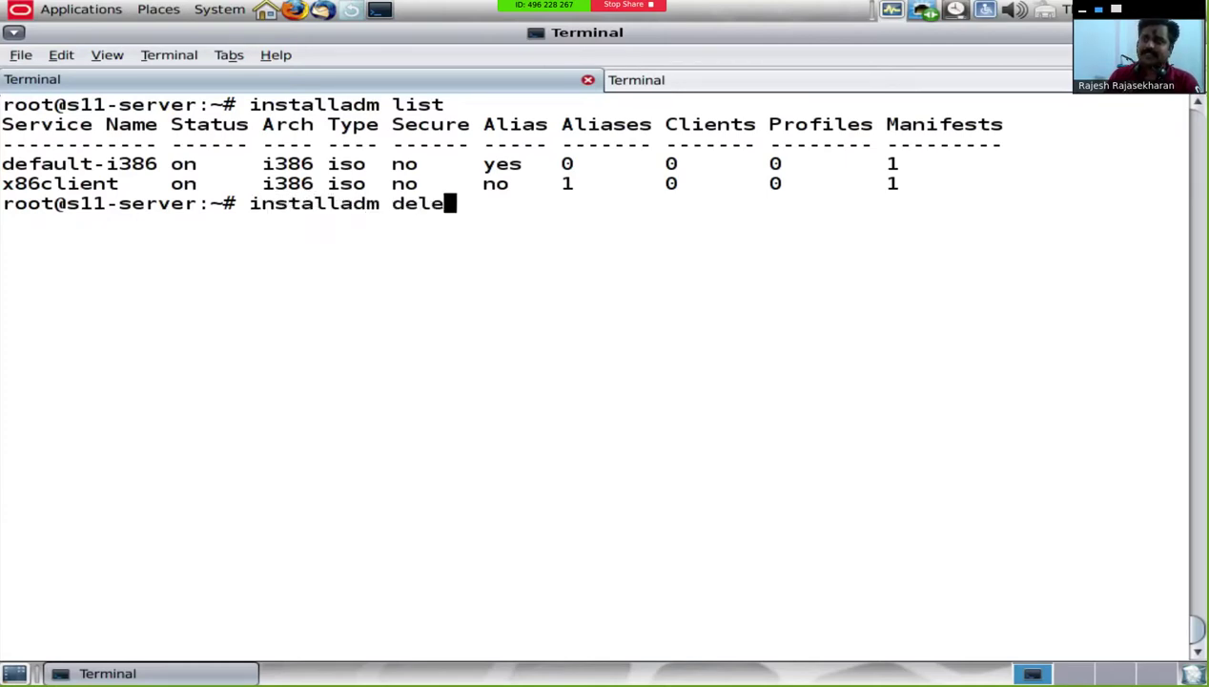
type("te-service")
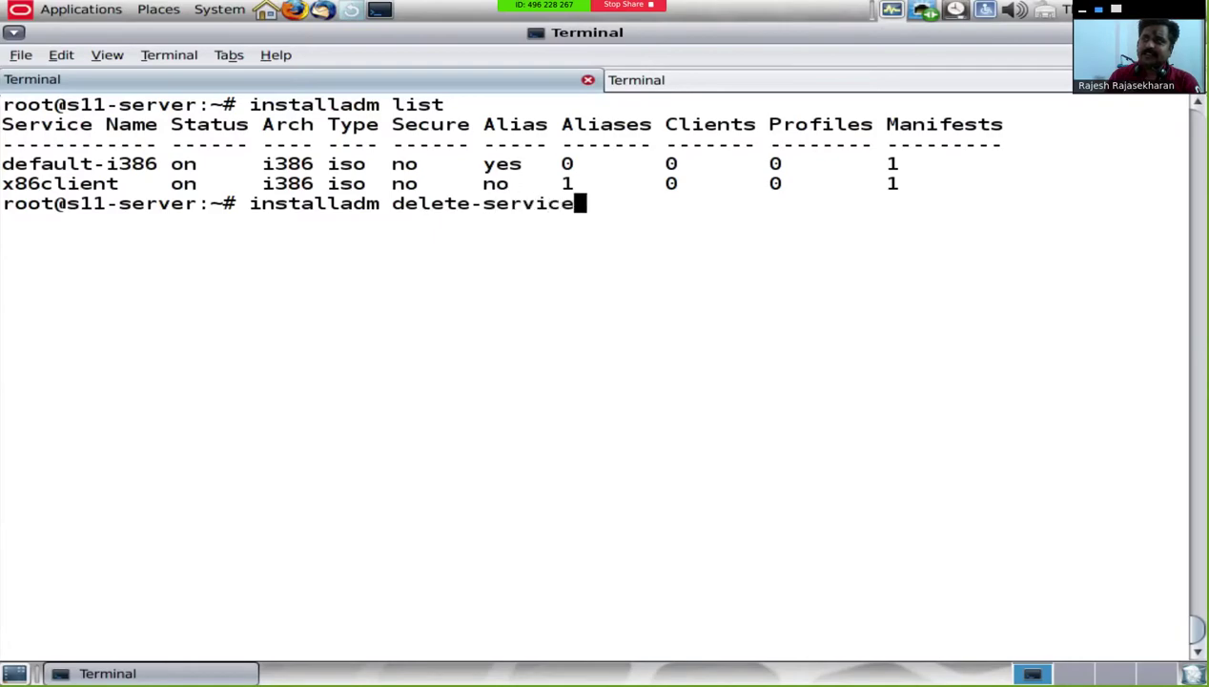
type(" default-i")
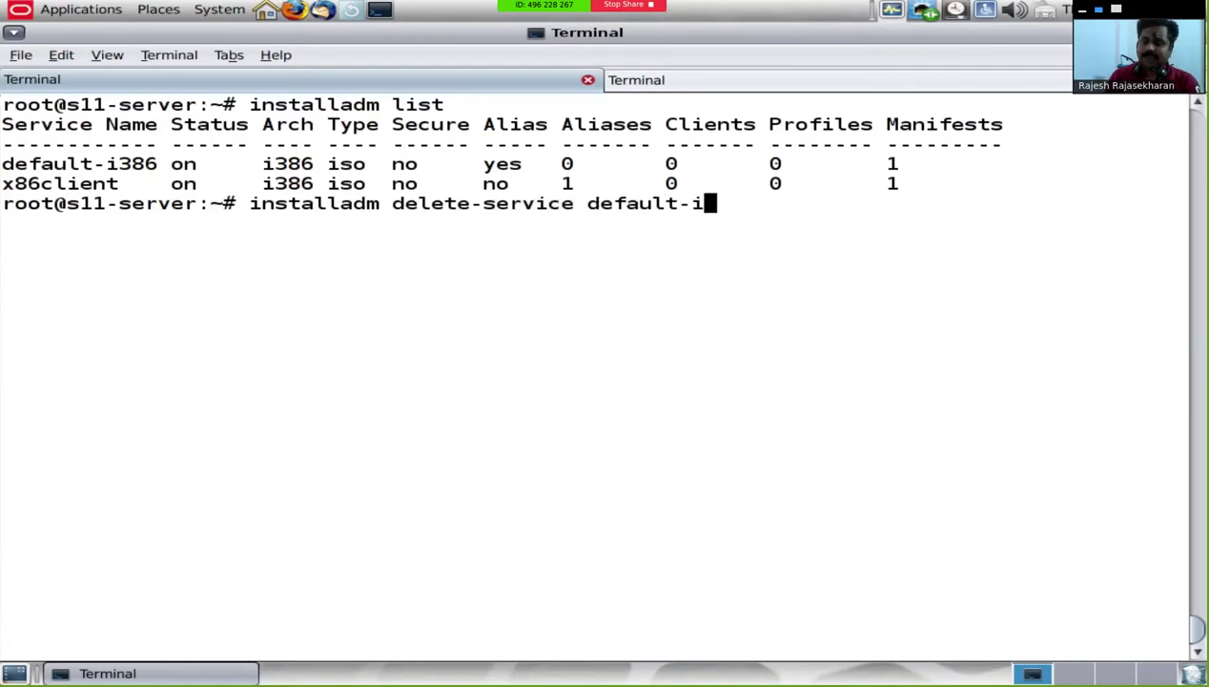
type("386")
key("Return")
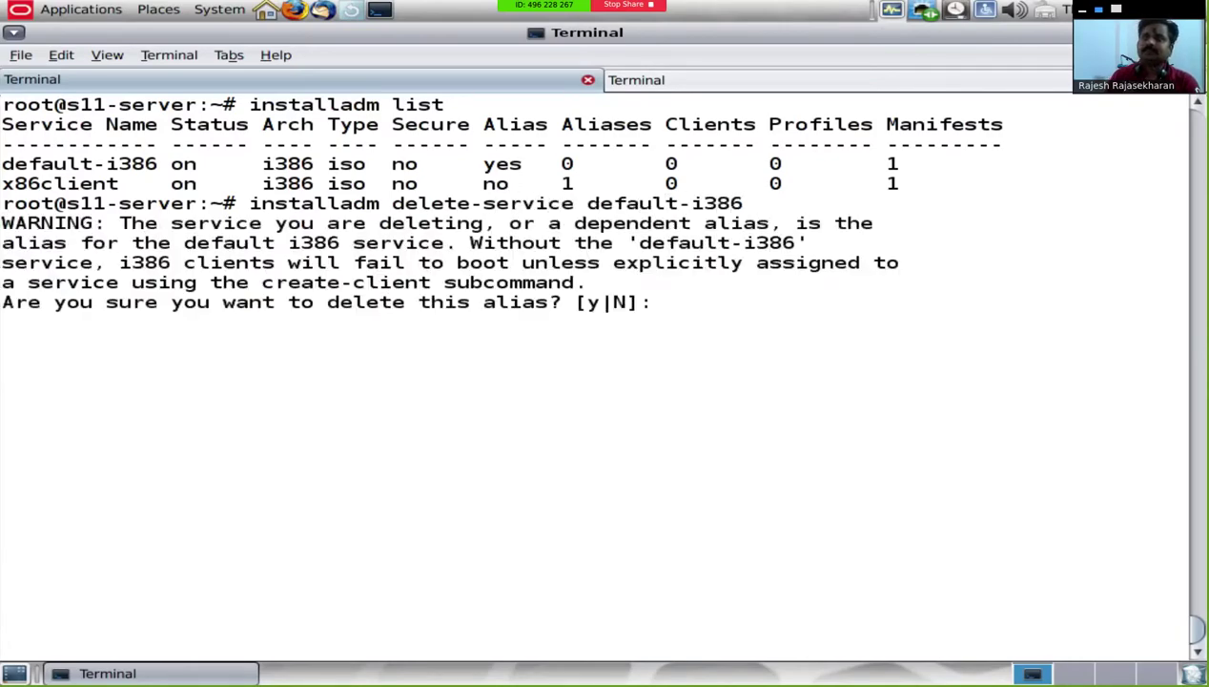
type("y")
key("Return")
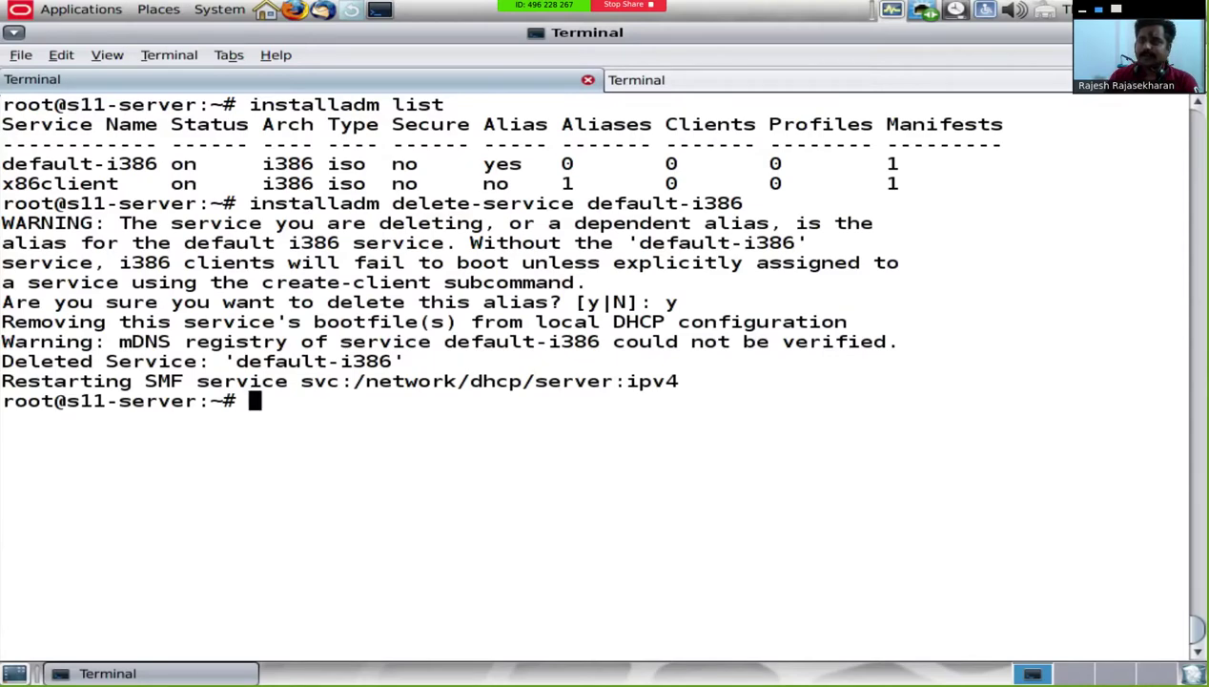
Step: Clear the screen and list install services, showing only x86client
type("clear")
key("Return")
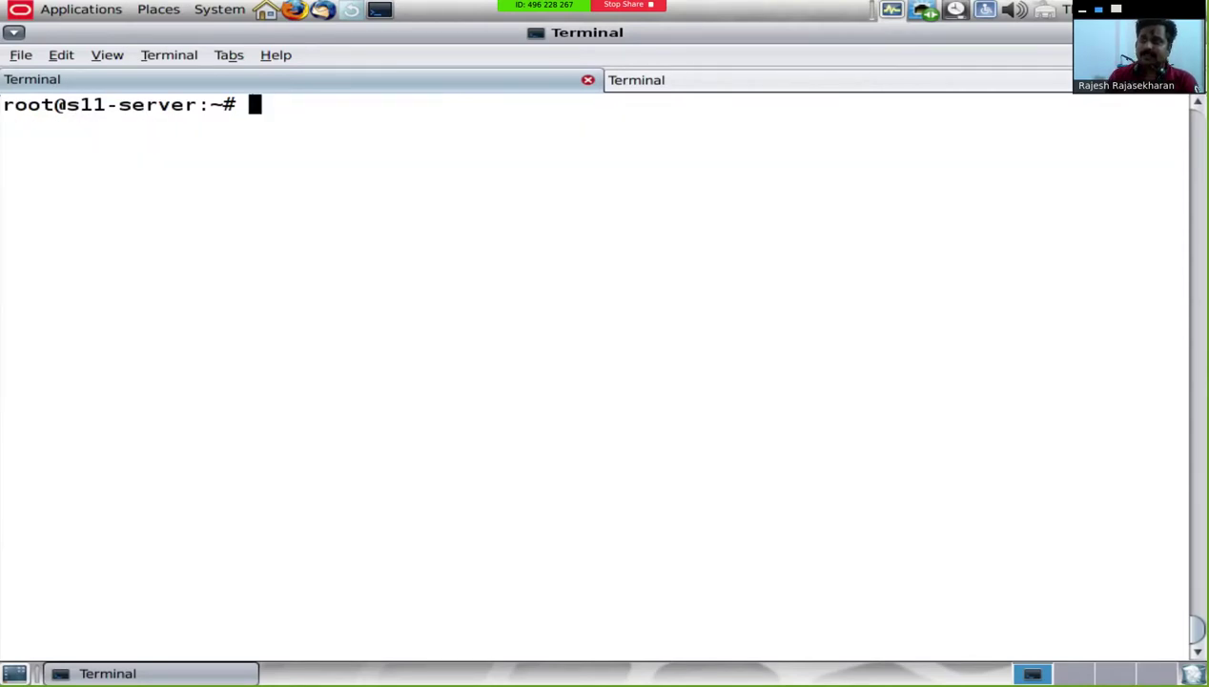
type("installadm list")
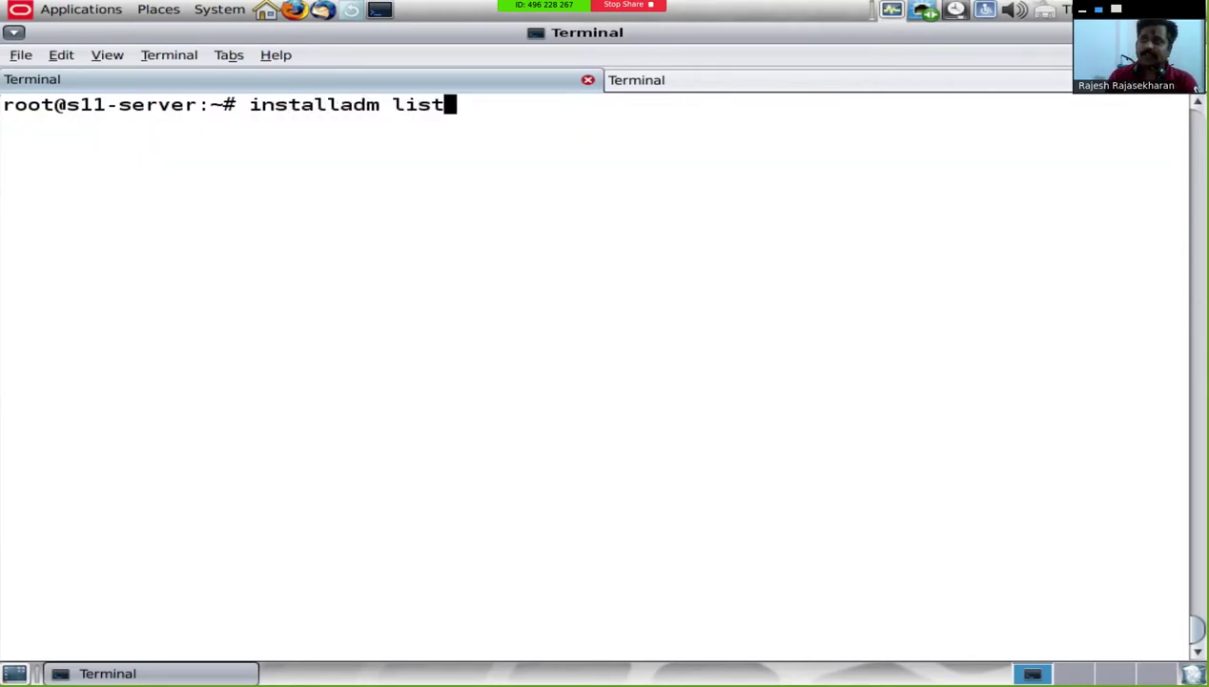
key("Return")
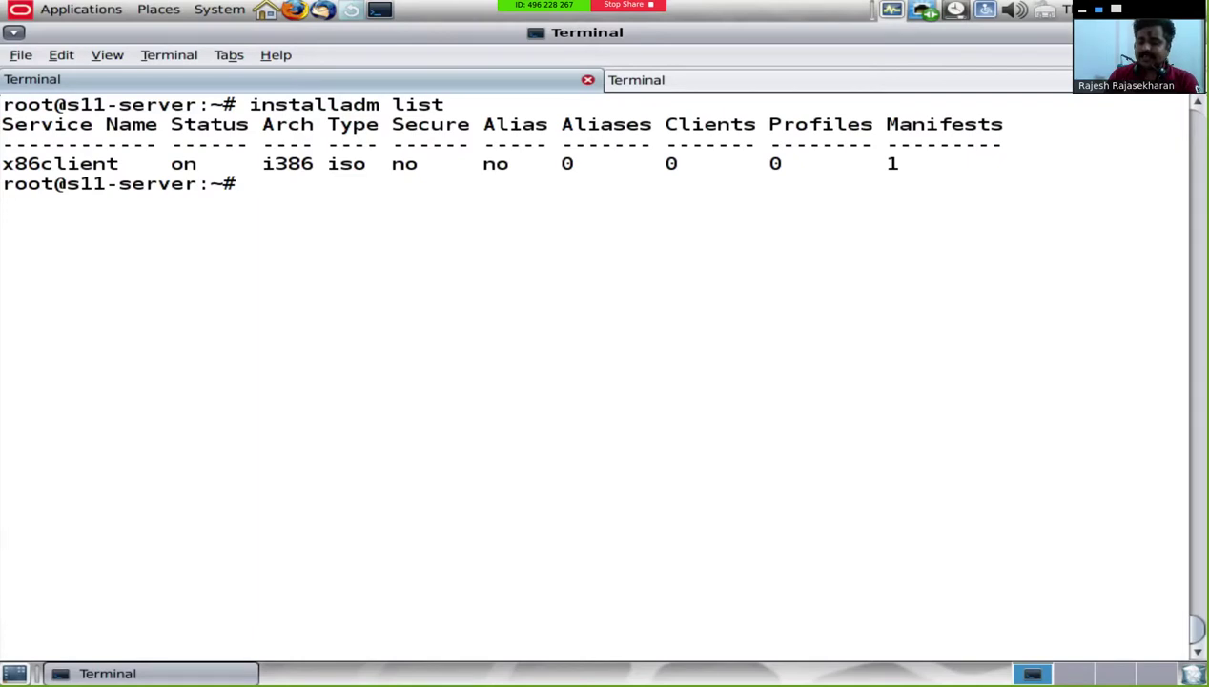
Step: Create a client for MAC 08:00:27:B5:68:20 bound to the x86client service
type("in")
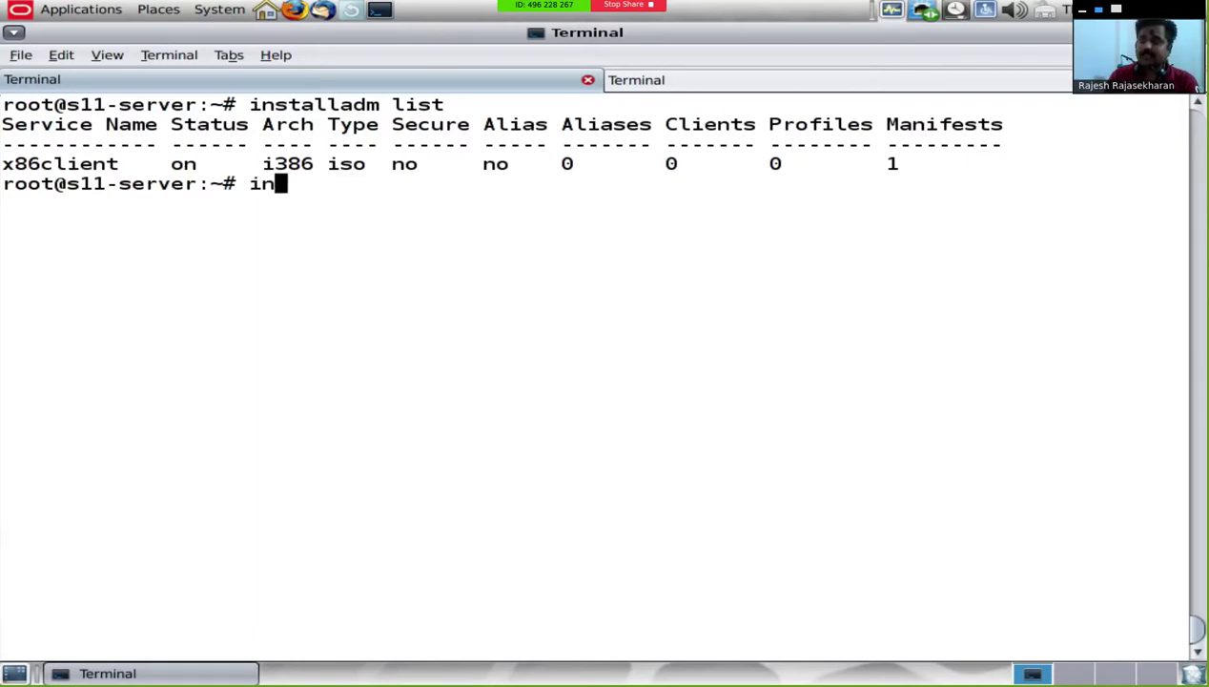
type("stalladm creat")
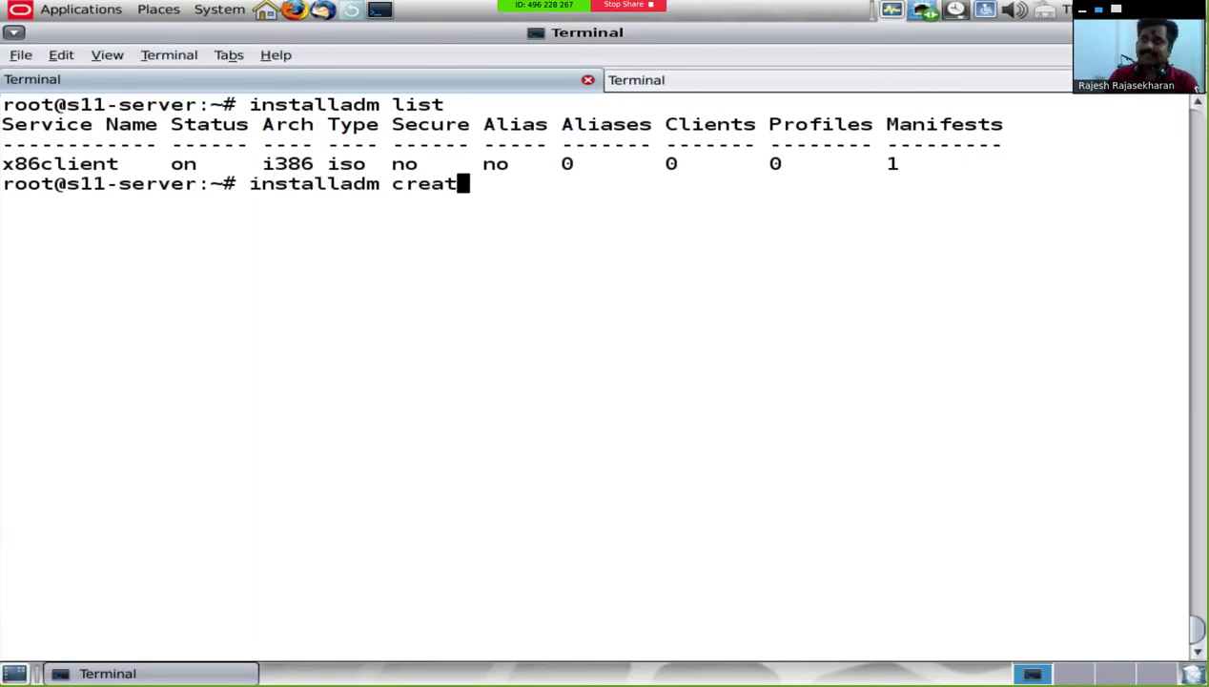
type("e-client -")
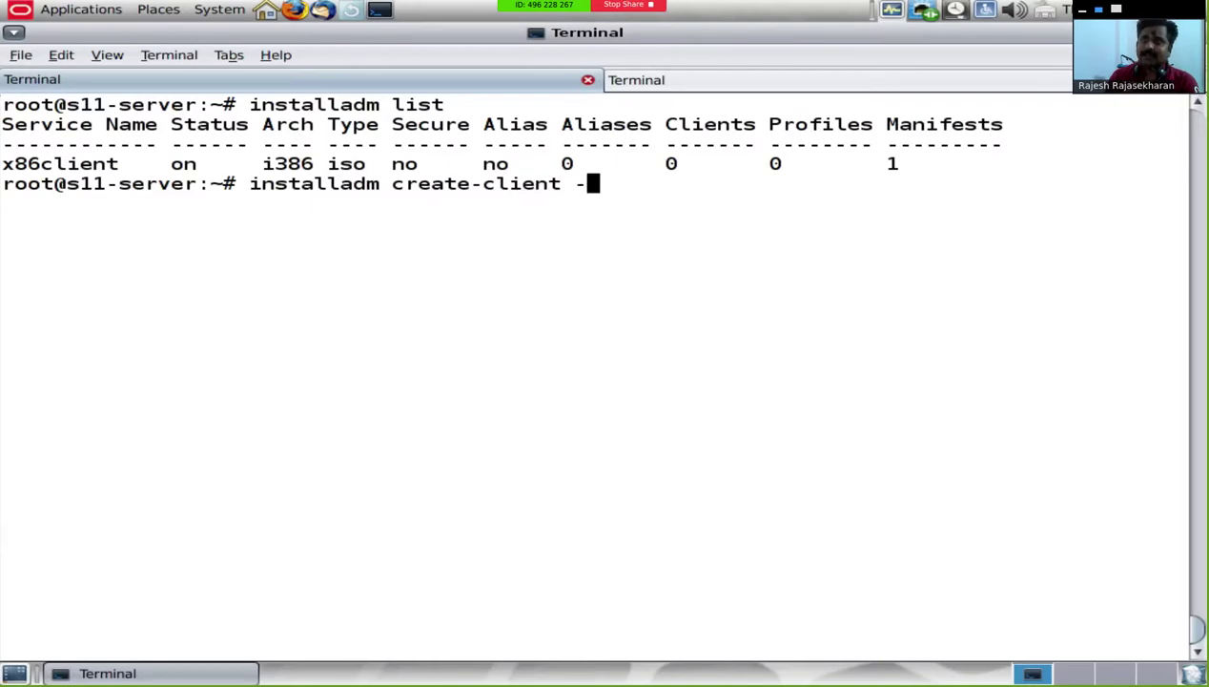
type("e")
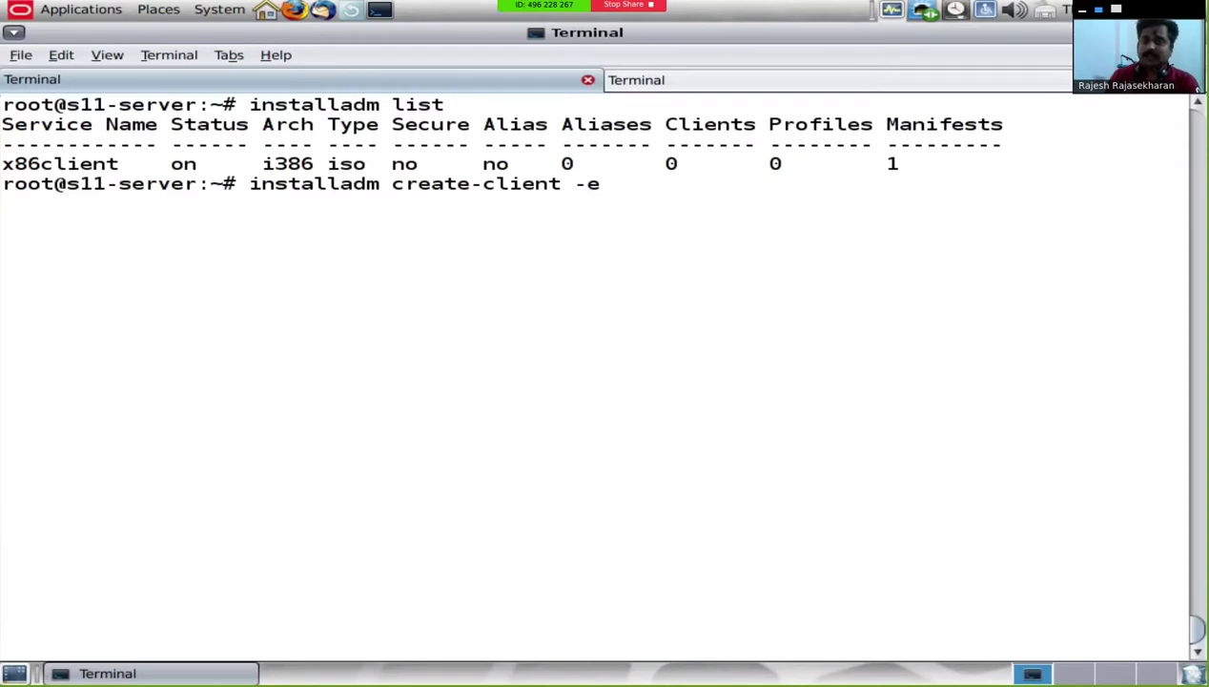
type(" 0")
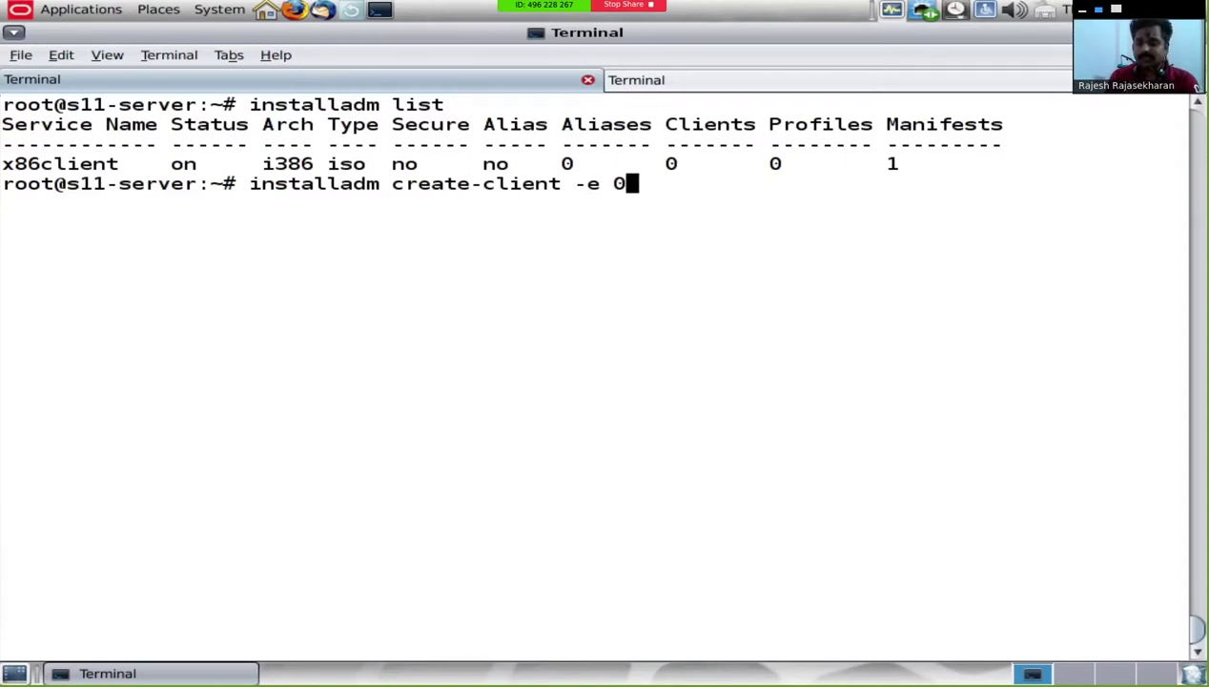
type("8:00:")
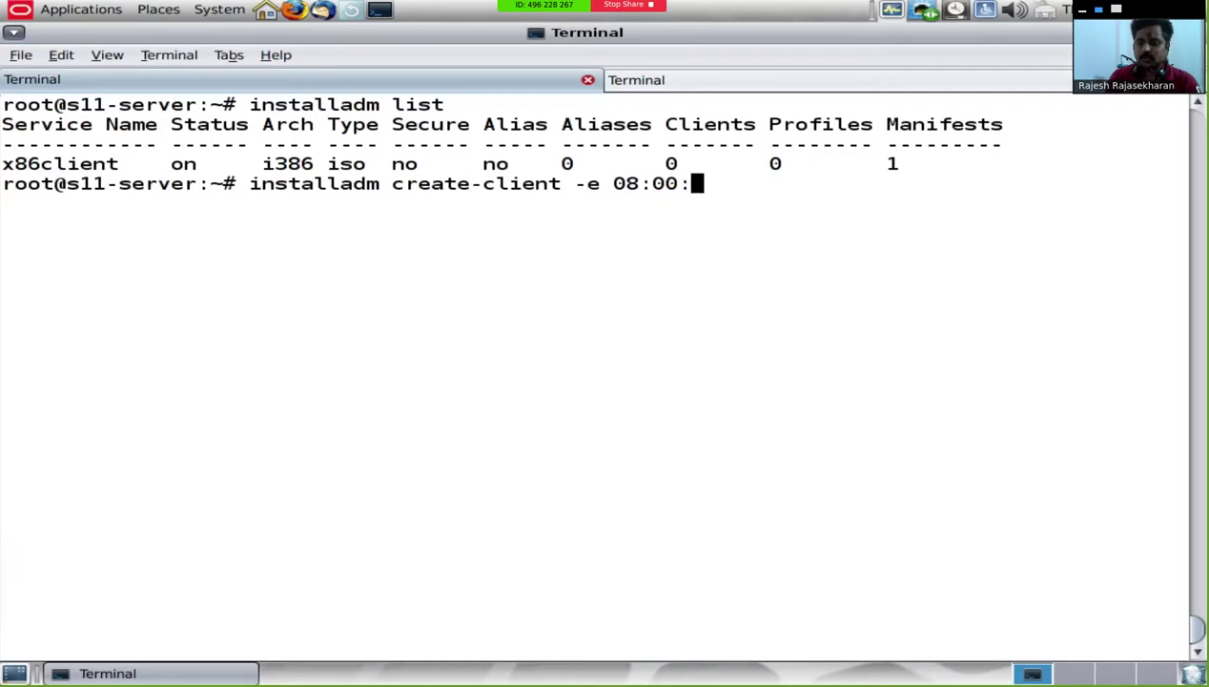
type("27:B5:")
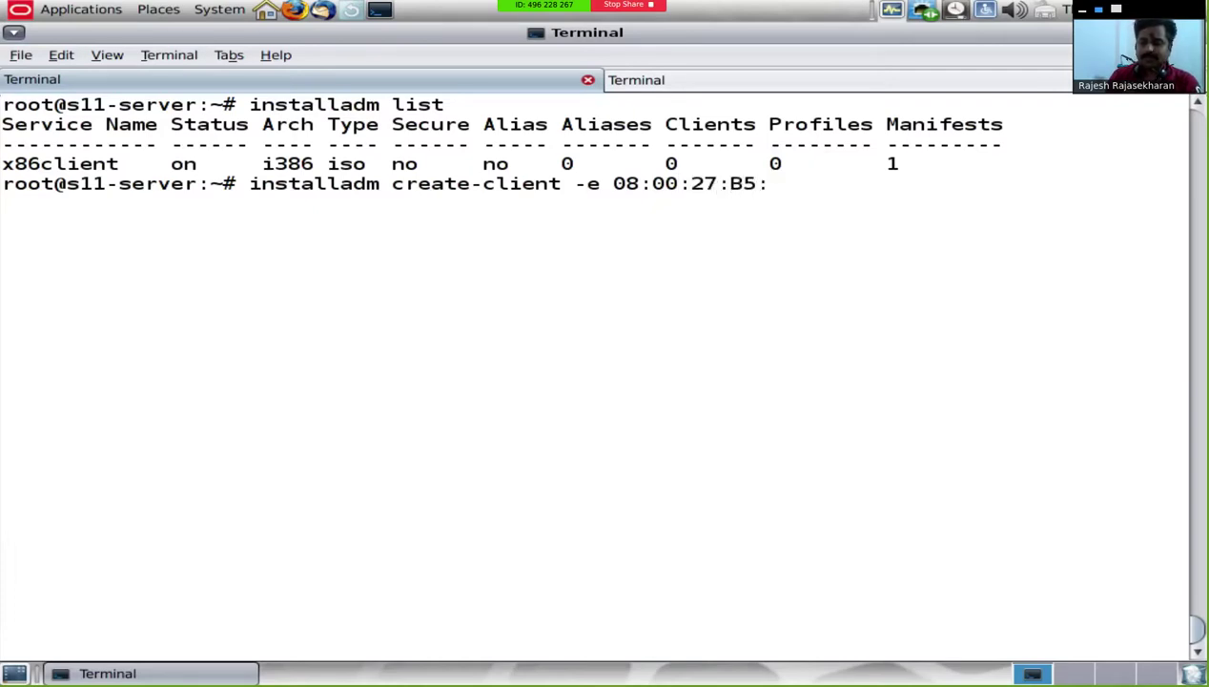
type("68:20 ")
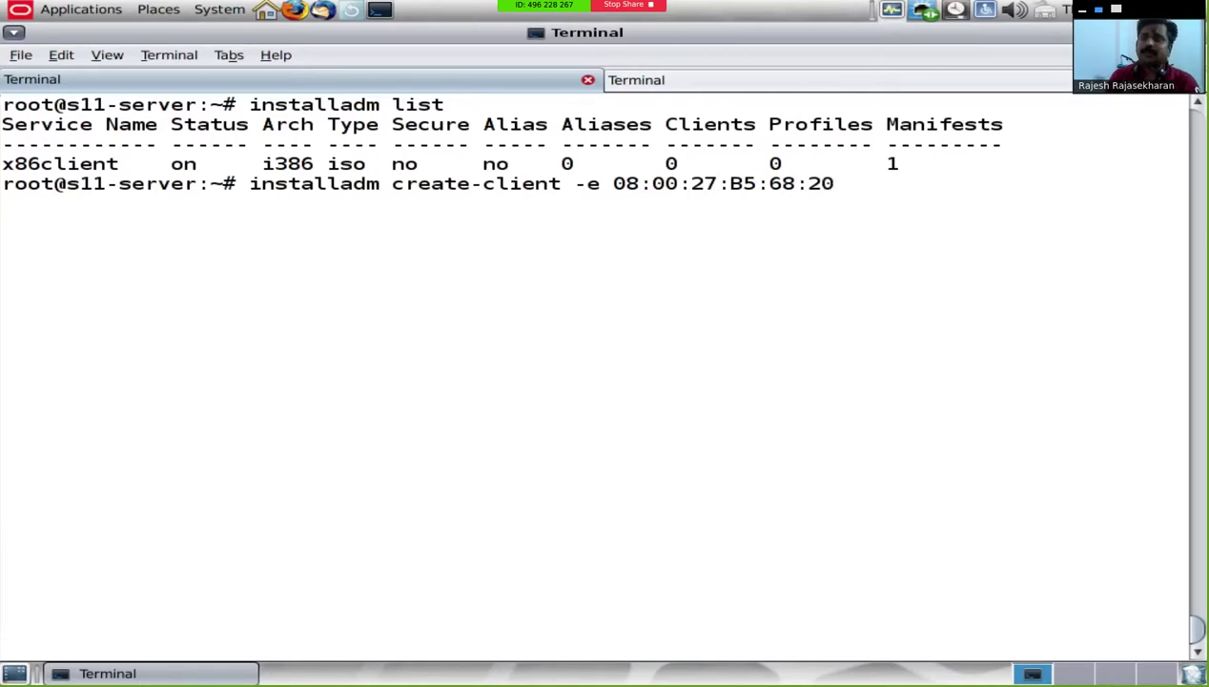
type("-m")
key("BackSpace")
key("BackSpace")
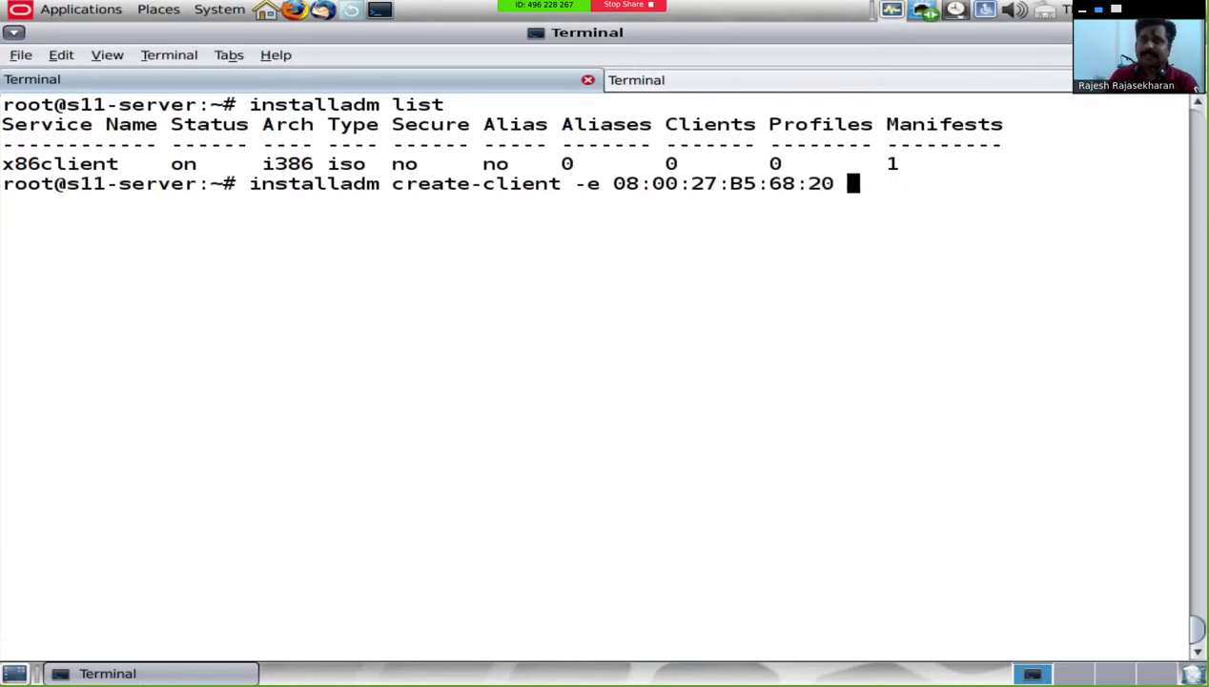
type("-n x")
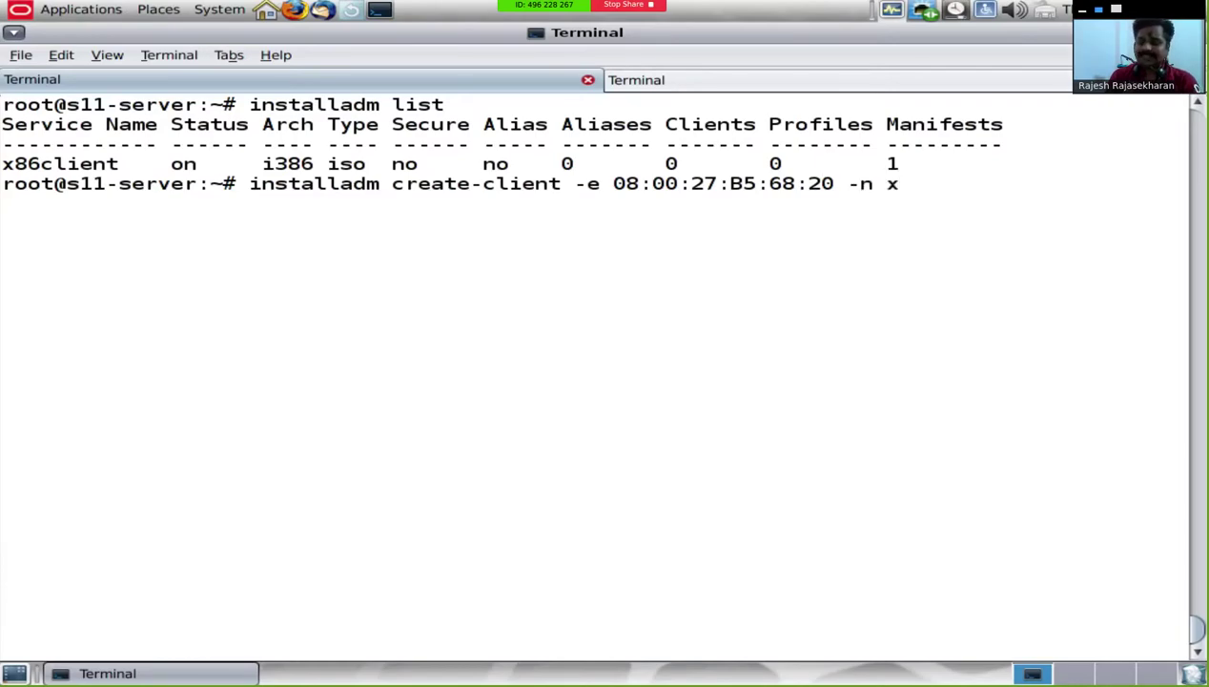
type("86client")
key("Return")
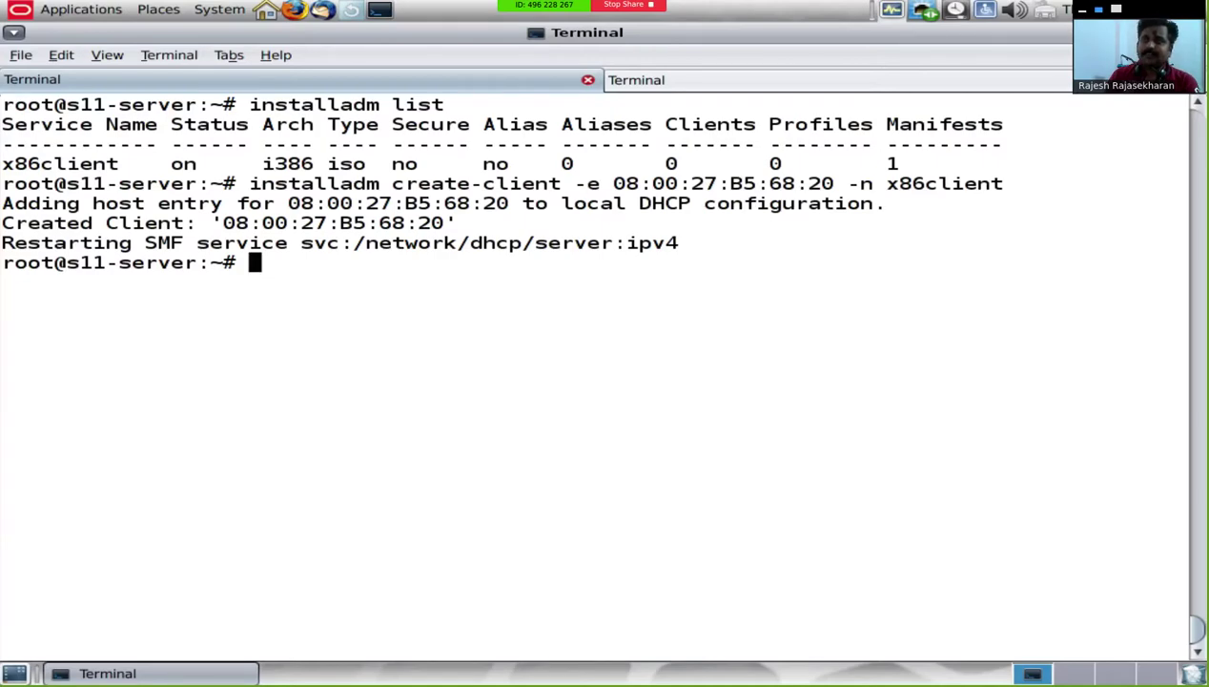
Step: Open /etc/inet/dhcpd4.conf in vi past the swap warning and move to the host block
type("vi /etc/")
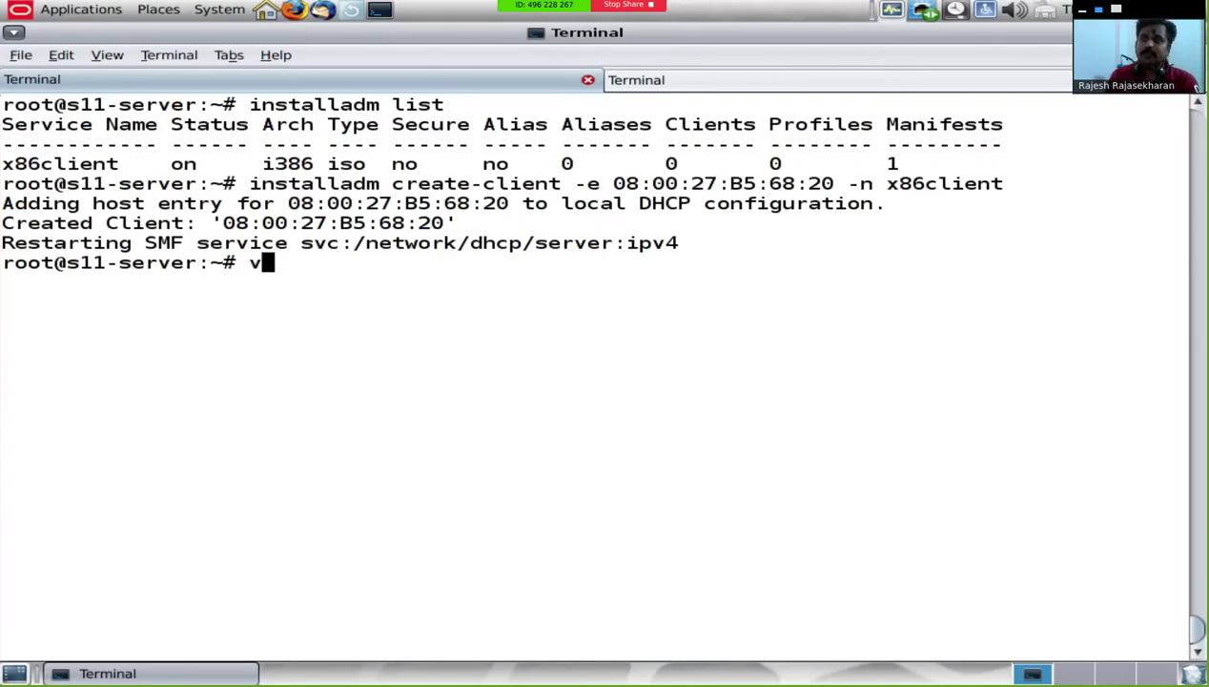
type("inet")
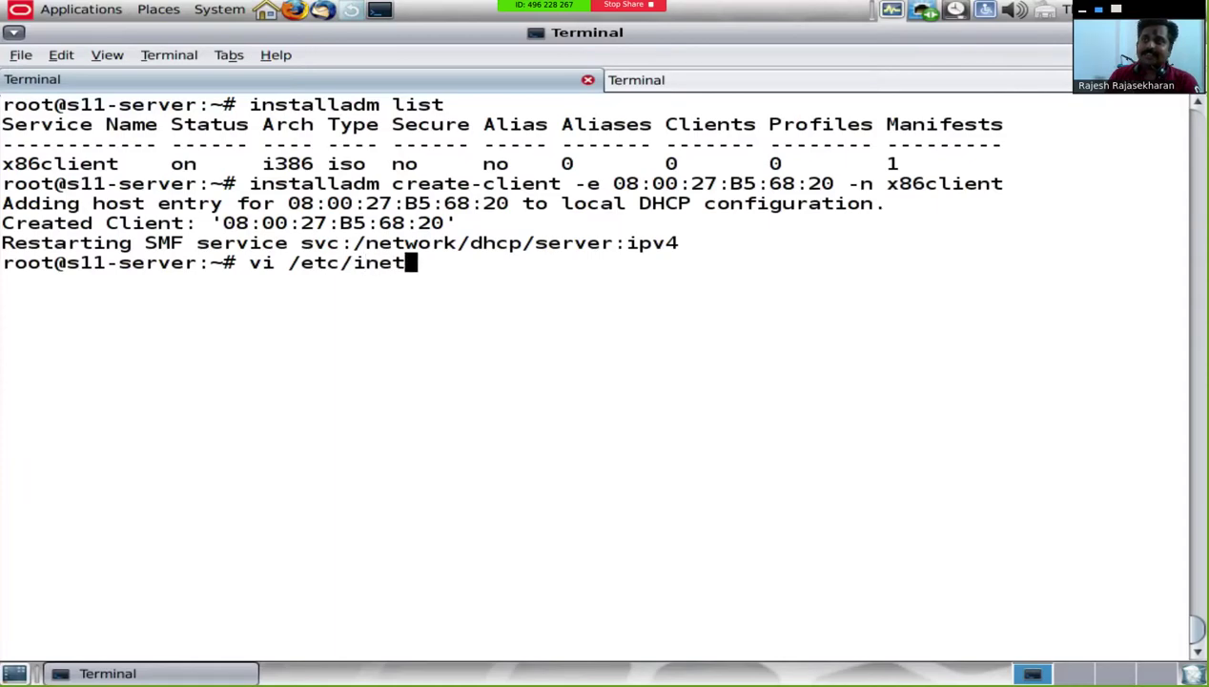
type("/dhcpd")
key("Tab")
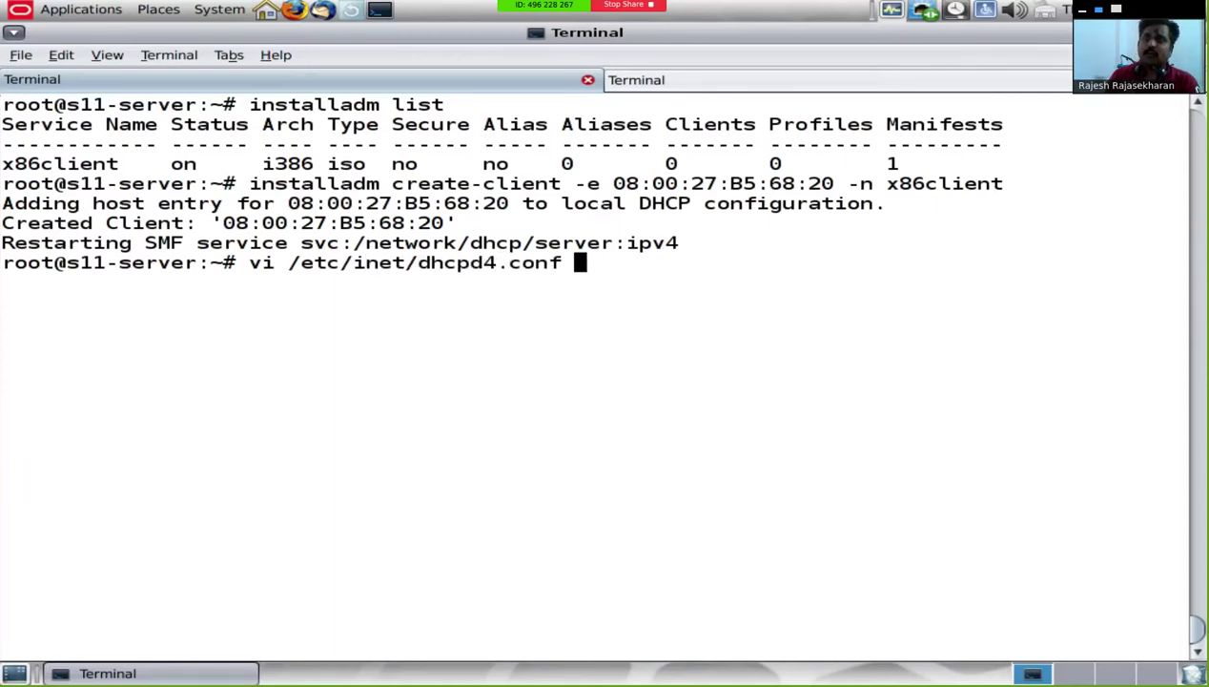
key("Return")
key("e")
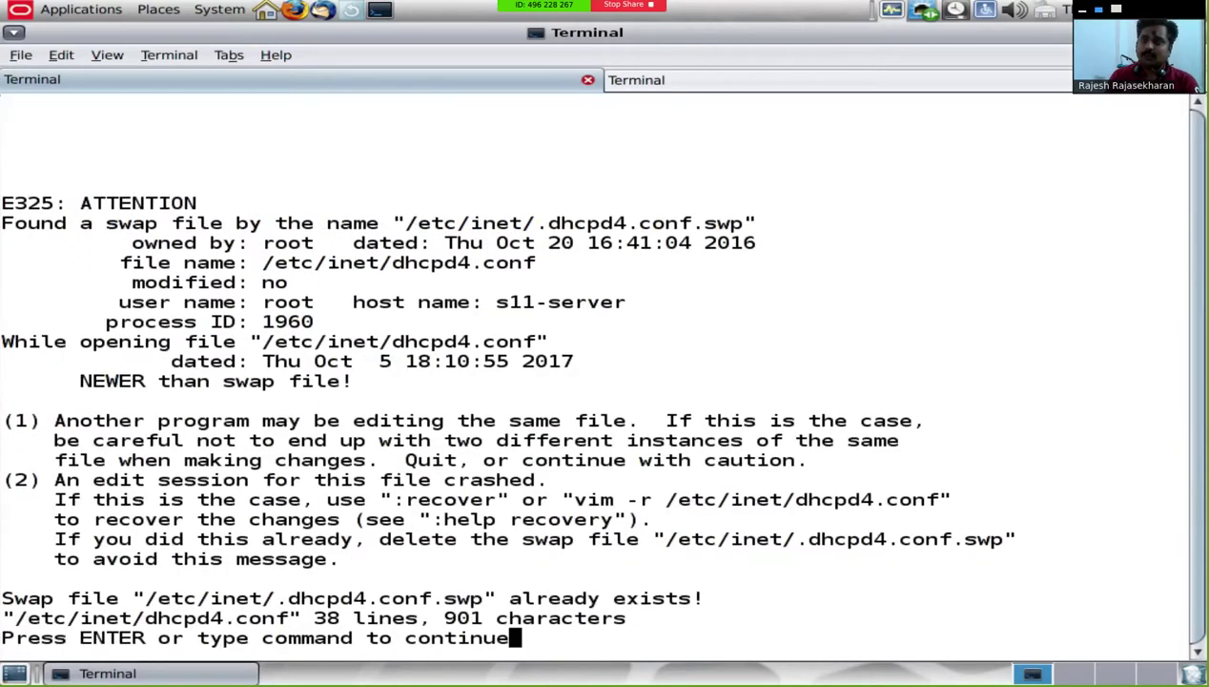
key("Return")
key("Down")
key("Down")
key("Down")
key("Down")
key("Down")
key("Down")
key("Down")
key("Down")
key("Down")
key("Down")
key("Down")
key("Down")
key("Down")
key("Down")
key("Down")
key("Down")
key("Down")
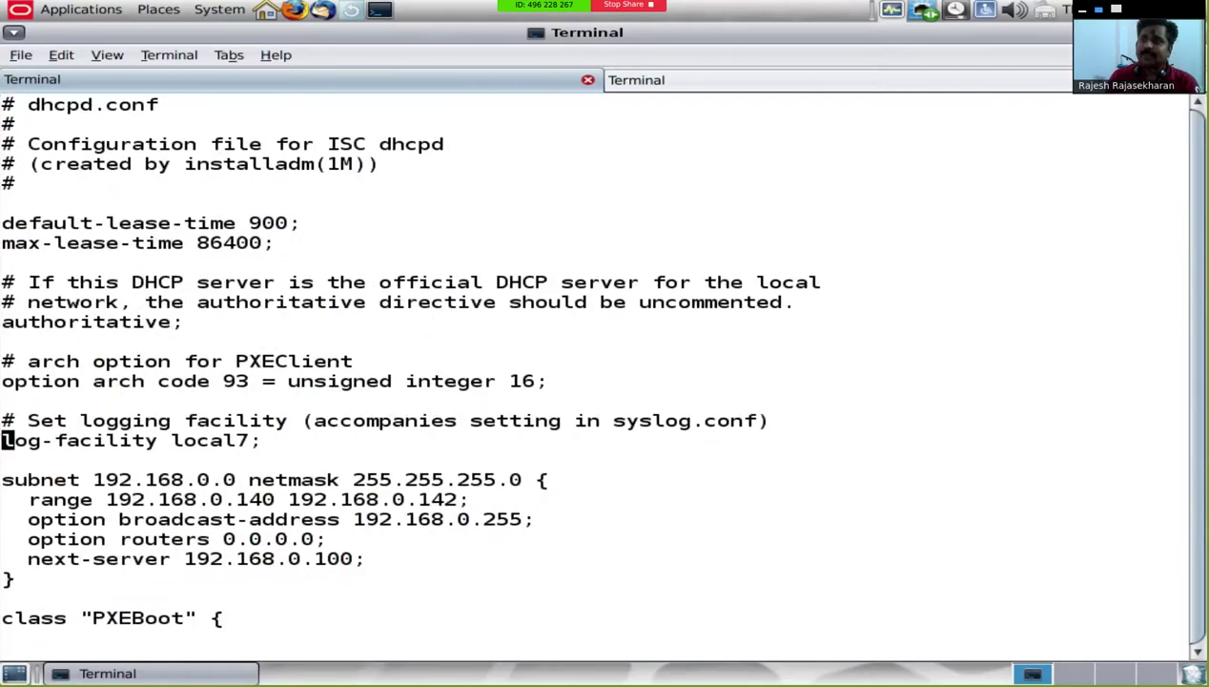
key("Down")
key("Down")
key("Down")
key("Down")
key("Down")
key("Down")
key("Down")
key("Down")
key("Down")
key("Down")
key("Down")
key("Down")
key("Down")
key("Down")
key("Down")
key("Down")
key("Down")
key("Down")
key("Down")
key("Down")
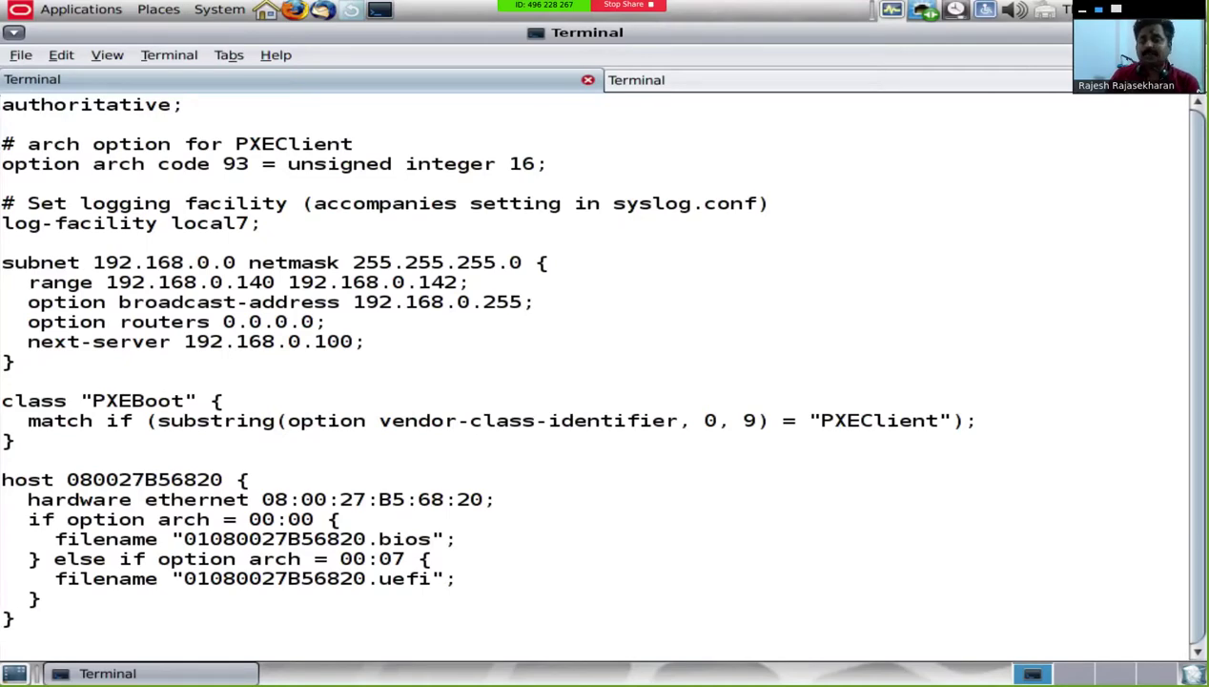
Step: Add 'fixed-address 192.168.0.140;' below the hardware ethernet line and save the file
key("Up")
key("Up")
key("Up")
key("Up")
key("Up")
key("Up")
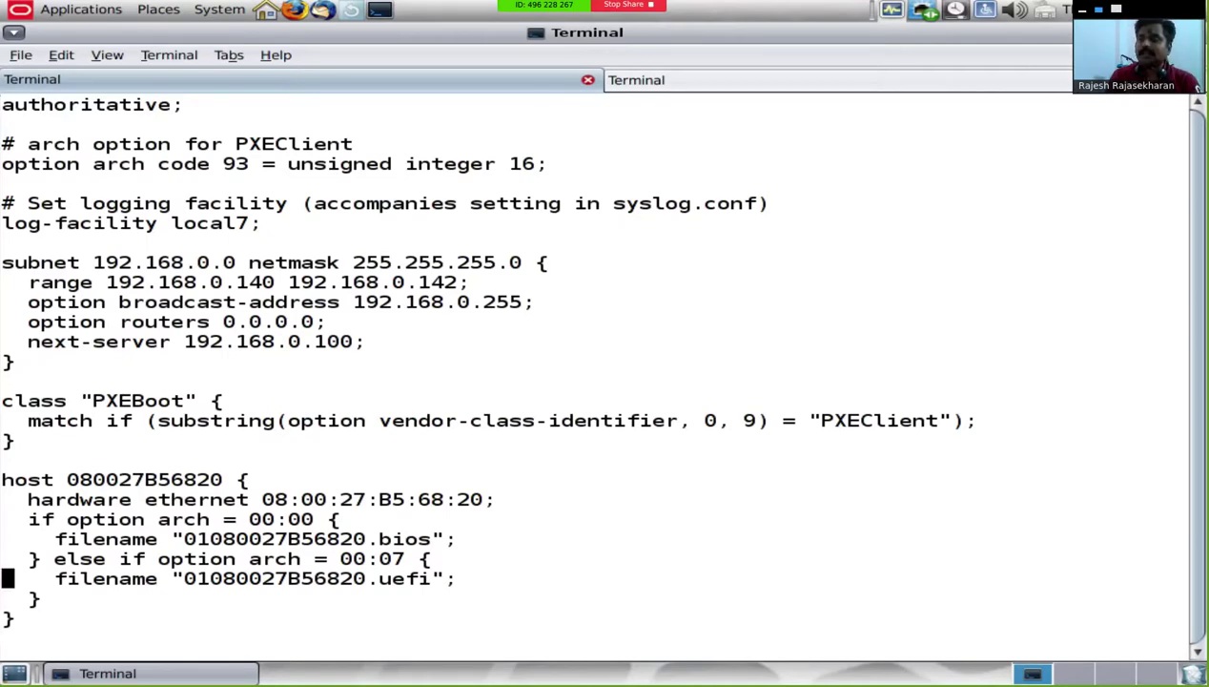
key("A")
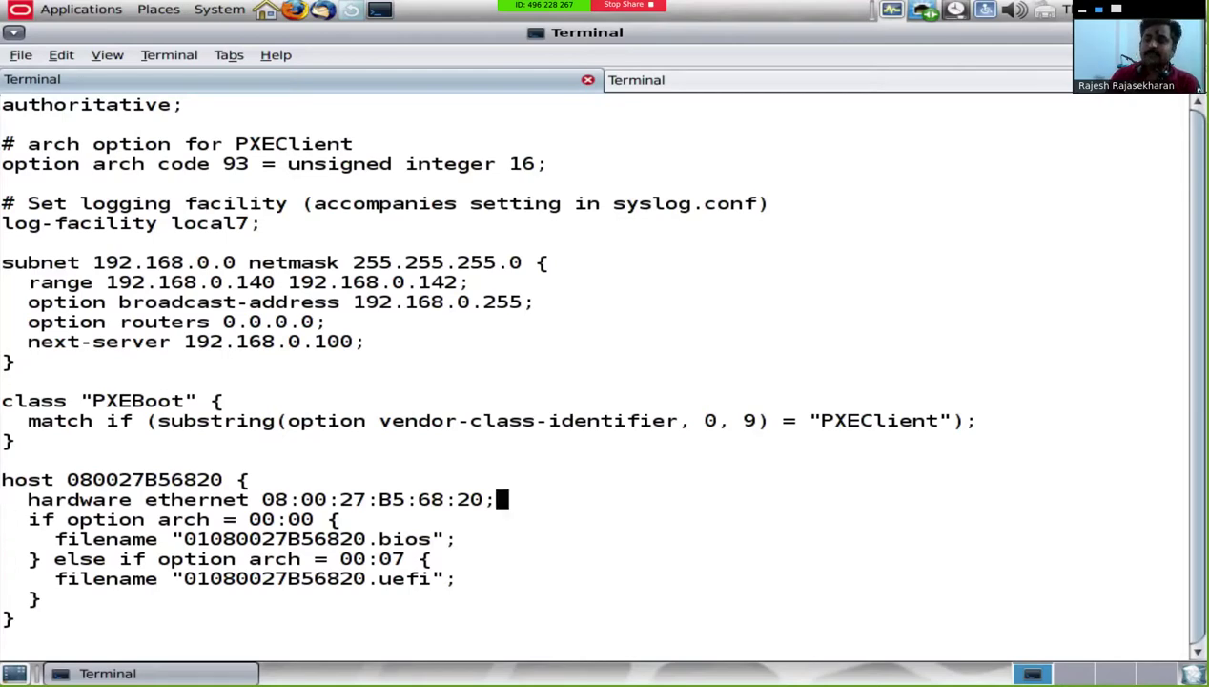
key("Return")
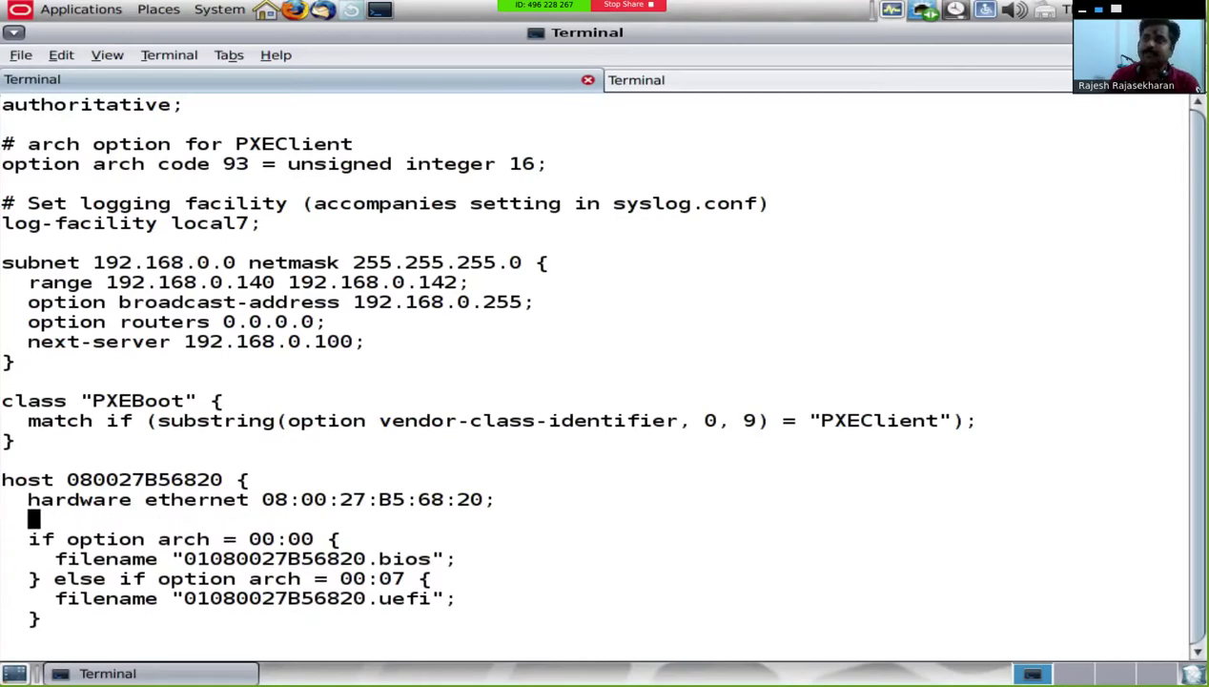
type("fixed-c")
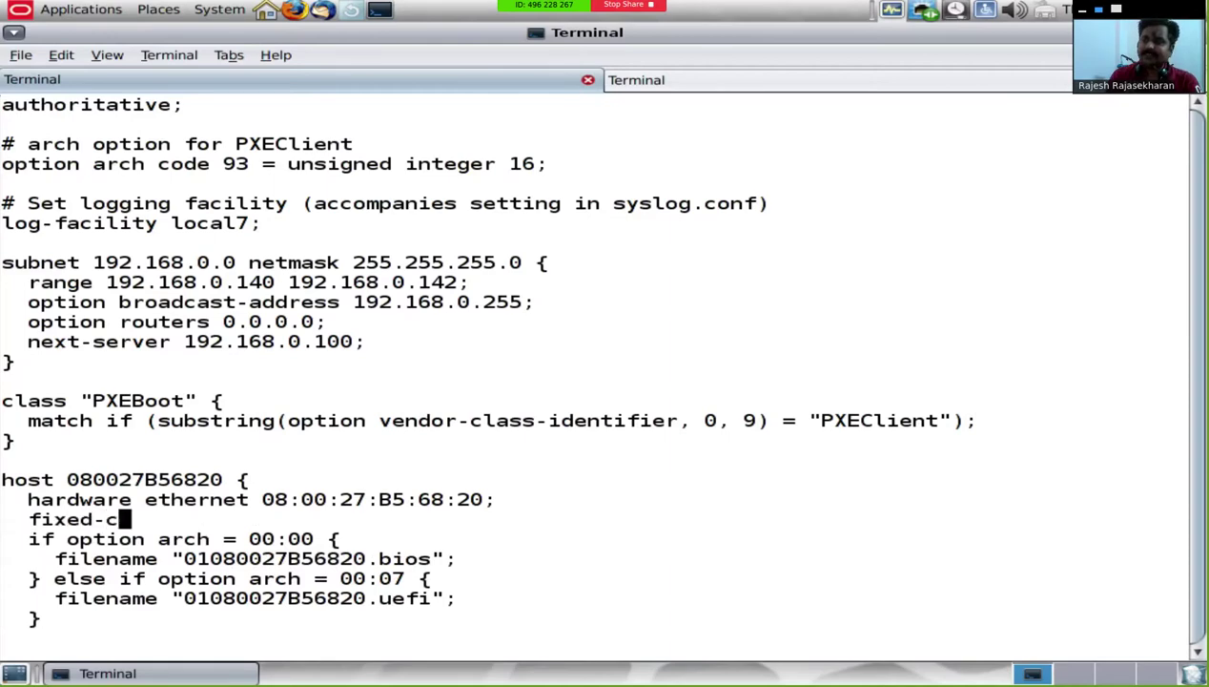
key("BackSpace")
type("address 1")
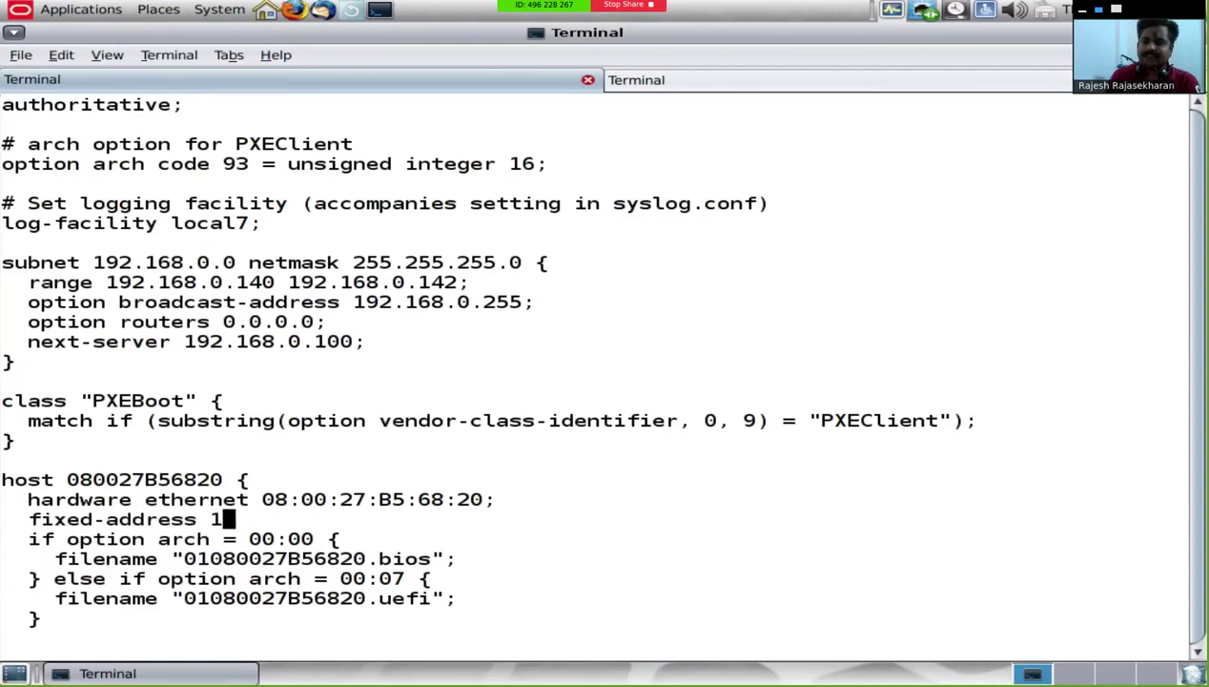
type("92.168.0")
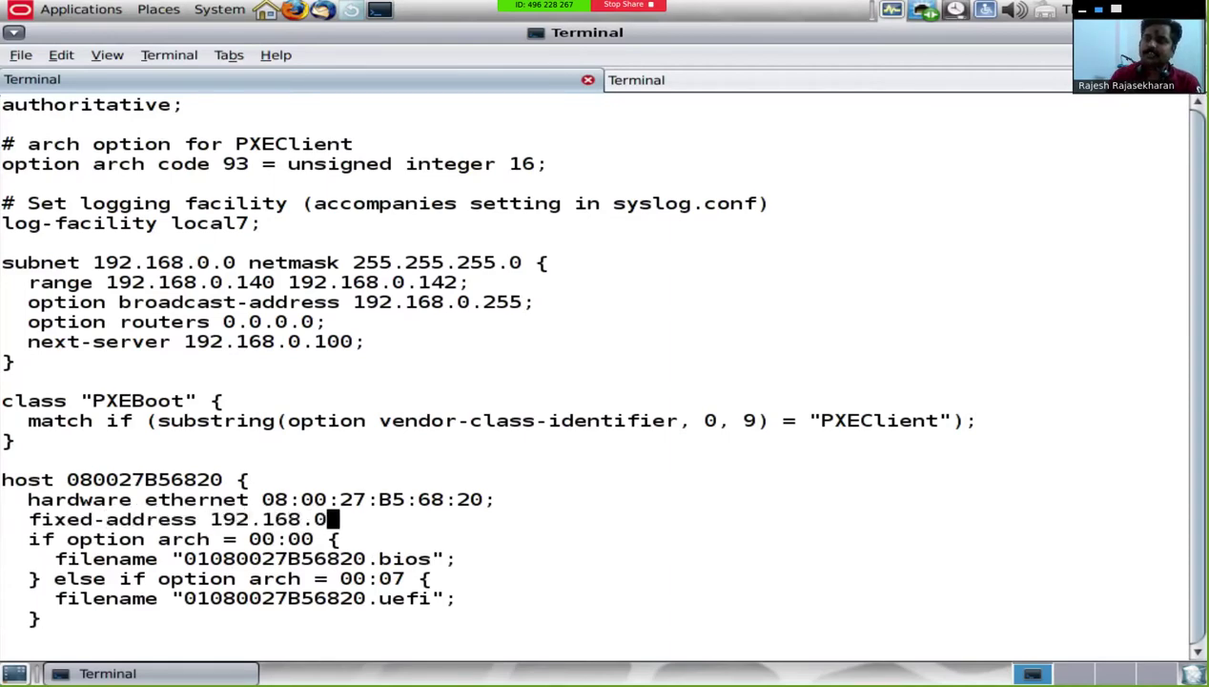
type(".140;")
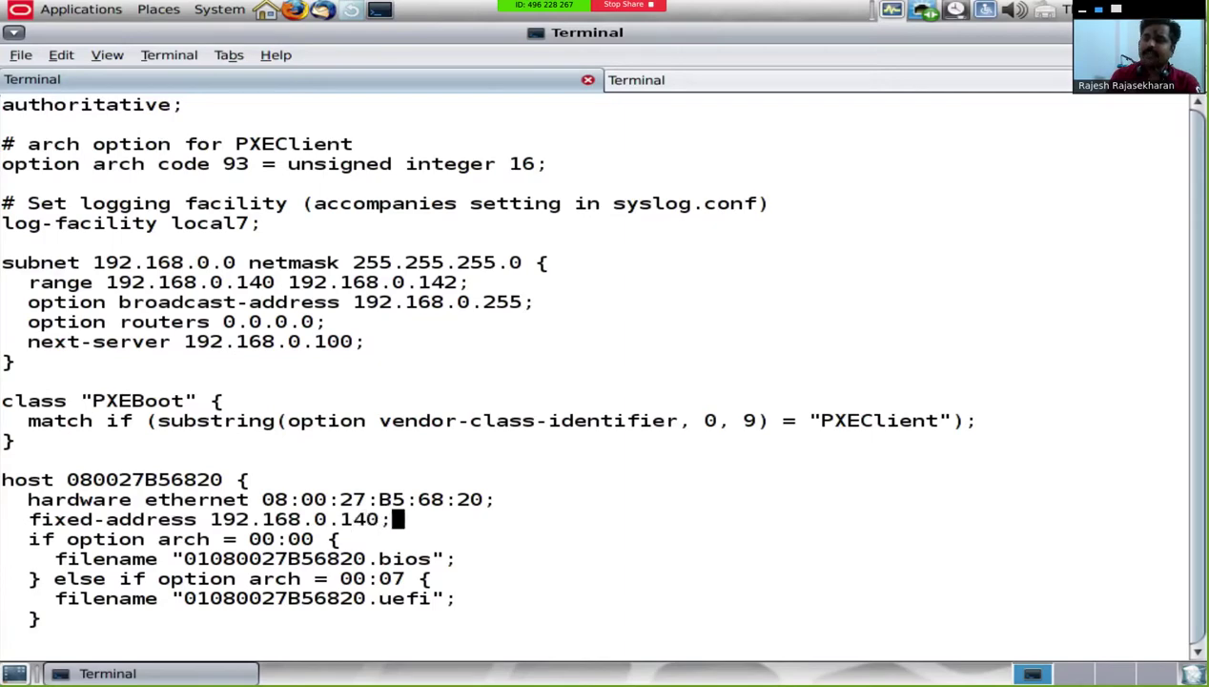
key("Escape")
type(":wq")
key("Return")
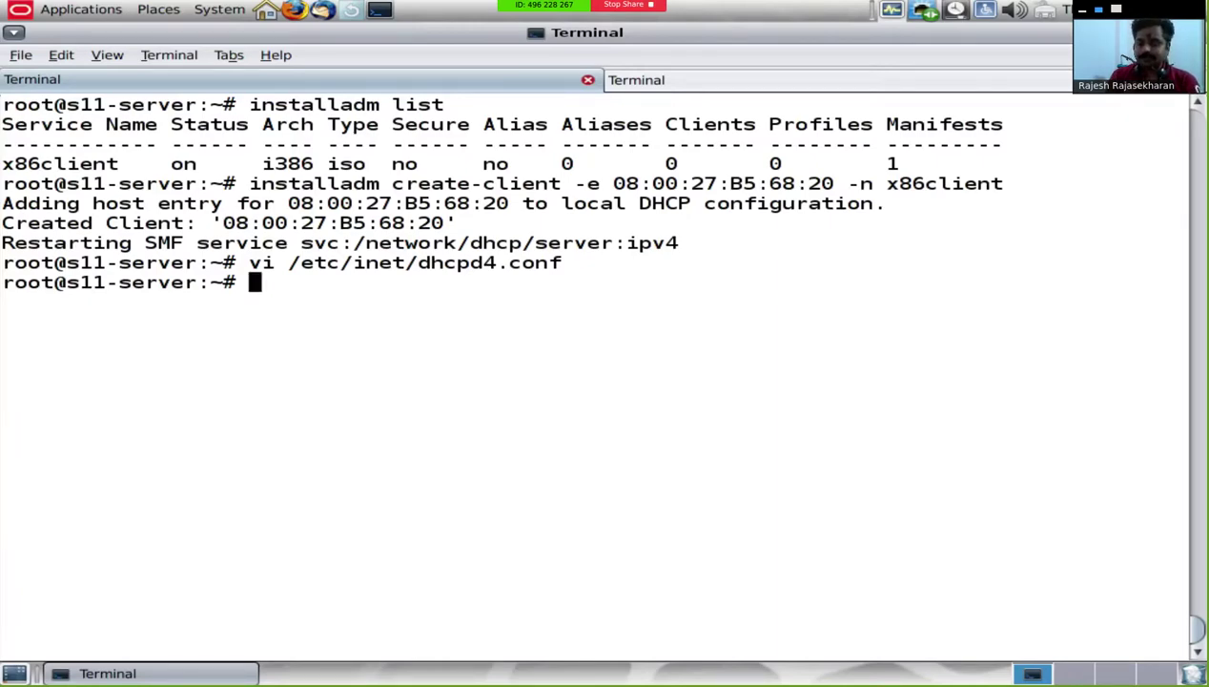
Step: Restart DHCP by running svcadm disable, then svcadm enable, on dhcp/server:ipv4
type("svc")
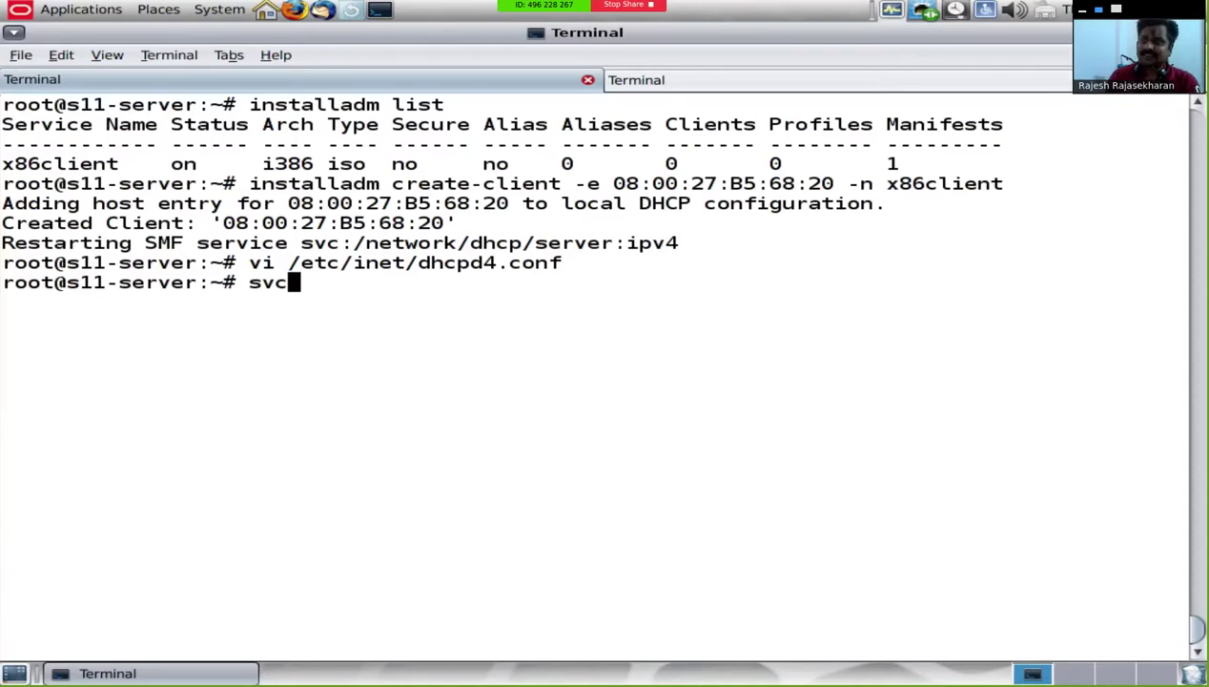
type("adm disable ")
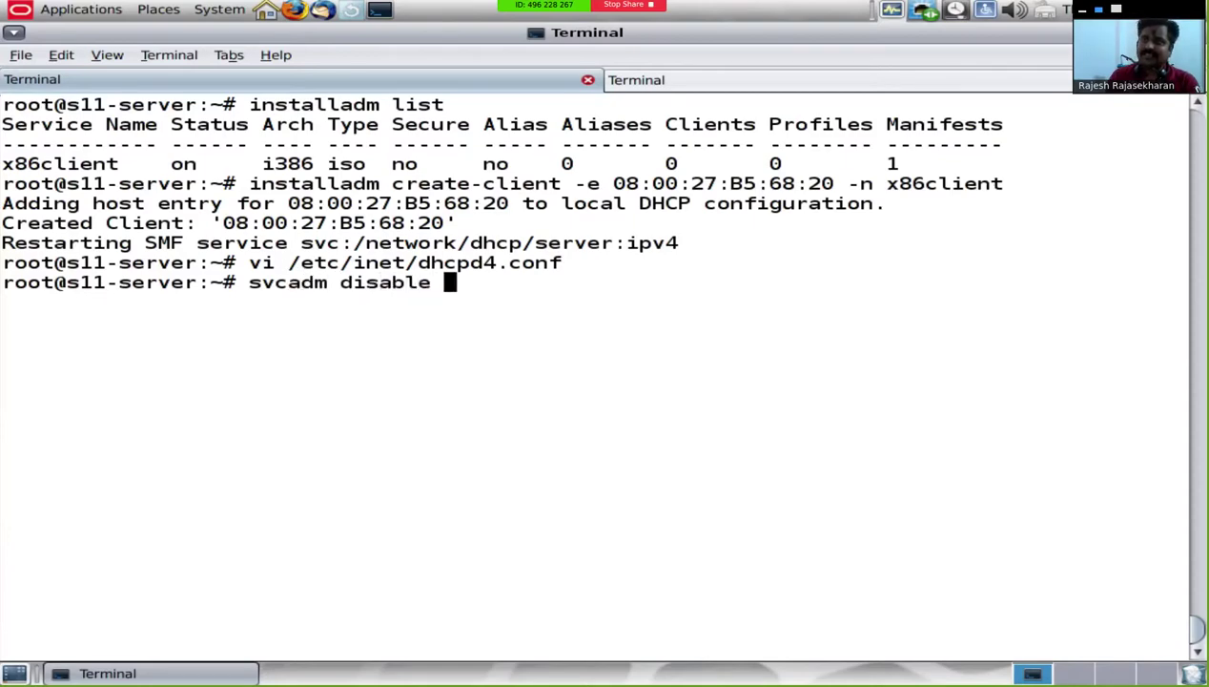
type("dhcp/server")
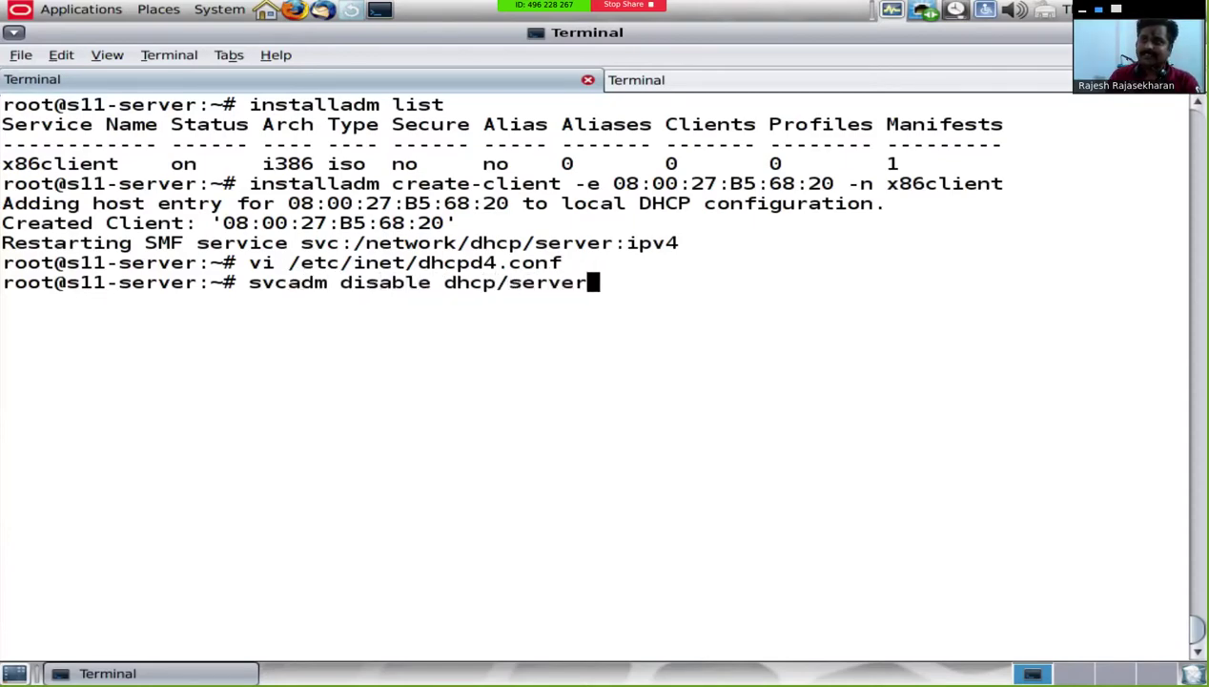
type(":ipv4")
key("Return")
type("s")
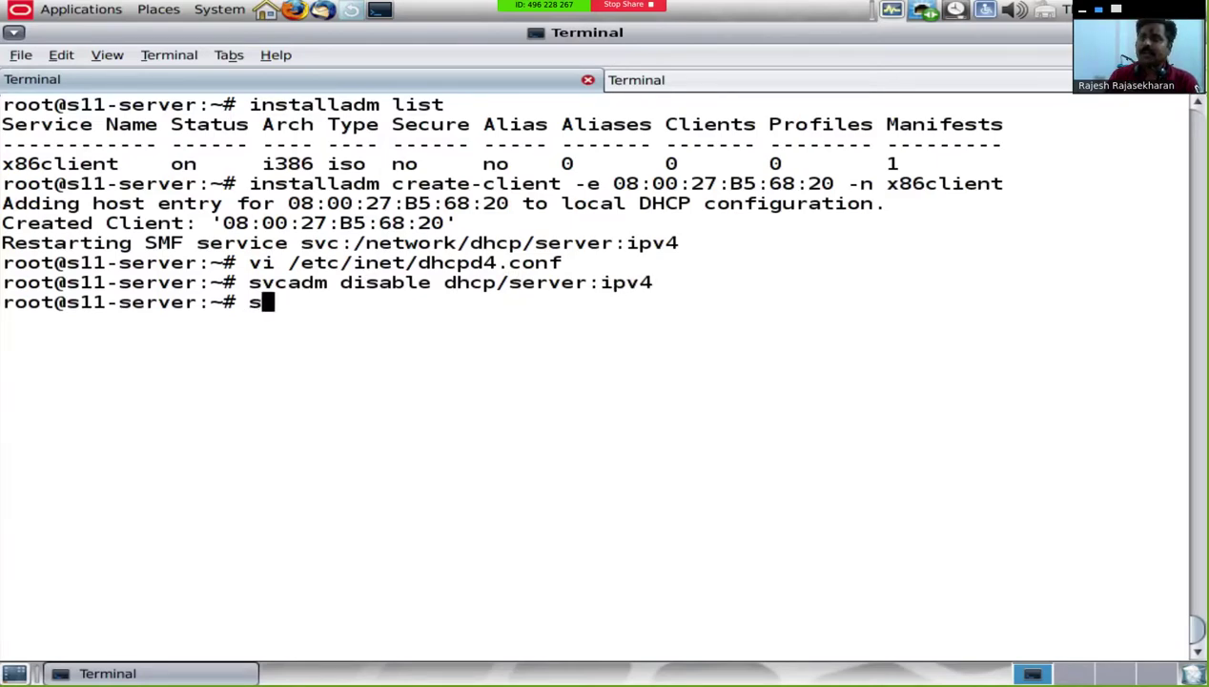
type("vcadm ena")
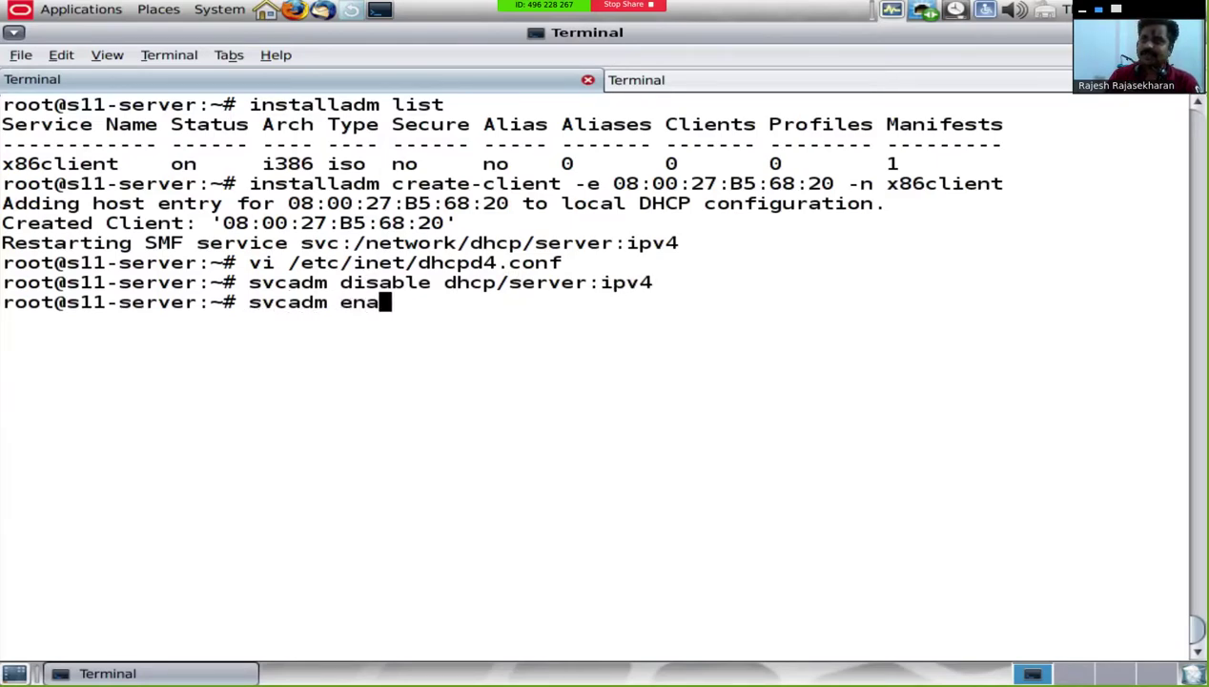
type("ble dhcp/server")
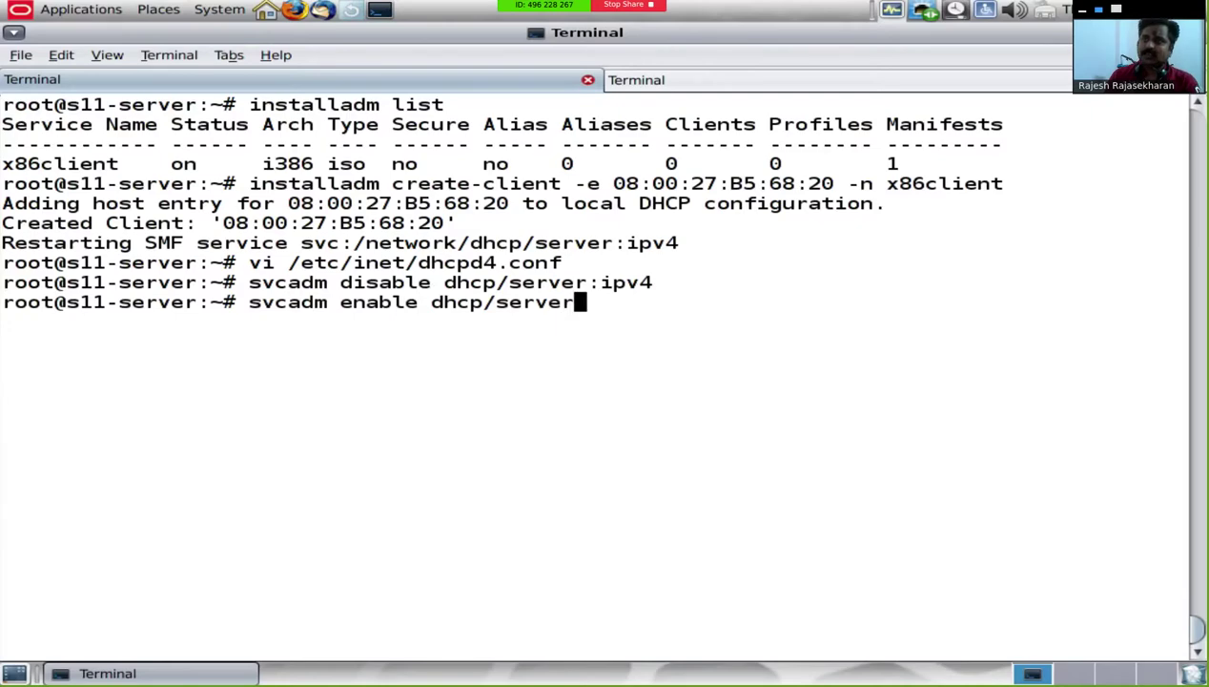
type(":ipv4")
key("Return")
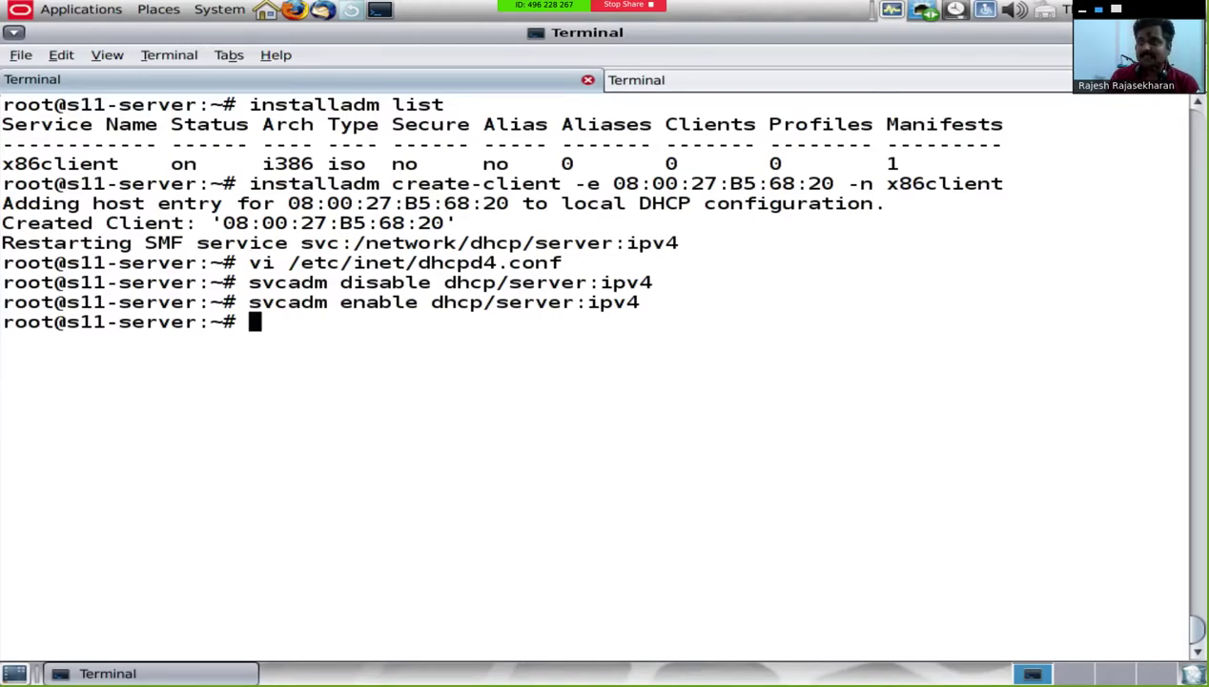
Step: Change into /export/ai2/install/auto_install/manifest and list its files
type("cd /ex")
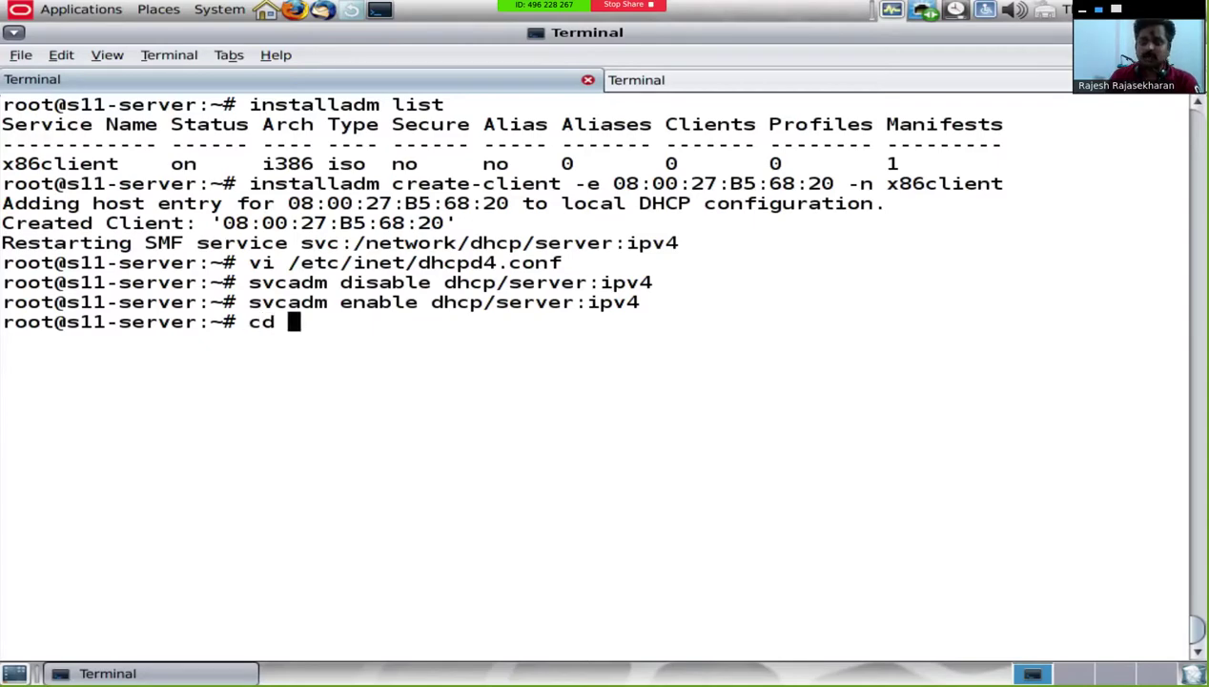
type("port/a")
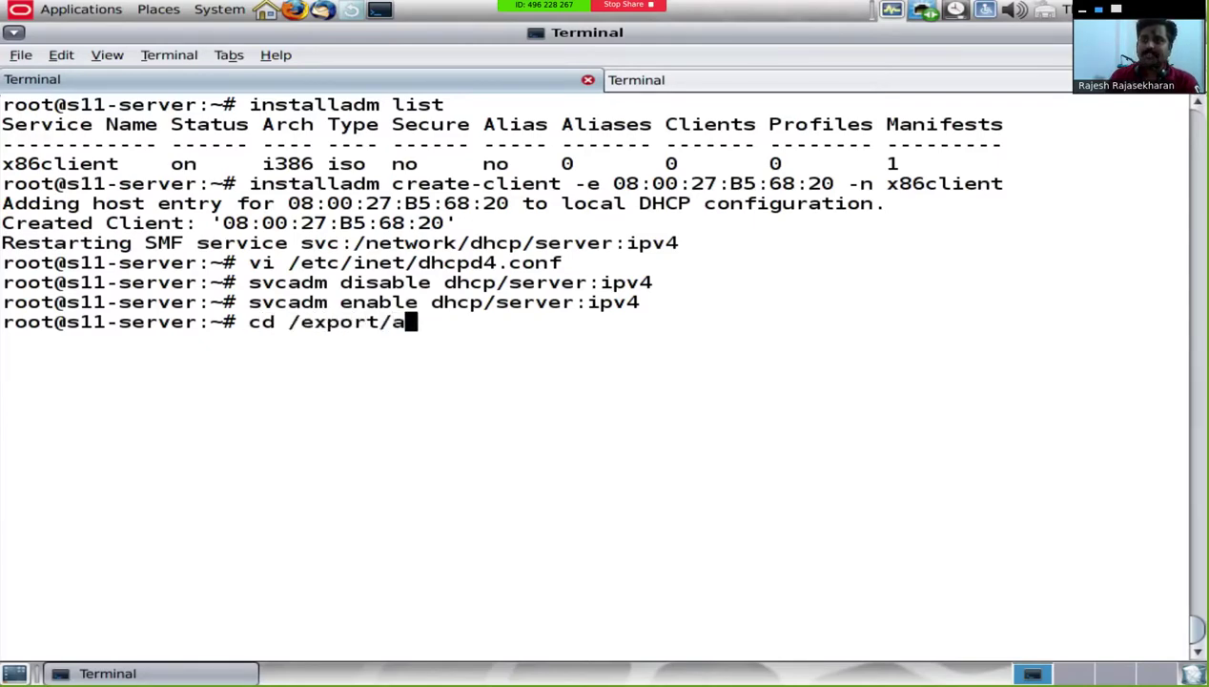
type("i2/")
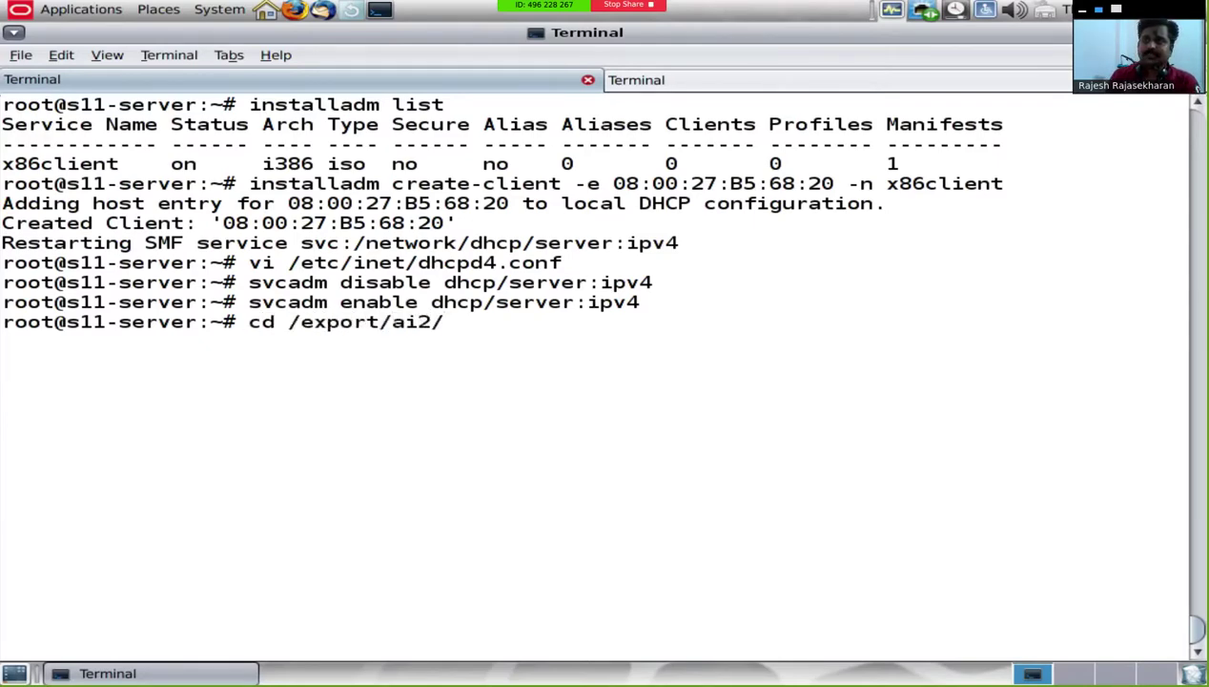
key("Tab")
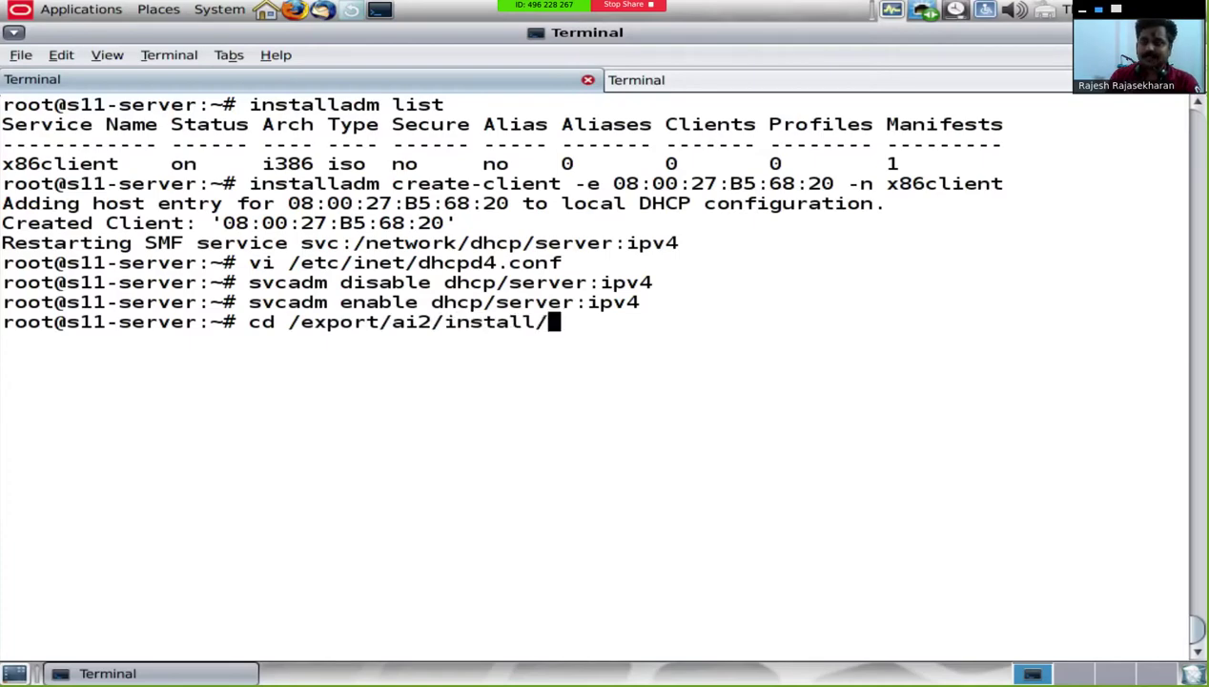
type("a")
key("Tab")
type("m")
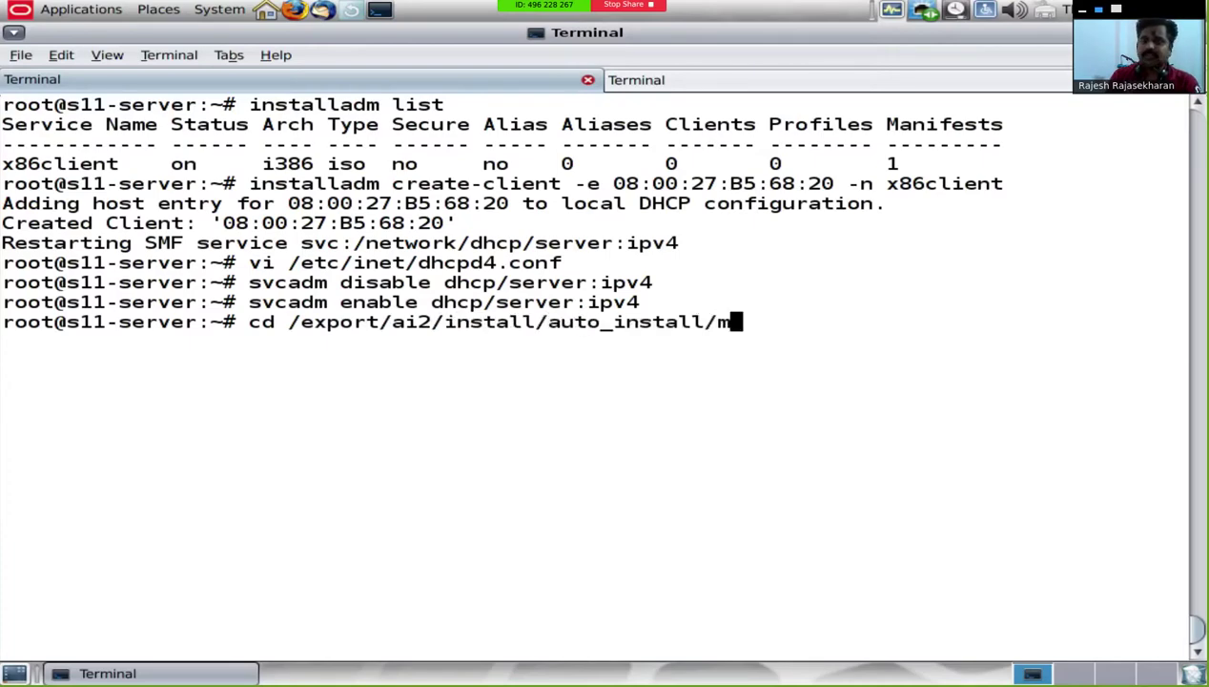
key("Tab")
key("Return")
type("ls")
key("Return")
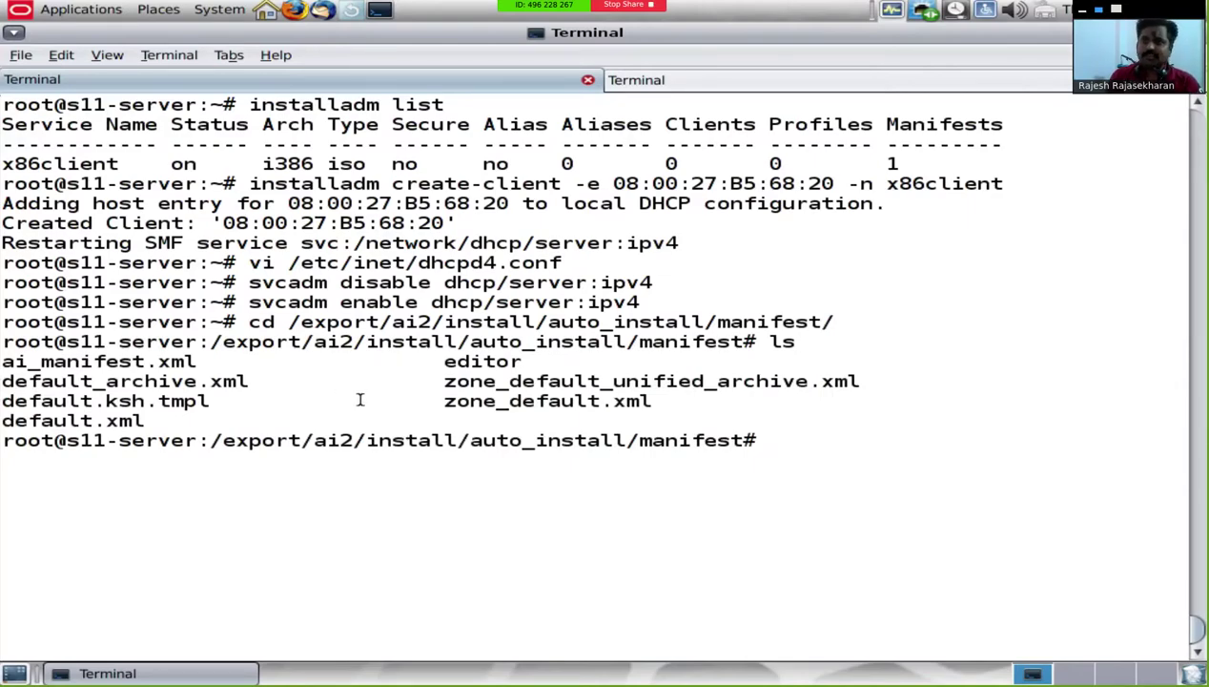
Step: Copy zone_default.xml to /tmp/zone.xml and move into /tmp
double_click(495, 401)
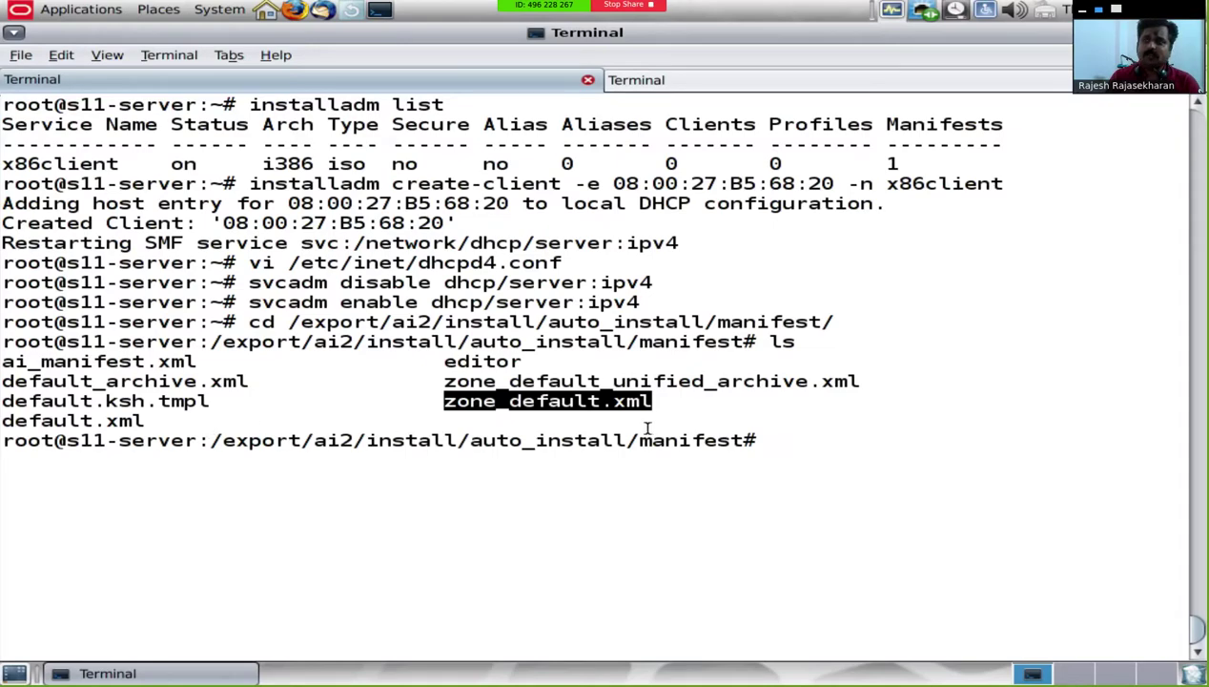
type("cp on")
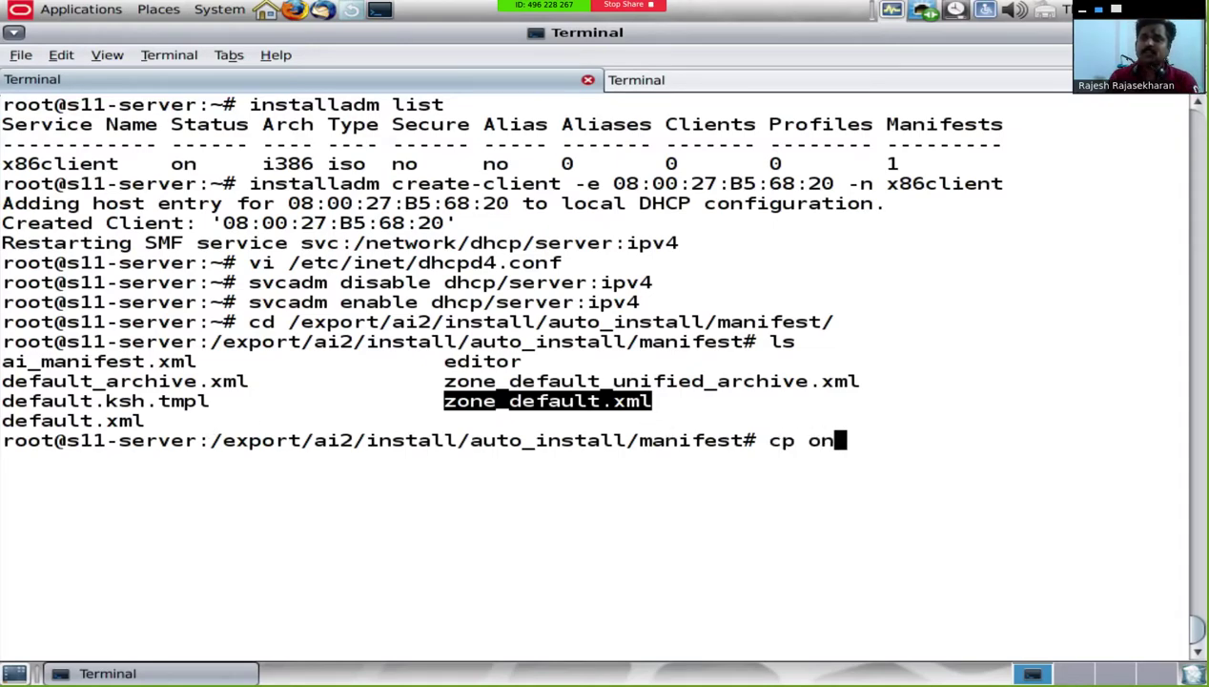
key("BackSpace")
key("BackSpace")
type("zone_default /")
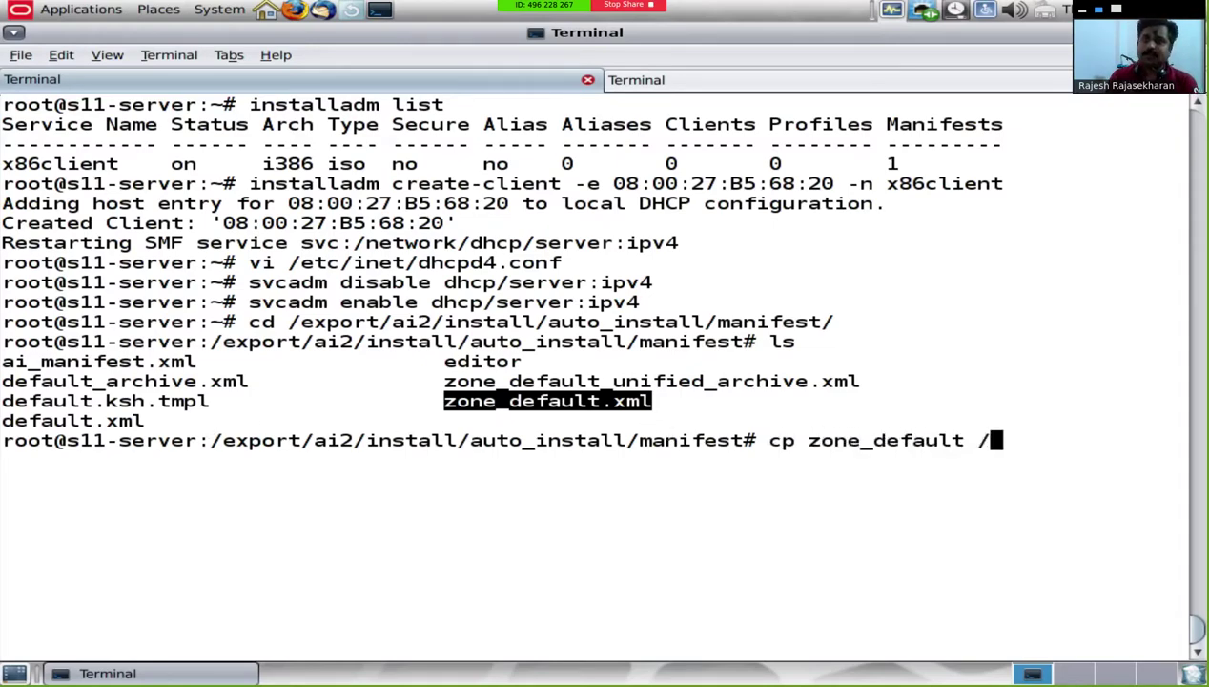
type("tmp/zone.xml")
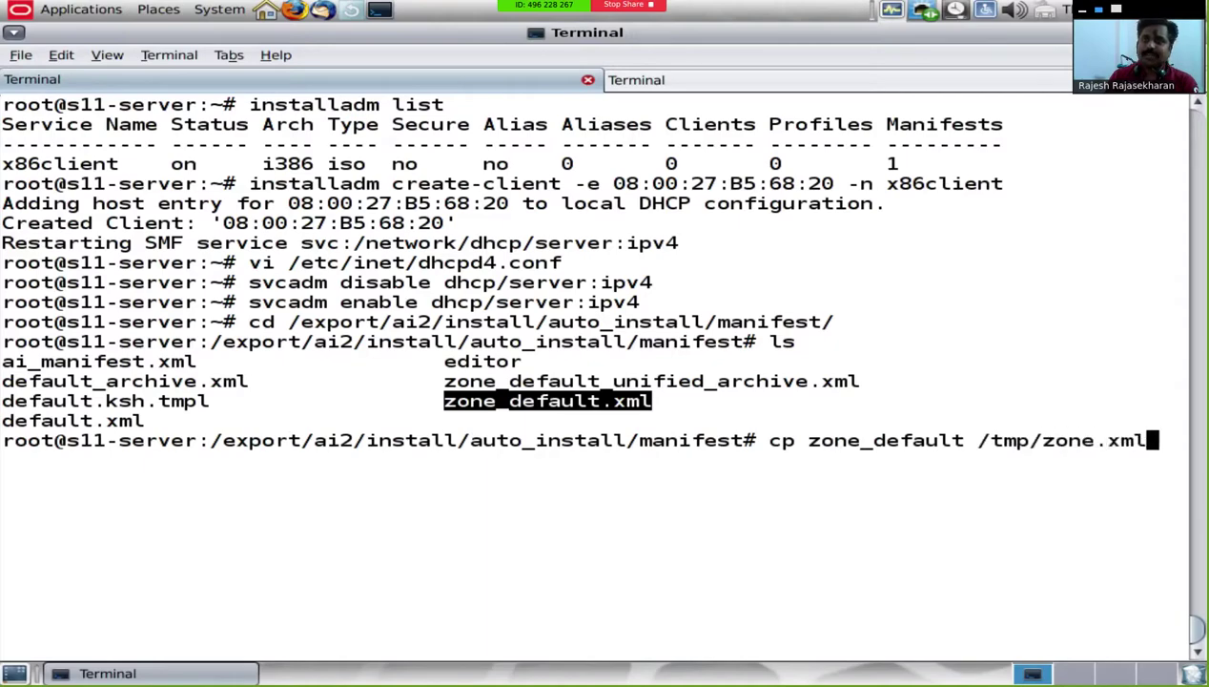
key("Return")
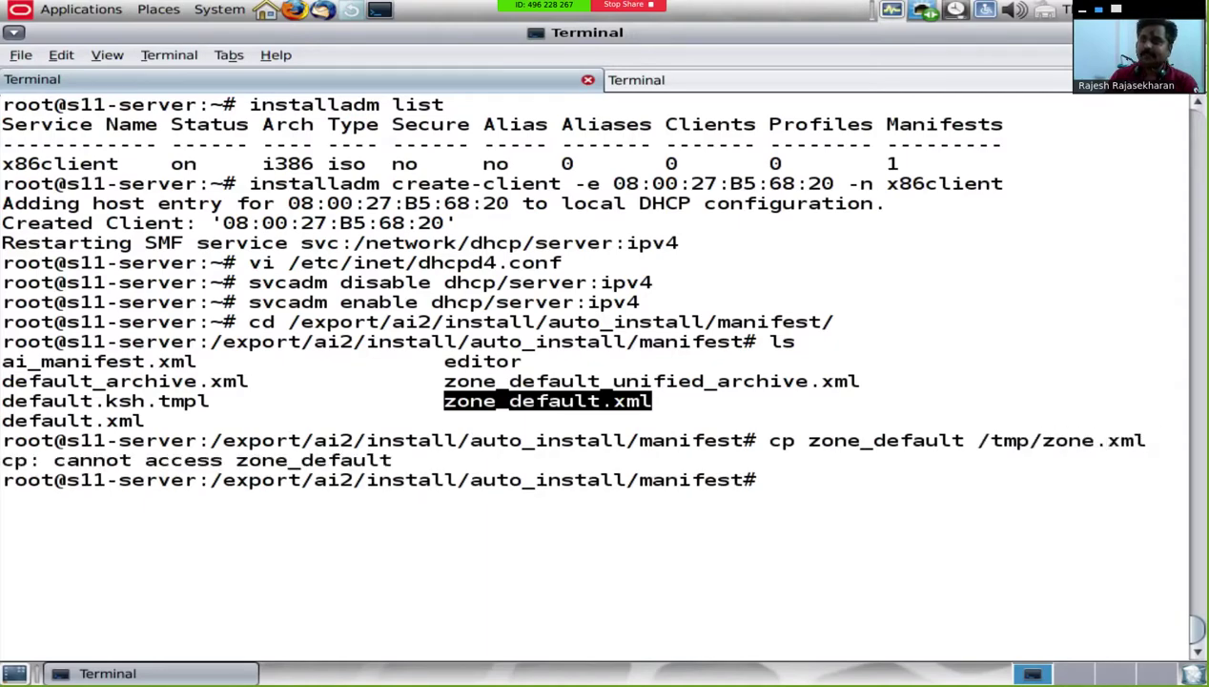
type("cp zone_default")
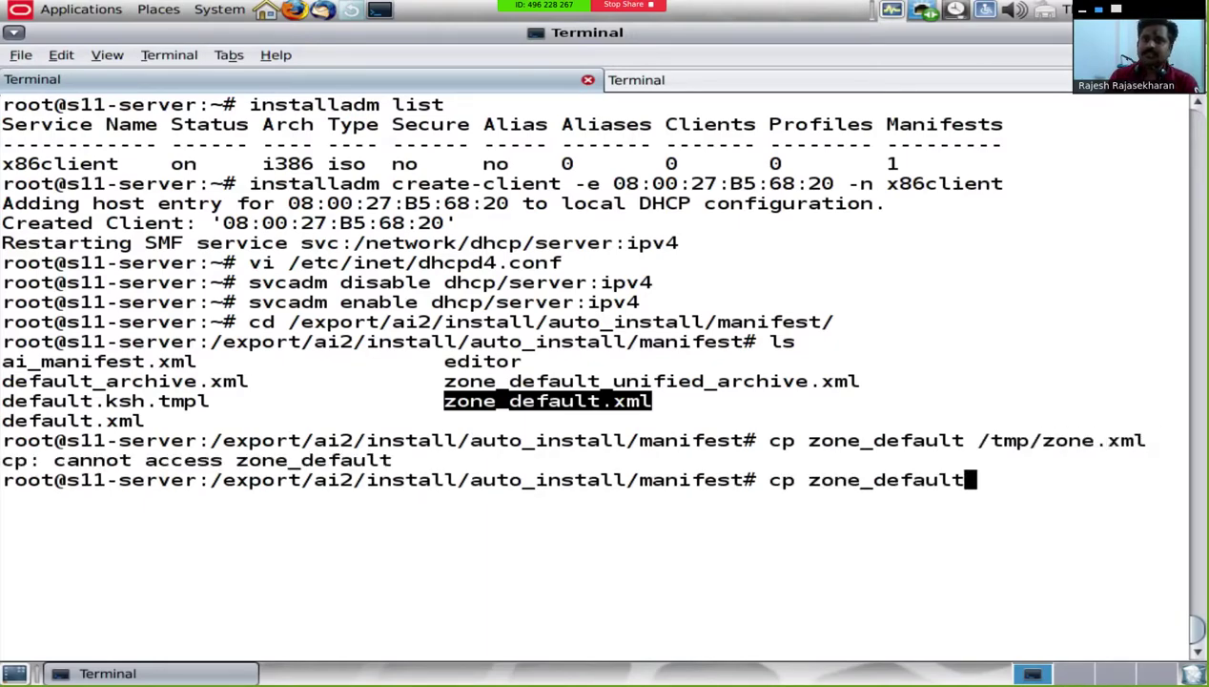
type(".xml /tmp")
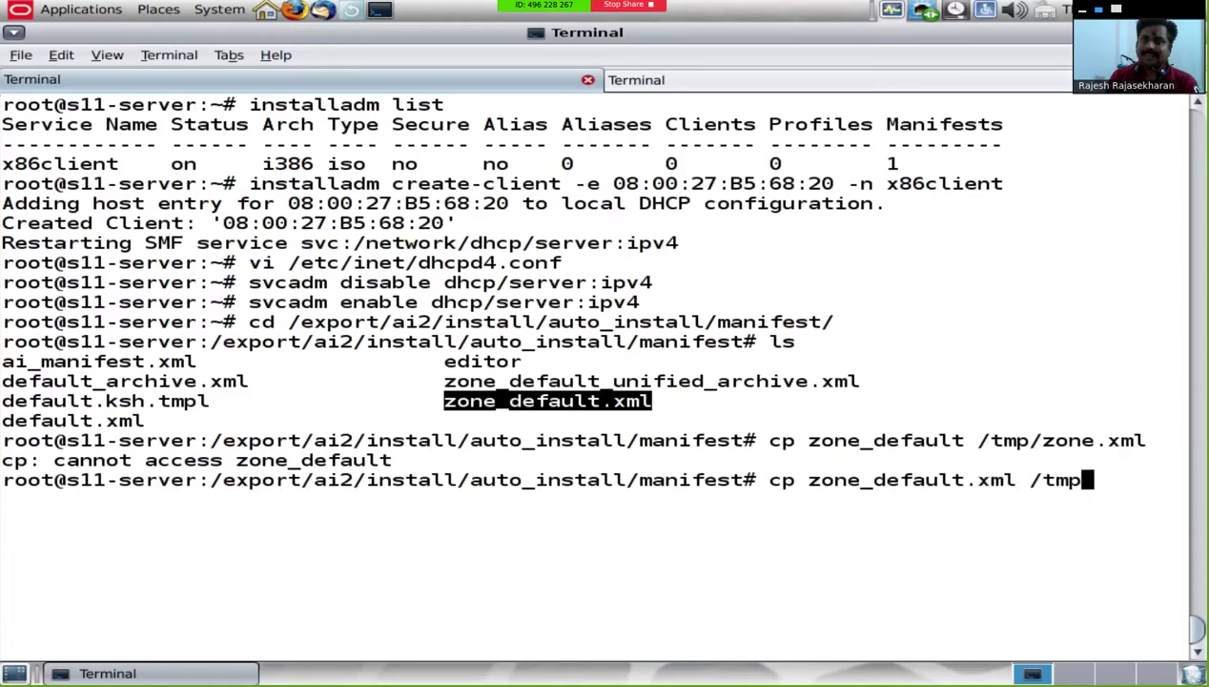
type("/zone.xm")
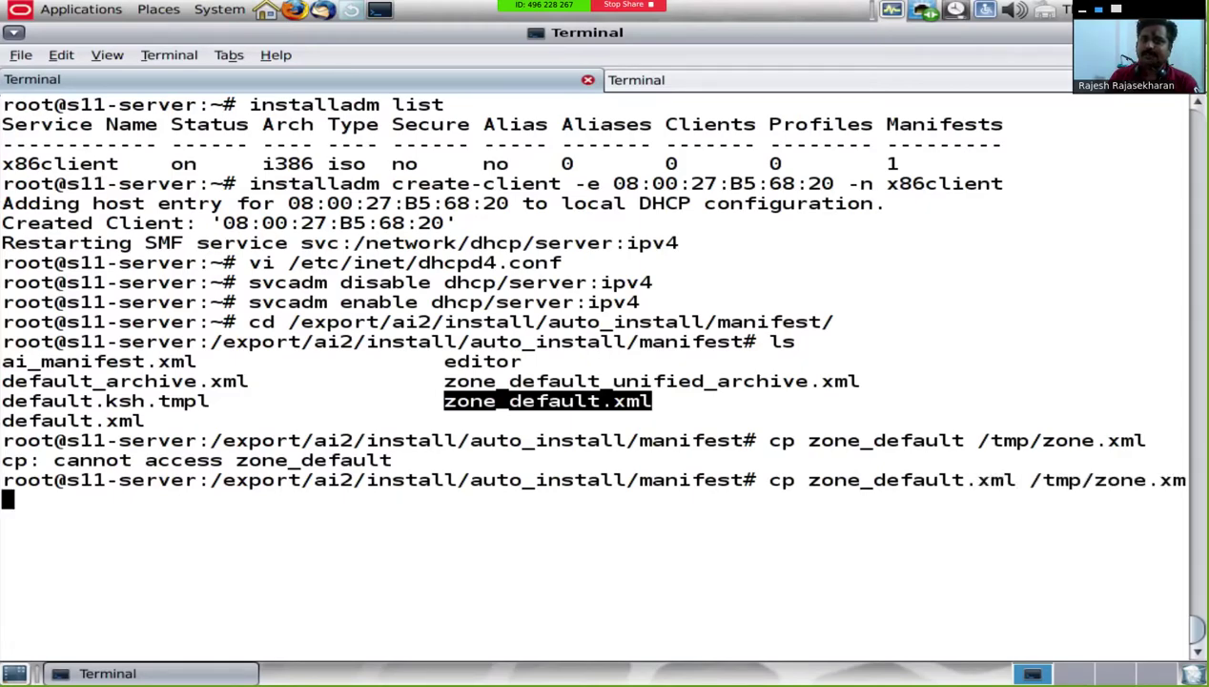
type("l")
key("Return")
type("cd /tmp")
key("Return")
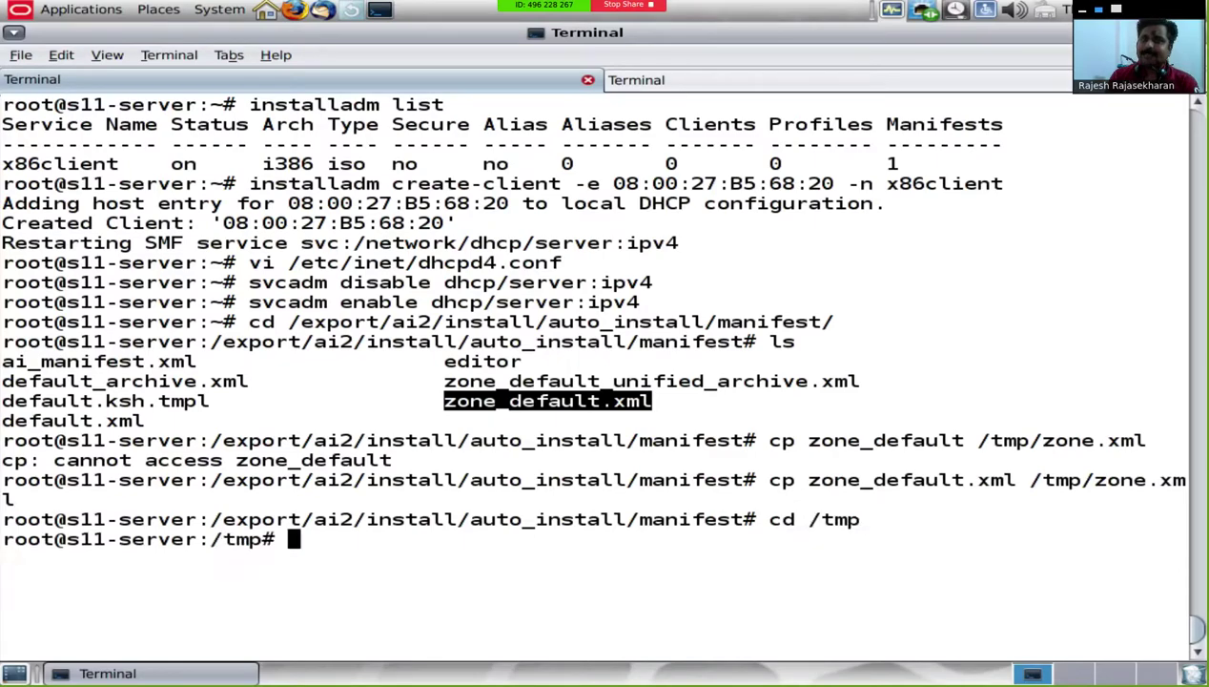
Step: Open zone.xml in vi, read down to its end, and enter :q! to discard changes
type("vi zone.xml")
key("Return")
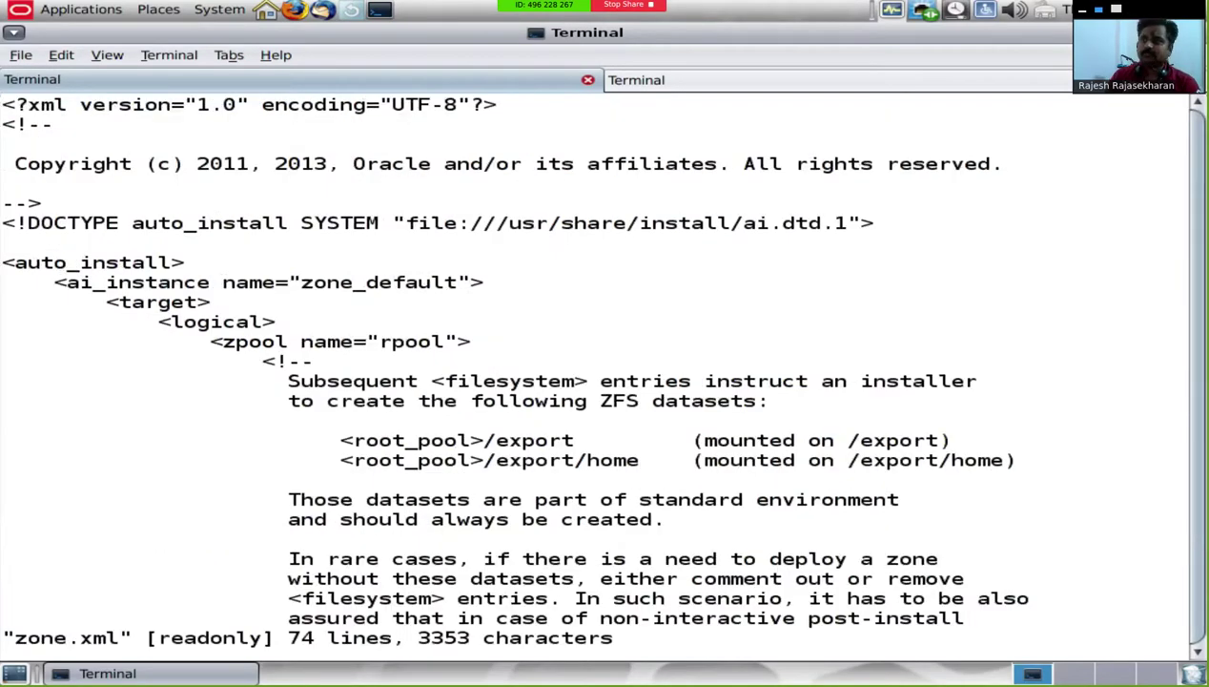
key("Down")
key("Down")
key("Down")
key("Down")
key("Down")
key("Down")
key("Down")
key("Down")
key("Down")
key("Down")
key("Down")
key("Down")
key("Down")
key("Down")
key("Down")
key("Down")
key("Down")
key("Down")
key("Down")
key("Down")
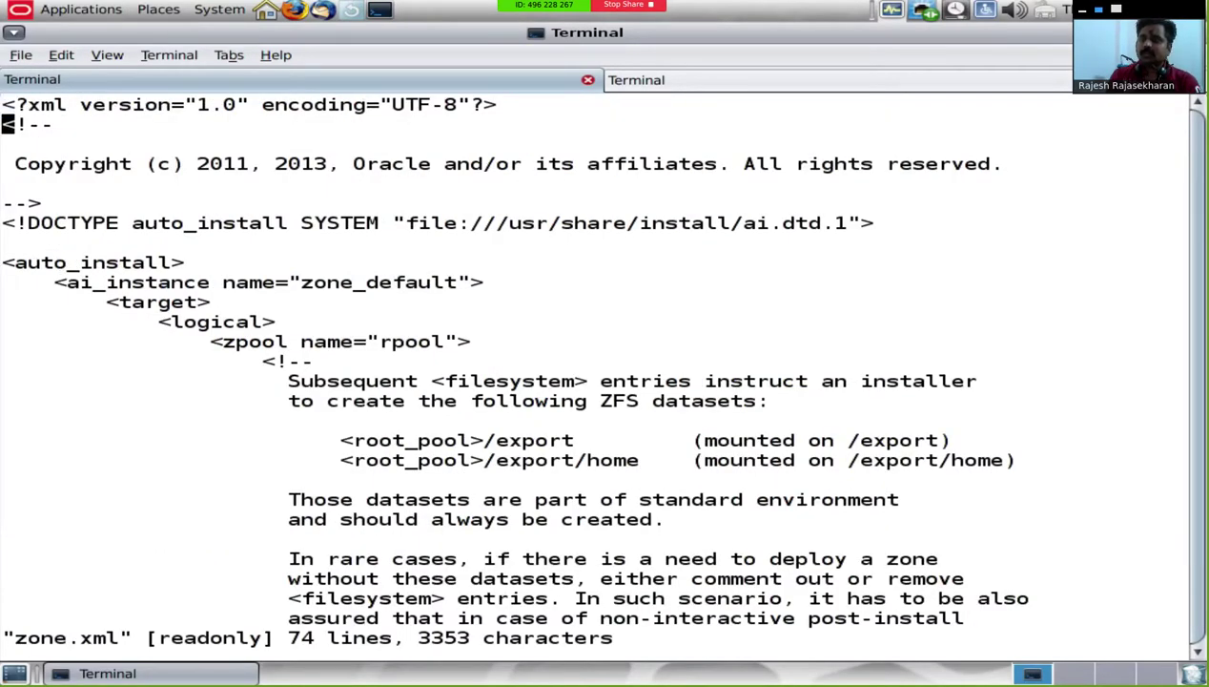
key("Down")
key("Down")
key("Down")
key("Down")
key("Down")
key("Down")
key("Down")
key("Down")
key("Down")
key("Down")
key("Down")
key("Down")
key("Down")
key("Down")
key("Down")
key("Down")
key("Down")
key("Down")
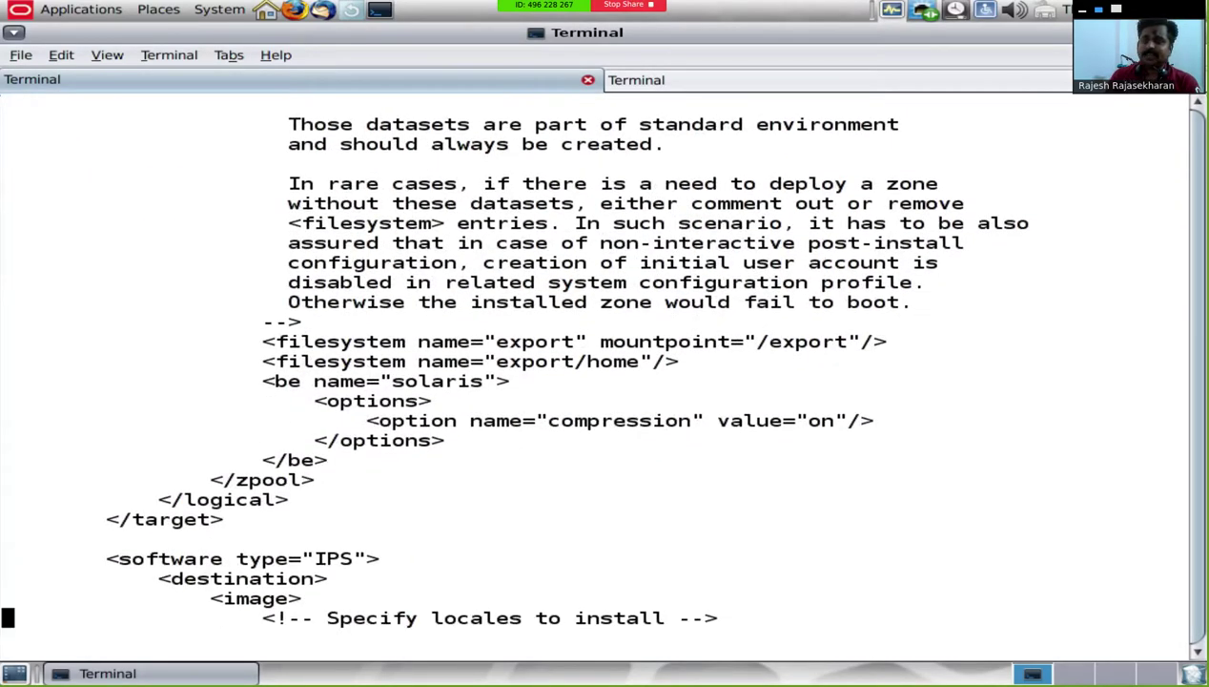
key("Down")
key("Down")
key("Down")
key("Down")
key("Down")
key("Down")
key("Down")
key("Down")
key("Down")
key("Down")
key("Down")
key("Down")
key("Down")
key("Down")
key("Down")
key("Down")
key("Down")
key("Down")
key("Down")
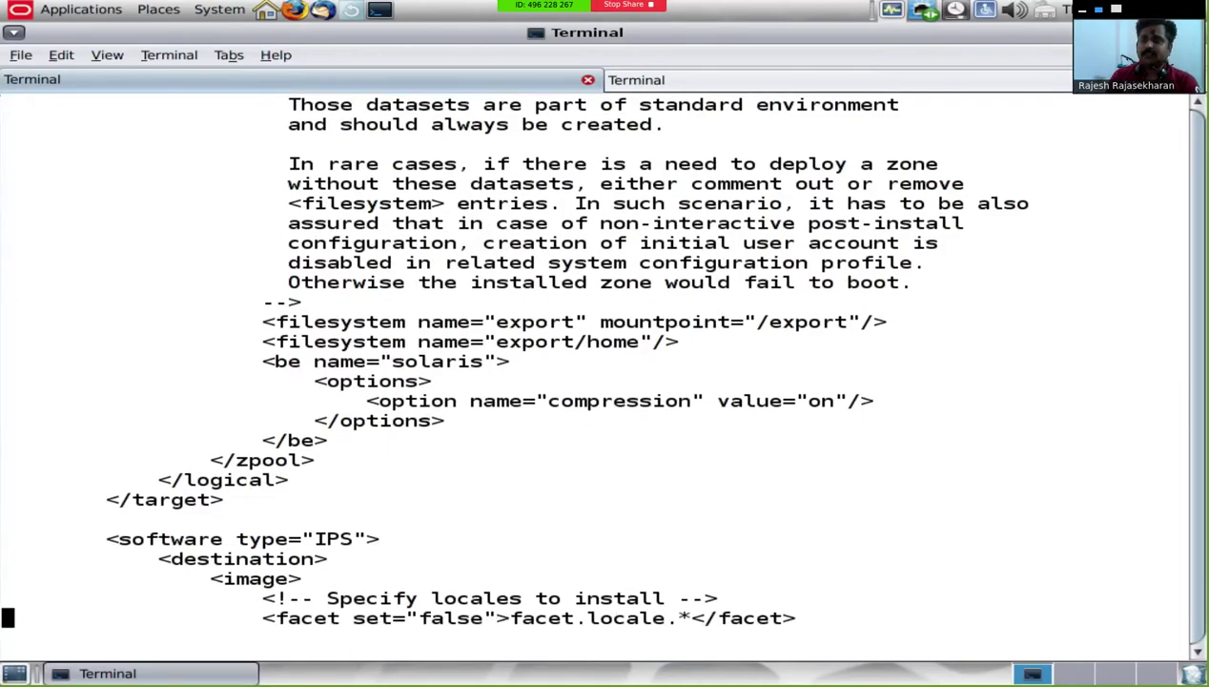
key("Down")
key("Down")
key("Down")
key("Down")
key("Down")
key("Down")
key("Down")
key("Down")
key("Down")
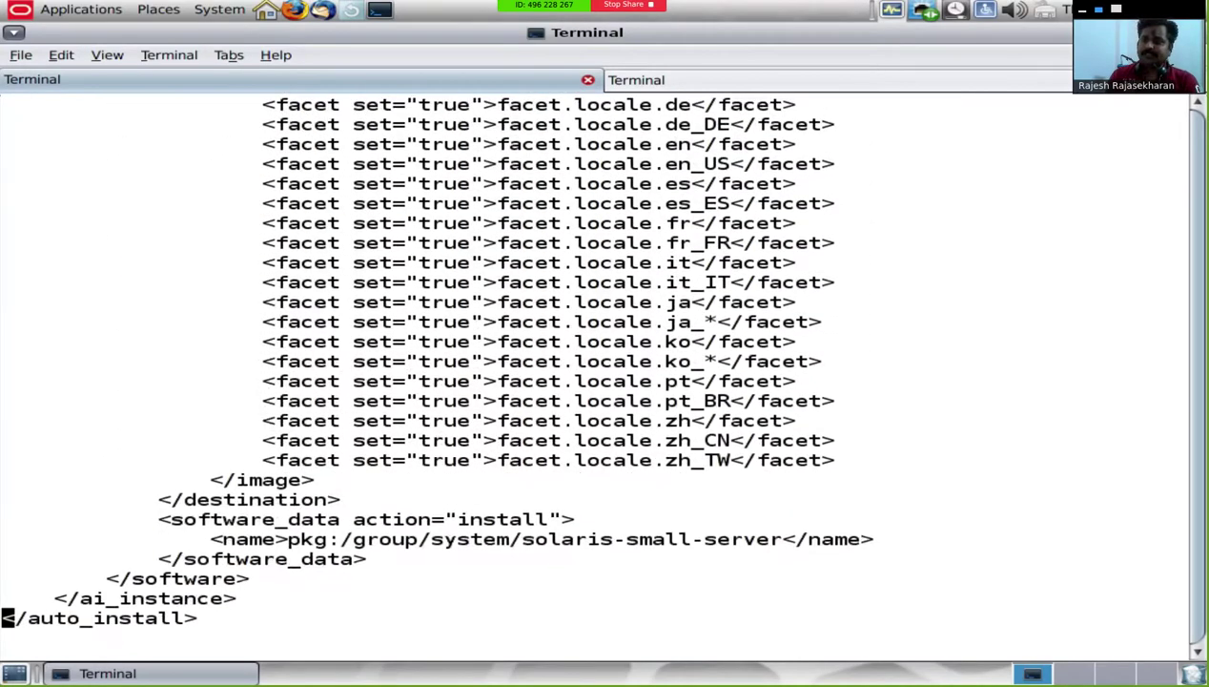
type(":q!")
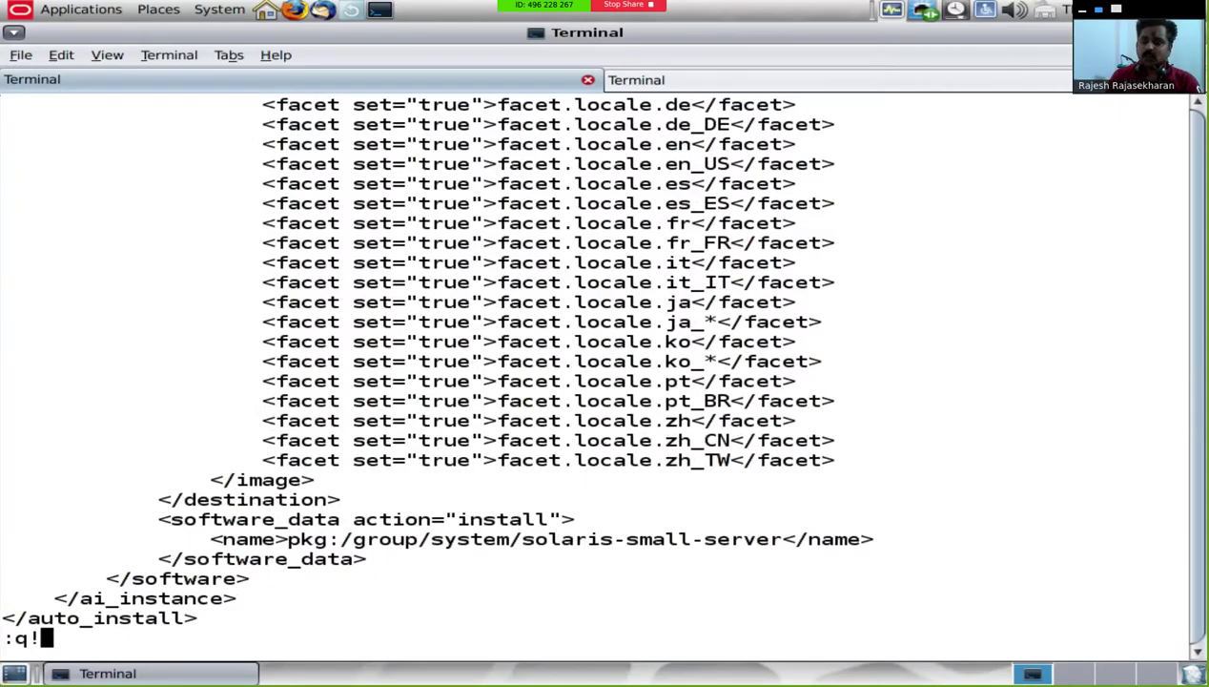
Step: Quit zone.xml without saving and clear the terminal screen
key("Return")
type("clear")
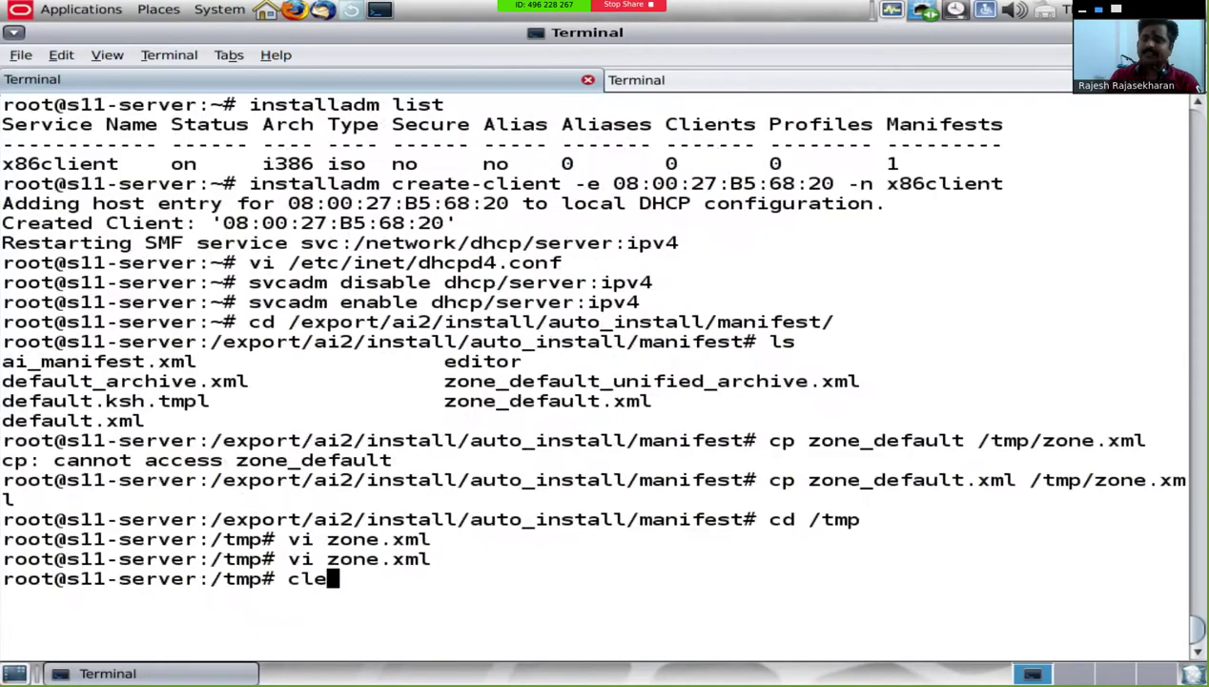
key("Return")
Step: Copy /export/ai2/install/auto_install/manifest/default.xml into /tmp
type("cp ")
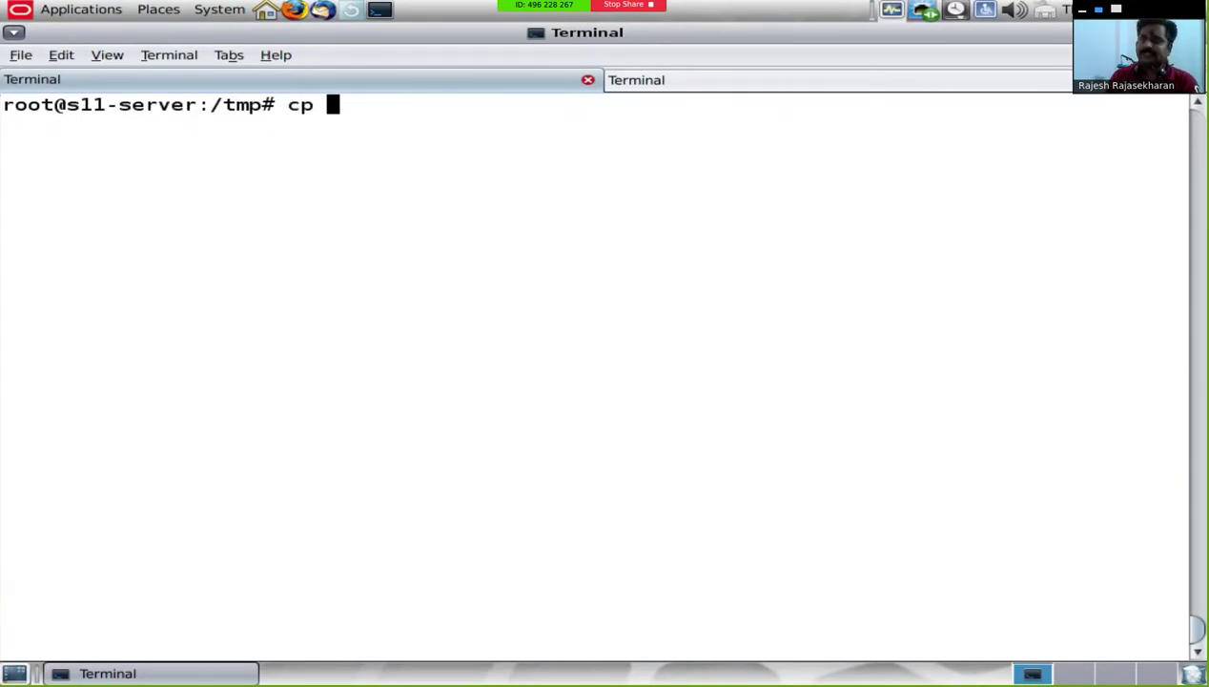
type("/export/")
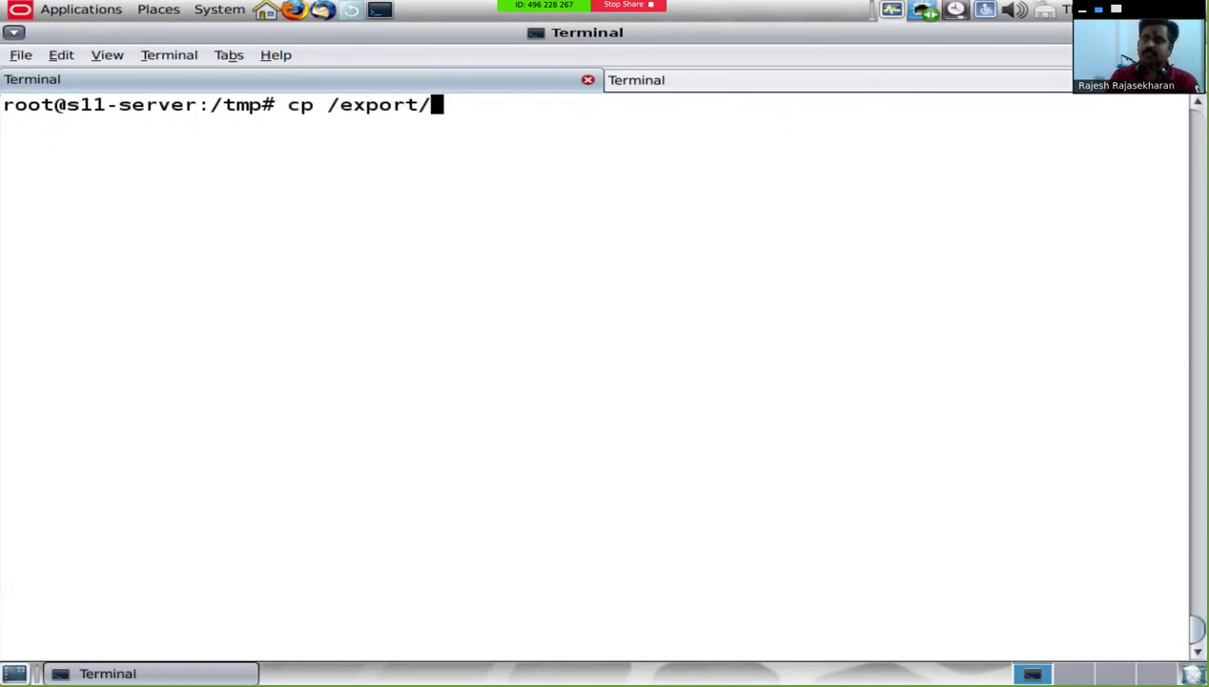
type("ai2/")
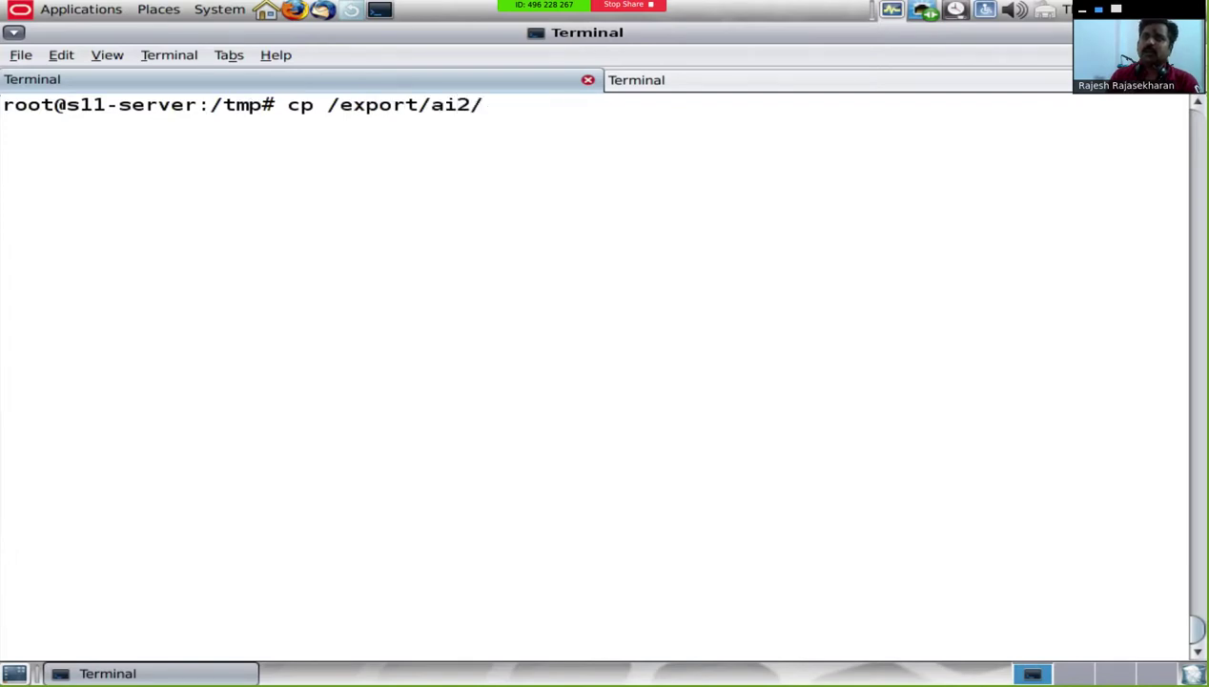
type("au")
type("o")
key("BackSpace")
key("BackSpace")
key("BackSpace")
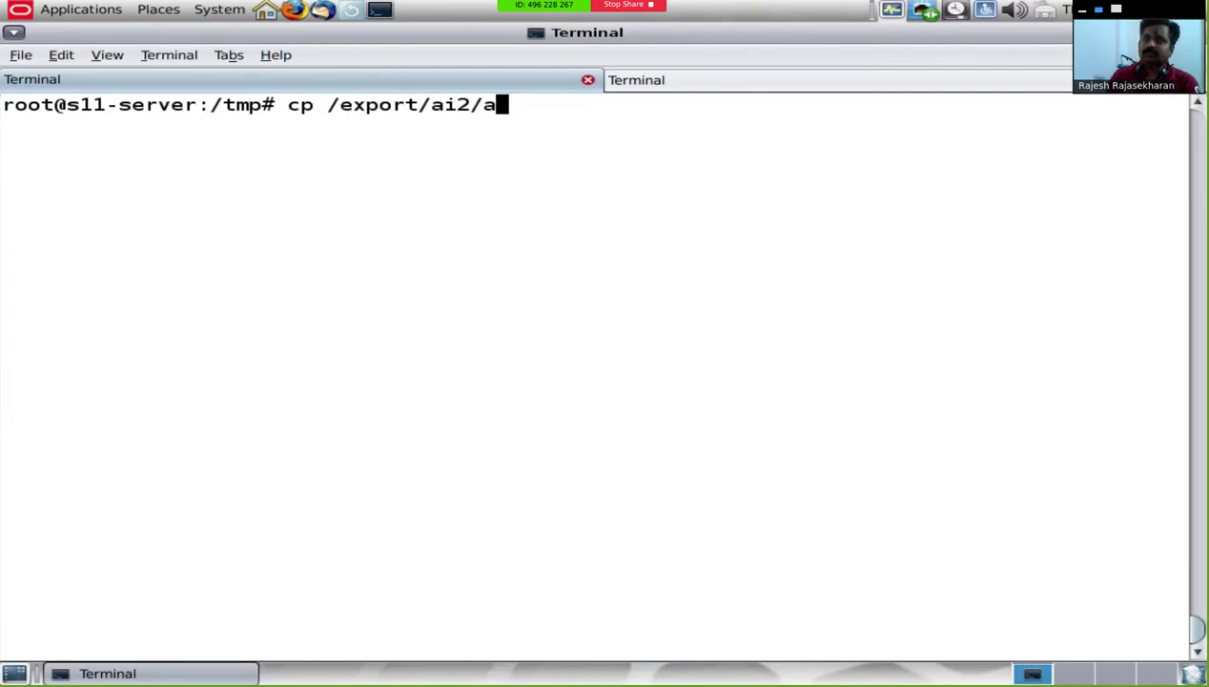
type("install/au")
key("Tab")
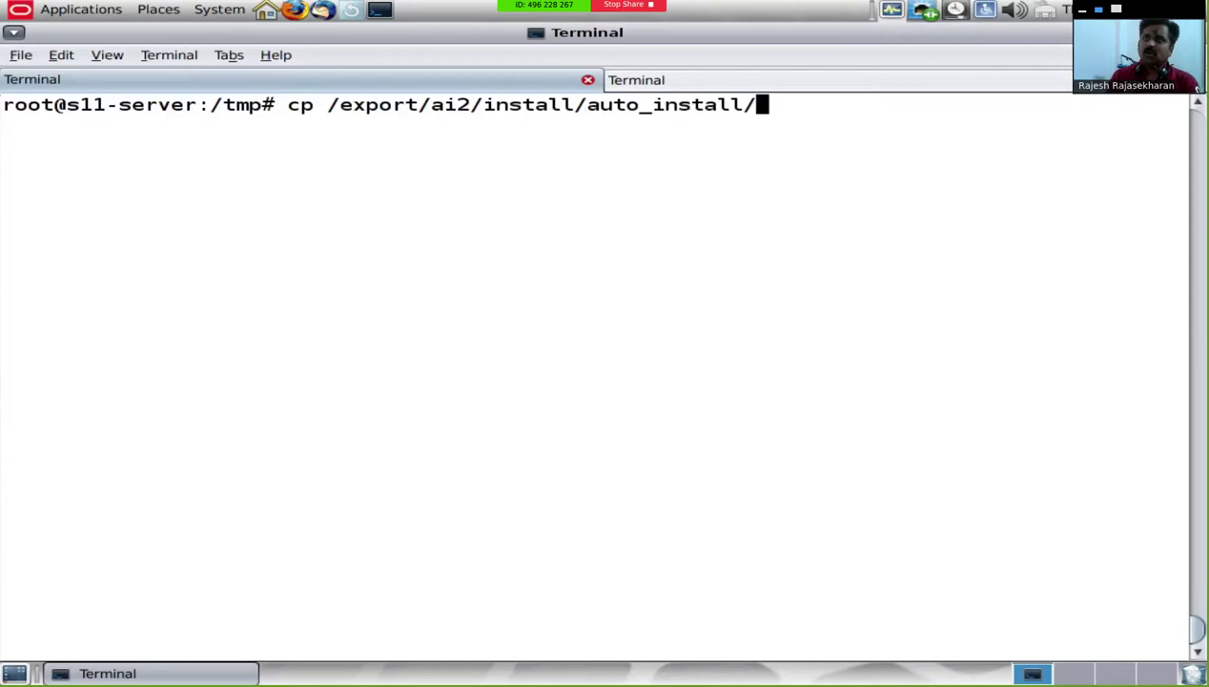
type("man")
key("Tab")
type("de")
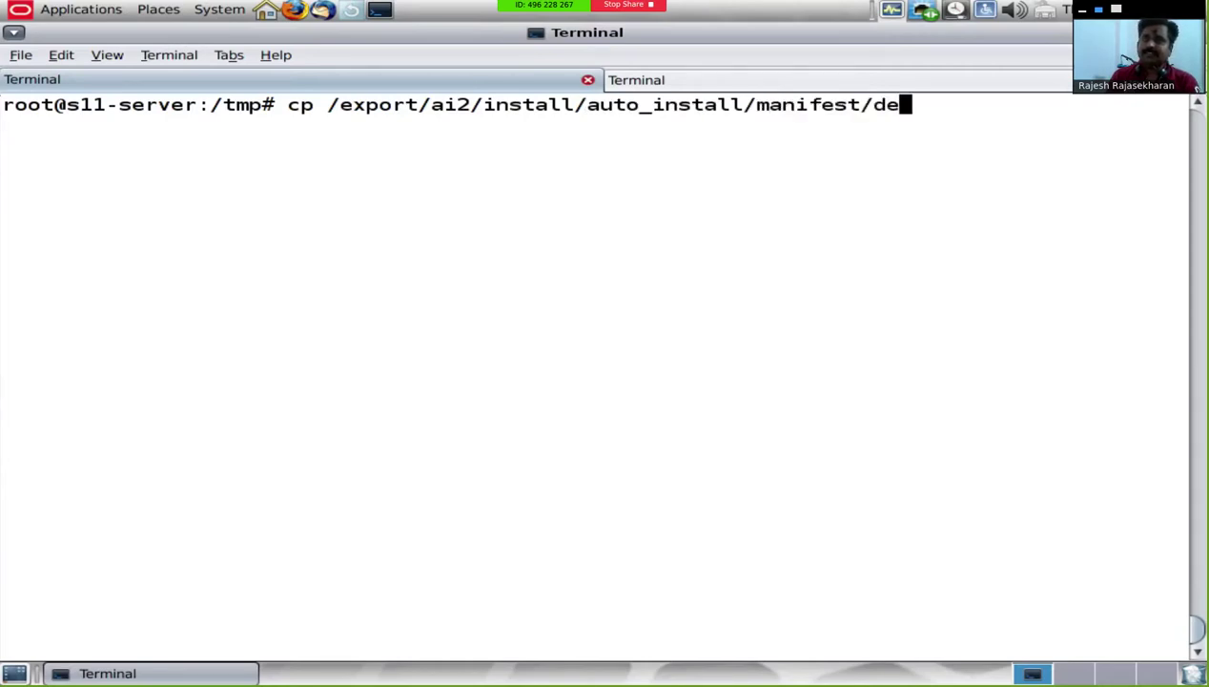
key("Tab")
key("Tab")
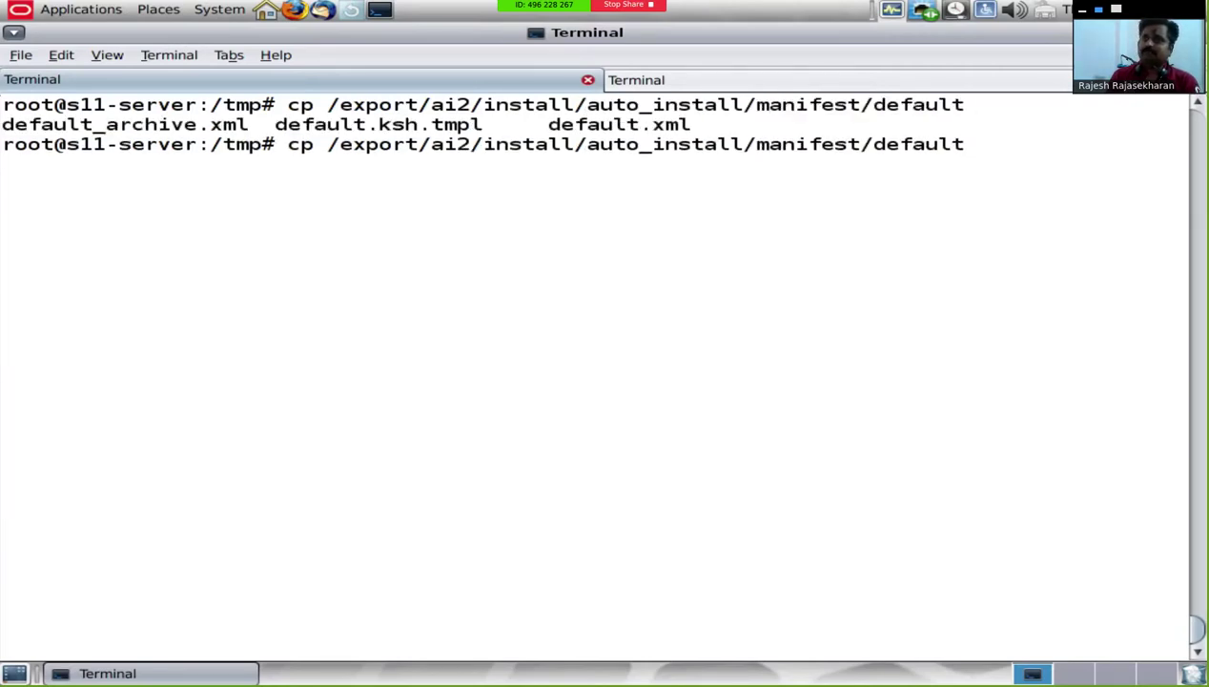
type(".x")
key("Tab")
type("/tmp")
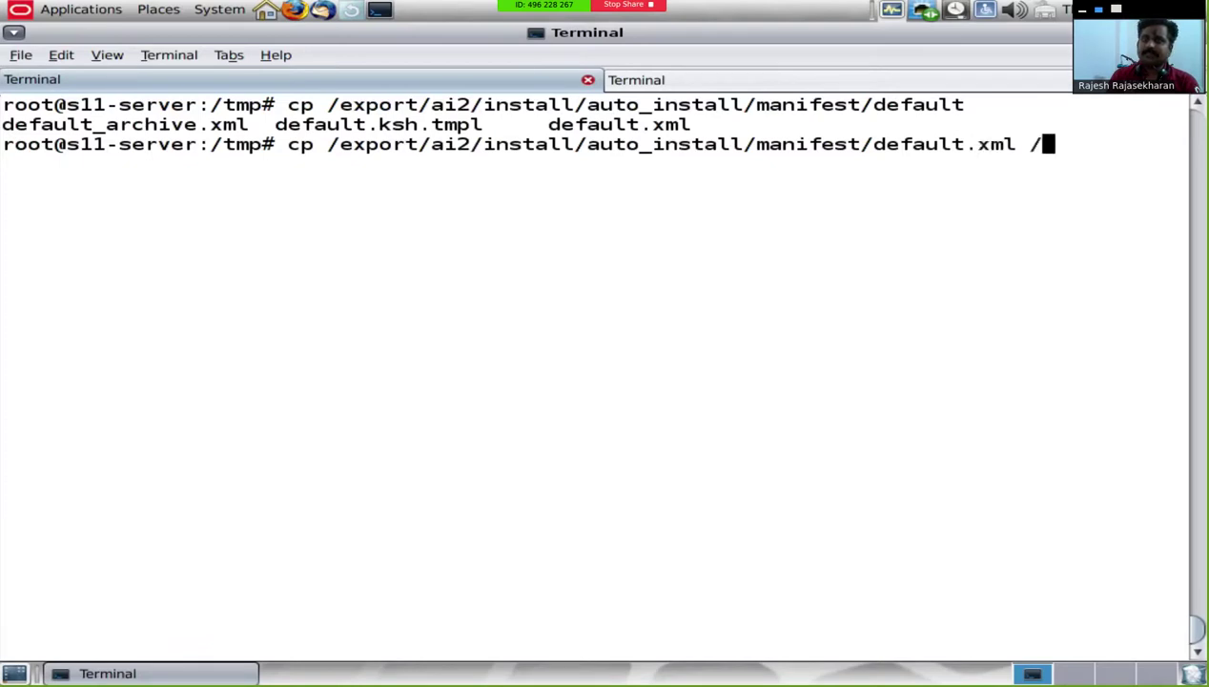
key("Return")
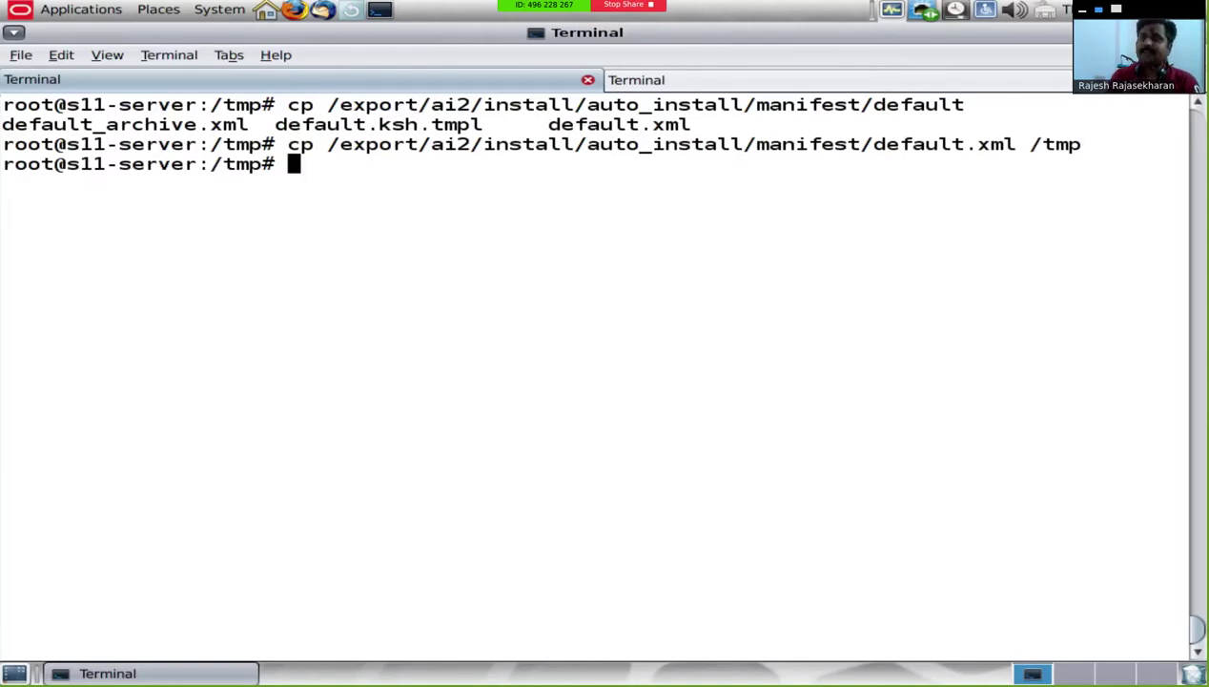
Step: Open default.xml in vi and move to the solaris publisher's origin name line
type("vi default.xml")
key("Return")
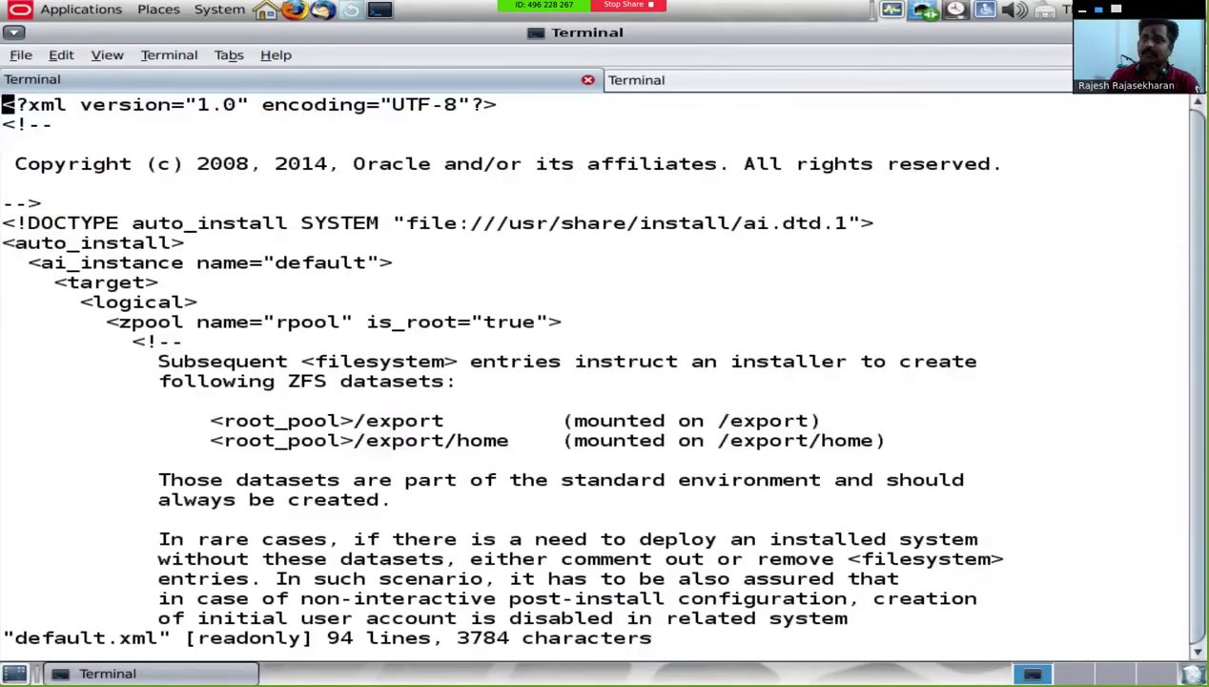
key("Down")
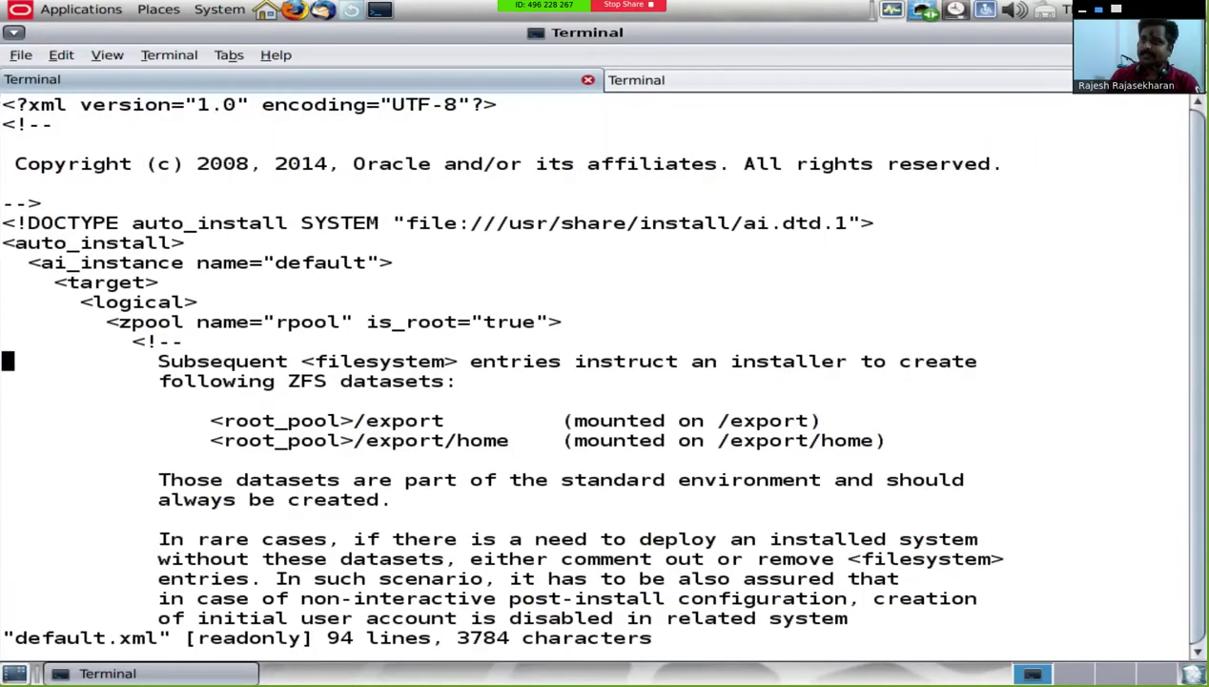
key("Down")
key("Down")
key("Down")
key("Down")
key("Down")
key("Down")
key("Down")
key("Down")
key("Down")
key("Down")
key("Down")
key("Down")
key("Down")
key("Down")
key("Down")
key("Down")
key("Down")
key("Down")
key("Down")
key("Down")
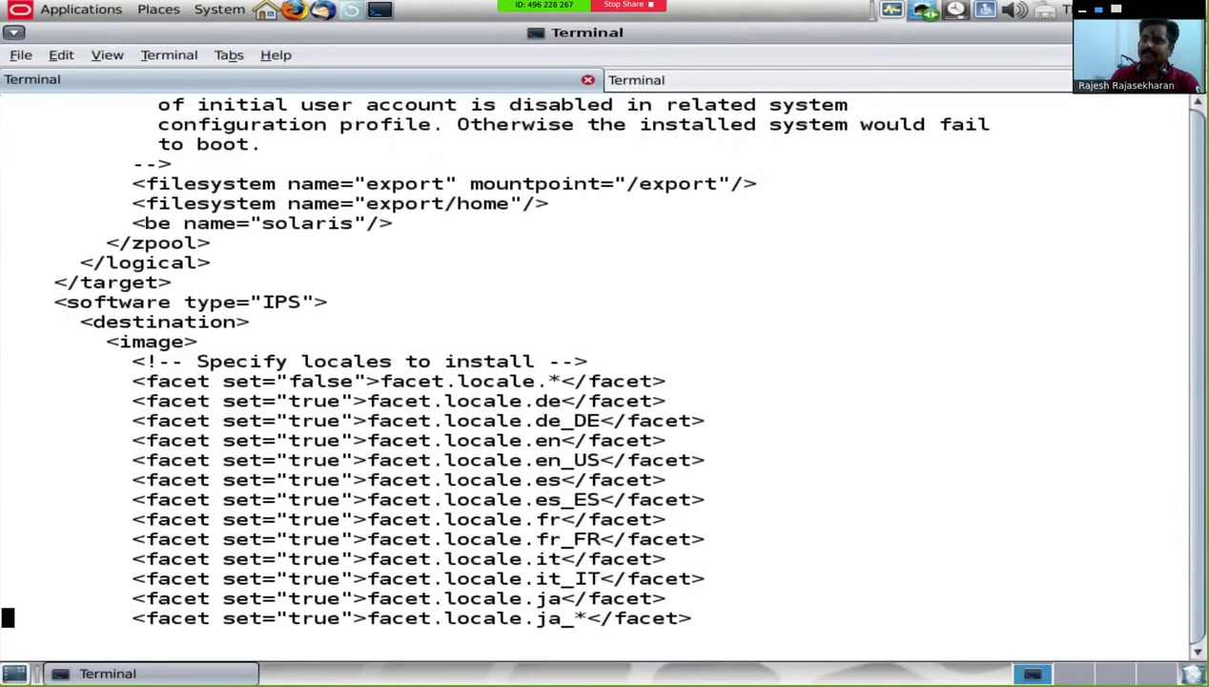
key("Down")
key("Down")
key("Down")
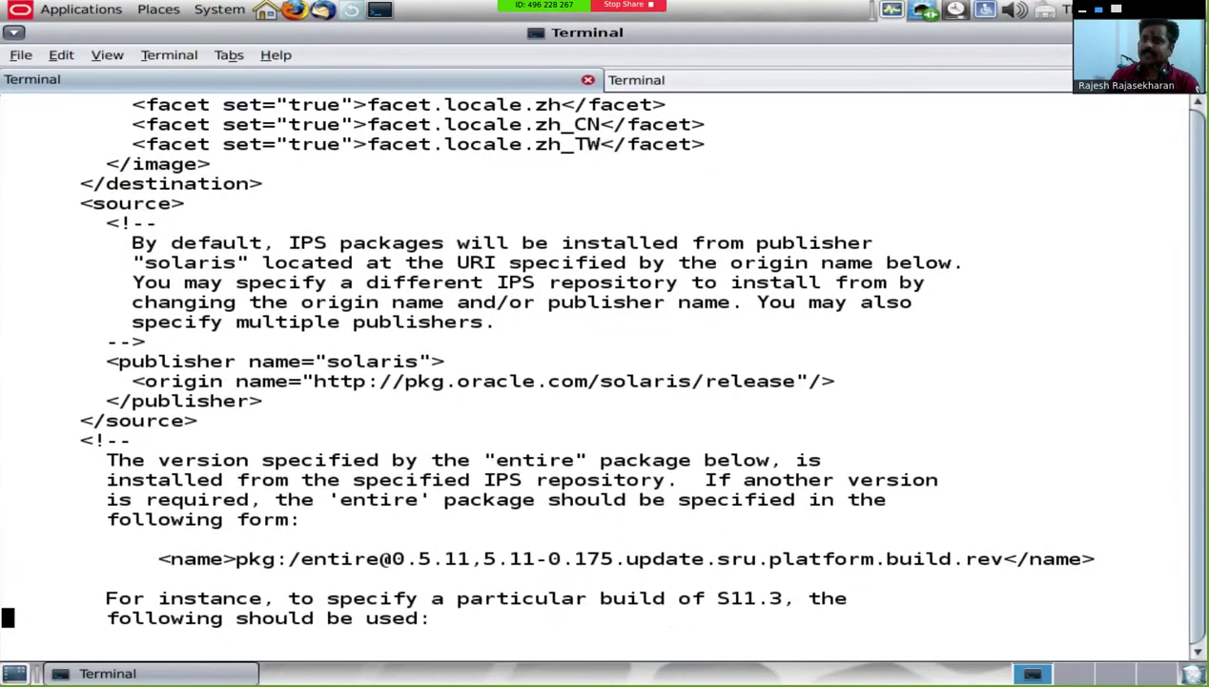
key("Up")
key("Up")
key("Up")
key("Up")
key("Up")
key("Up")
key("Up")
key("Up")
key("Up")
key("Up")
key("Up")
key("Up")
key("Right")
key("Right")
key("Right")
key("Right")
key("Right")
key("Right")
key("Right")
key("Right")
key("Right")
key("Right")
key("Right")
key("Right")
key("Right")
key("Right")
key("Right")
key("Right")
key("Right")
key("Right")
key("Right")
key("Right")
key("Right")
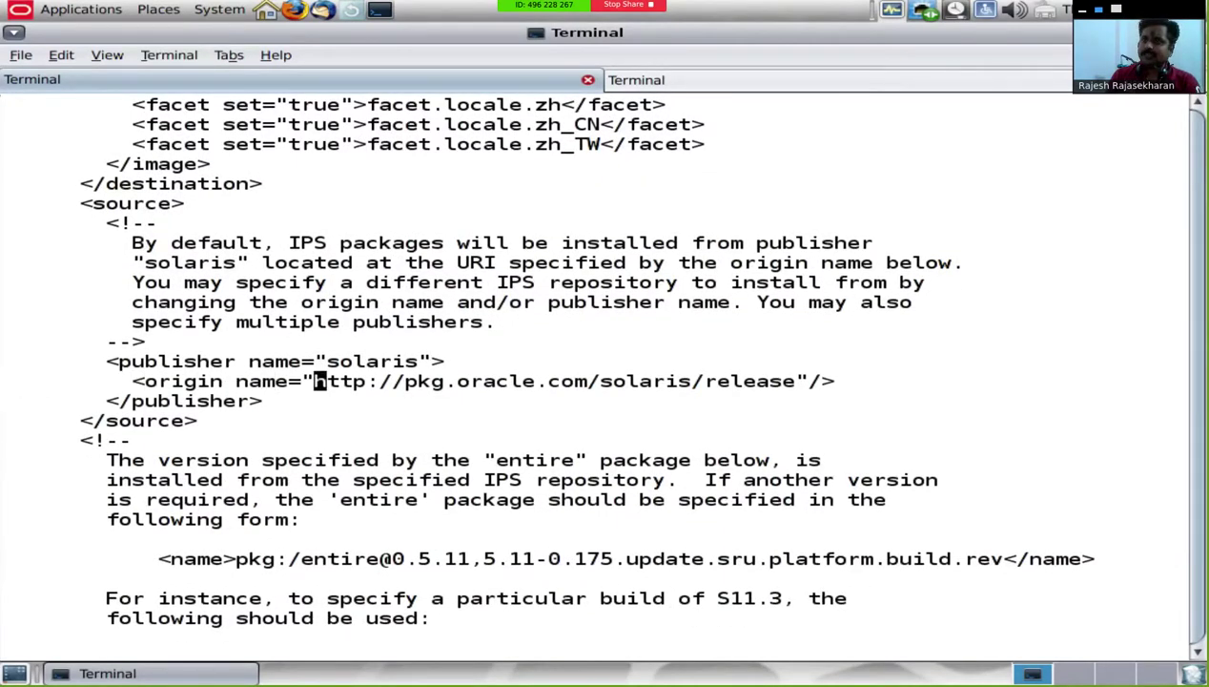
Step: Replace the old Oracle origin URL with 192.168.0.100
key("i")
key("Delete")
key("Delete")
key("Delete")
key("Delete")
key("Delete")
key("Delete")
key("Delete")
key("Delete")
key("Delete")
key("Delete")
key("Delete")
key("Delete")
key("Delete")
key("Delete")
key("Delete")
key("Delete")
key("Delete")
key("Delete")
key("Delete")
key("Delete")
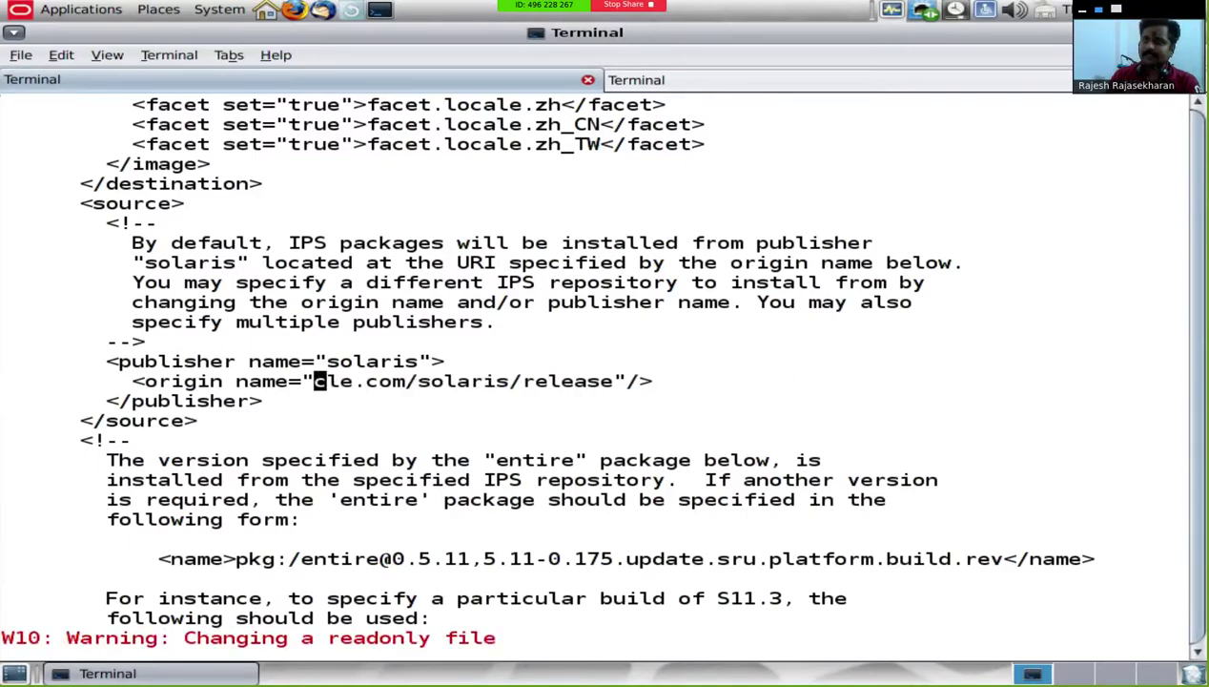
key("Delete")
key("Delete")
key("Delete")
key("Delete")
key("Delete")
key("Delete")
key("Delete")
key("Delete")
key("Delete")
key("Delete")
key("Delete")
key("Delete")
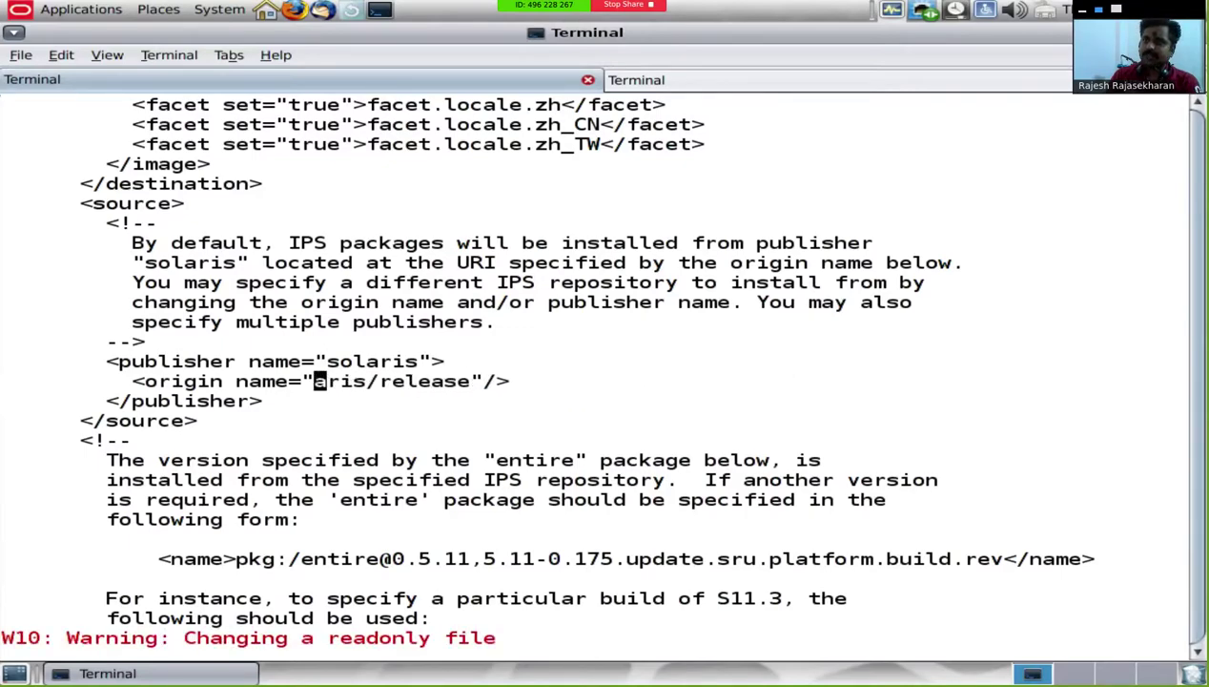
key("Delete")
key("Delete")
key("Delete")
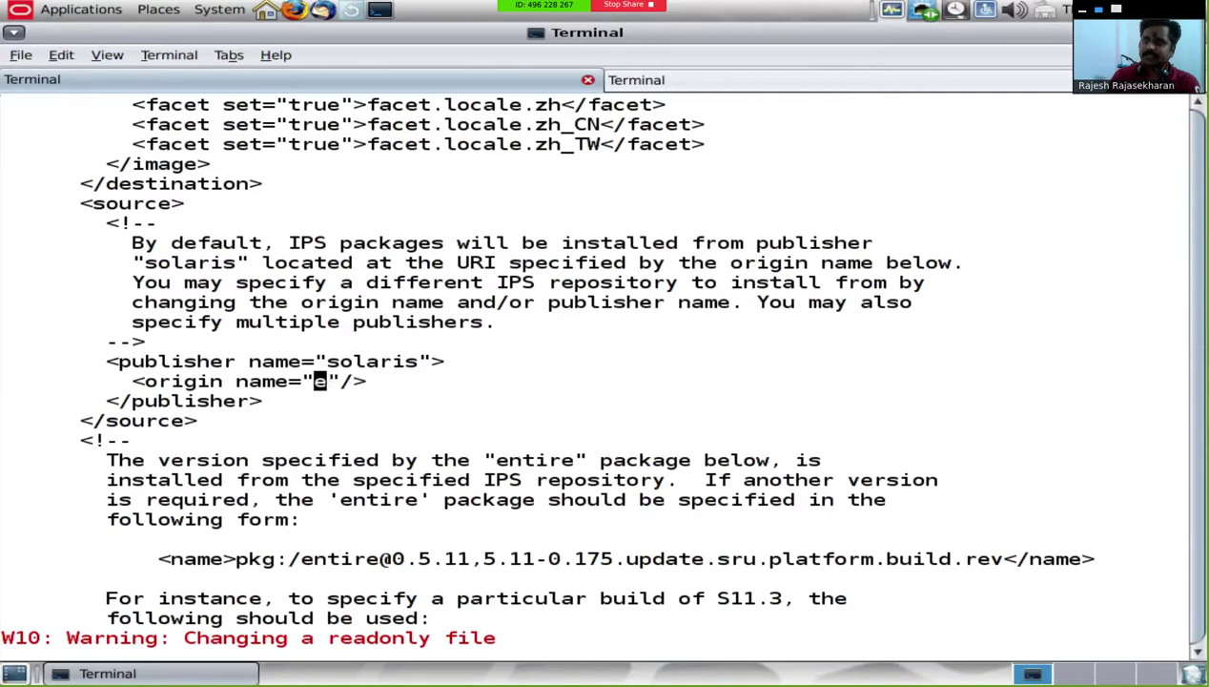
type("192.168.")
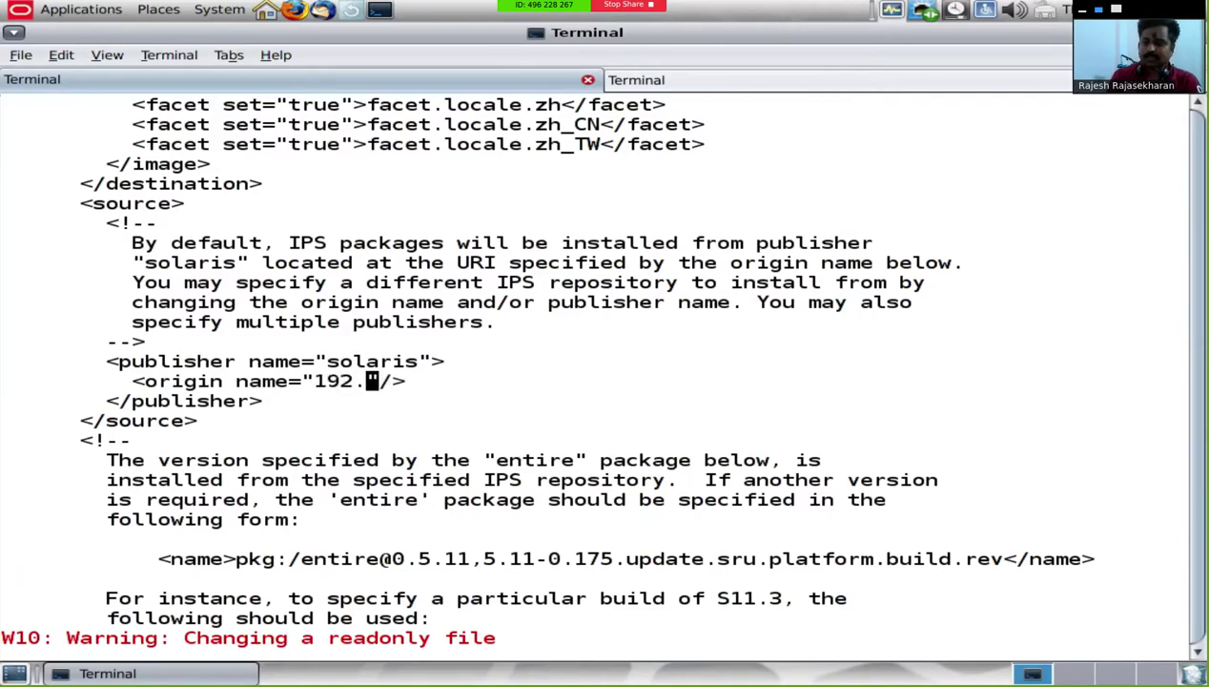
type("0.100")
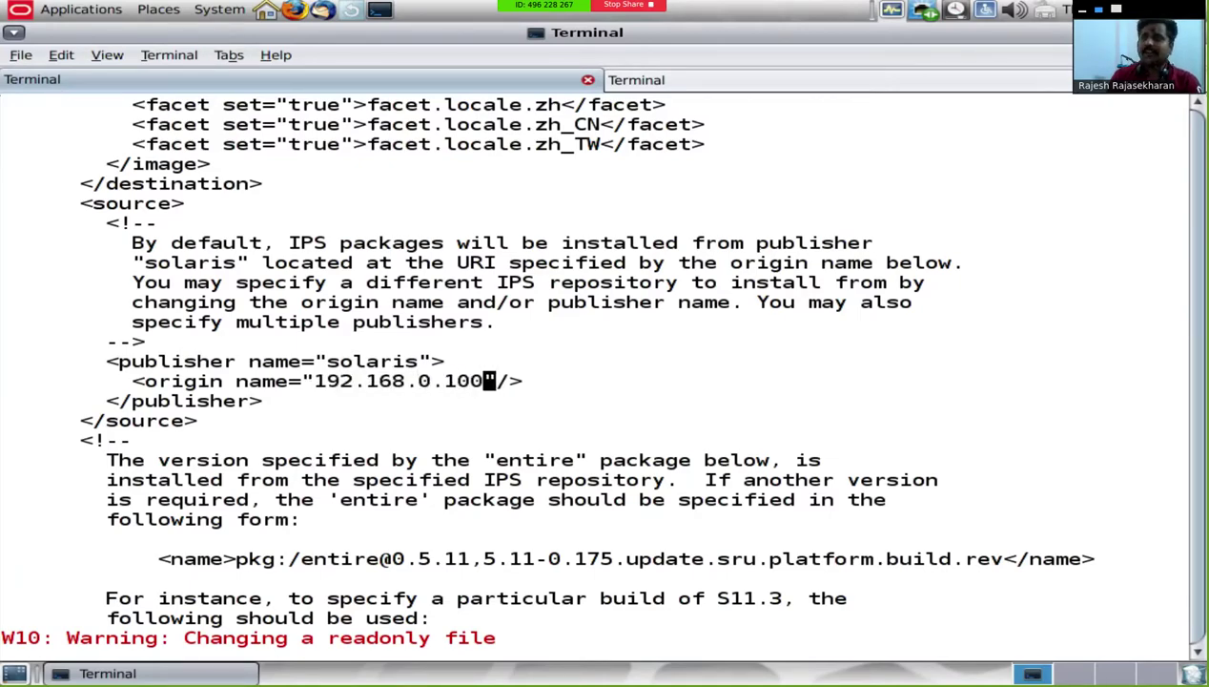
key("Escape")
key("Left")
key("Left")
key("Left")
key("Left")
key("Left")
key("Left")
key("Left")
key("Left")
key("Left")
key("Left")
key("Left")
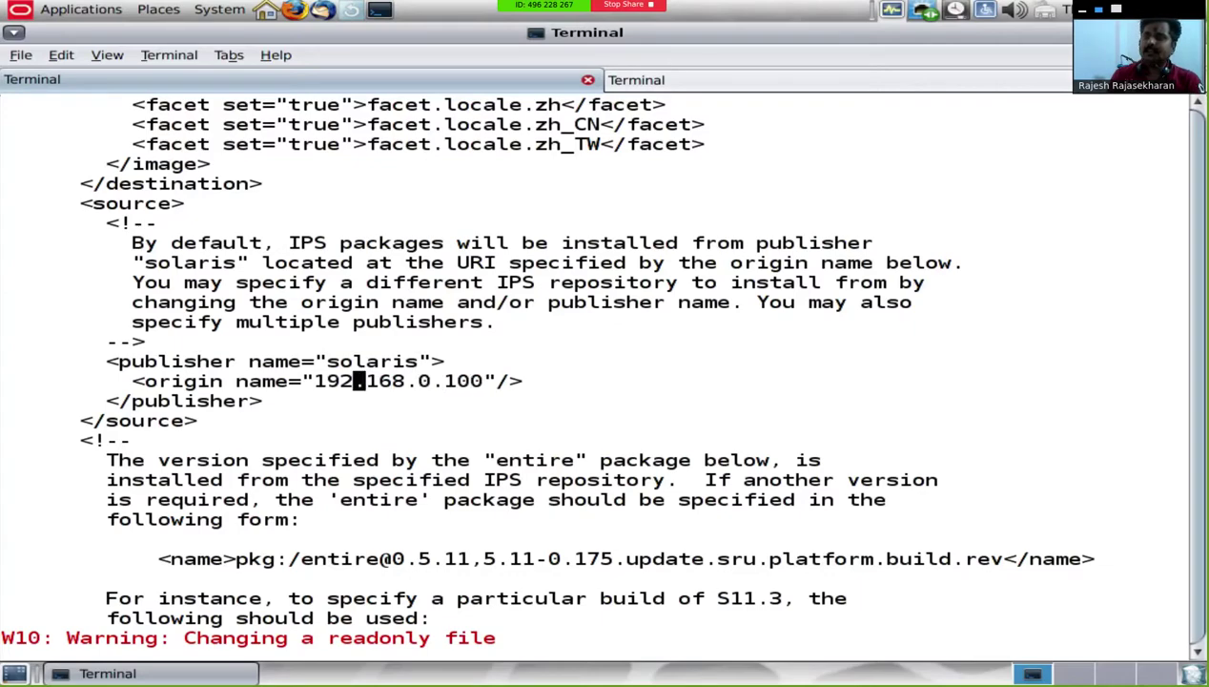
type("ie")
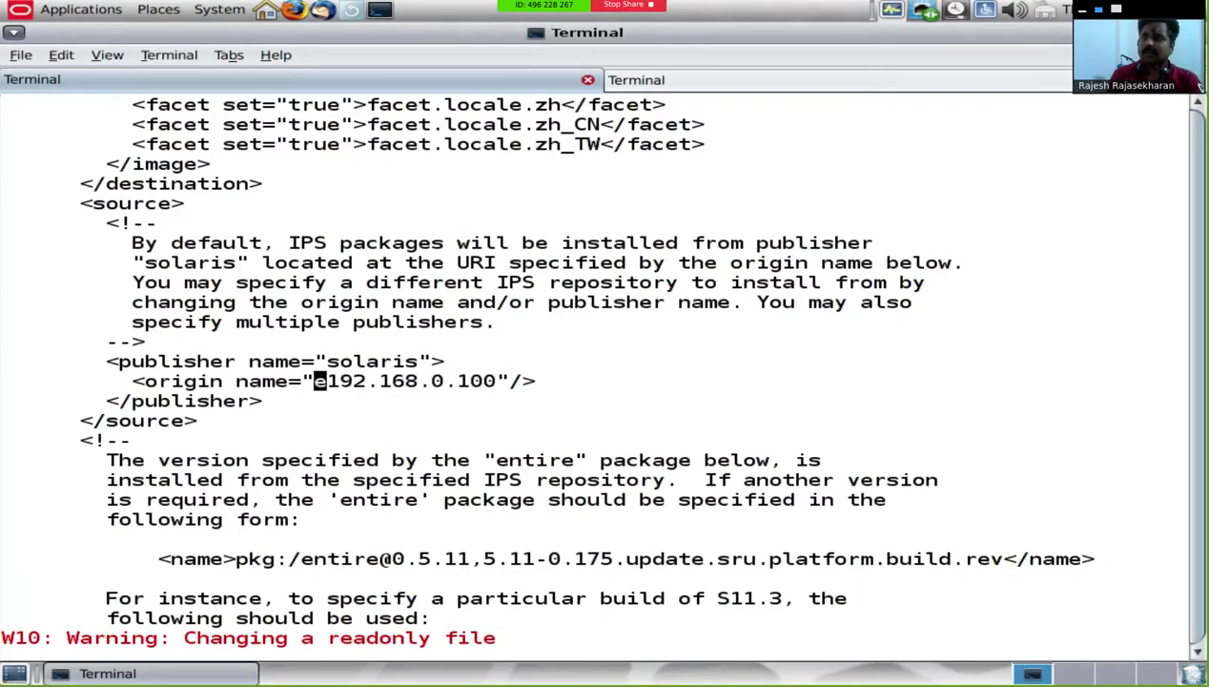
key("BackSpace")
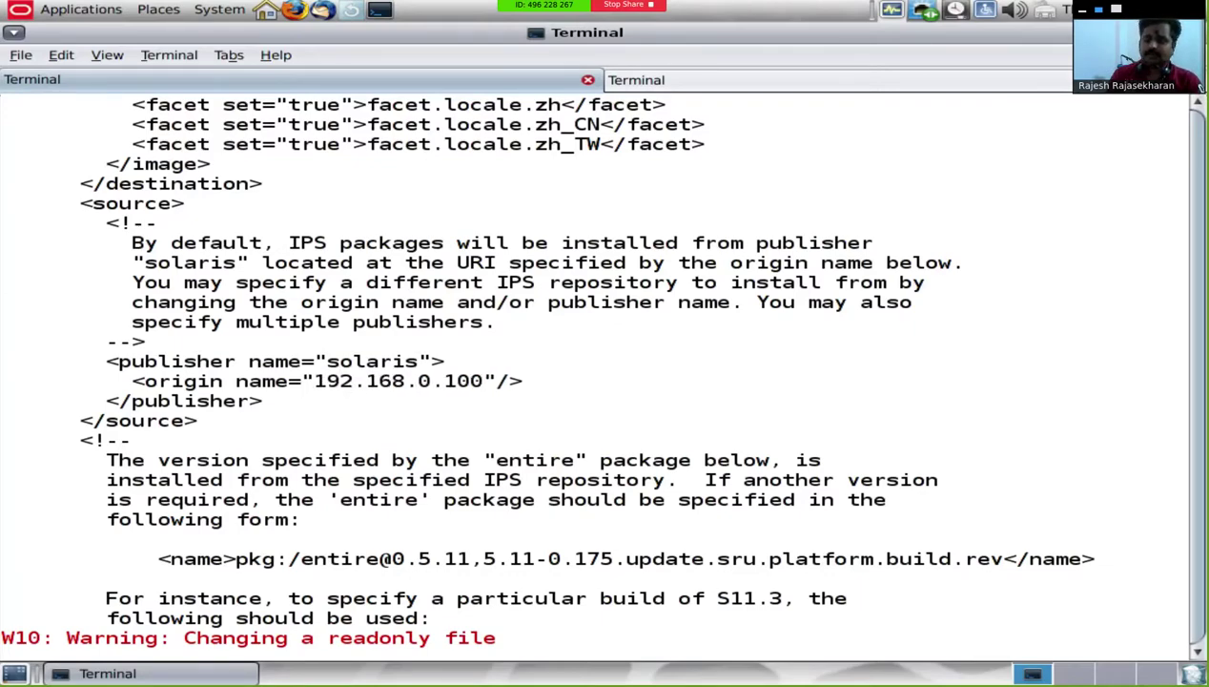
type("http://")
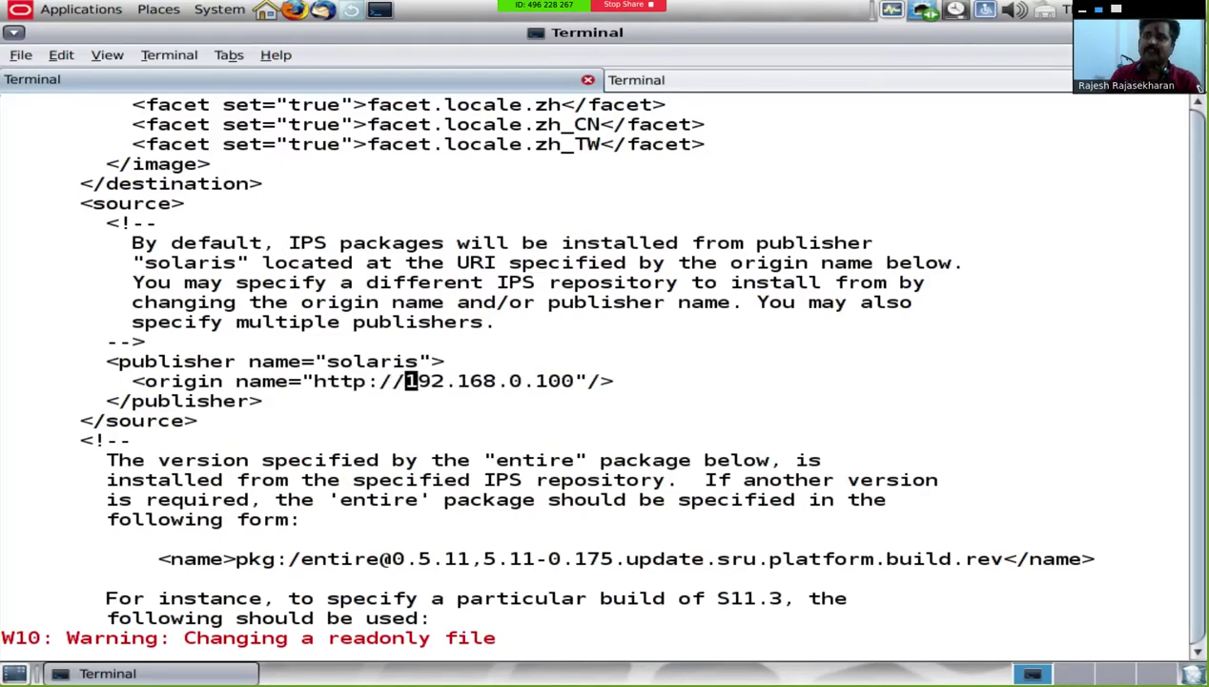
key("Escape")
key("l")
key("l")
key("l")
key("l")
key("l")
key("l")
key("l")
key("l")
key("l")
key("l")
key("l")
key("l")
key("l")
key("l")
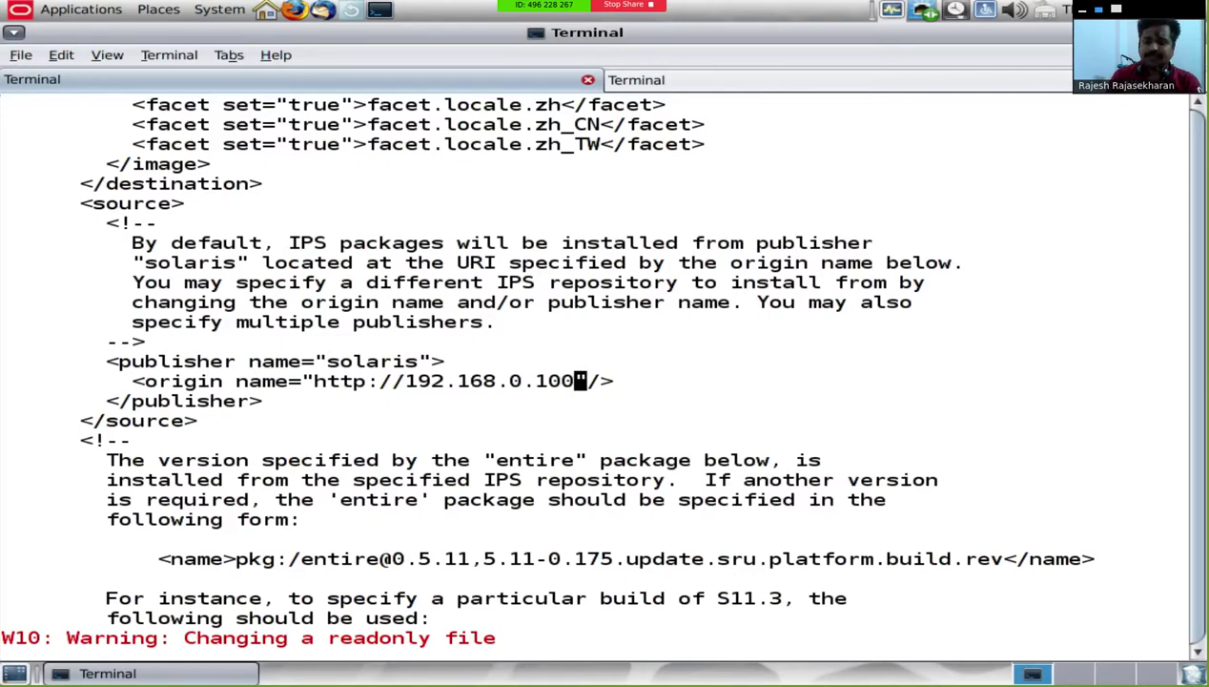
type("i/")
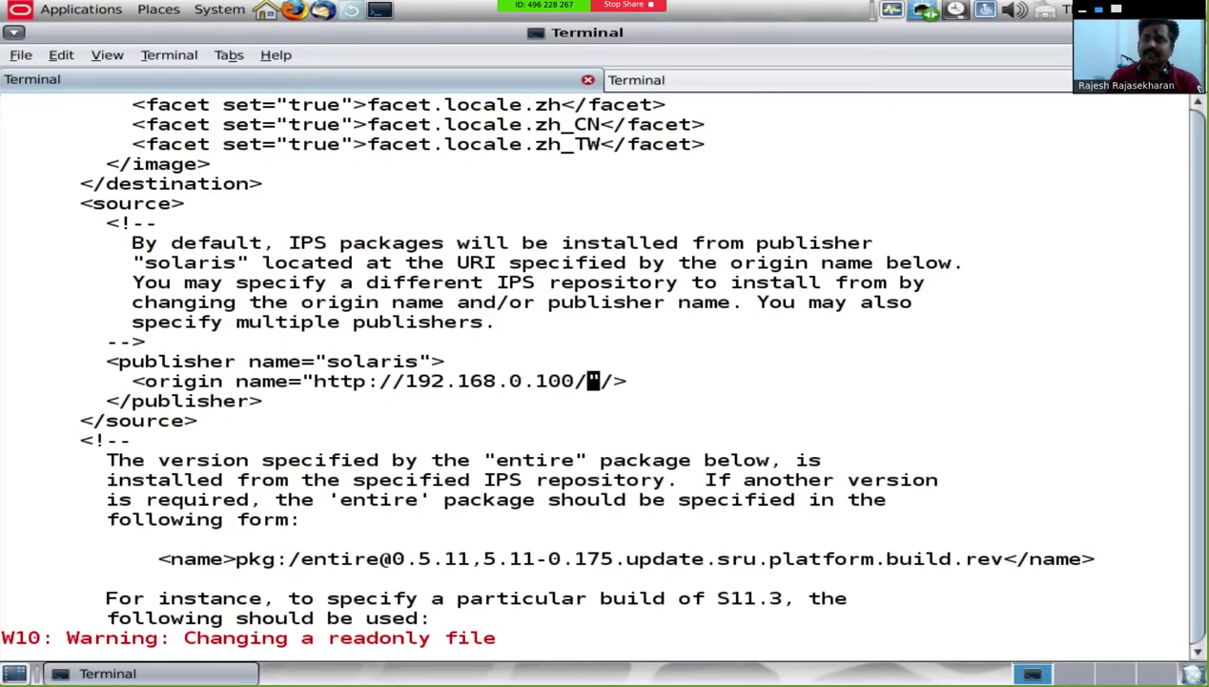
Step: Add <configure type="zone" name="zone" source="file:///net/192.168.0.100/export/share/zone"/> at the closing ai_instance tag
key("j")
key("j")
key("j")
key("j")
key("j")
key("j")
key("j")
key("j")
key("j")
key("j")
key("j")
key("j")
key("j")
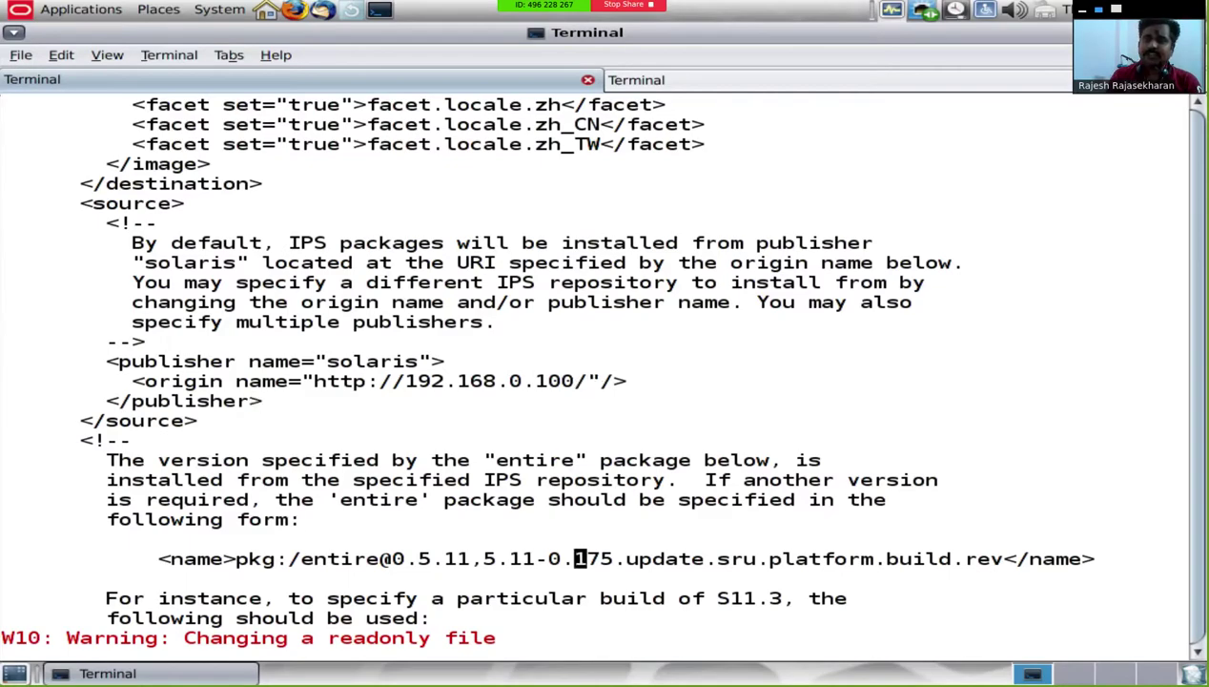
key("j")
key("j")
key("j")
key("j")
key("j")
key("j")
key("j")
key("j")
key("j")
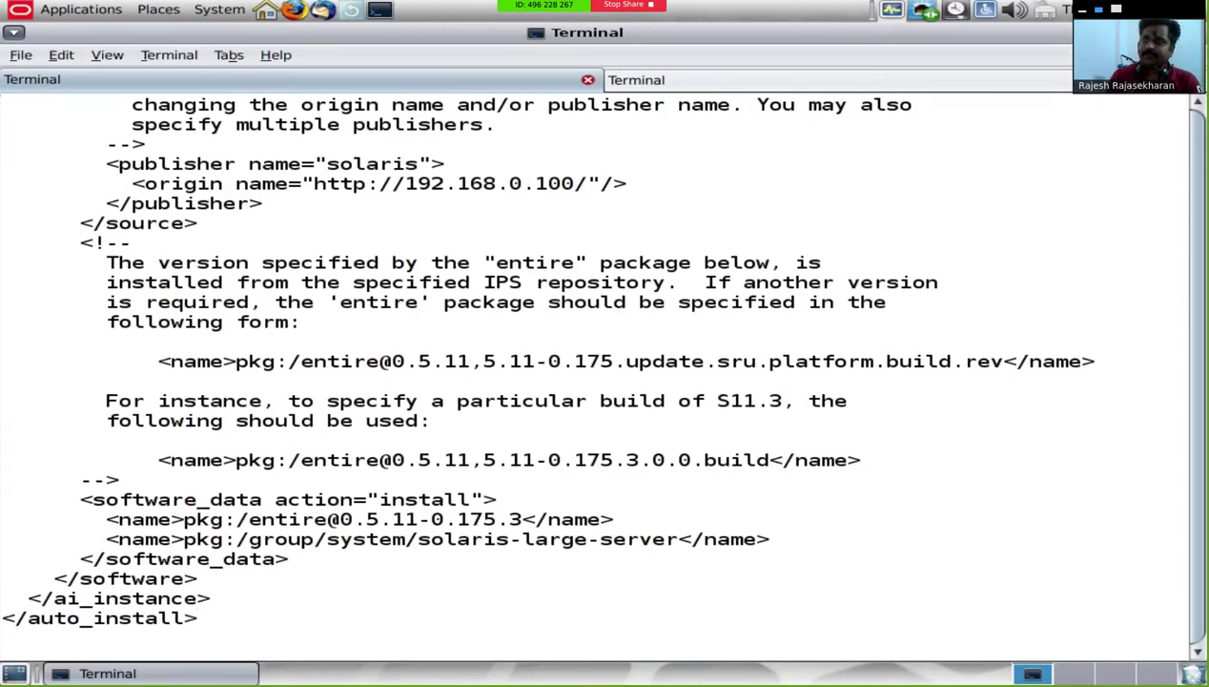
key("k")
type("o")
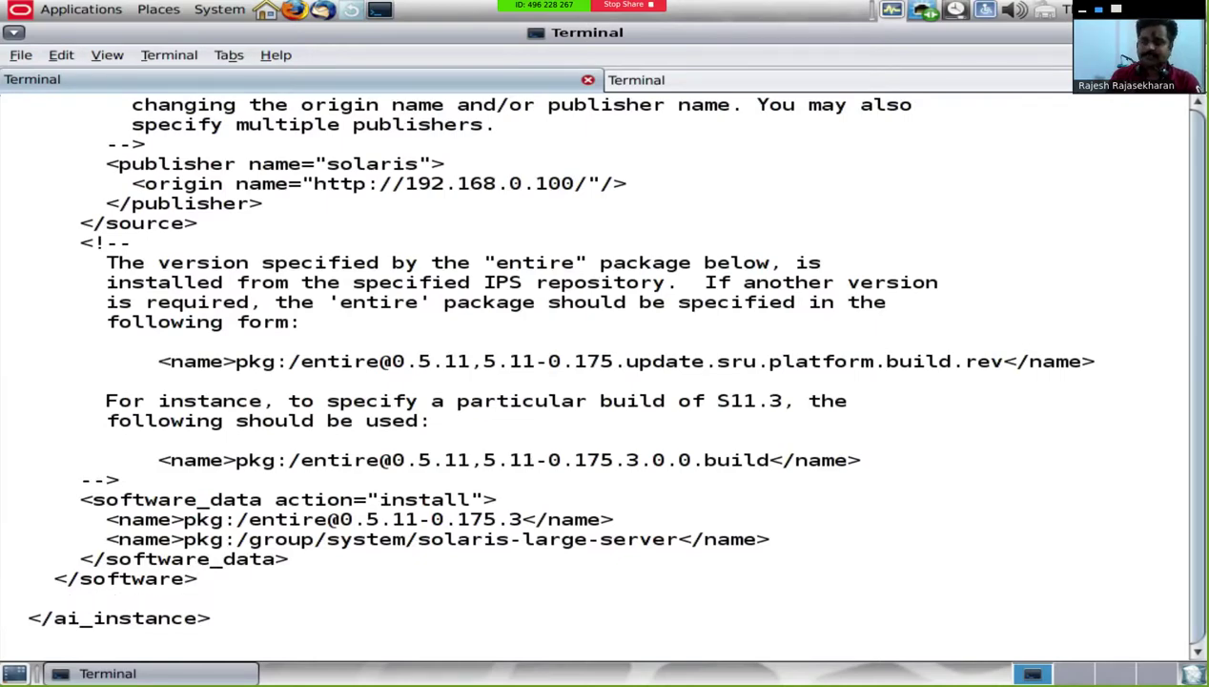
type("<configure")
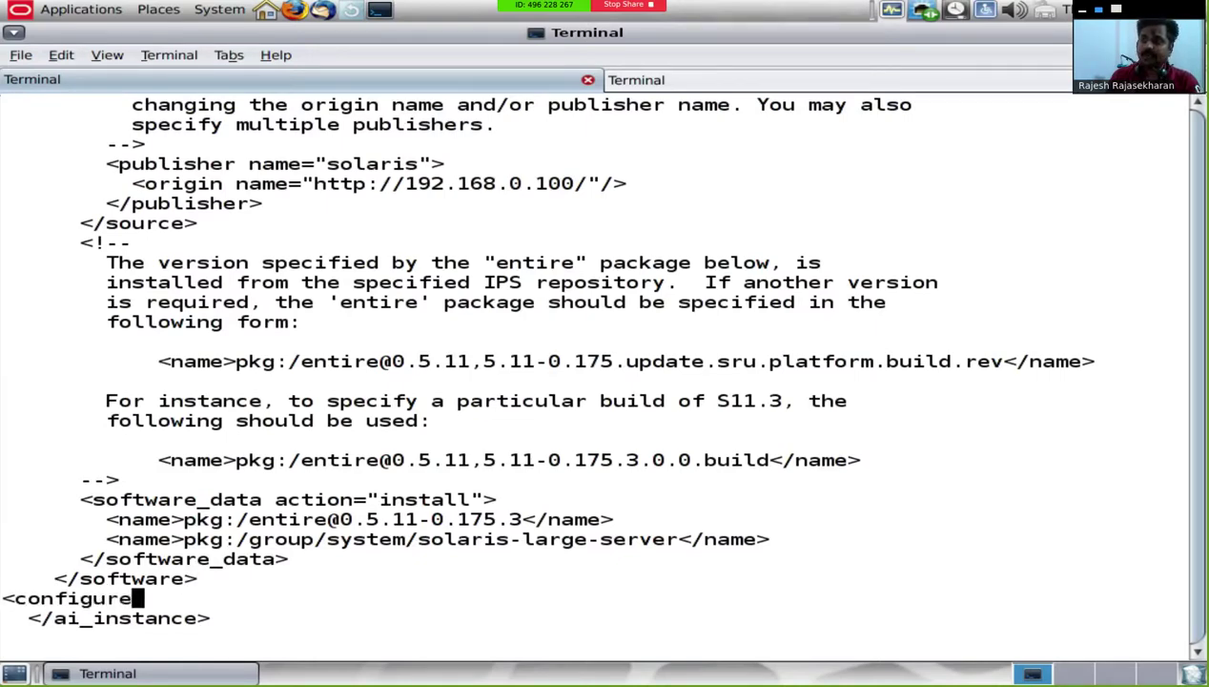
type(" type=\"zone")
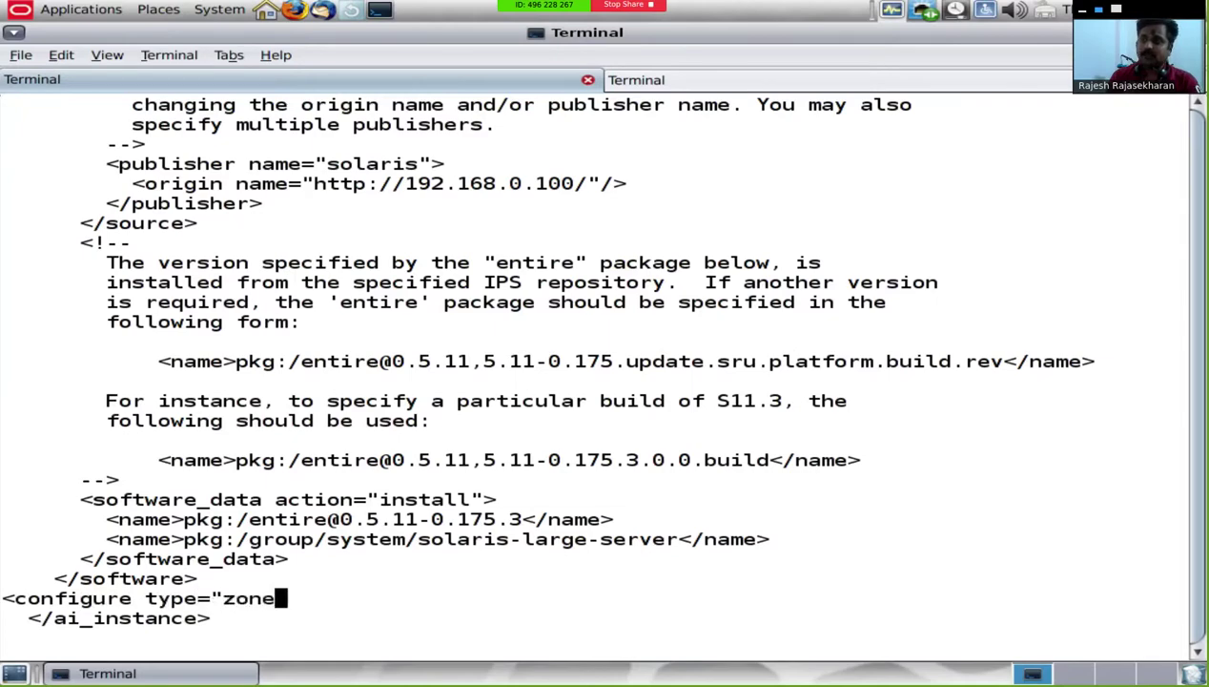
type("\" name")
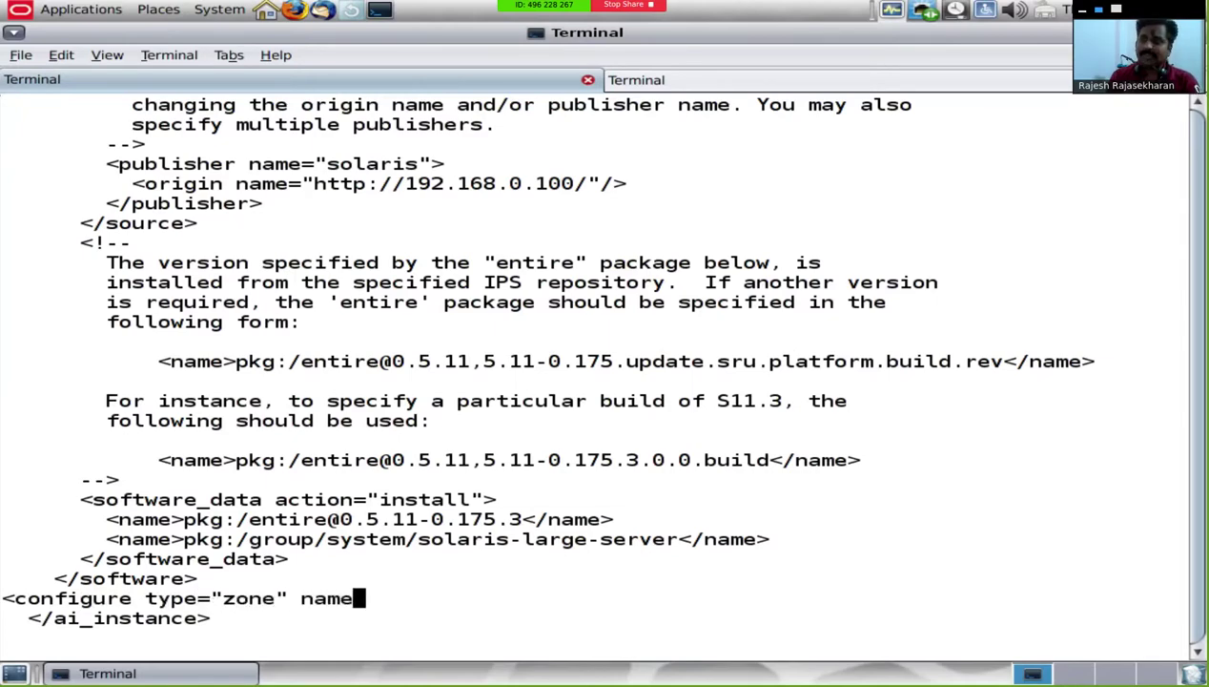
type("=\"zone\" ")
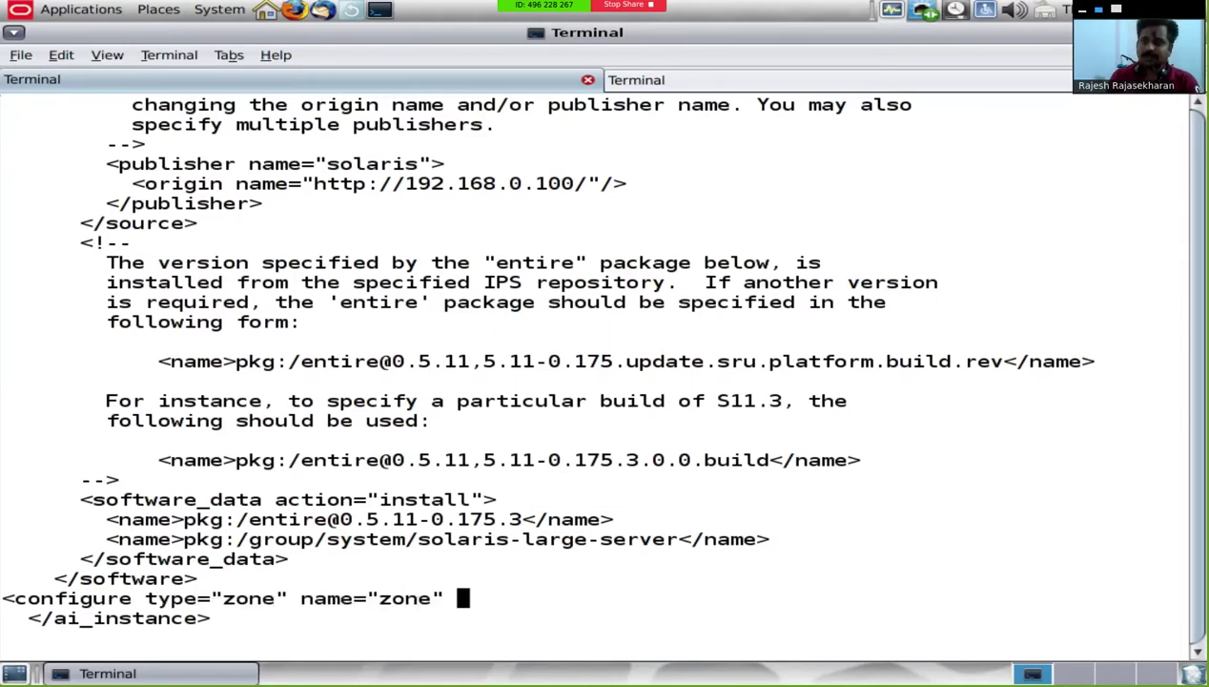
type("s")
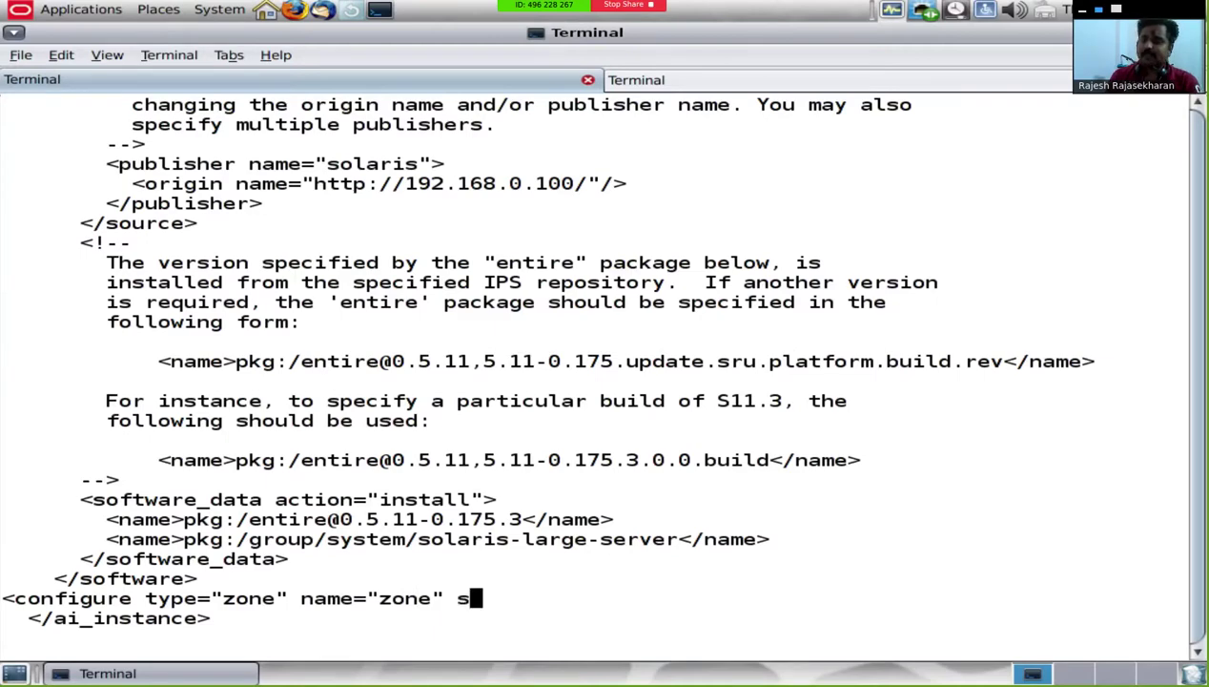
type("ource=")
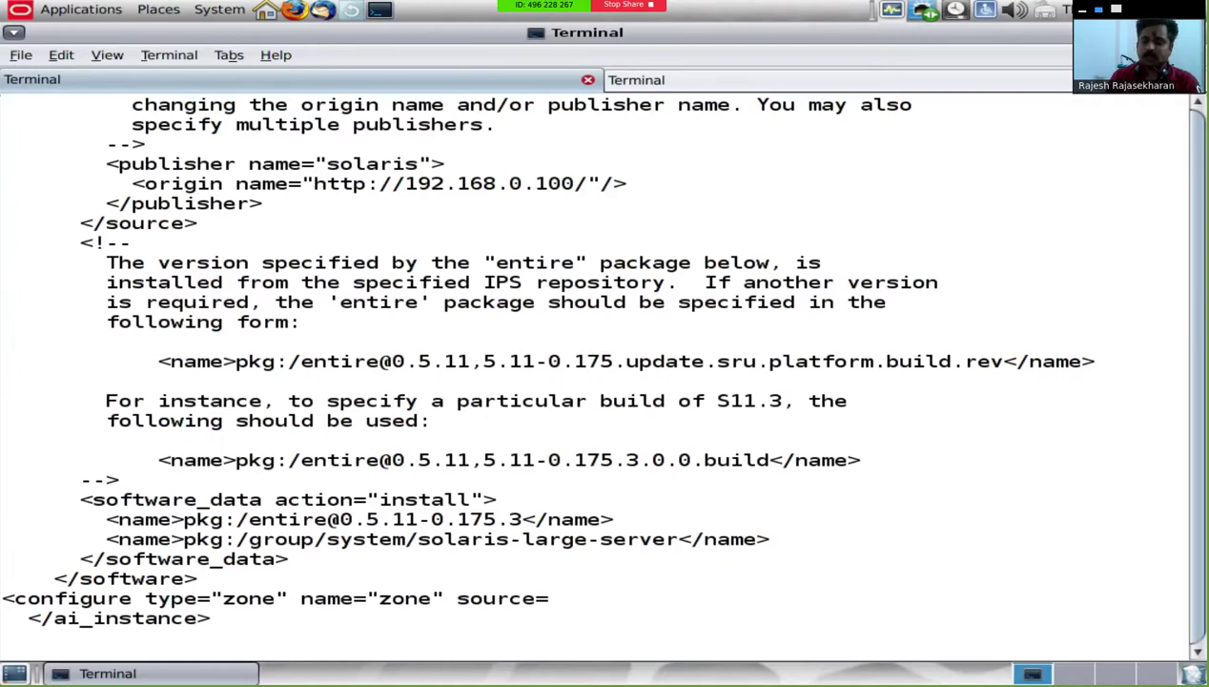
type("\"file:/")
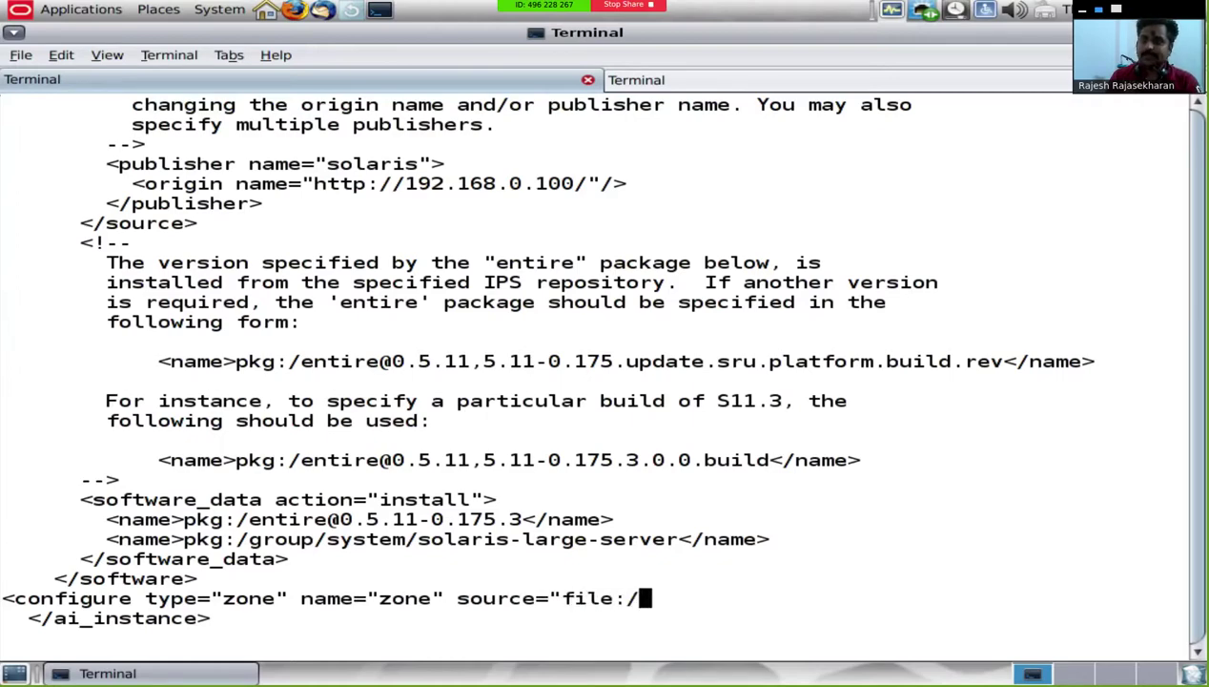
type("//")
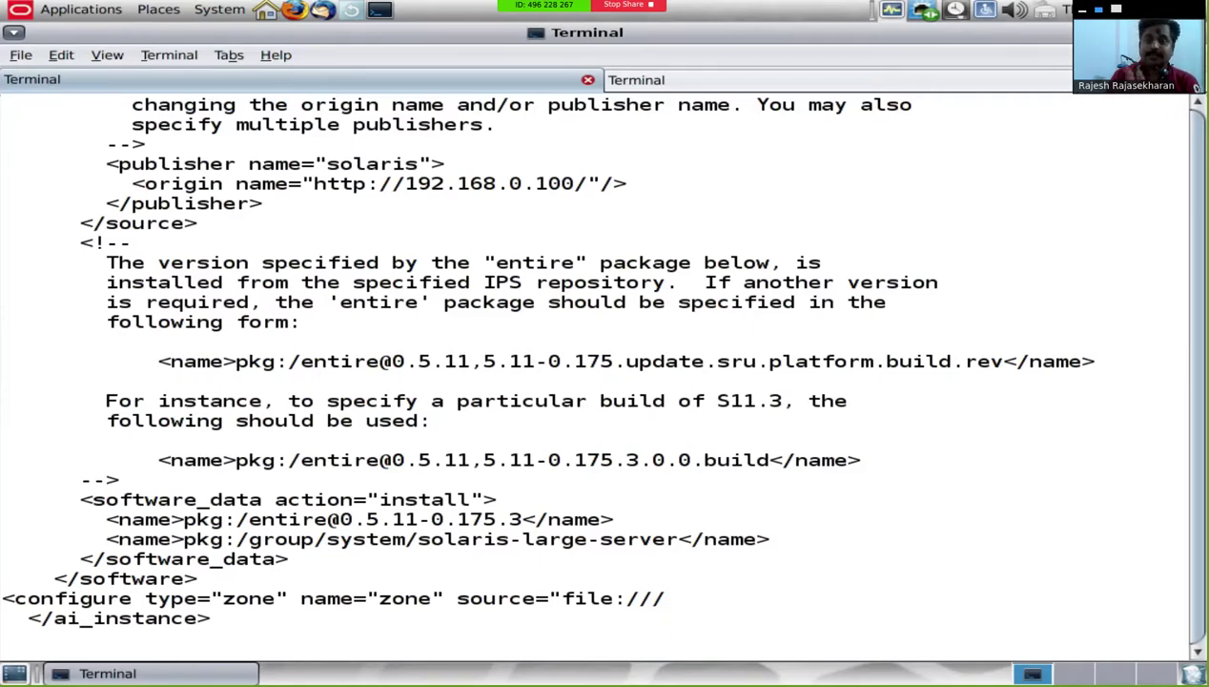
type("net")
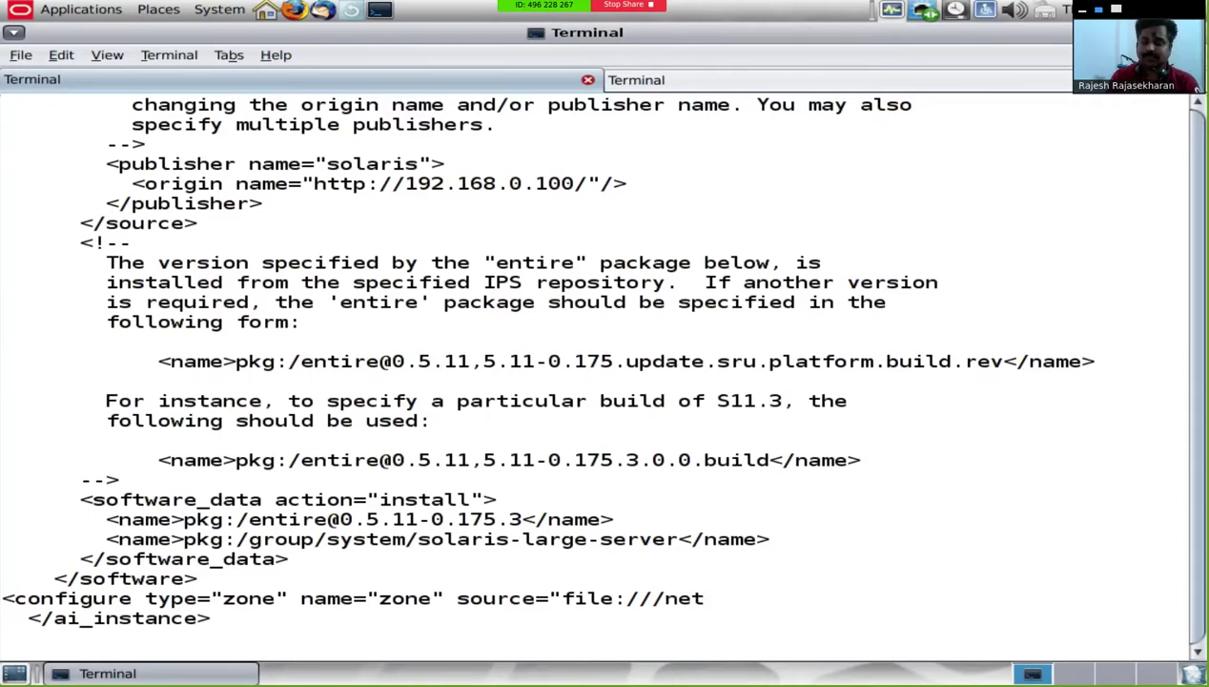
type("/192.168")
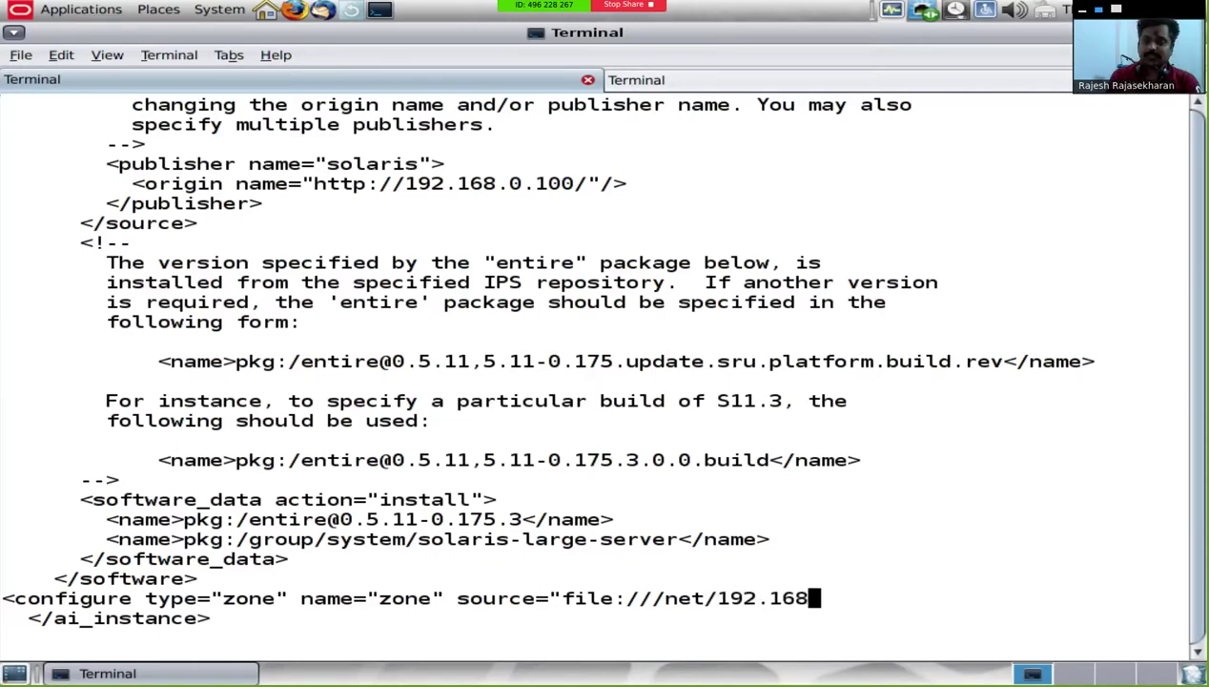
type(".0.100/export/share/")
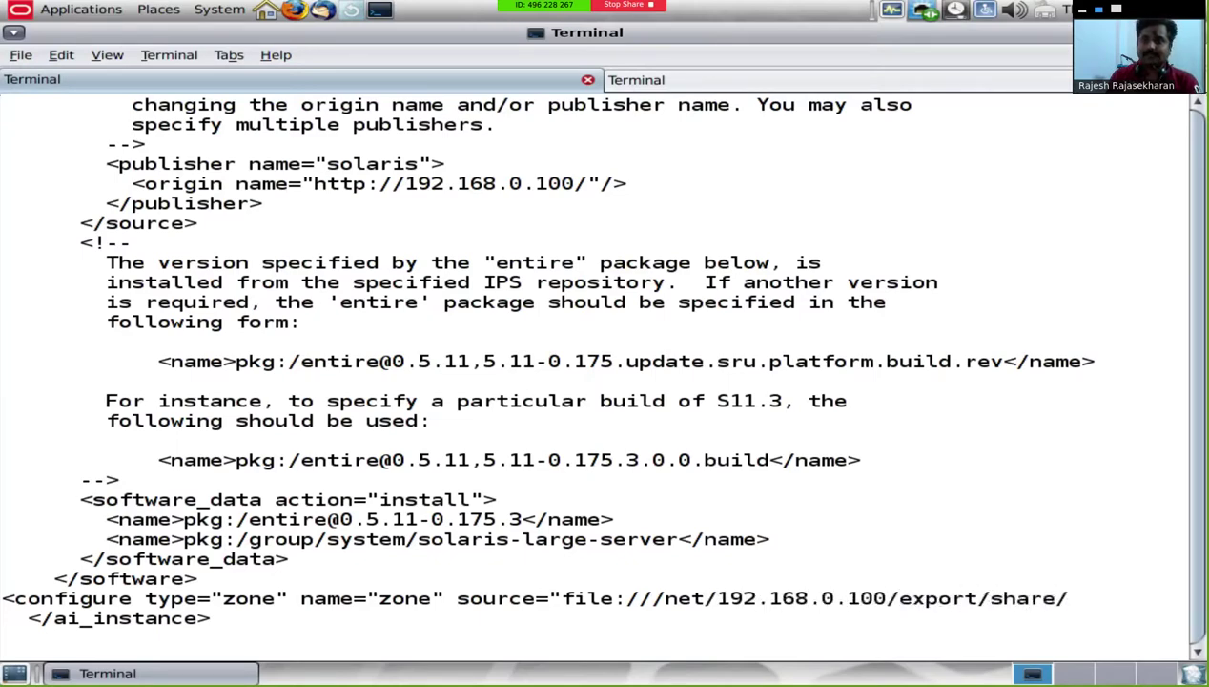
type("zone\"/>")
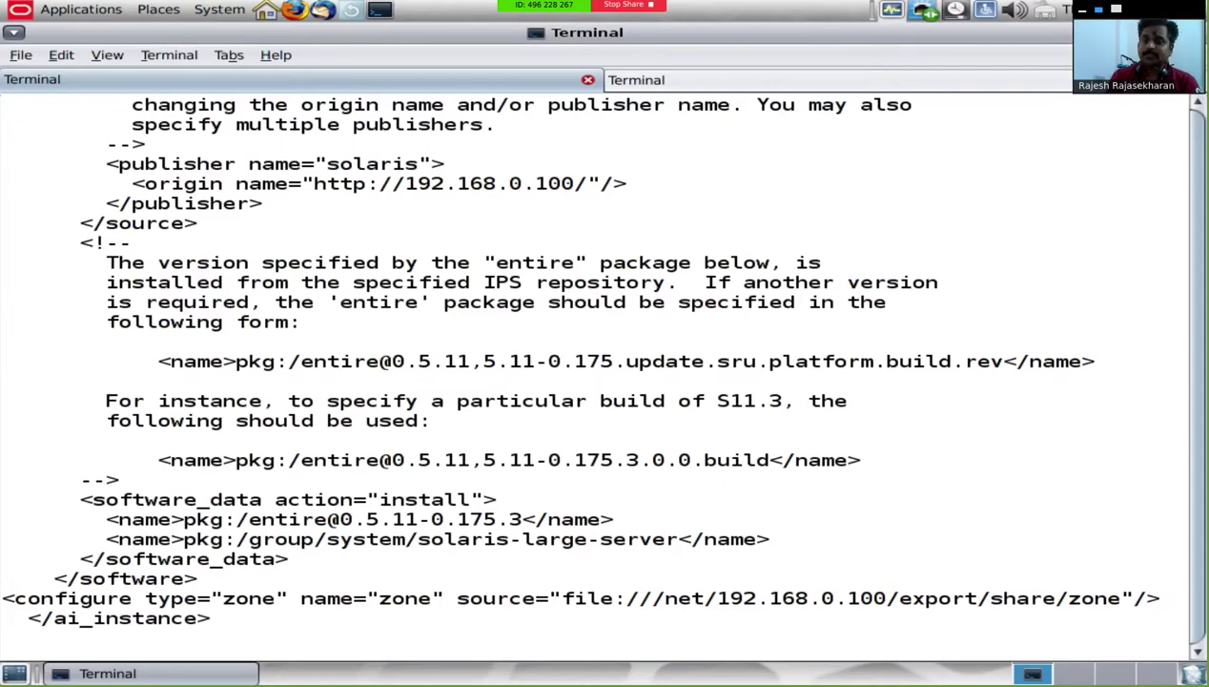
key("Escape")
Step: Save default.xml with :wq and reopen it in vi
type(":wq!")
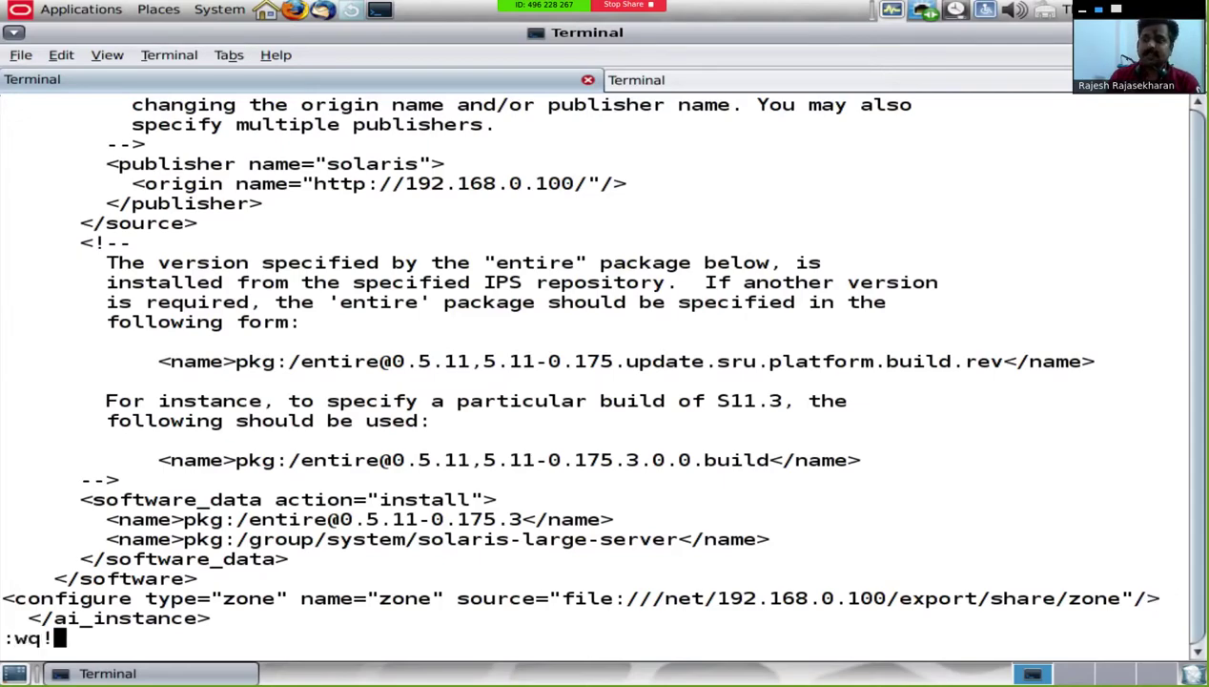
key("Return")
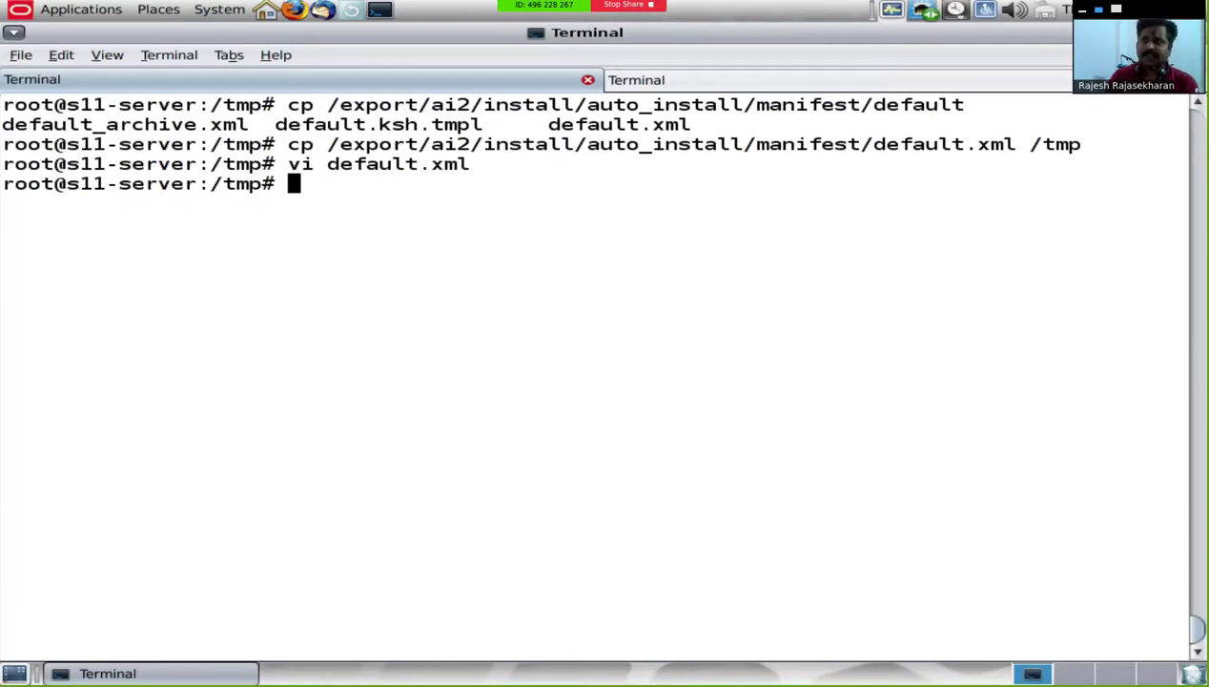
type("vi default.xml")
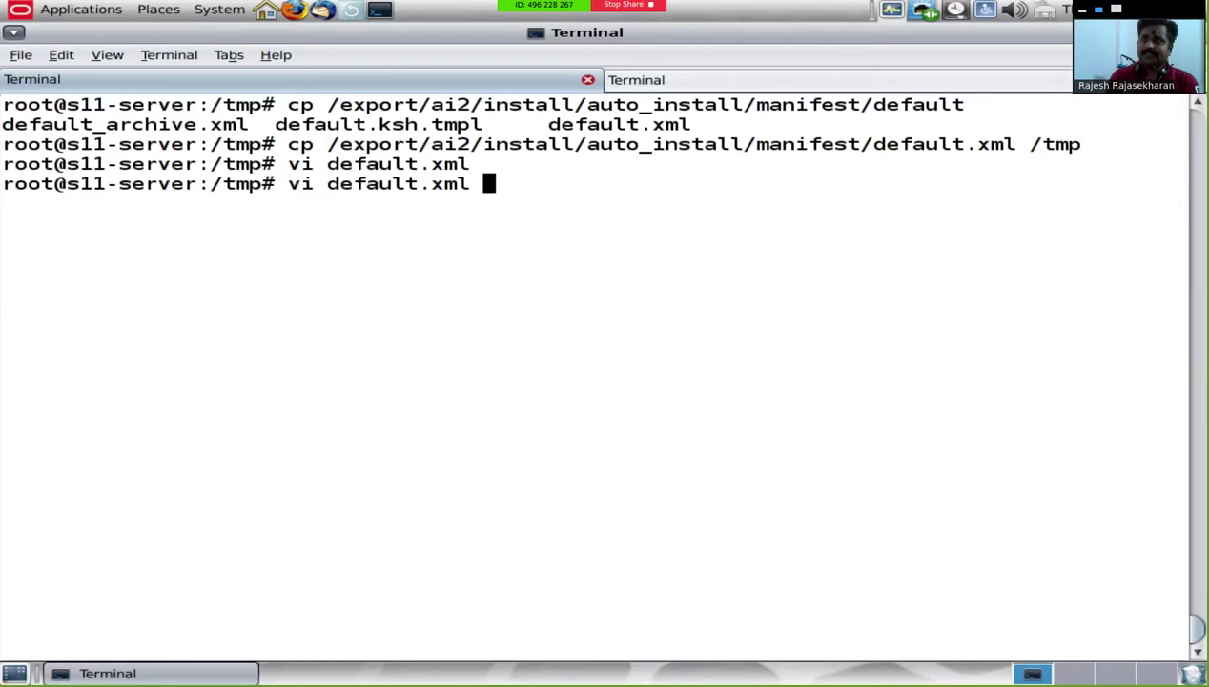
key("Return")
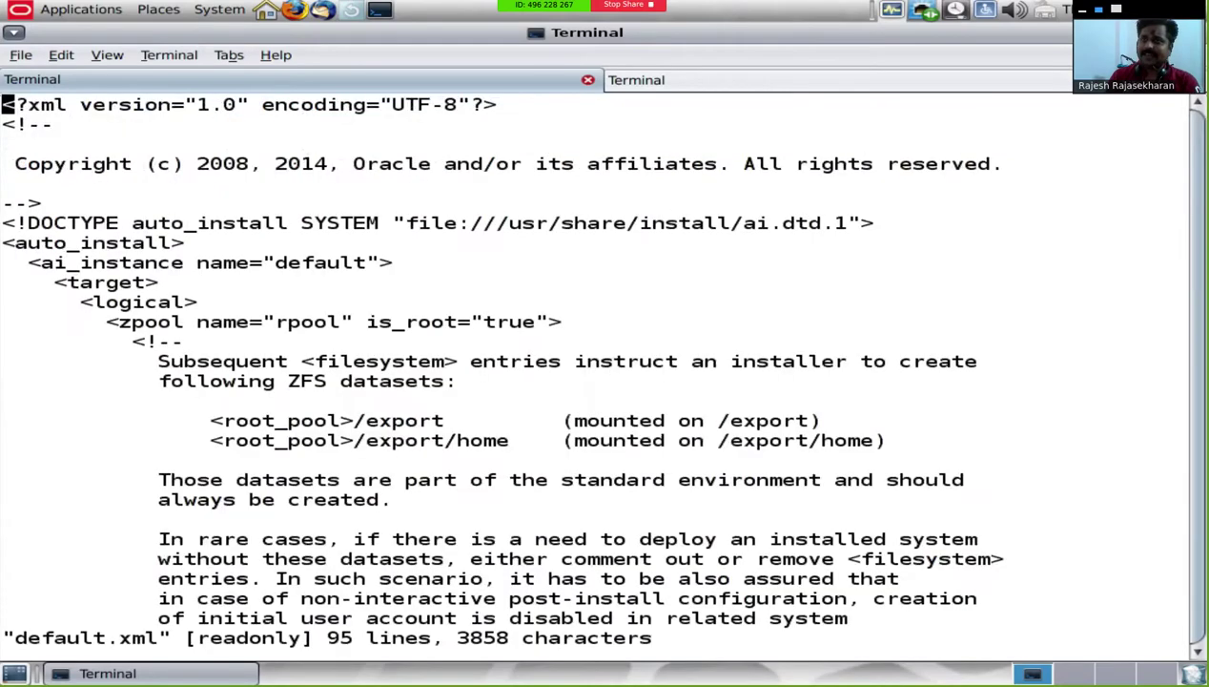
Step: Add auto_reboot="true" to the end of the rpool zpool tag
key("Down")
key("Down")
key("Down")
key("Down")
key("Down")
key("Down")
key("Down")
key("Down")
key("Down")
key("Down")
key("Right")
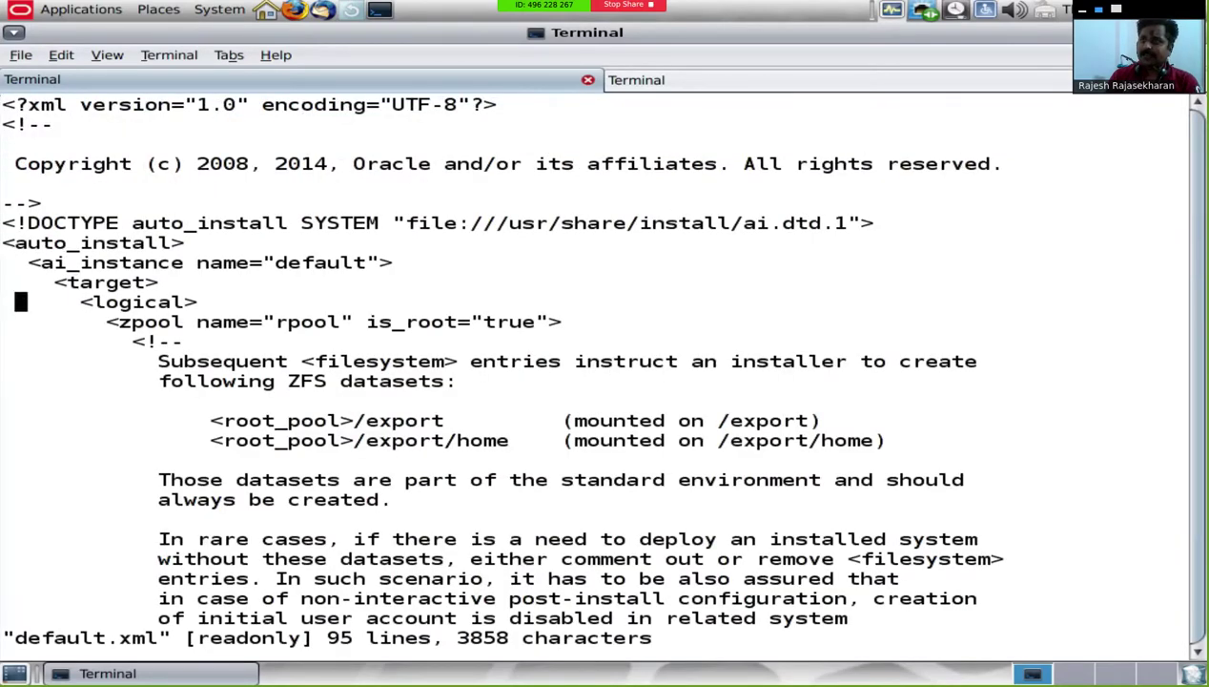
key("Down")
key("Right")
key("Right")
key("Right")
key("Right")
key("Right")
key("Right")
key("Right")
key("Right")
key("Right")
key("Right")
key("Right")
key("Right")
key("Right")
key("Right")
key("Right")
key("Right")
key("Right")
key("Right")
key("Right")
key("Right")
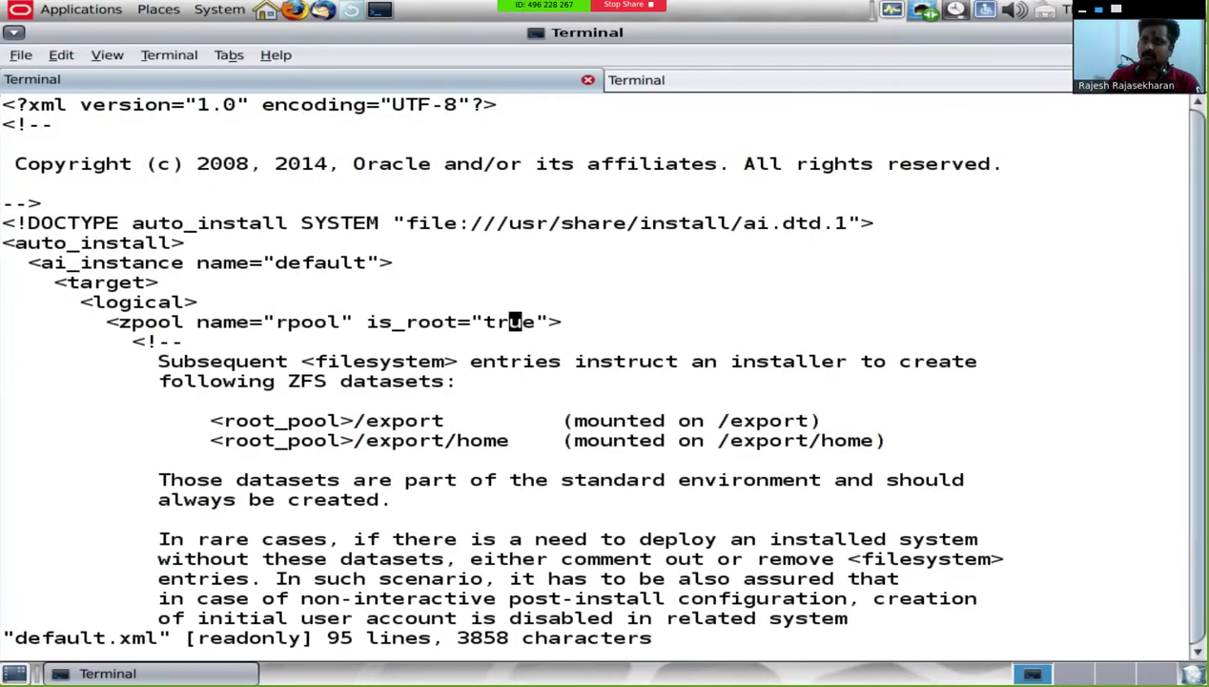
key("Right")
key("Right")
key("Right")
type("i")
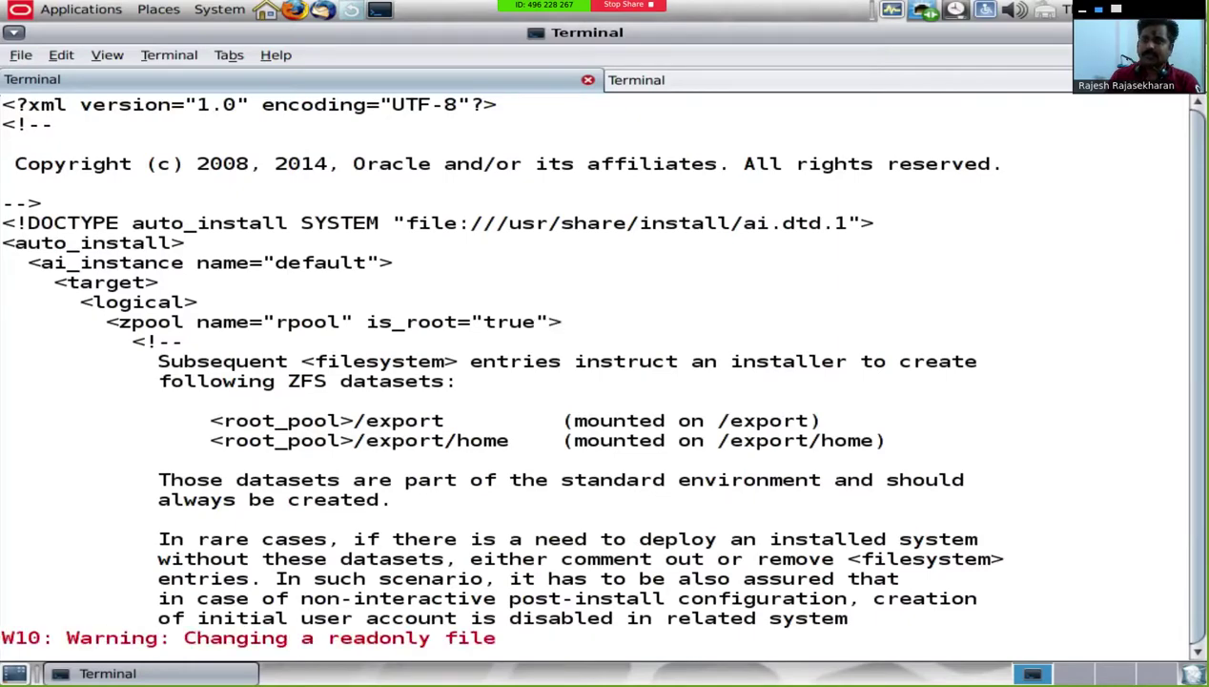
type(" au")
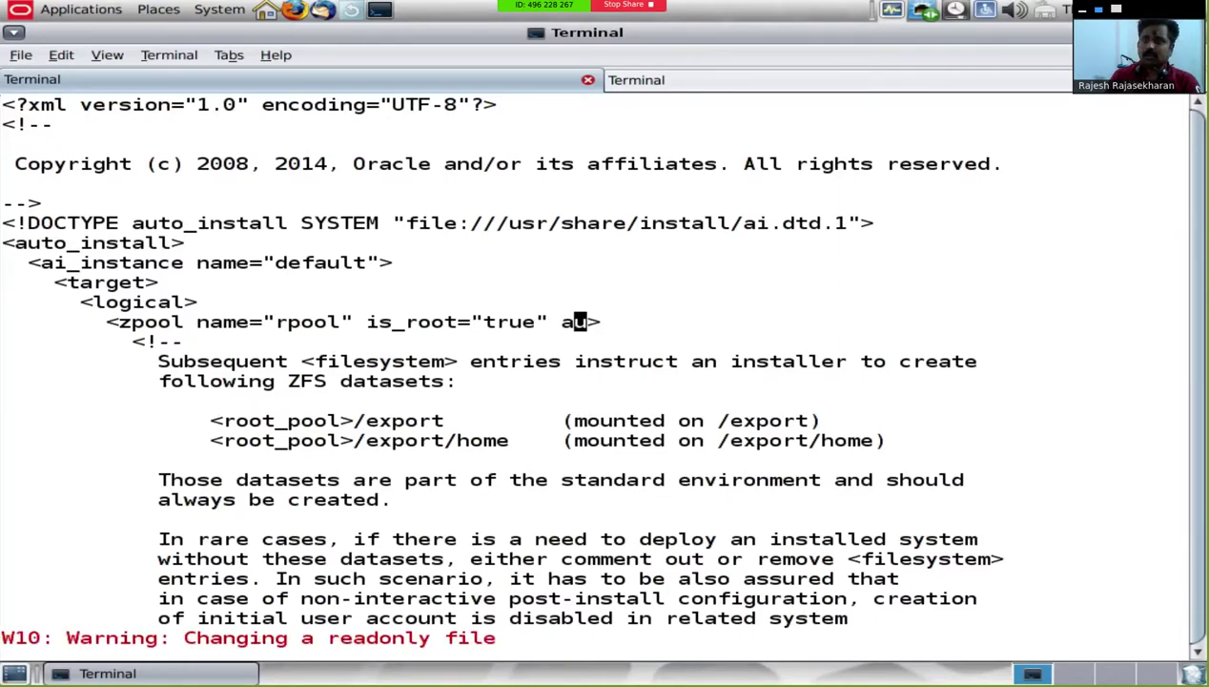
key("Escape")
type("u")
type("i auto_Rebo")
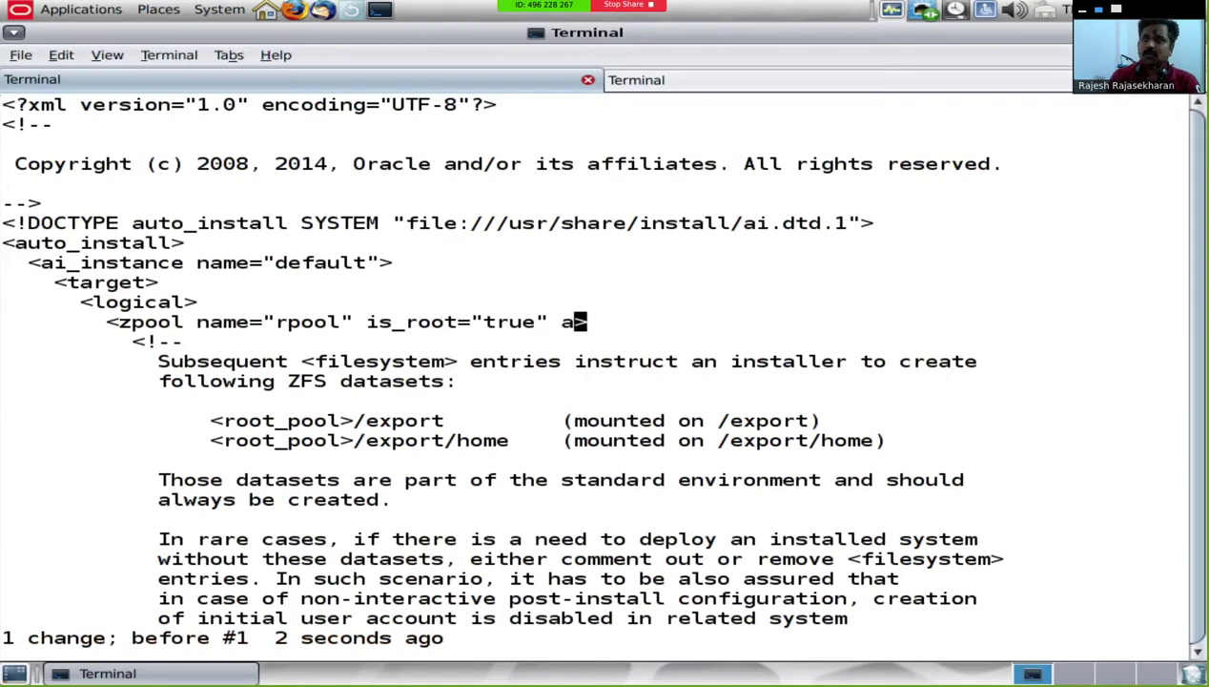
key("BackSpace")
key("BackSpace")
key("BackSpace")
key("BackSpace")
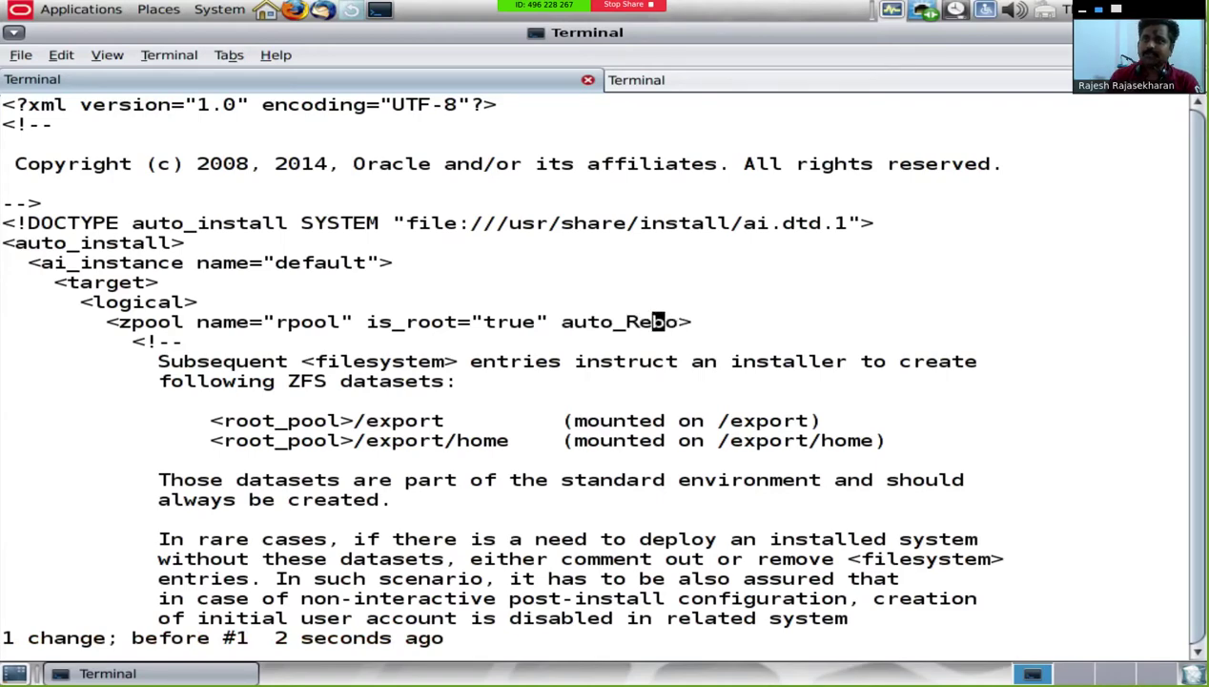
type("reboot=\"true\"")
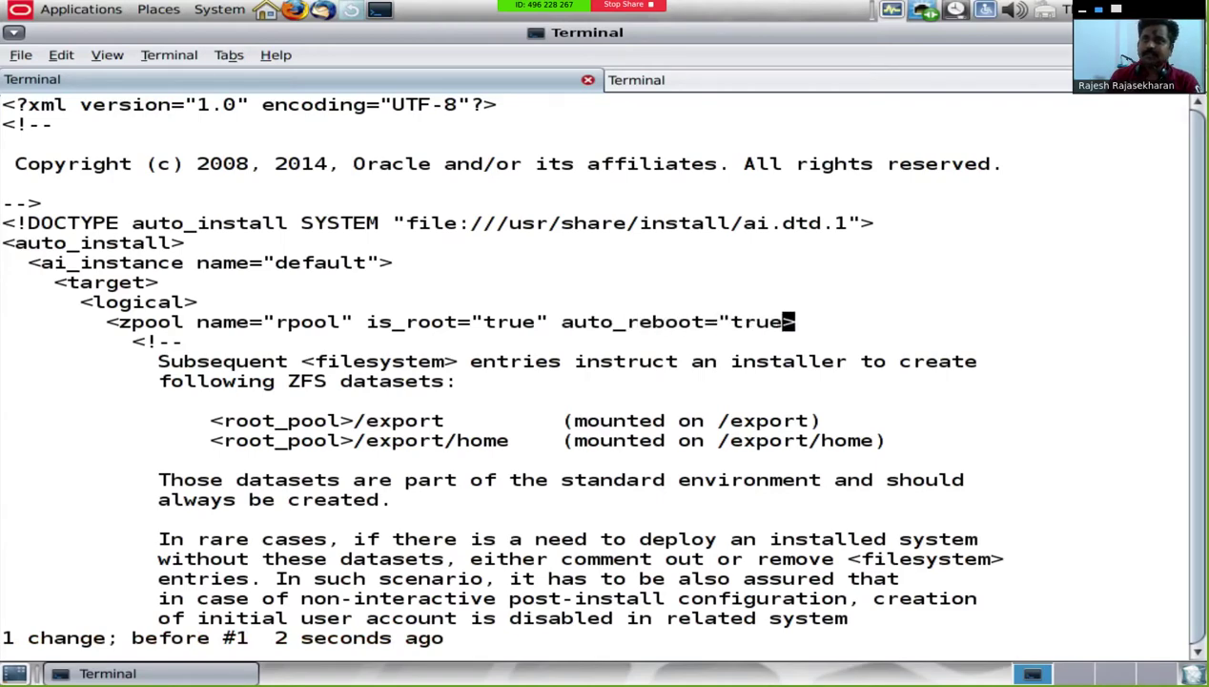
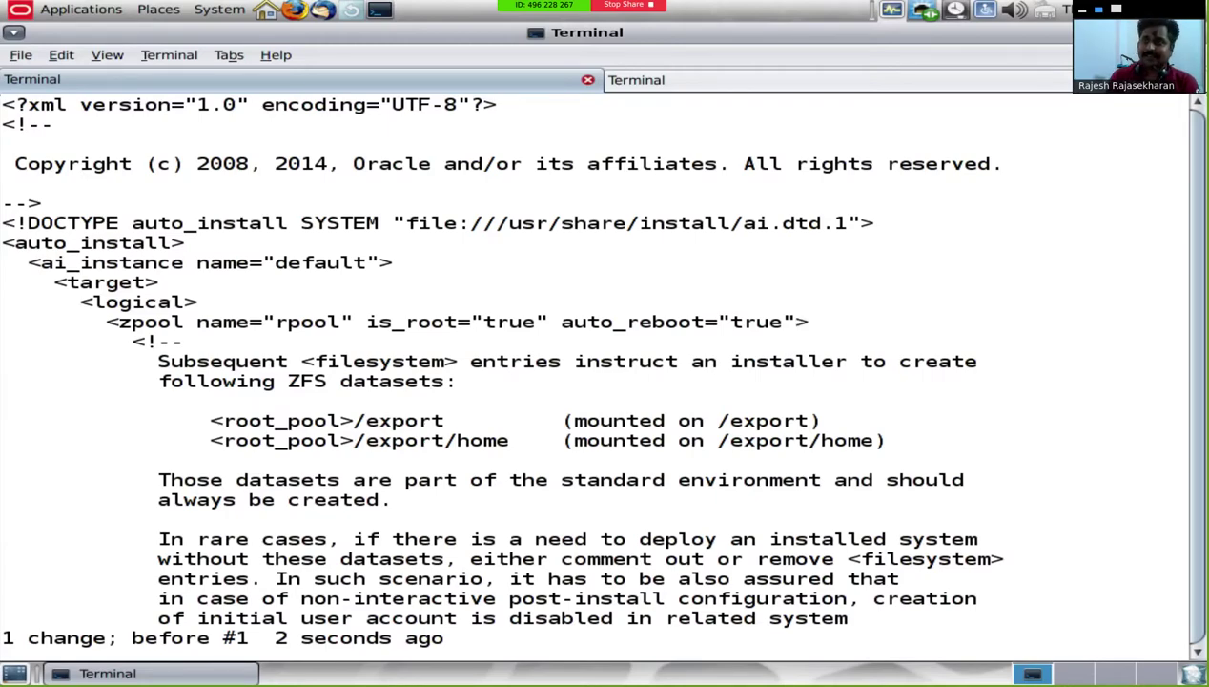
Step: Save default.xml, exit vi, and list /export/share, which shows sol-11_3-x86.uar and zone
type(":wq!")
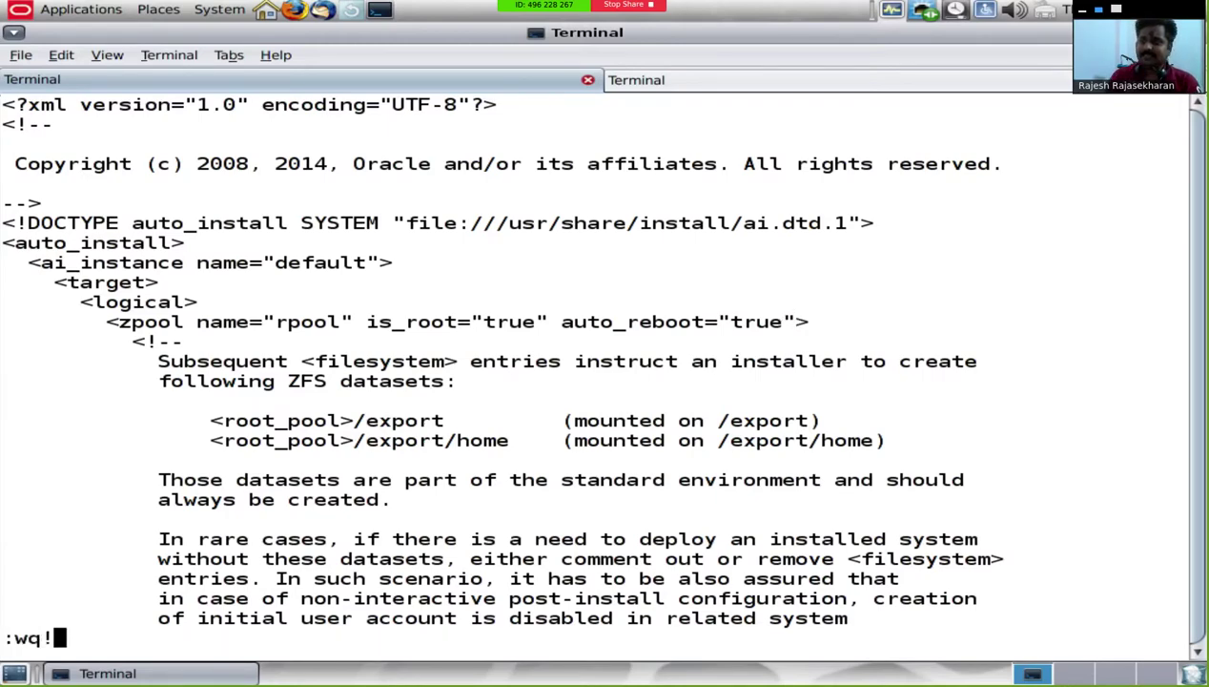
key("Return")
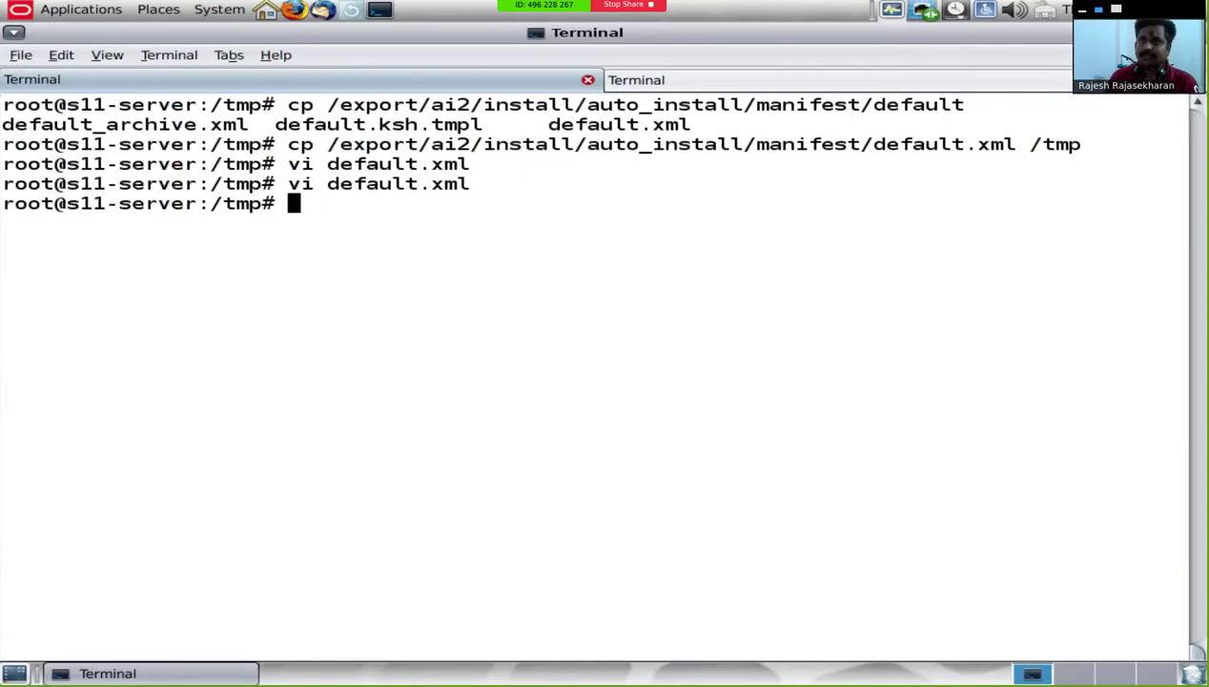
type("cd /export/share/")
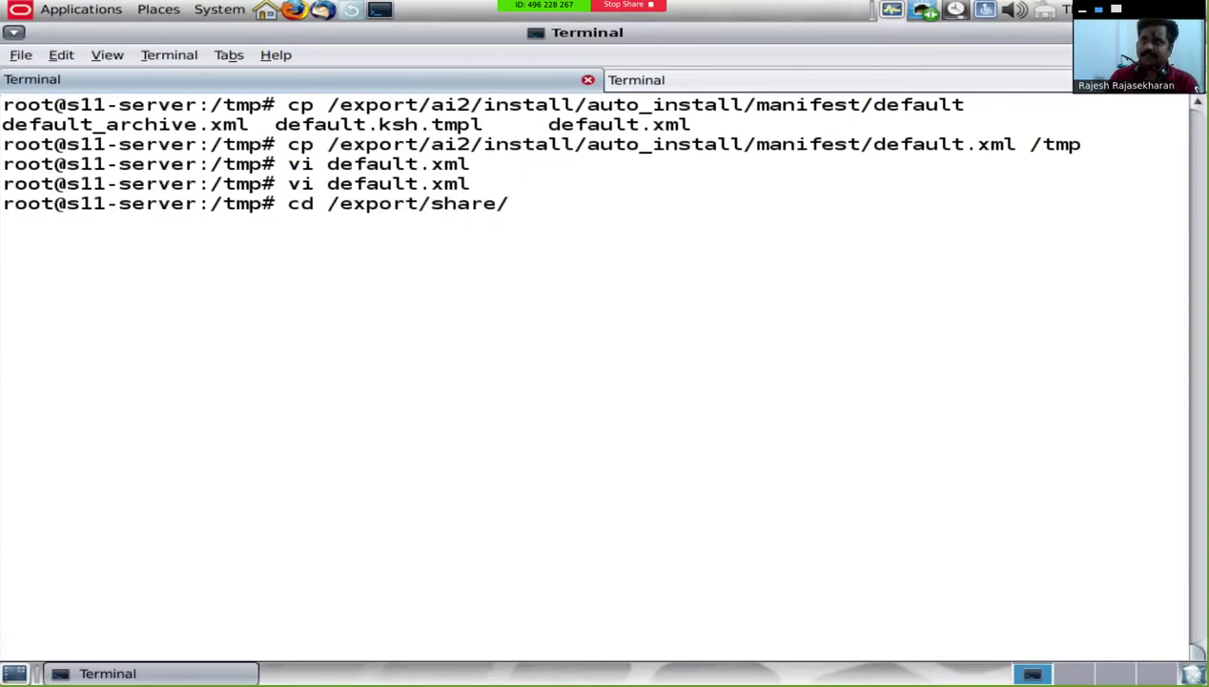
key("Return")
type("ls")
key("Return")
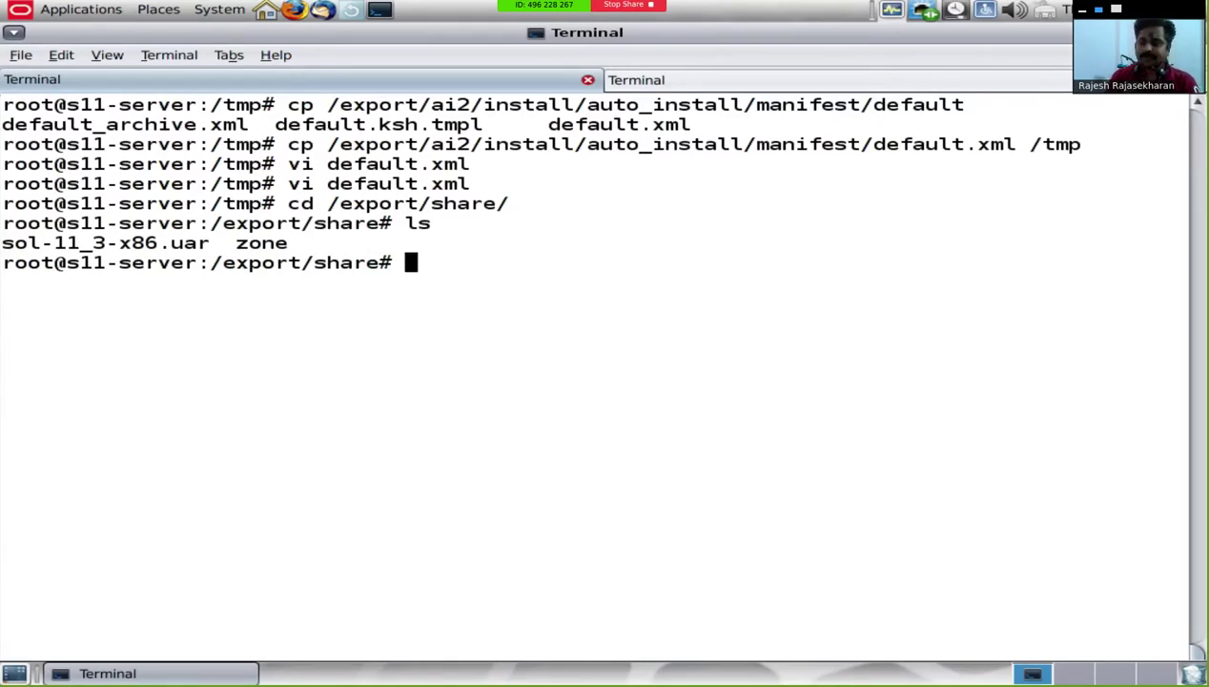
Step: Run installadm create-manifest from /tmp/default.xml for x86client with mac=08:0027:B5:68:20
type("installadm ")
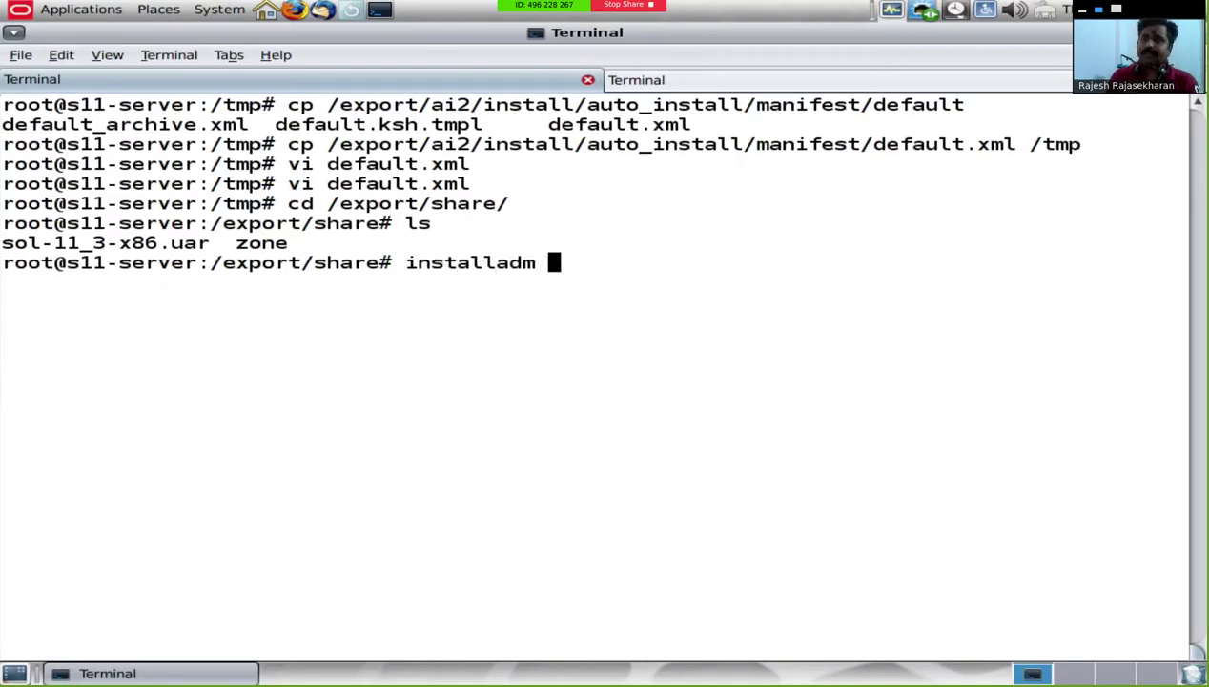
type("create-manifes")
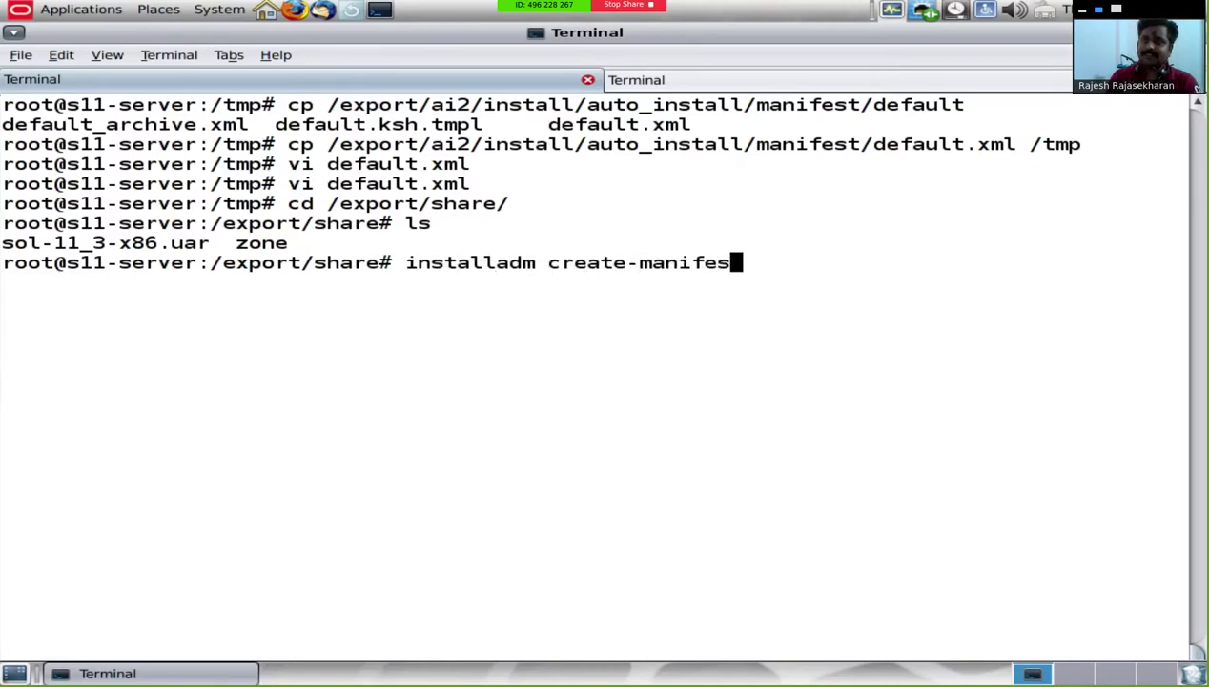
type("t -f /tmp")
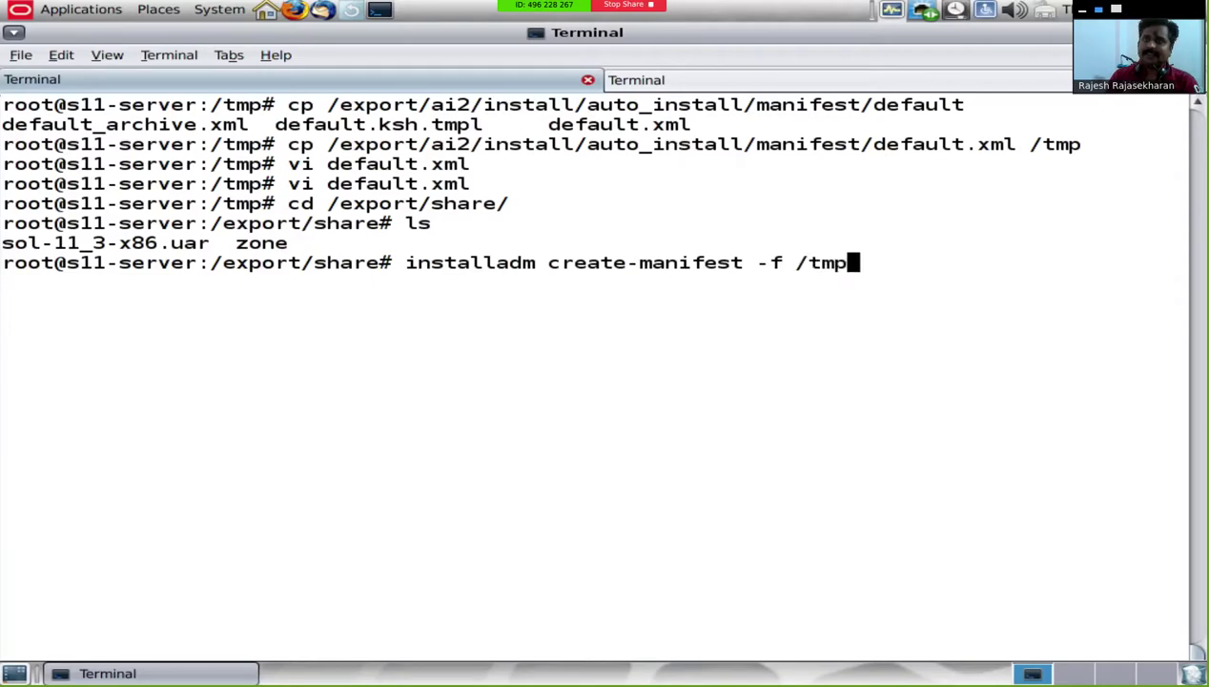
type("/de")
key("Tab")
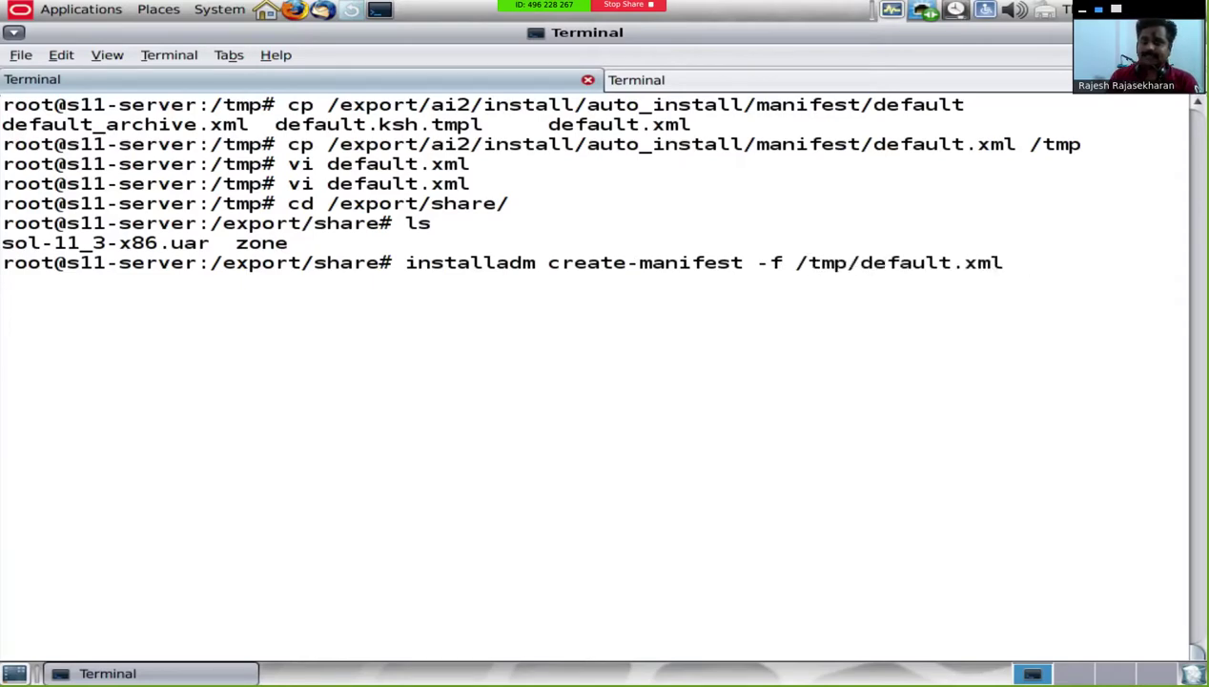
type("-")
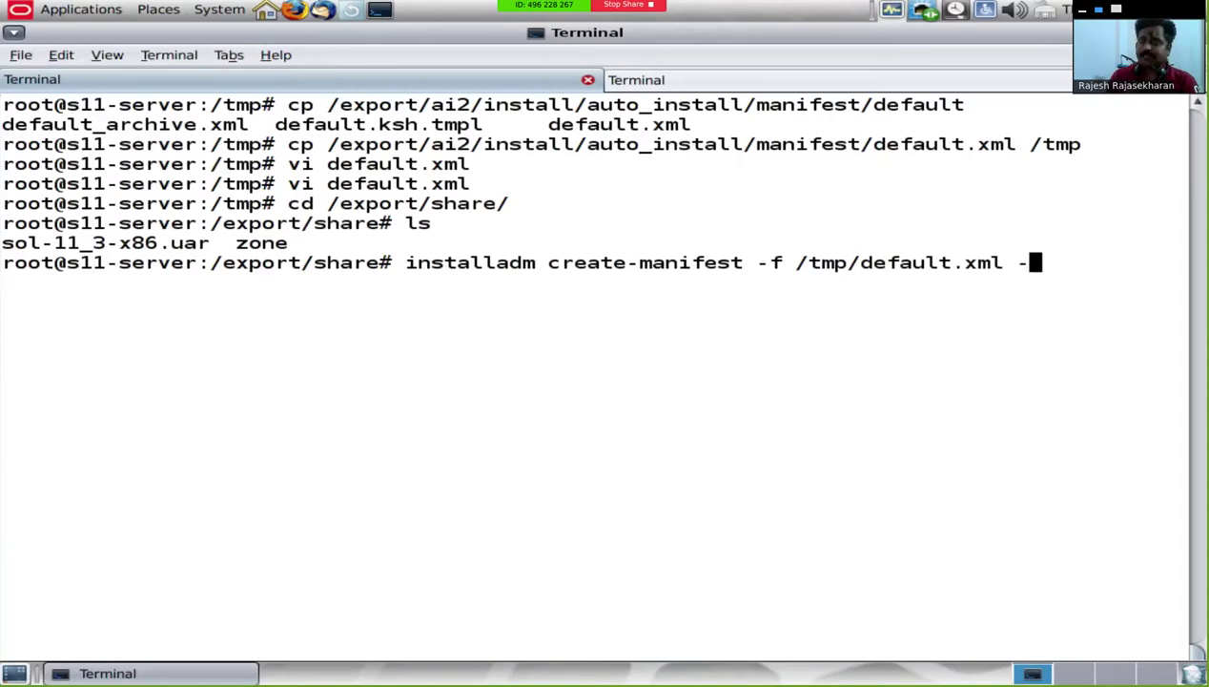
type("c")
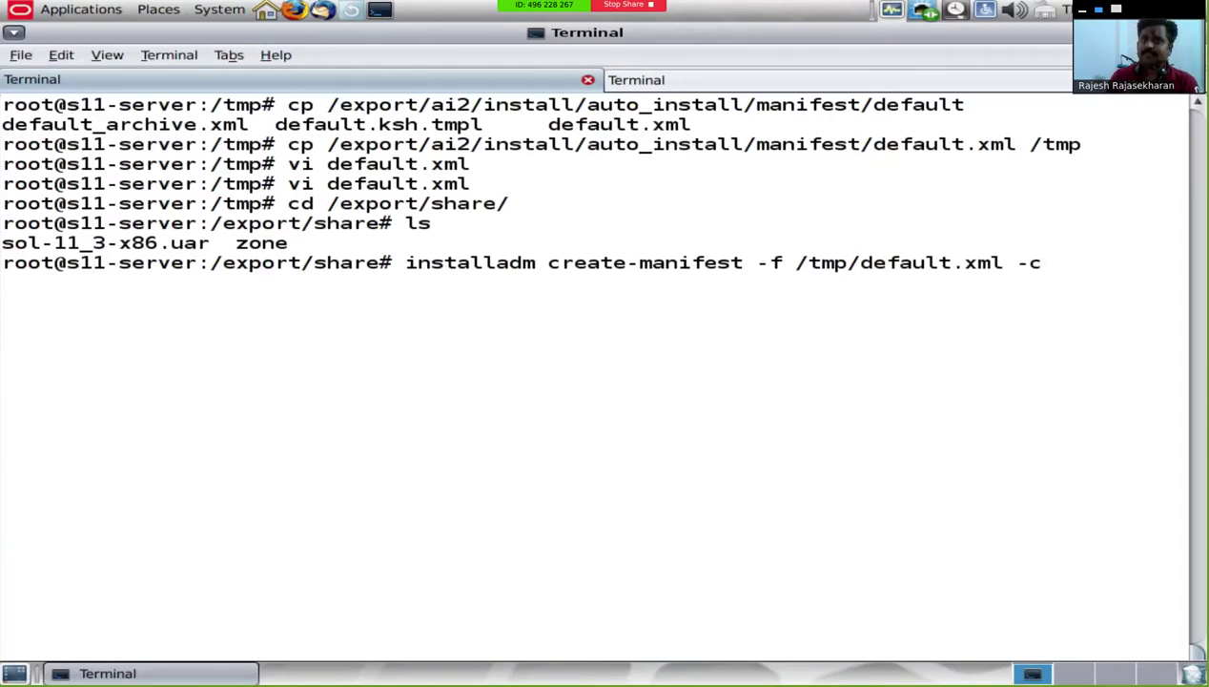
key("BackSpace")
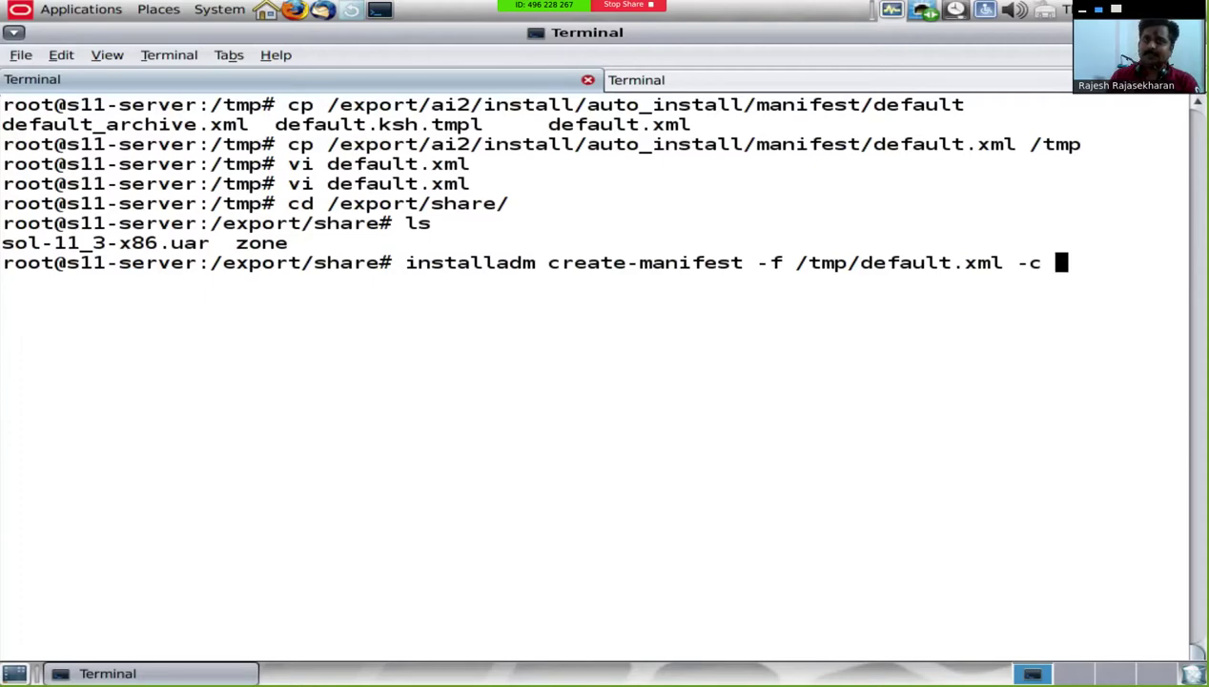
type("mac=0")
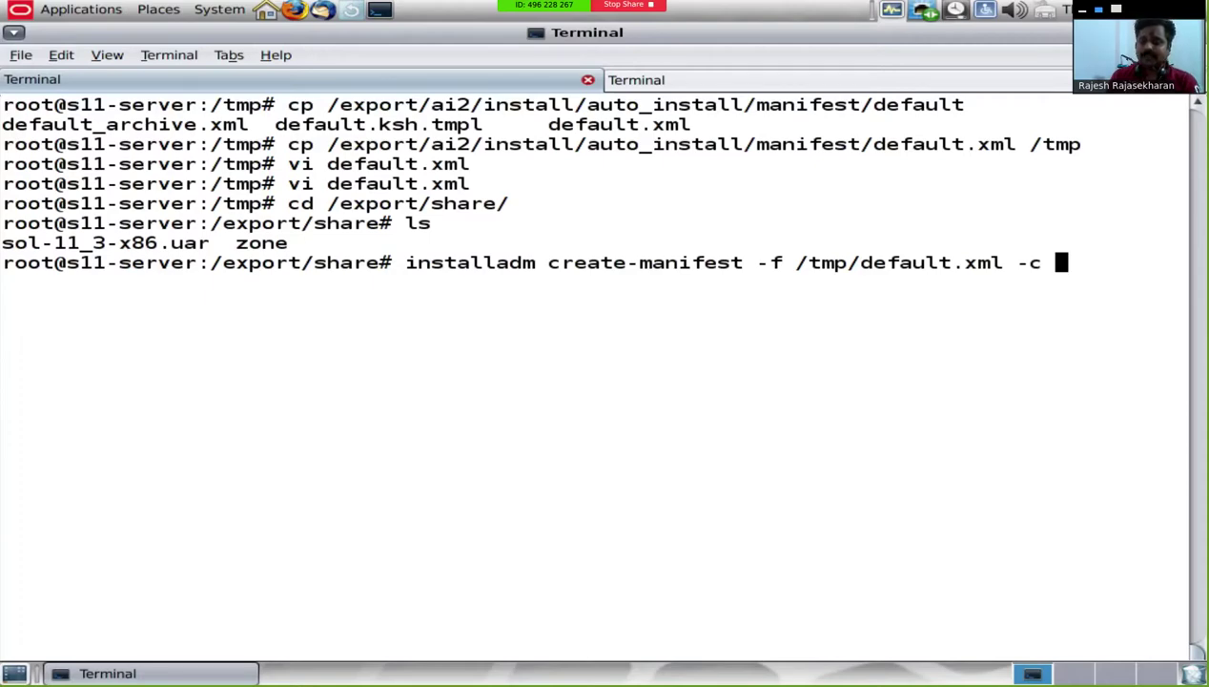
type("8")
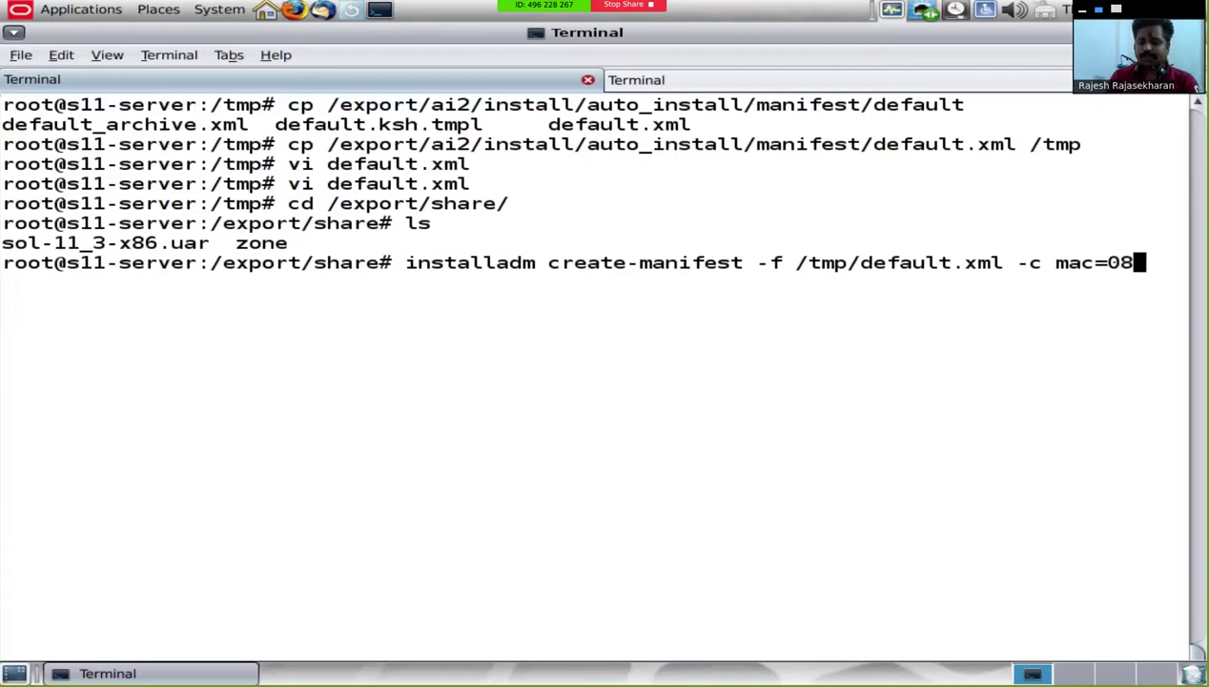
type(":002")
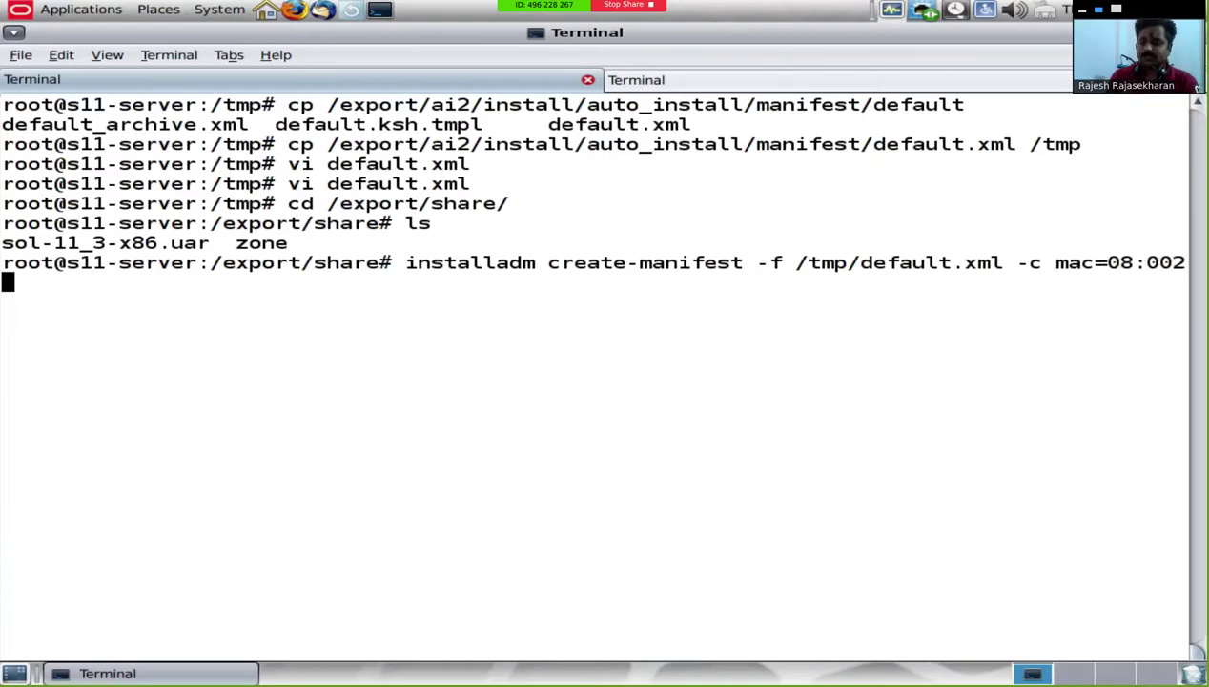
type("7:B5:")
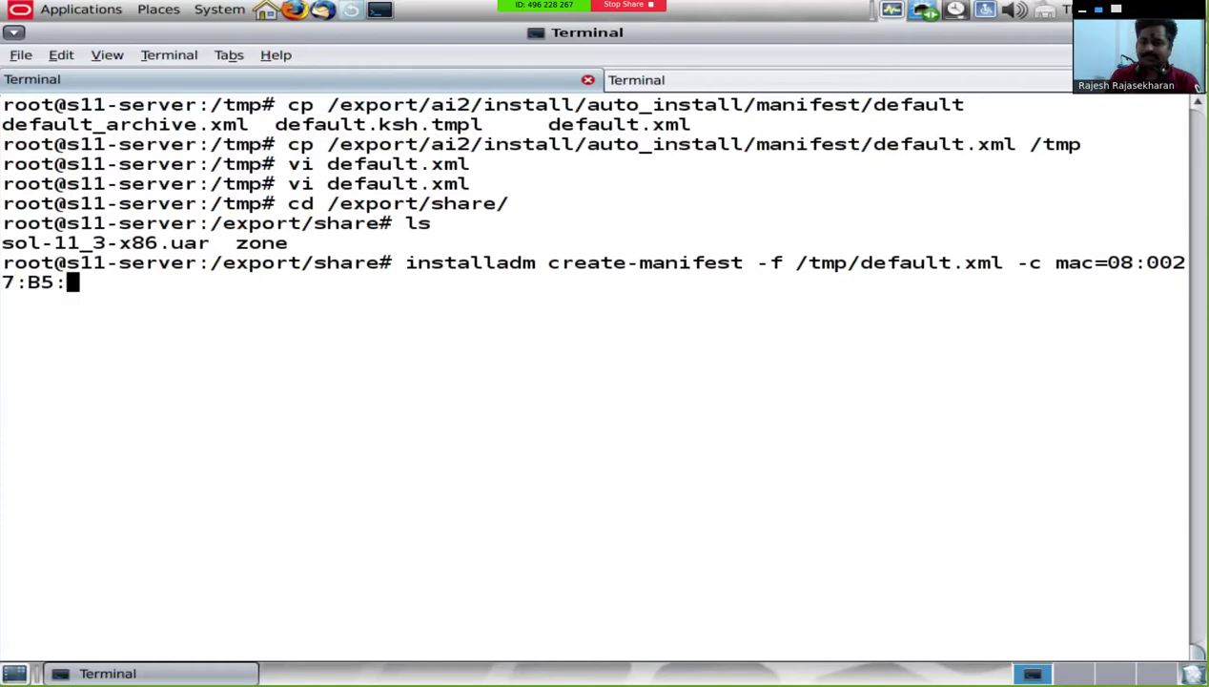
type("68:2")
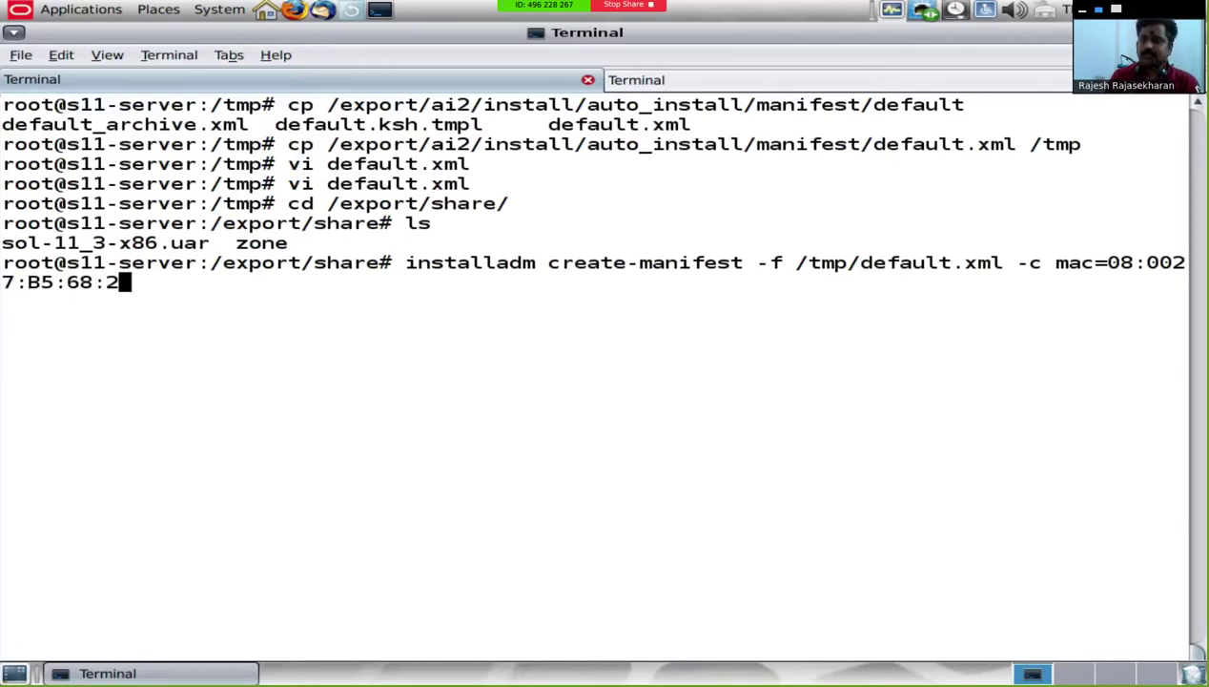
type("0 -n x")
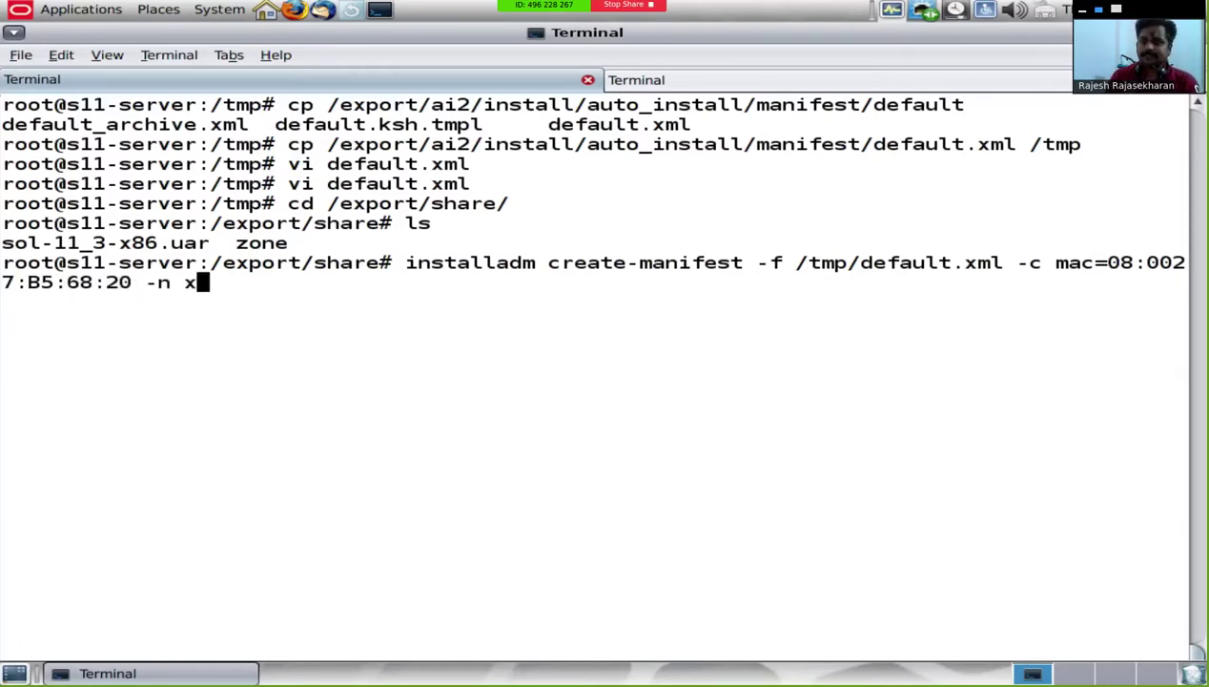
type("86client")
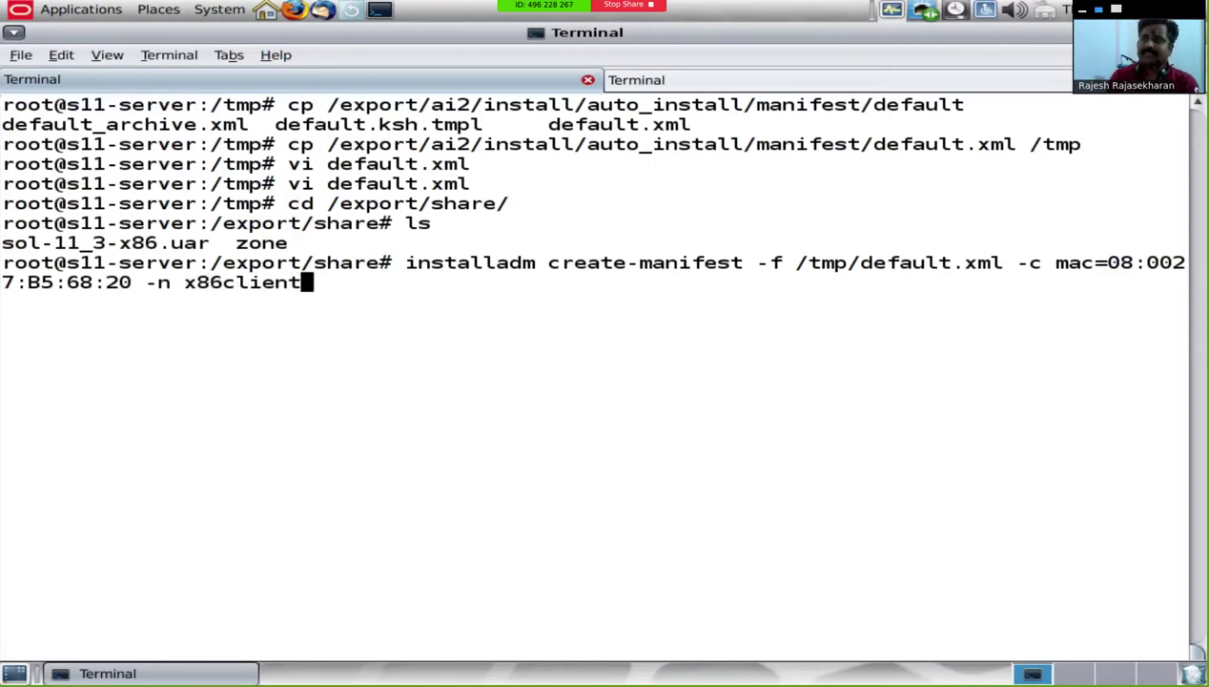
key("Return")
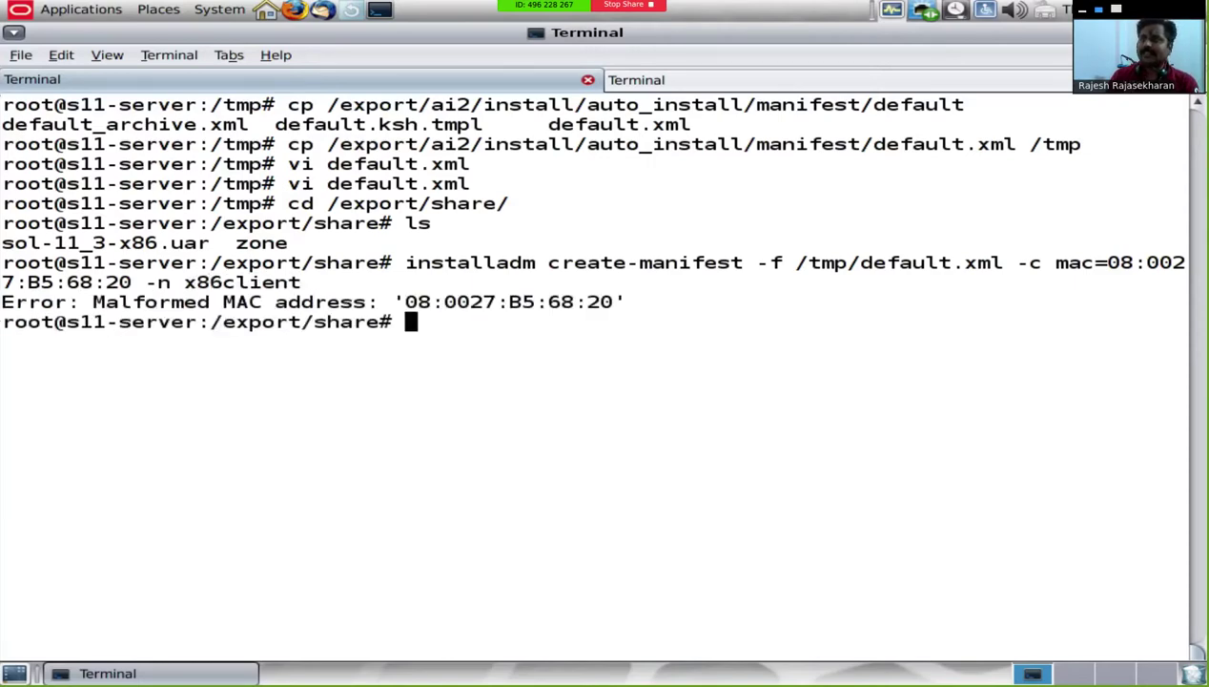
Step: Insert the missing colon in the MAC address and rerun create-manifest
key("Up")
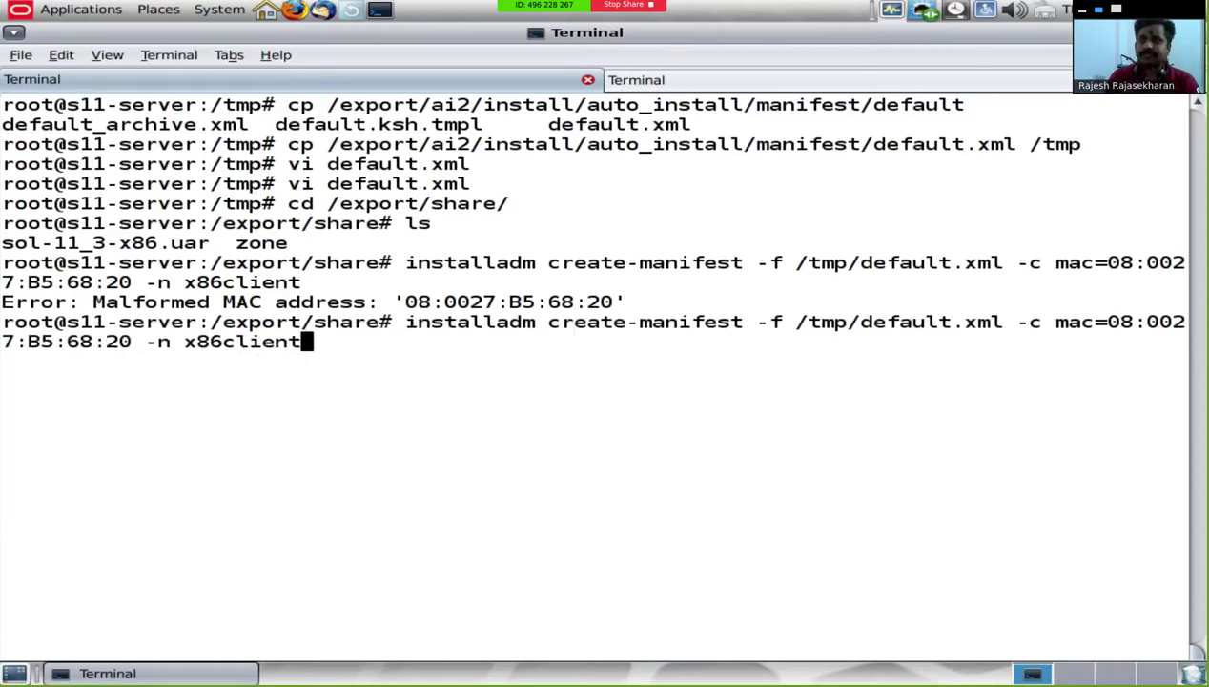
key("Left")
key("Left")
key("Left")
key("Left")
key("Left")
key("Left")
key("Left")
key("Left")
key("Left")
key("Left")
key("Left")
key("Left")
key("Left")
key("Left")
key("Left")
key("Left")
key("Left")
key("Left")
key("Left")
key("Left")
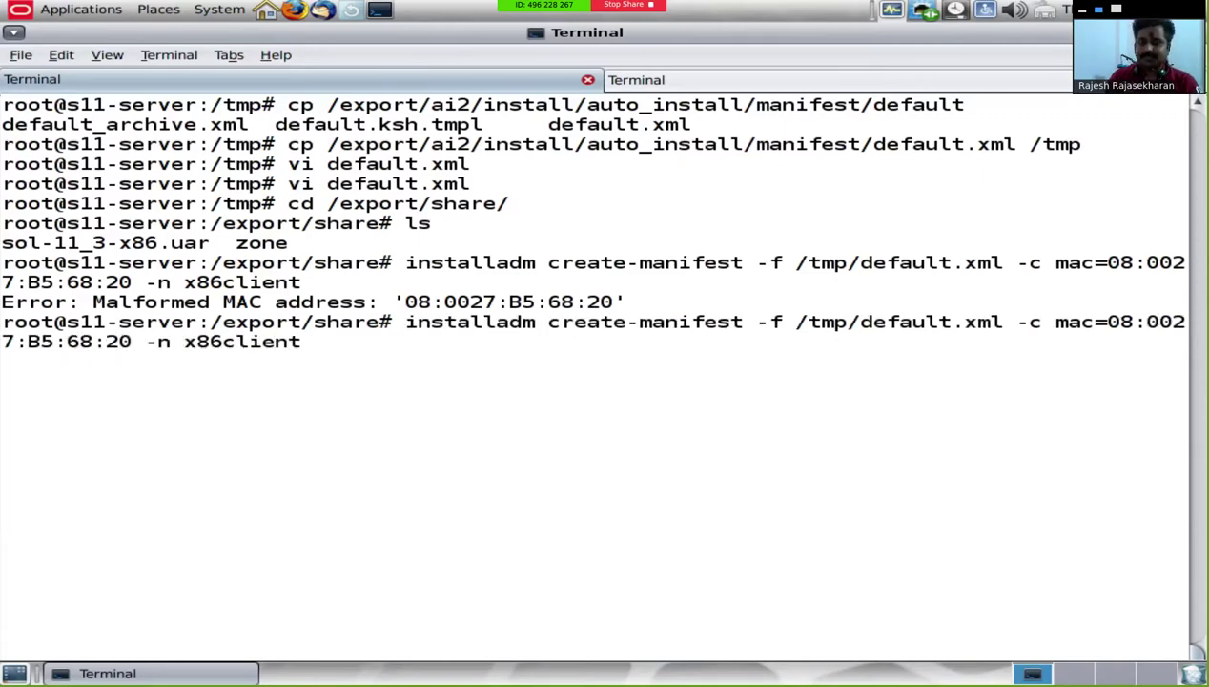
type(":")
key("Return")
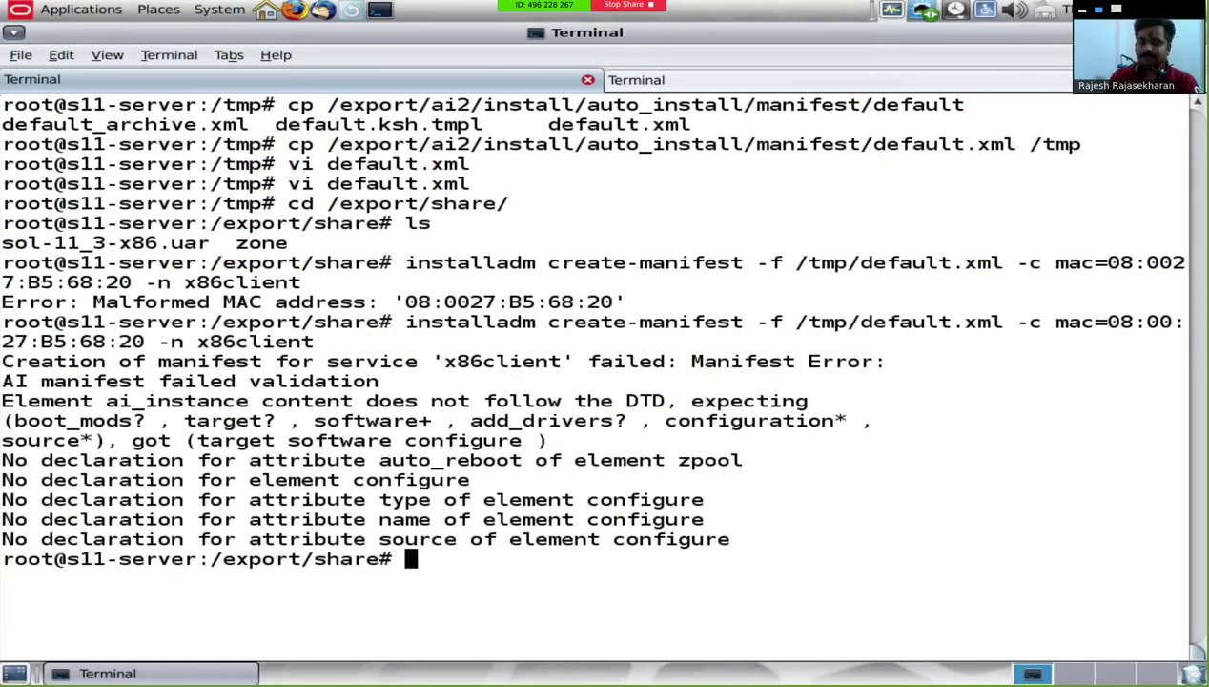
Step: In vi, rename the configure element in /tmp/default.xml to configuration
type("vi /tmp/default.xml")
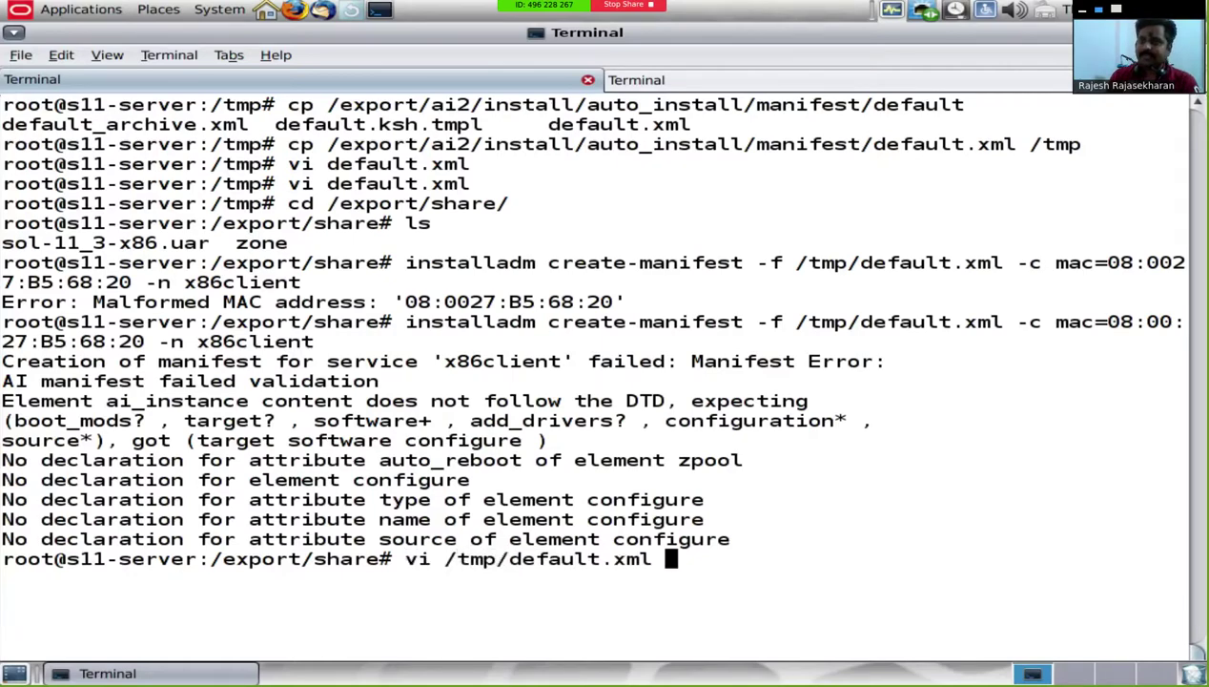
key("Return")
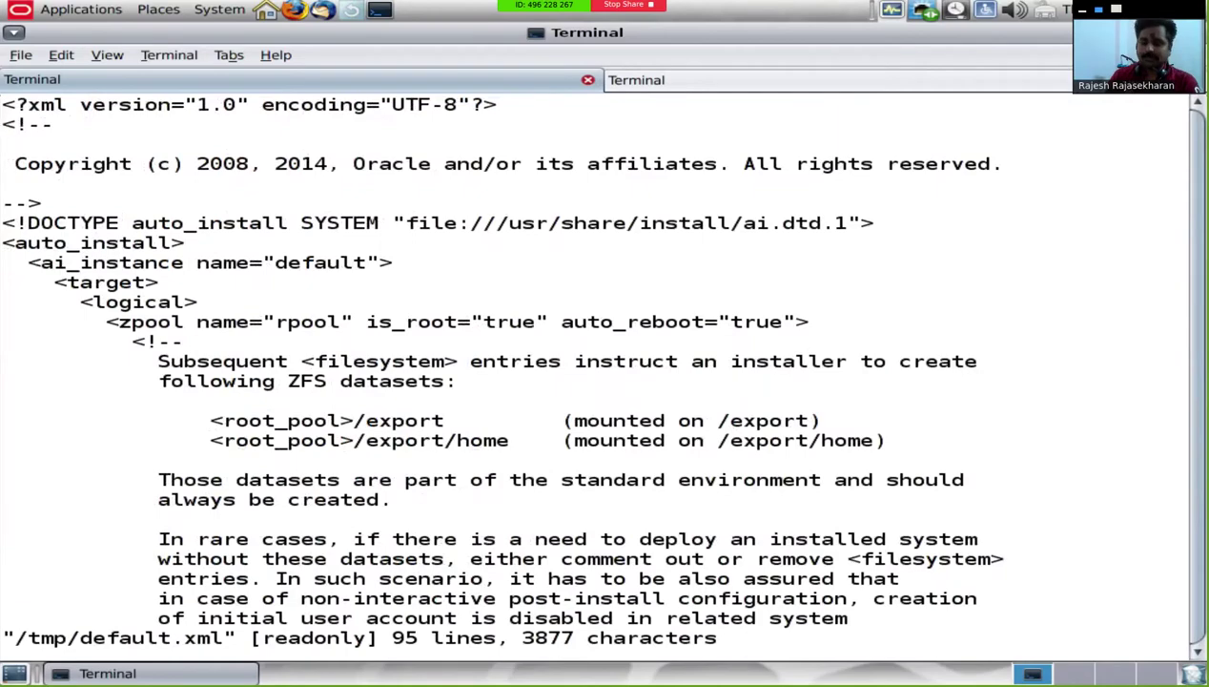
type("/config")
key("Return")
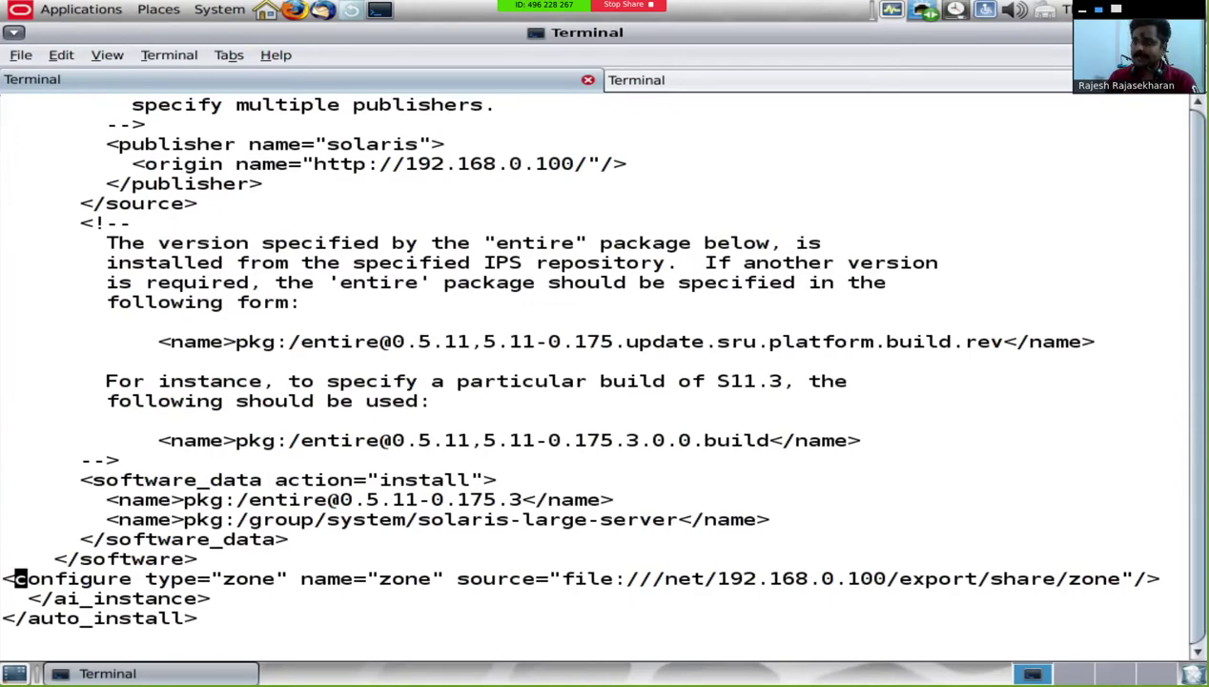
key("Right")
key("Right")
key("Right")
key("Right")
key("Right")
key("Right")
key("Right")
key("Right")
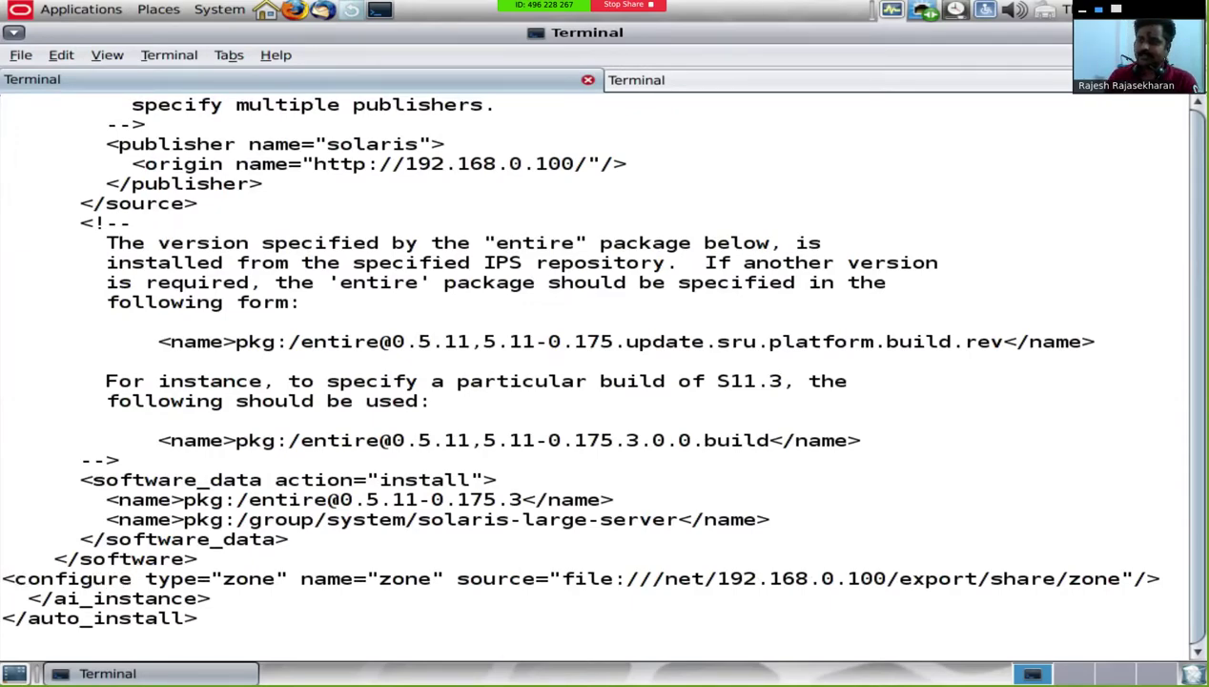
type("igur")
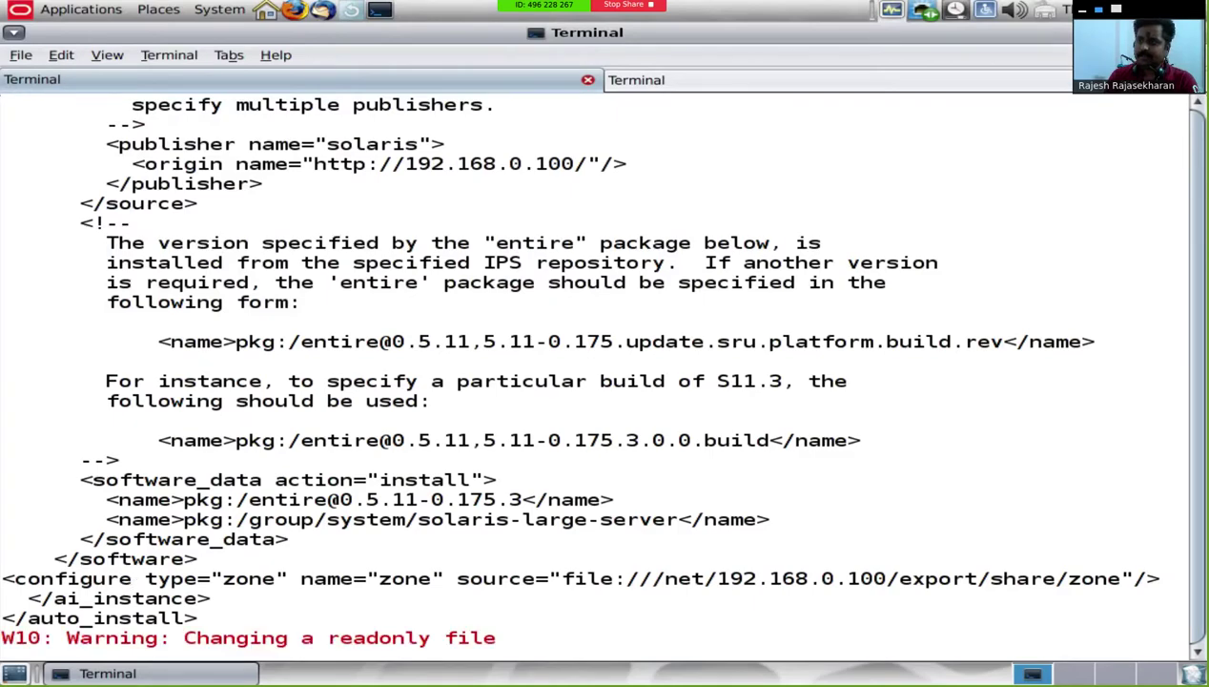
type("ation")
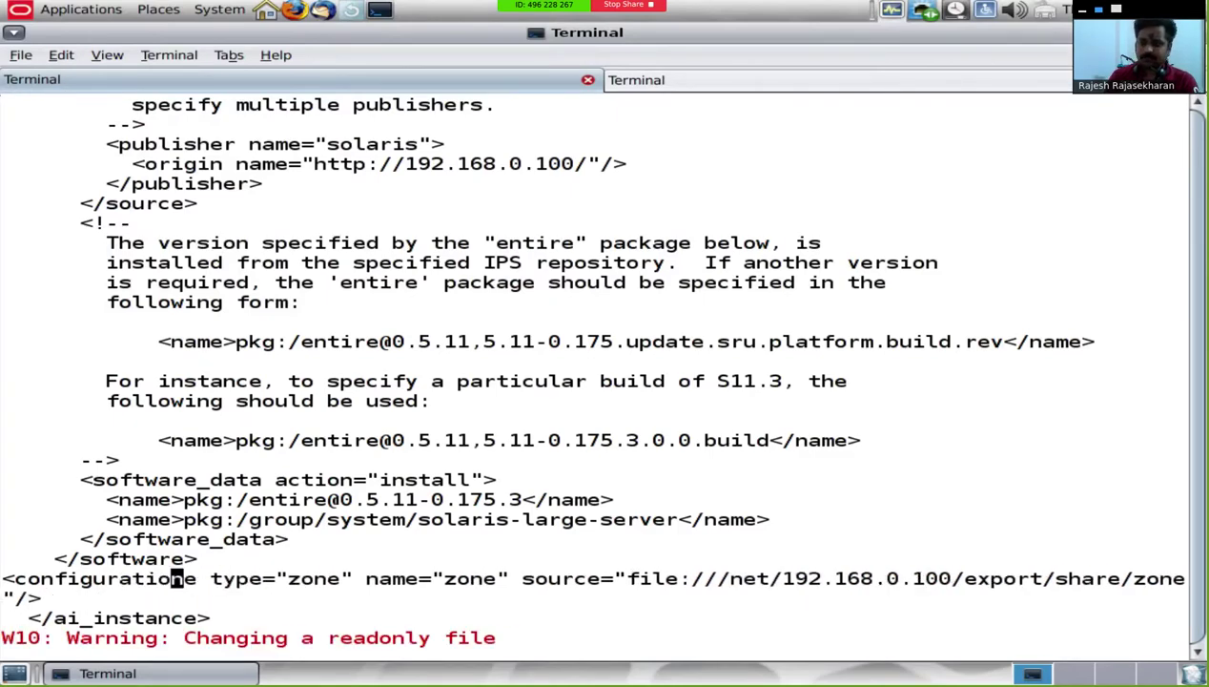
key("Delete")
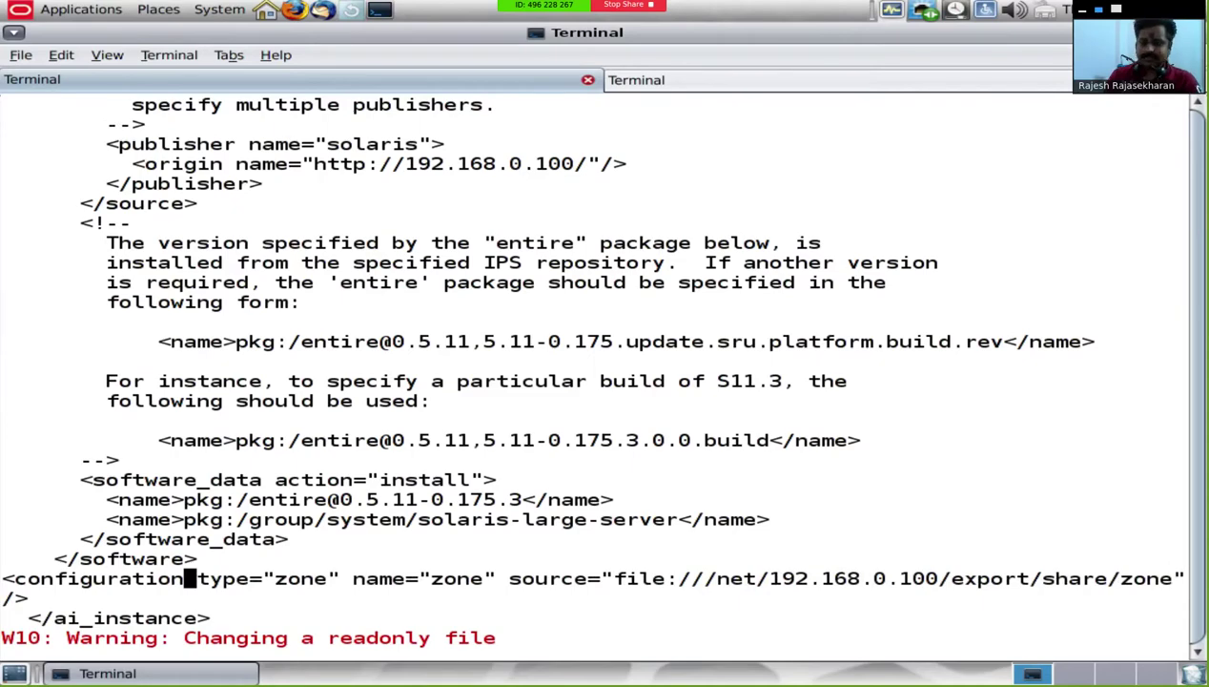
Step: Save /tmp/default.xml with :wq! and recall the earlier create-manifest command
key("Escape")
type(":wq!")
key("Return")
key("Up")
key("Up")
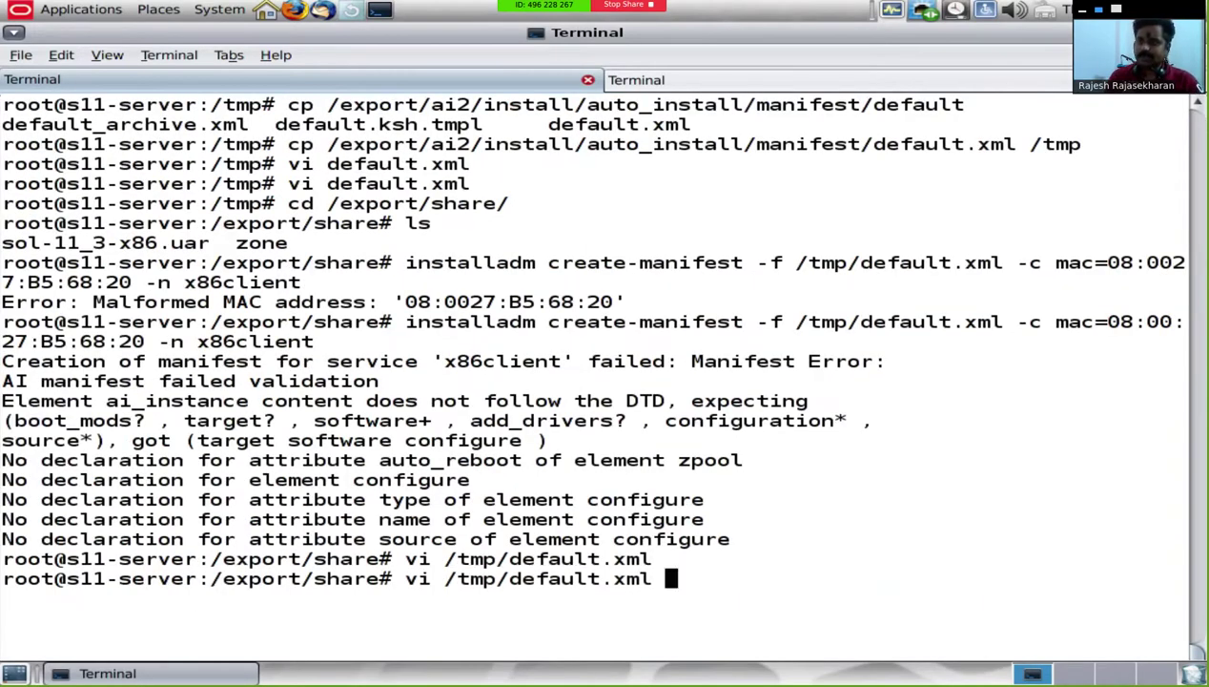
Step: Rerun create-manifest for x86client, which now fails only on zpool's auto_reboot attribute
key("Return")
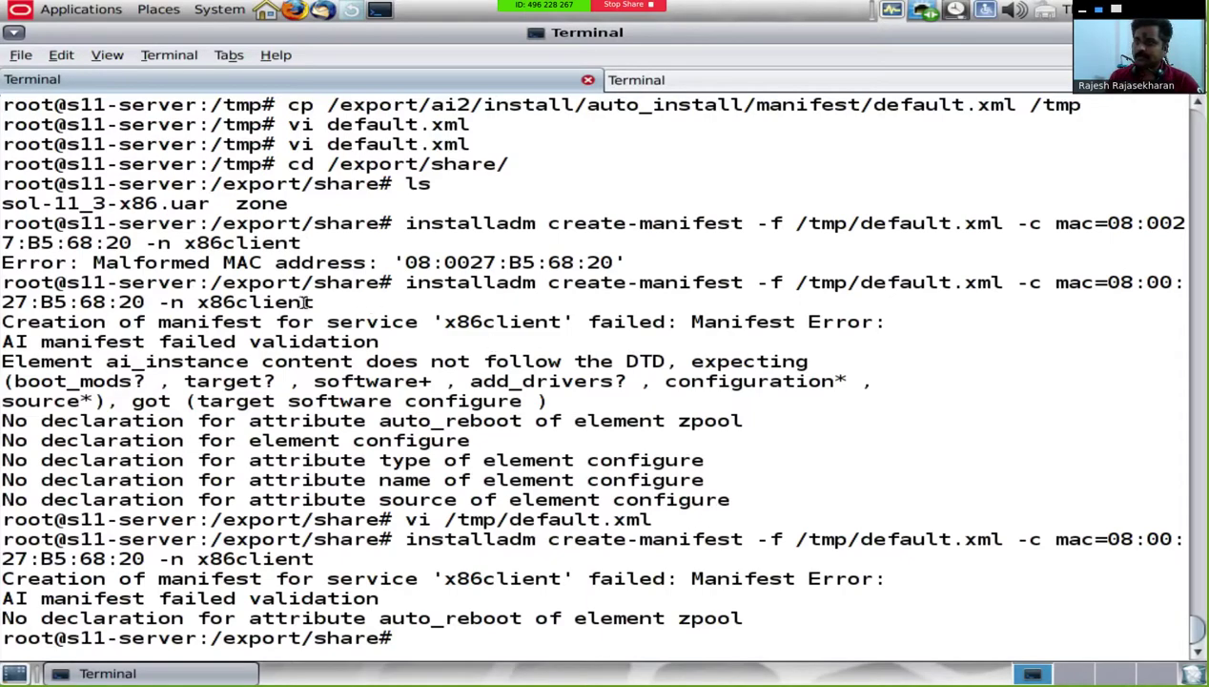
Step: Open /tmp/default.xml in vi and delete the auto_reboot attribute from the zpool element
type("vi /tmp/de")
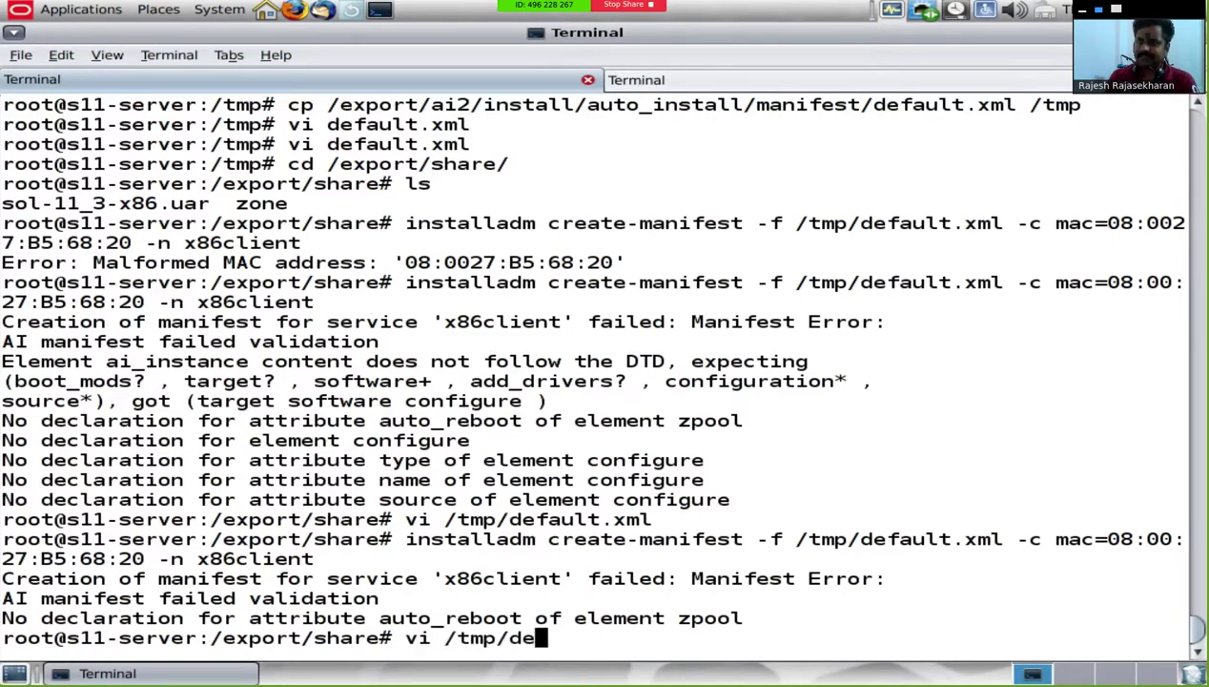
type("fault.xml")
key("Return")
key("Down")
key("Down")
key("Down")
key("Down")
key("Down")
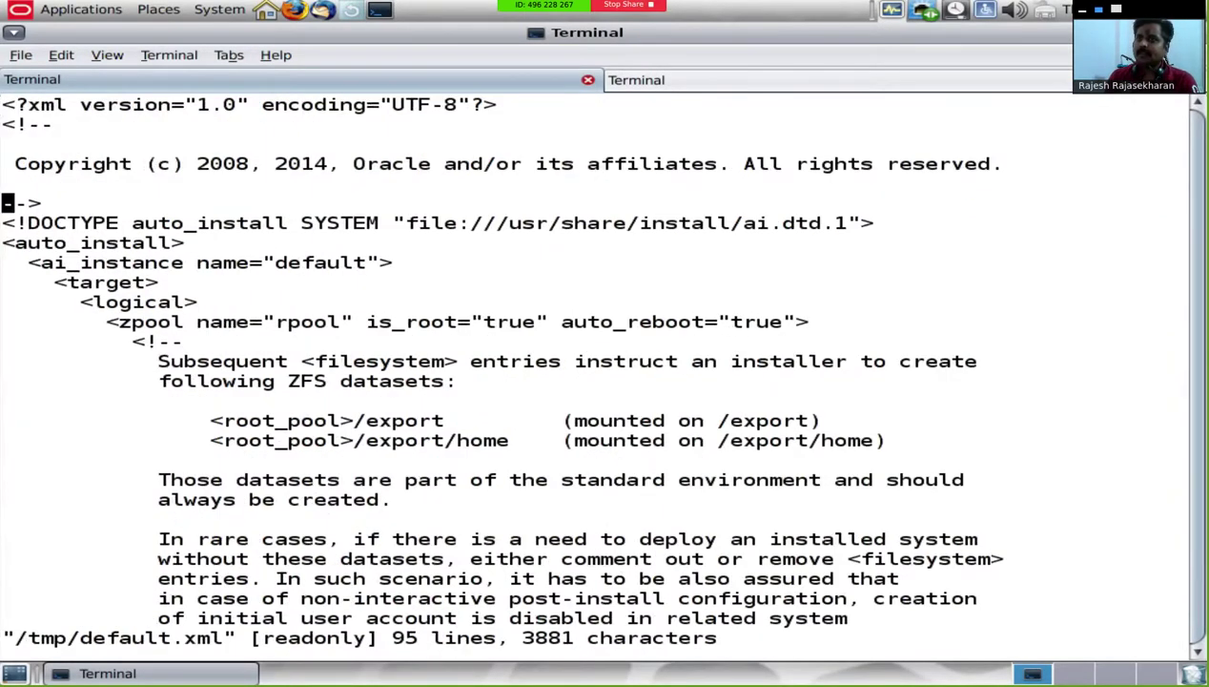
key("Down")
key("Down")
key("Down")
key("Down")
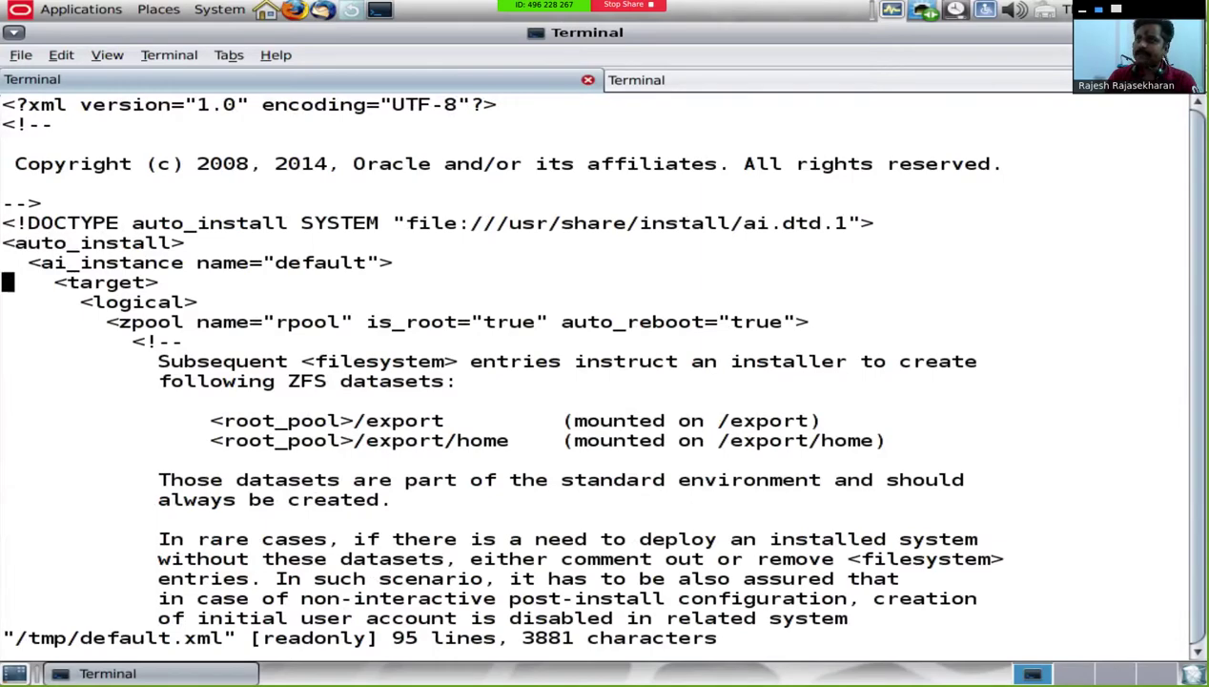
key("Down")
key("Down")
key("Right")
key("Right")
key("Right")
key("Right")
key("Right")
key("Right")
key("Right")
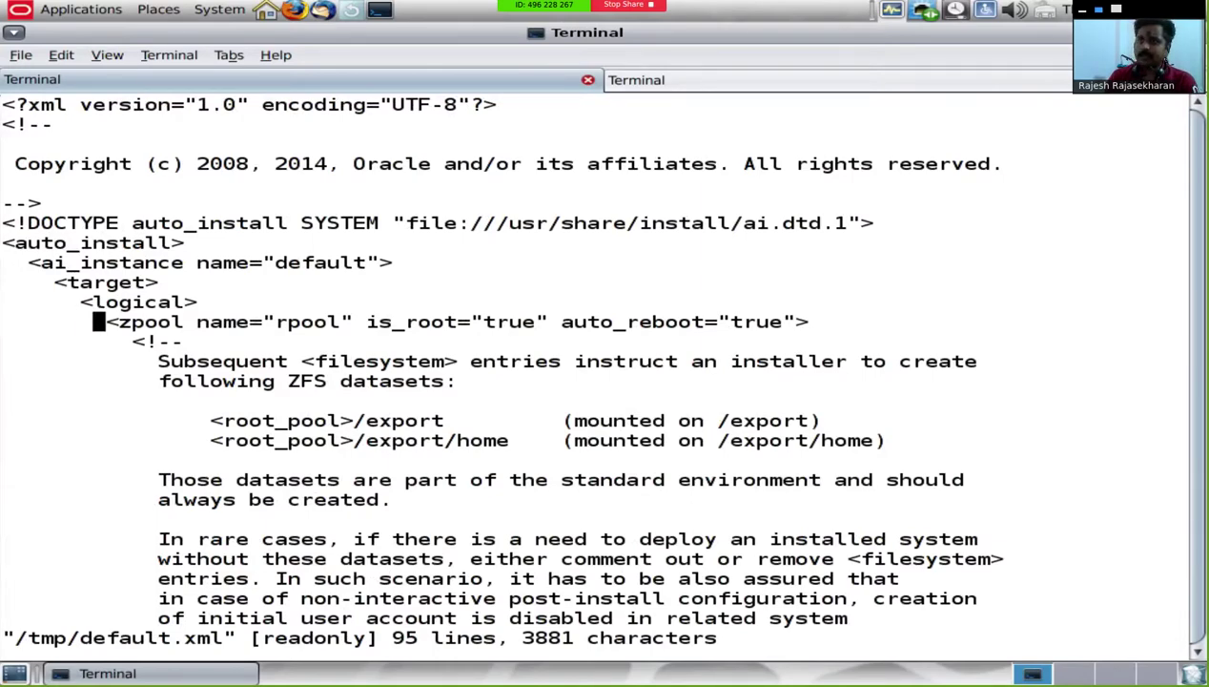
key("Right")
key("Right")
key("Right")
key("Right")
key("Right")
key("Right")
key("Right")
key("Right")
key("Right")
key("Right")
key("Right")
key("Right")
key("Right")
key("Right")
key("Right")
key("Right")
key("Right")
key("Right")
key("Right")
key("Right")
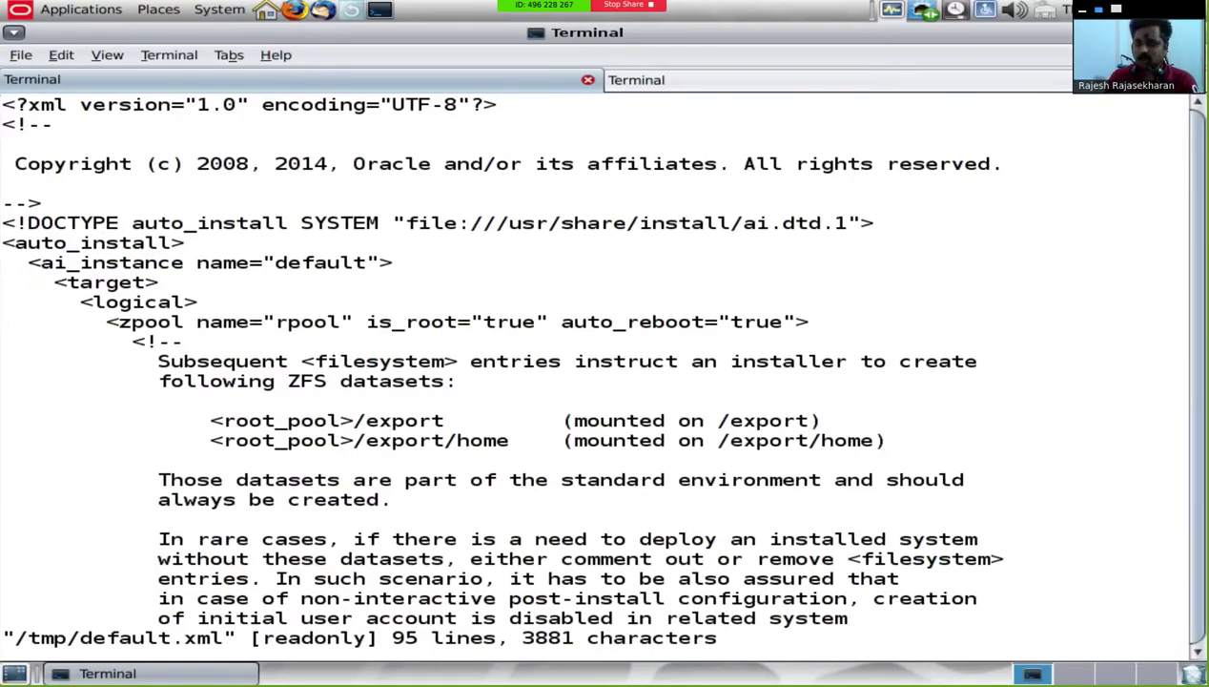
key("i")
key("Delete")
key("Delete")
key("Delete")
key("Delete")
key("Delete")
key("Delete")
key("Delete")
key("Delete")
key("Delete")
key("Delete")
key("Delete")
key("Delete")
key("Delete")
key("Delete")
key("Delete")
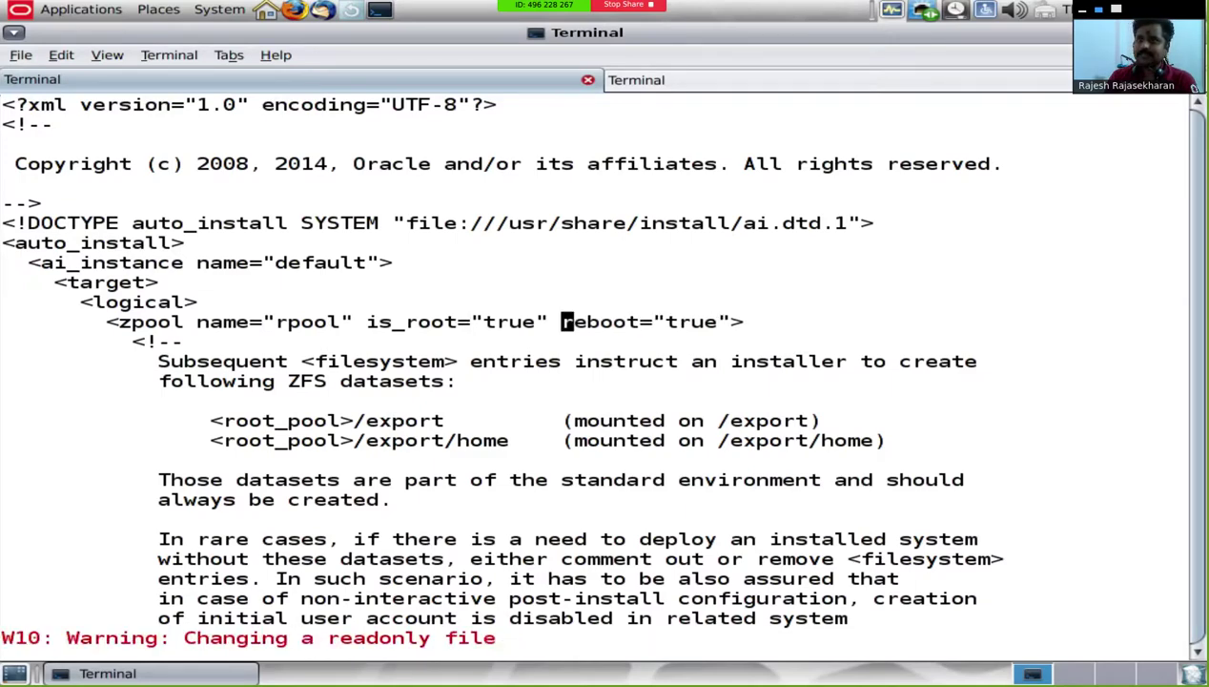
key("Delete")
key("Delete")
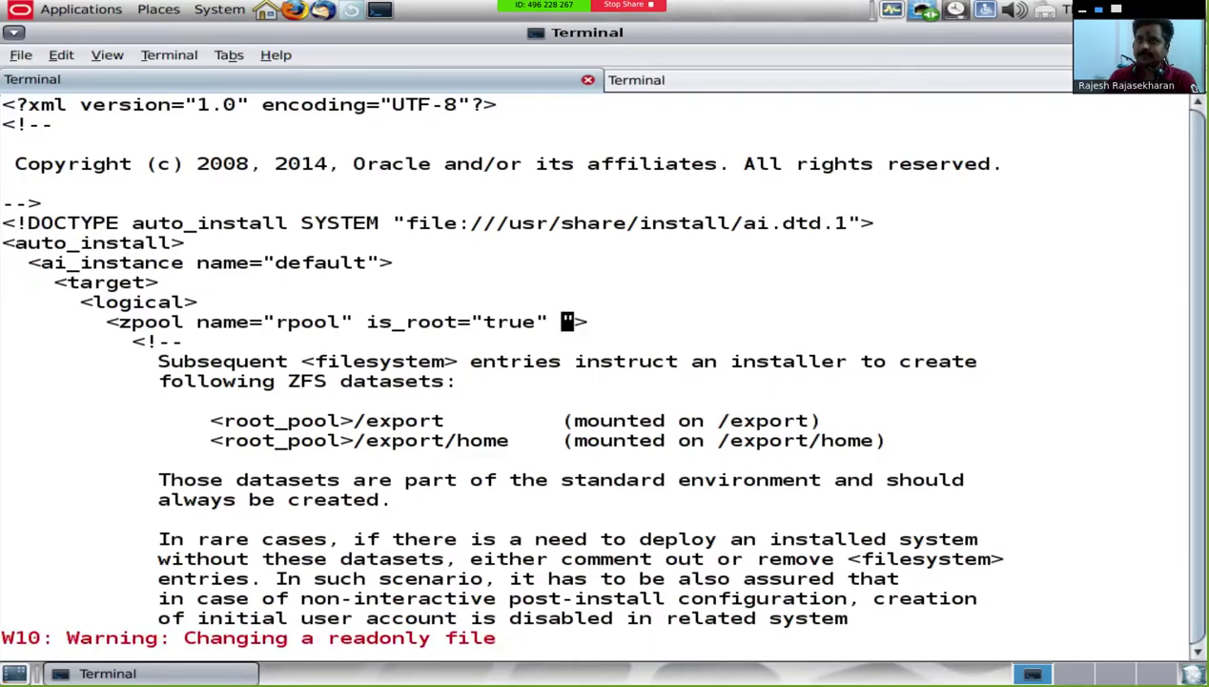
key("Left")
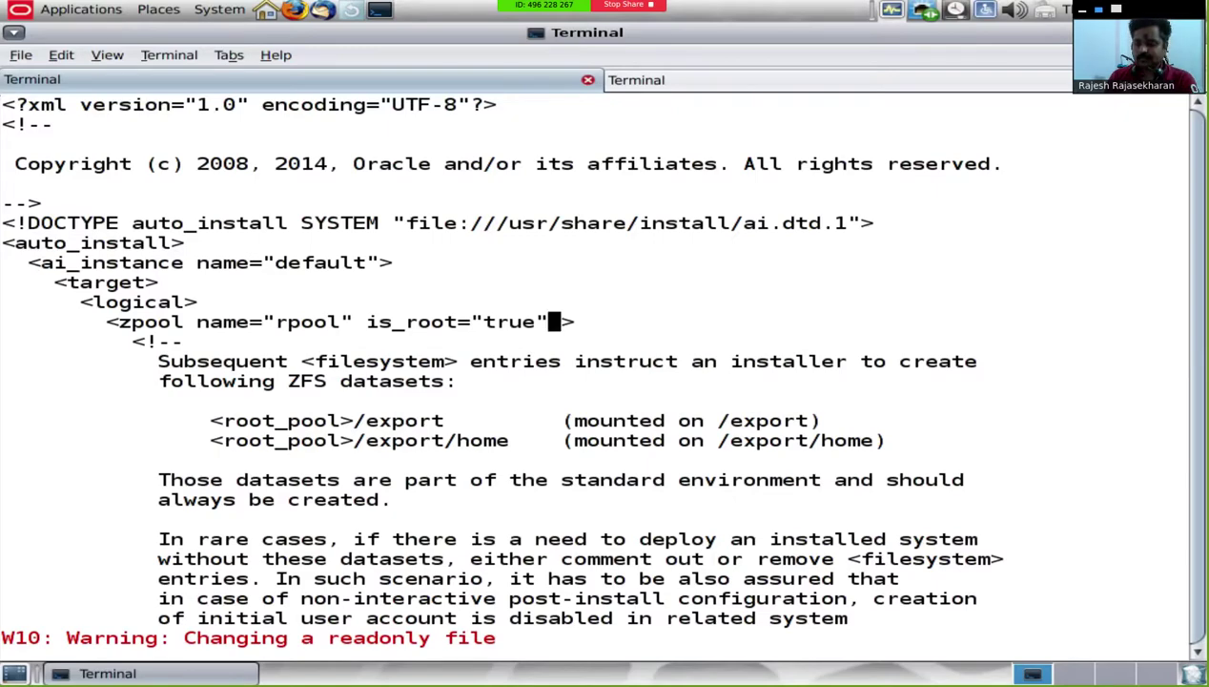
Step: Add auto_reboot="true" to the ai_instance element, fixing the mistyped capital R
key("Up")
key("Up")
key("Up")
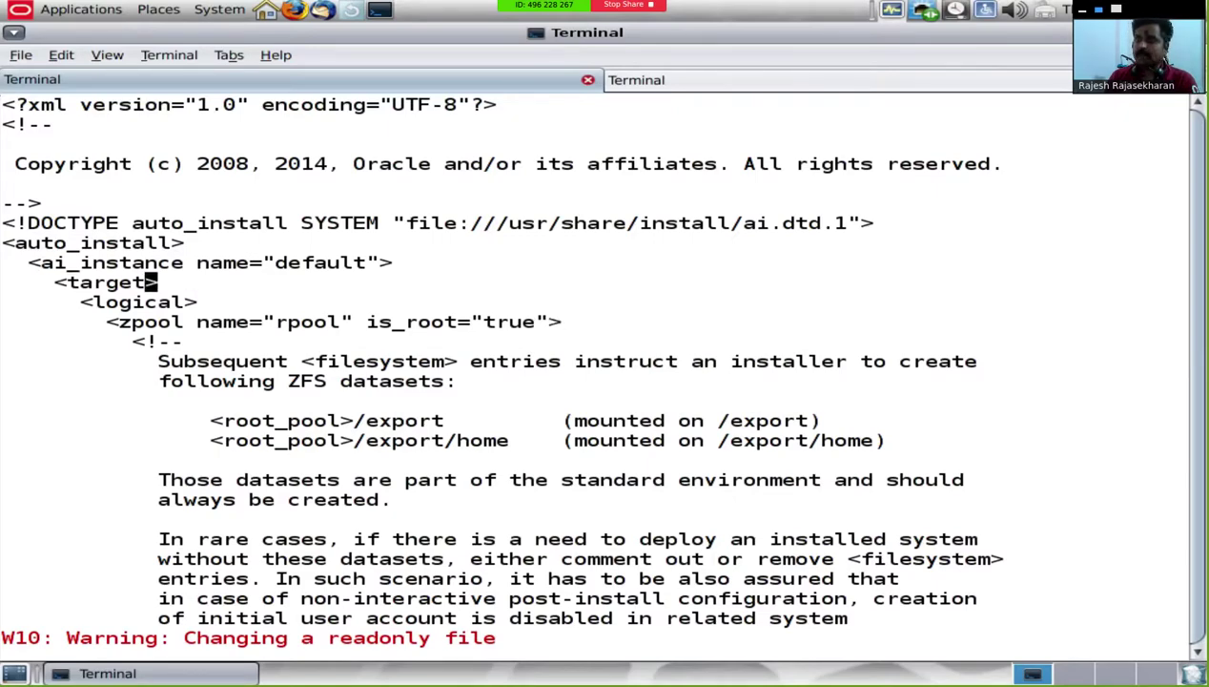
type("i at")
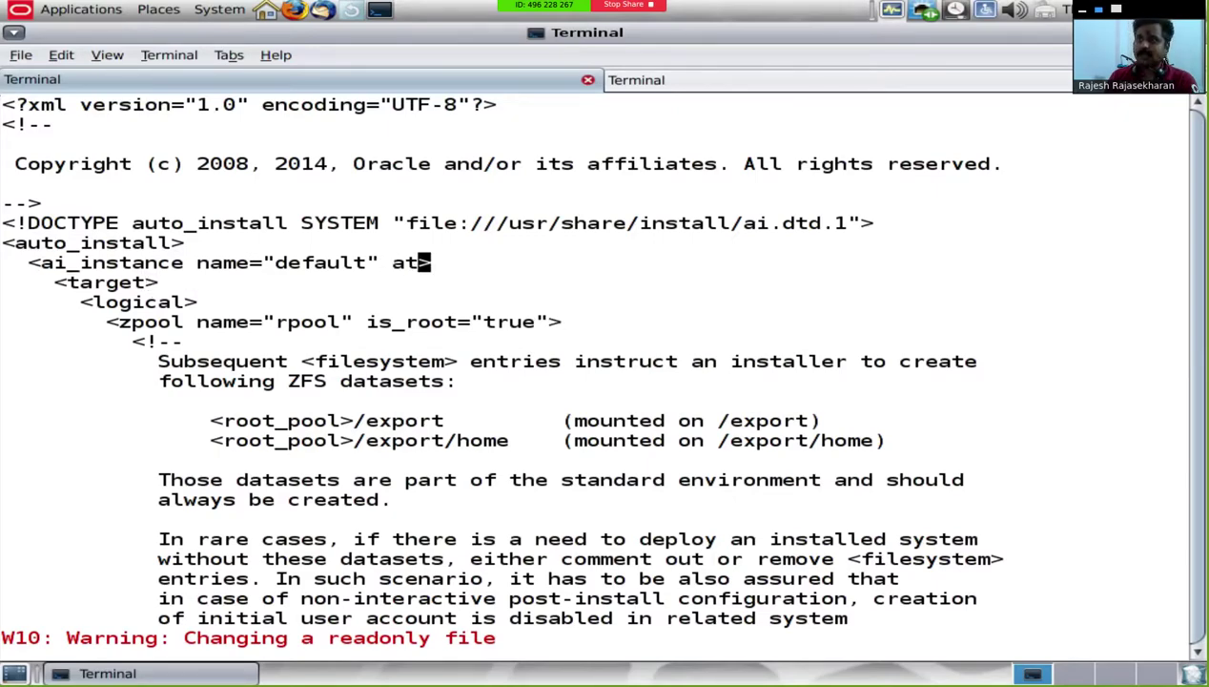
key("Escape")
type("auto_Rebo")
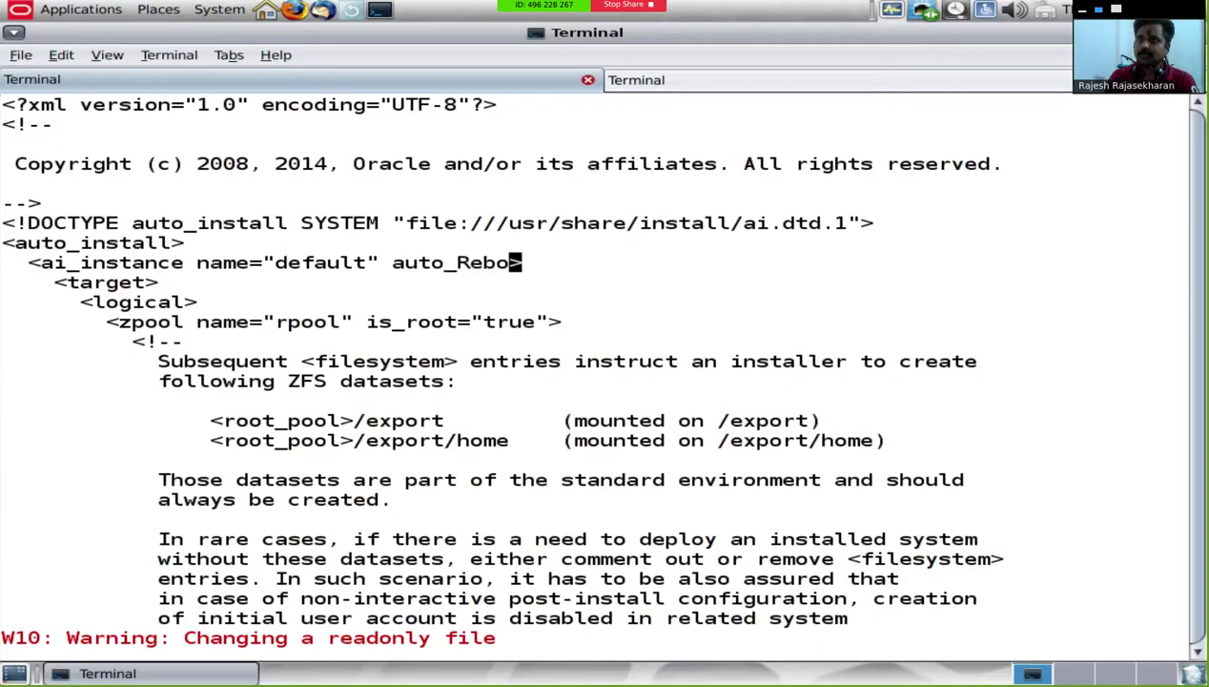
key("Escape")
key("Left")
key("Left")
key("Left")
key("asciitilde")
type("eaot=\"true")
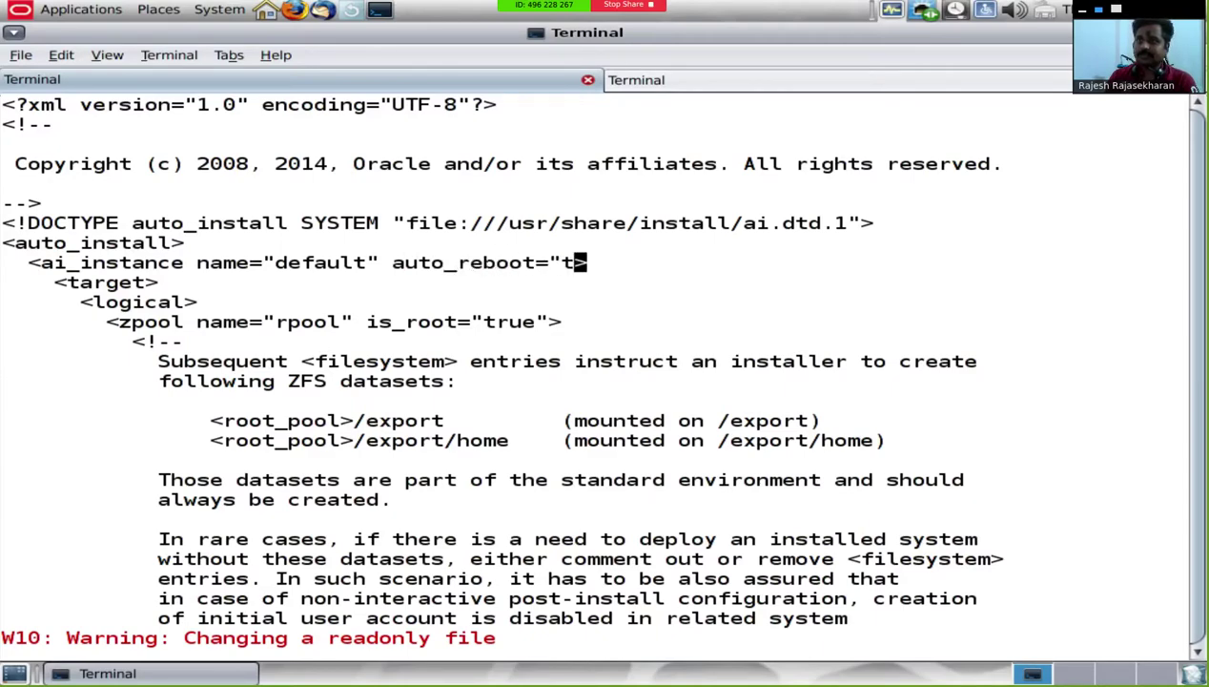
type("\"")
key("Escape")
Step: Save default.xml and rerun create-manifest for x86client, which now succeeds
type(":wq!")
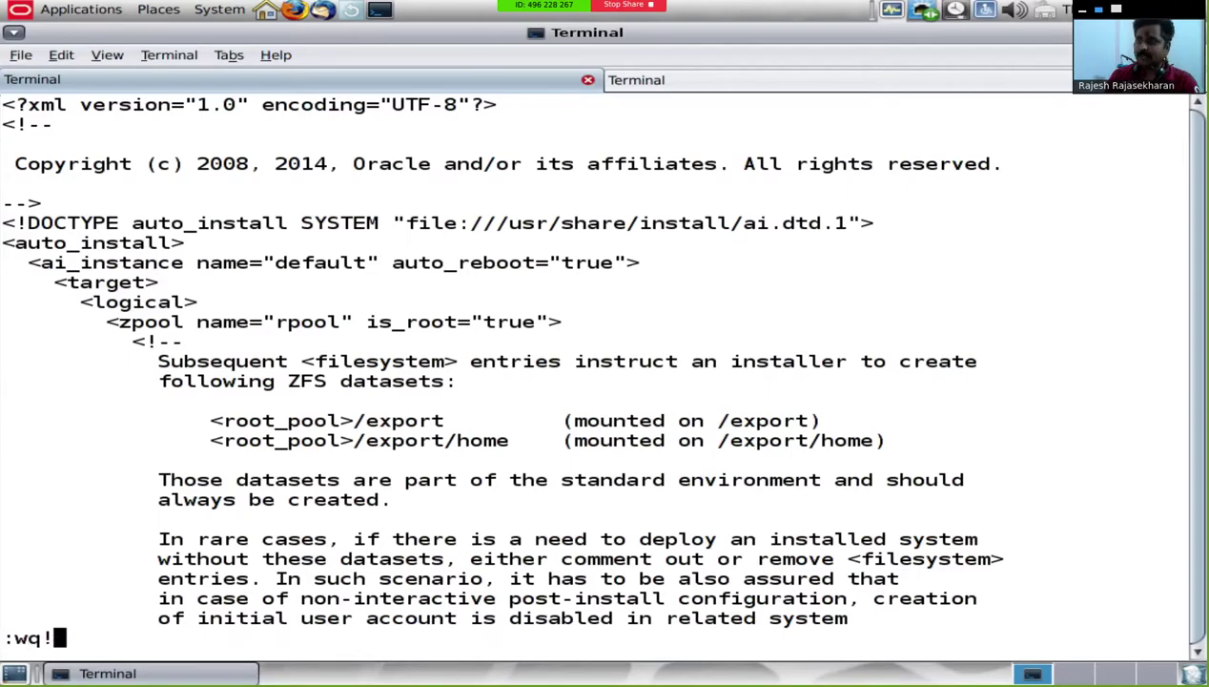
key("Return")
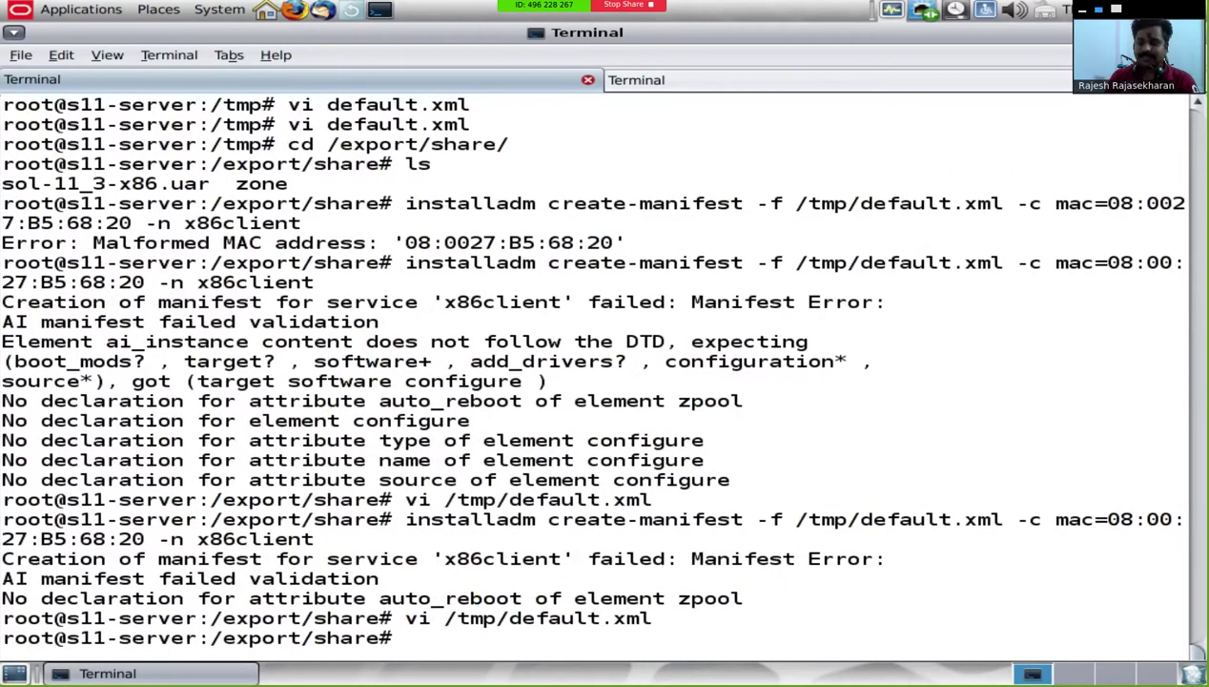
key("Up")
key("Up")
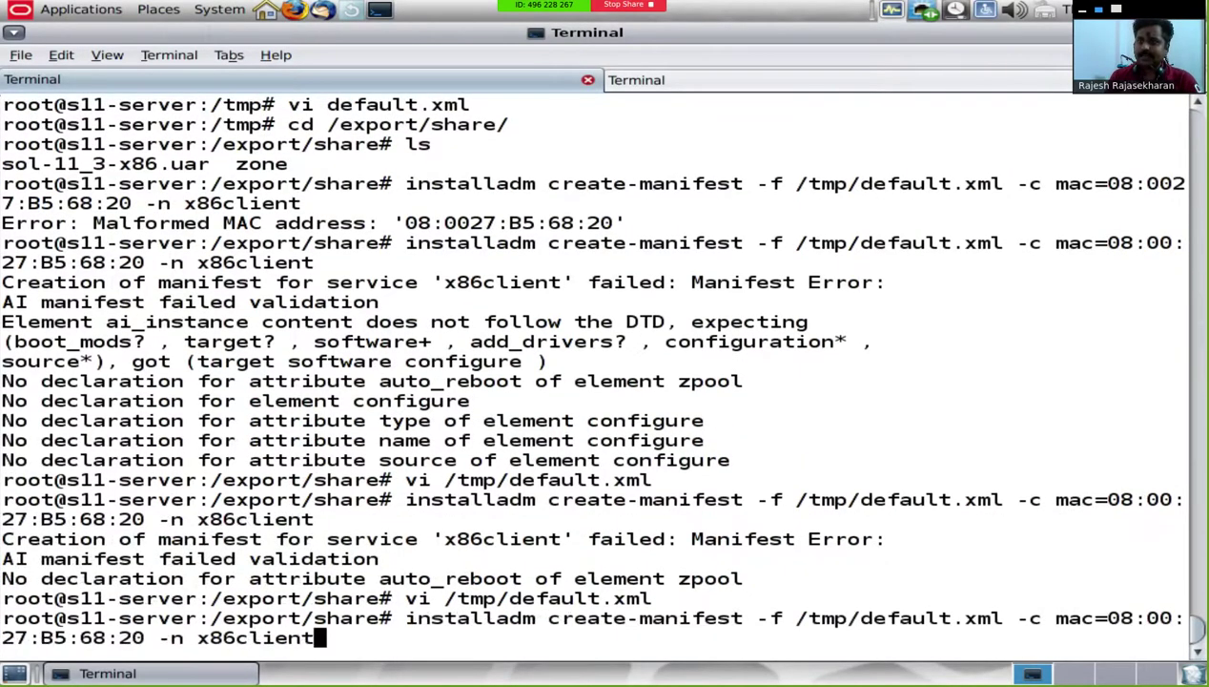
key("Return")
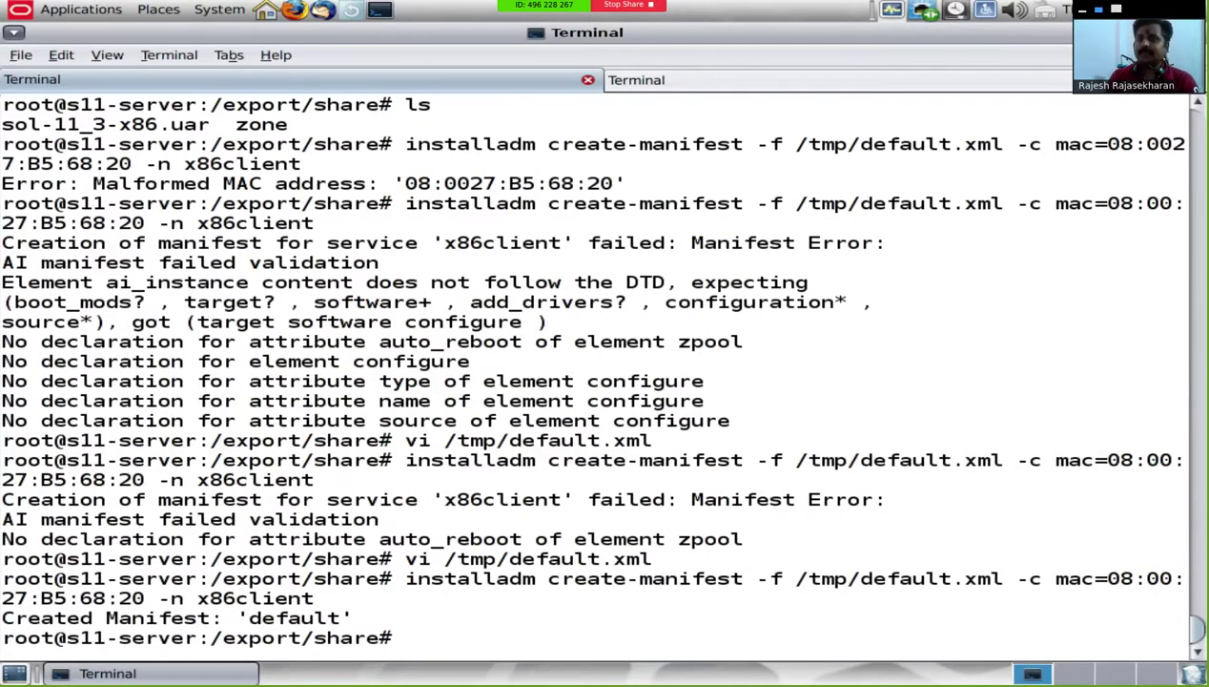
Step: Clear the screen and run installadm list -m to show the active default manifest
type("clear")
key("Return")
type("ist")
key("BackSpace")
key("BackSpace")
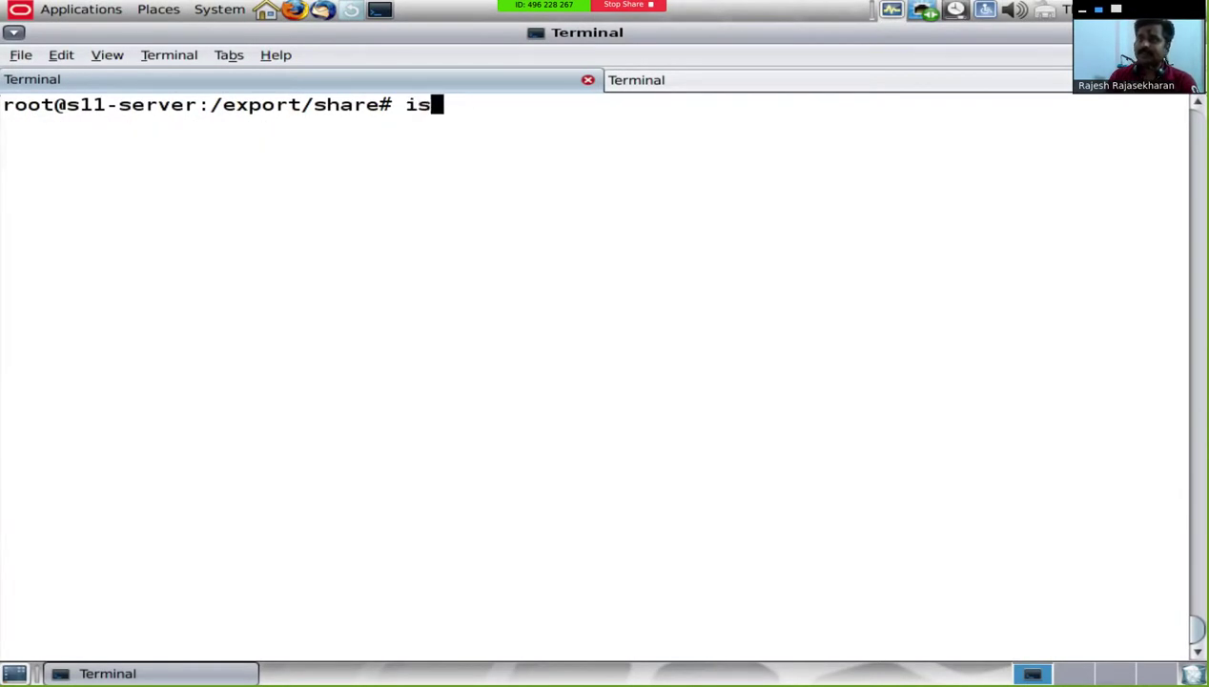
type("nstalladm list -m")
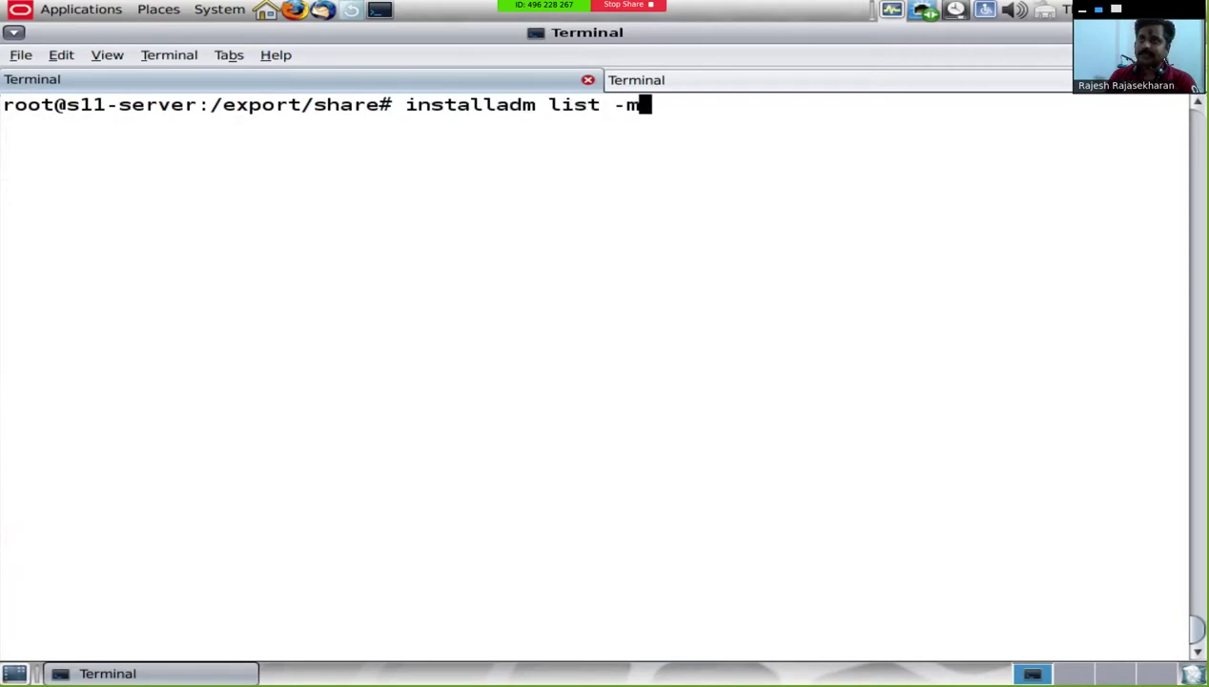
key("Return")
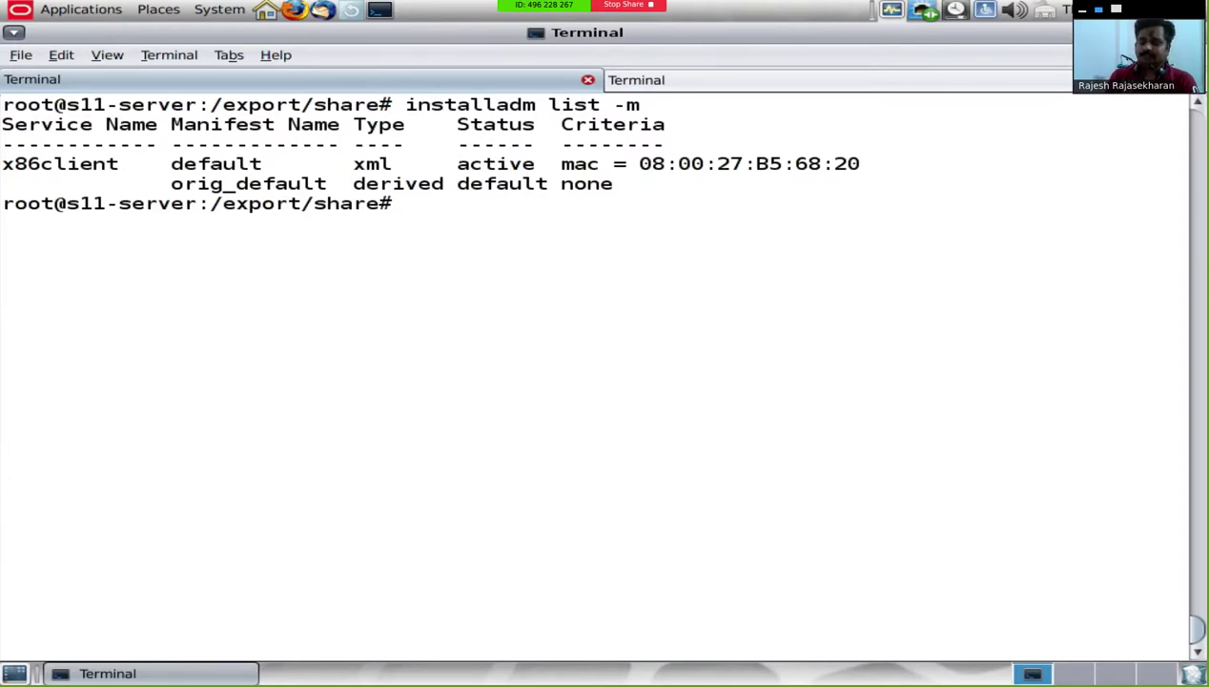
Step: Grep /tmp/default.xml for configuration, select the <configuration> line, then clear the screen
type("grep co")
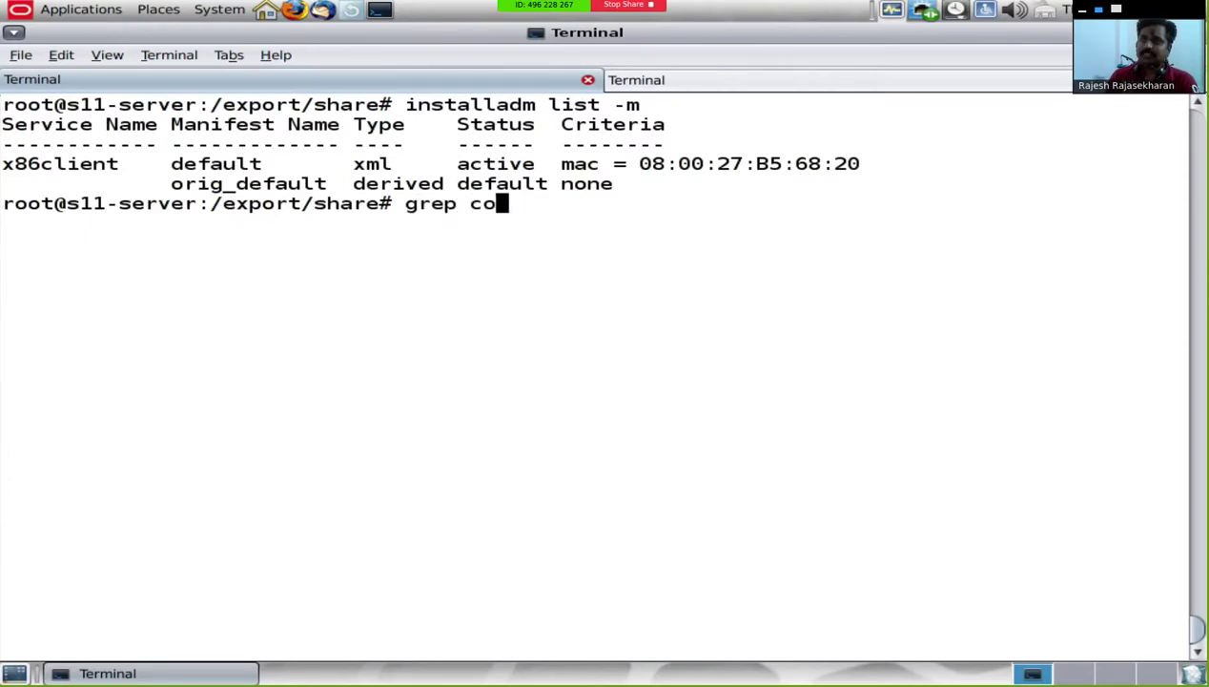
type("nfiguration ")
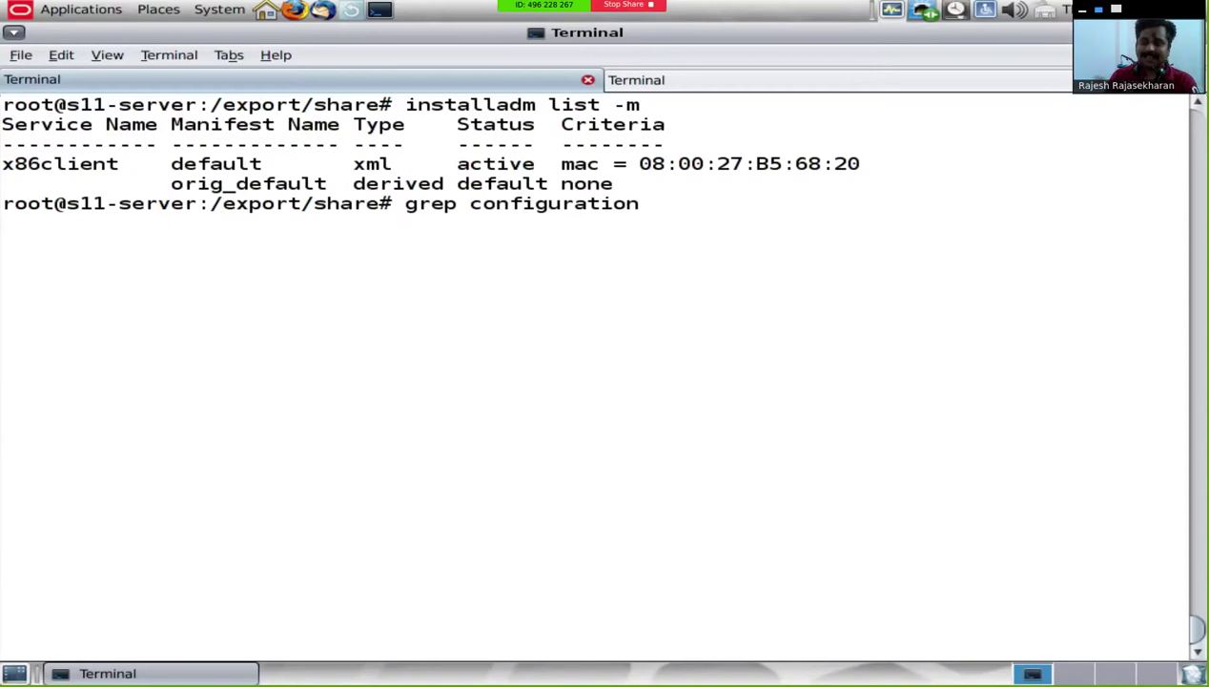
type("/tmp/de")
key("Tab")
key("Return")
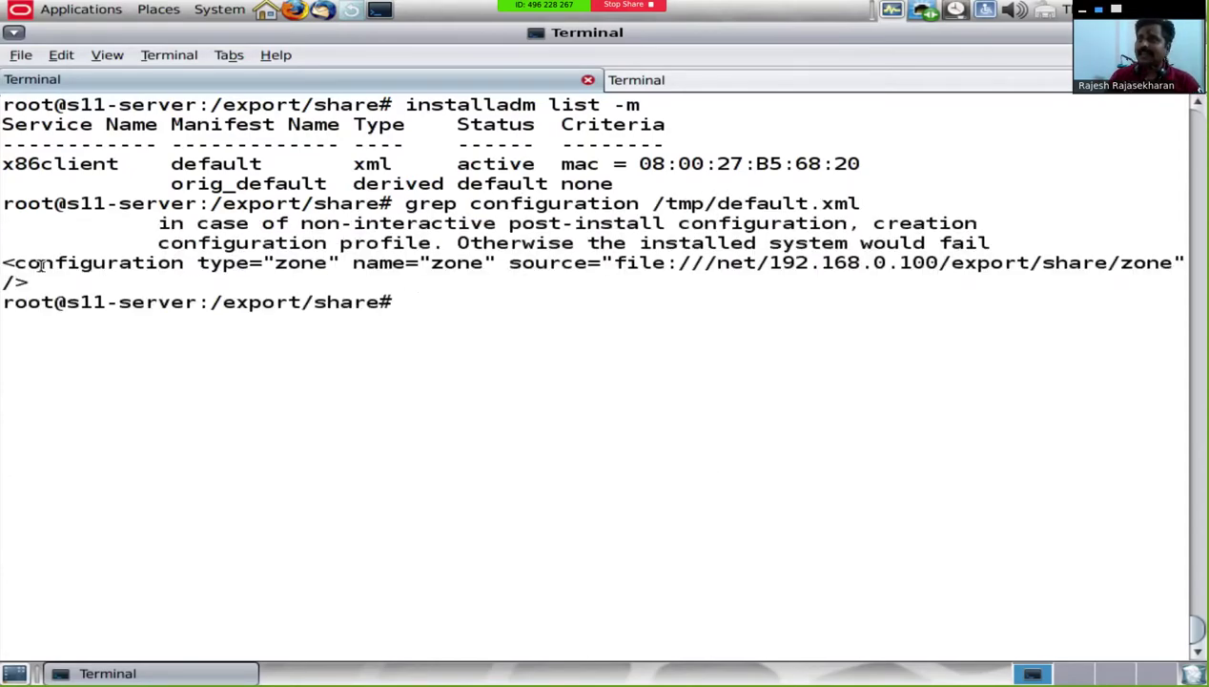
left_click_drag(4, 261, 27, 279)
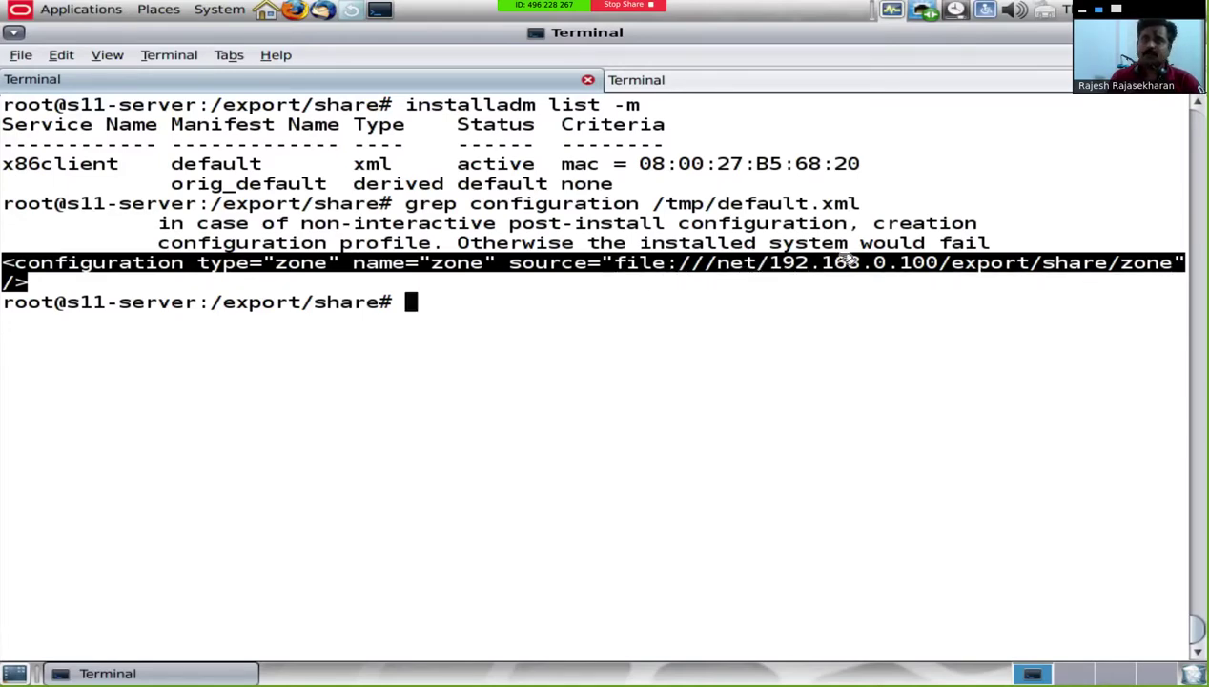
double_click(613, 299)
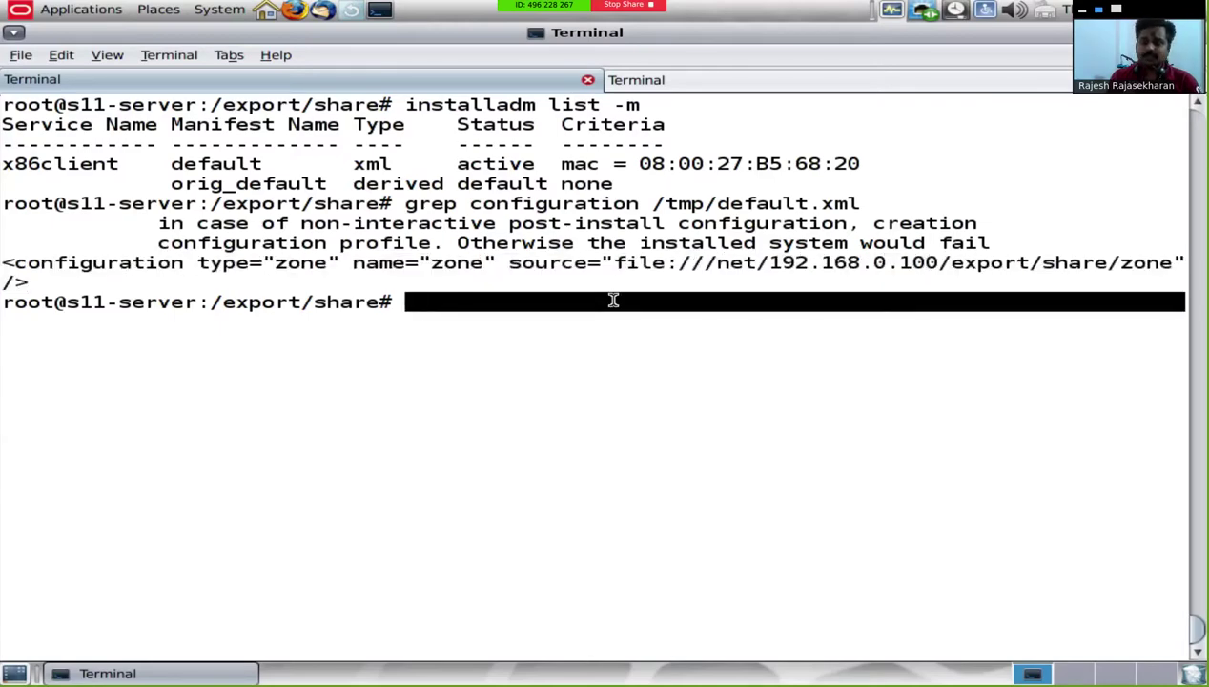
type("clear")
key("Return")
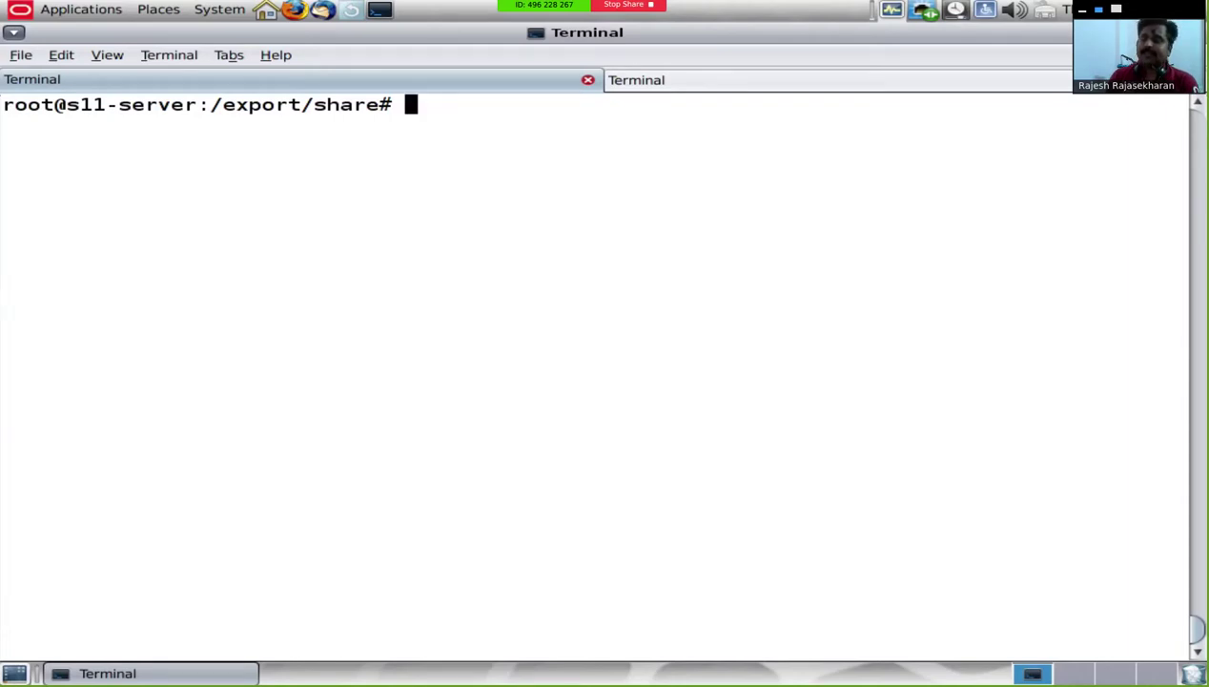
Step: Run sysconfig create-profile -o /sysconfig to start the System Configuration Tool
type("sysconfig creat")
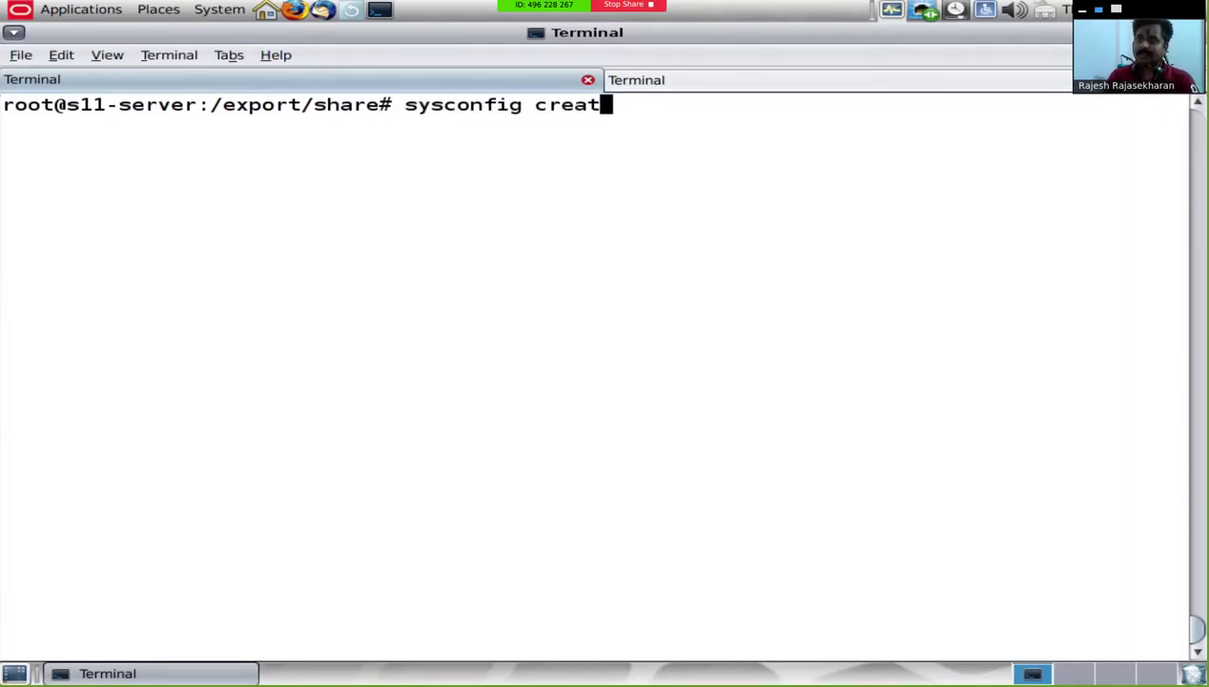
type("e-profile -o")
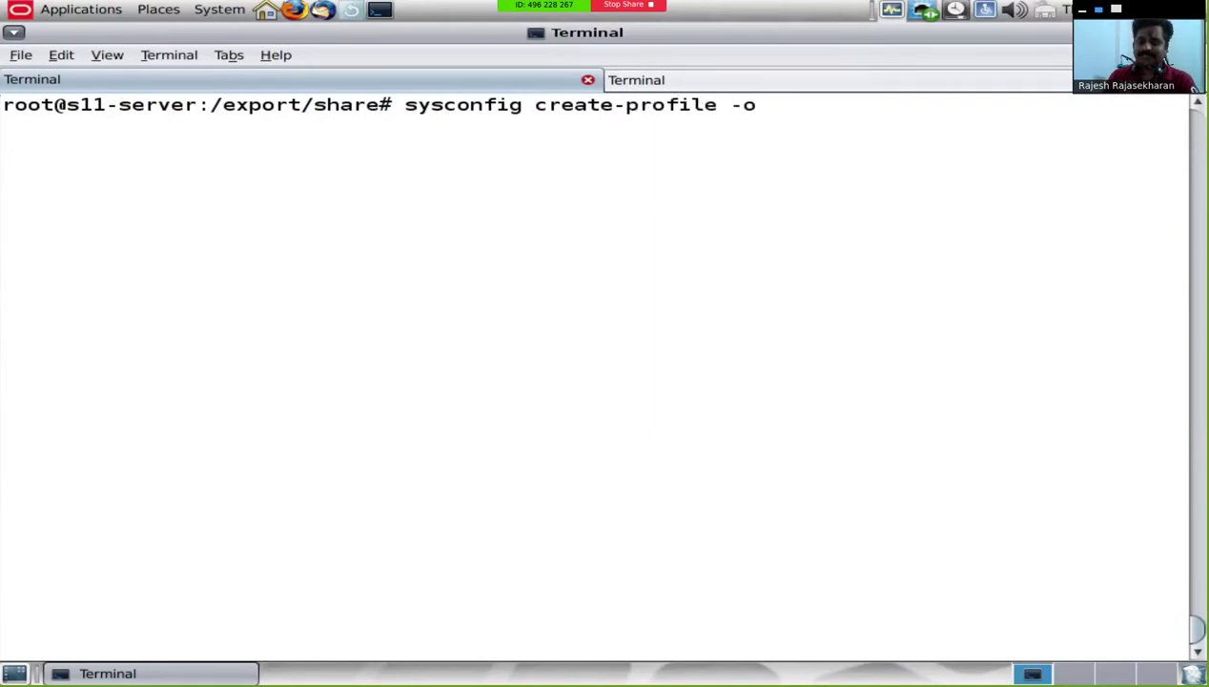
type(" /")
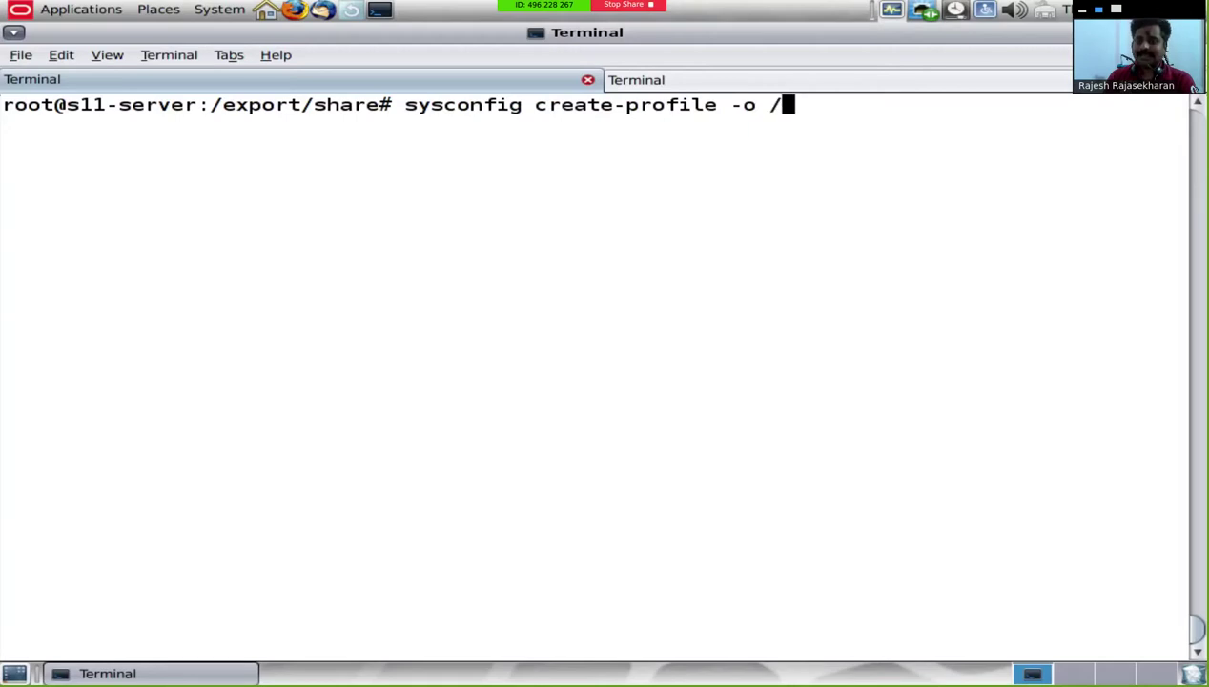
type("sysconfig")
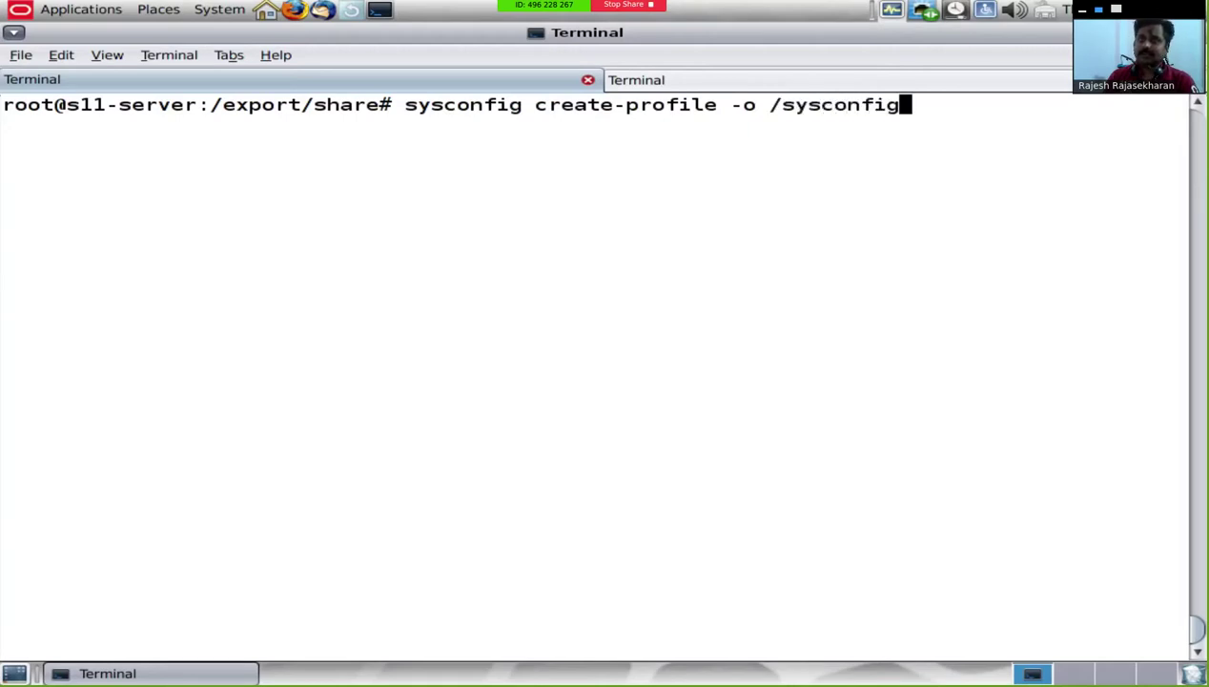
key("Return")
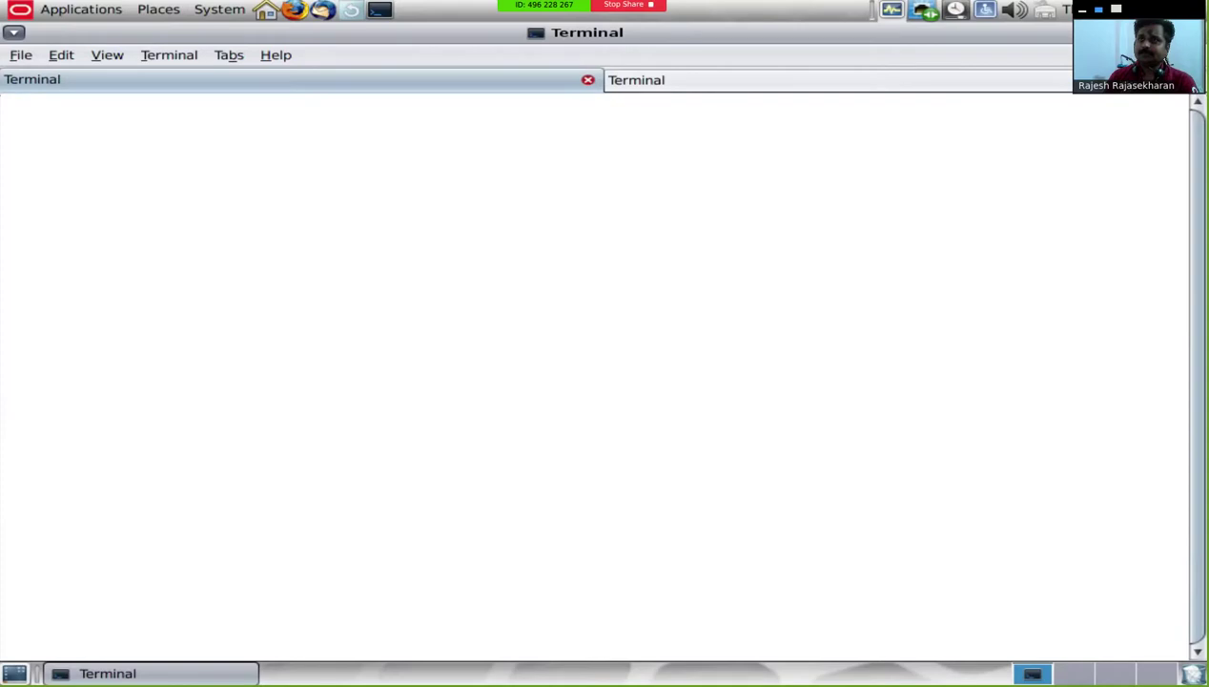
Step: Set the computer name to myclient and keep automatic network configuration
key("Escape")
key("2")
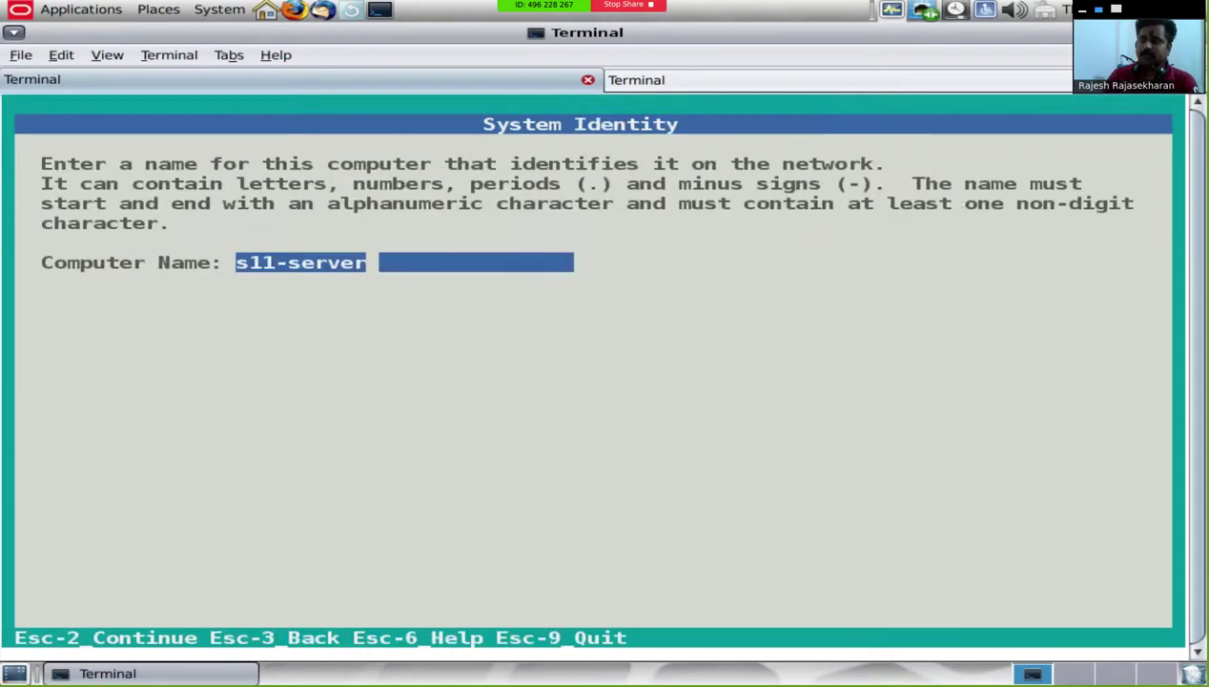
key("BackSpace")
key("BackSpace")
key("BackSpace")
key("BackSpace")
key("BackSpace")
key("BackSpace")
key("BackSpace")
key("BackSpace")
key("BackSpace")
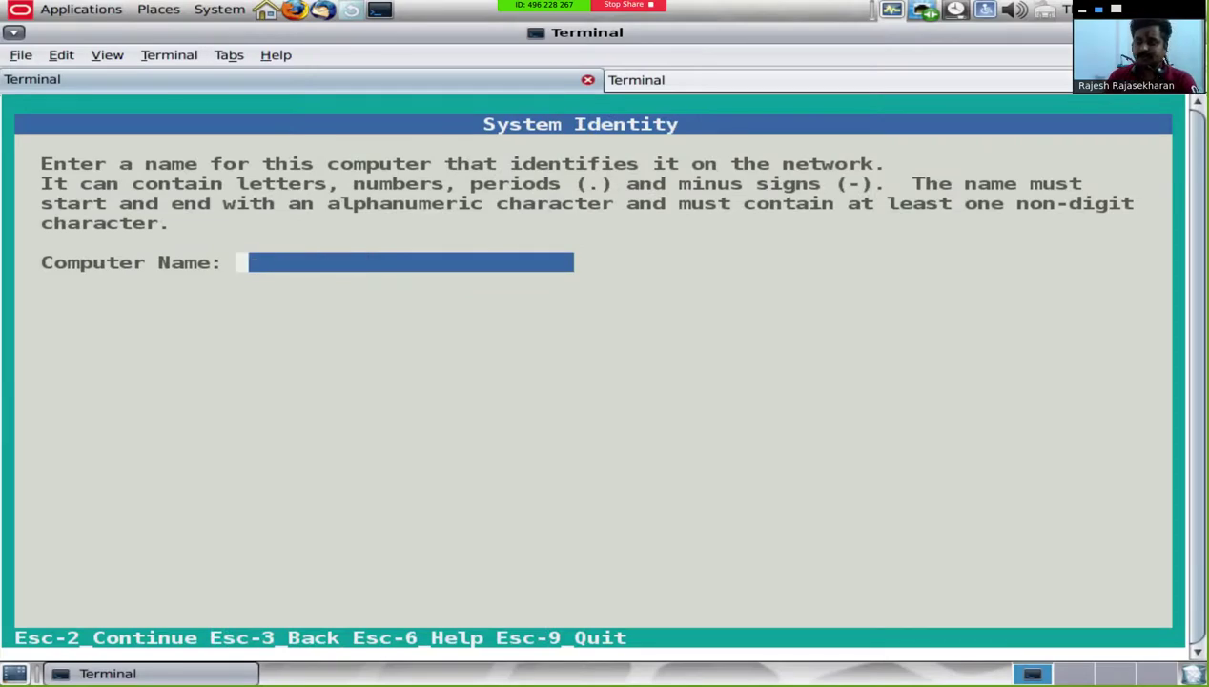
type("myclient")
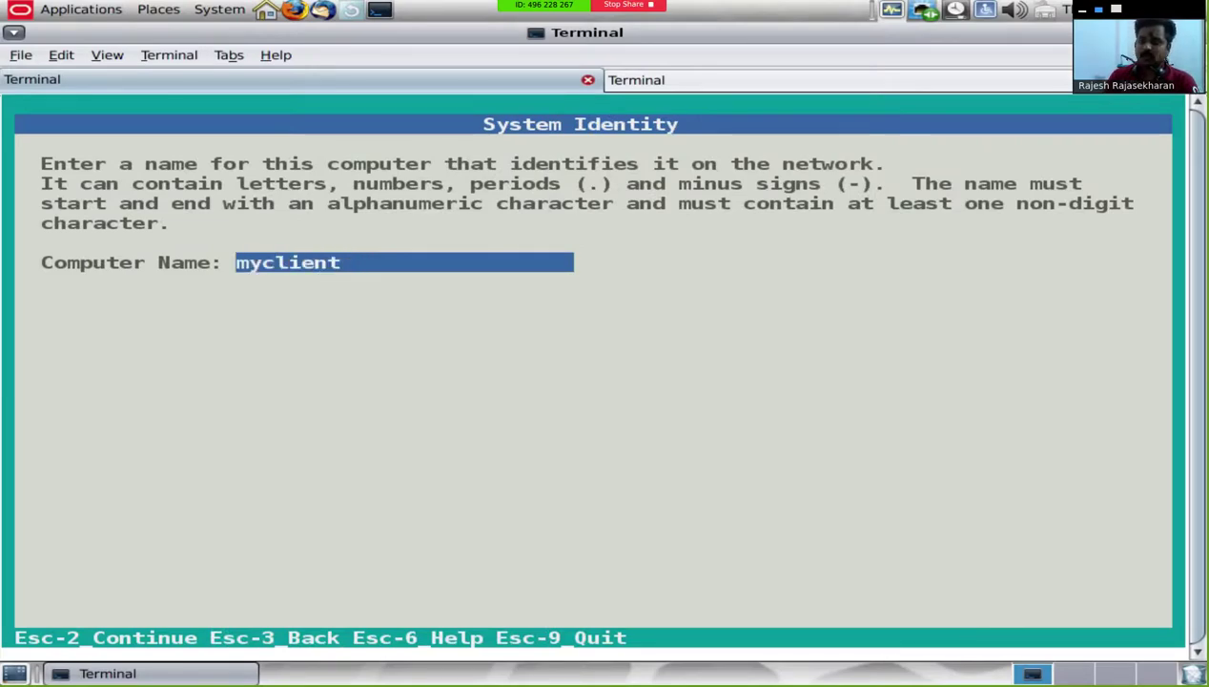
key("Escape")
key("2")
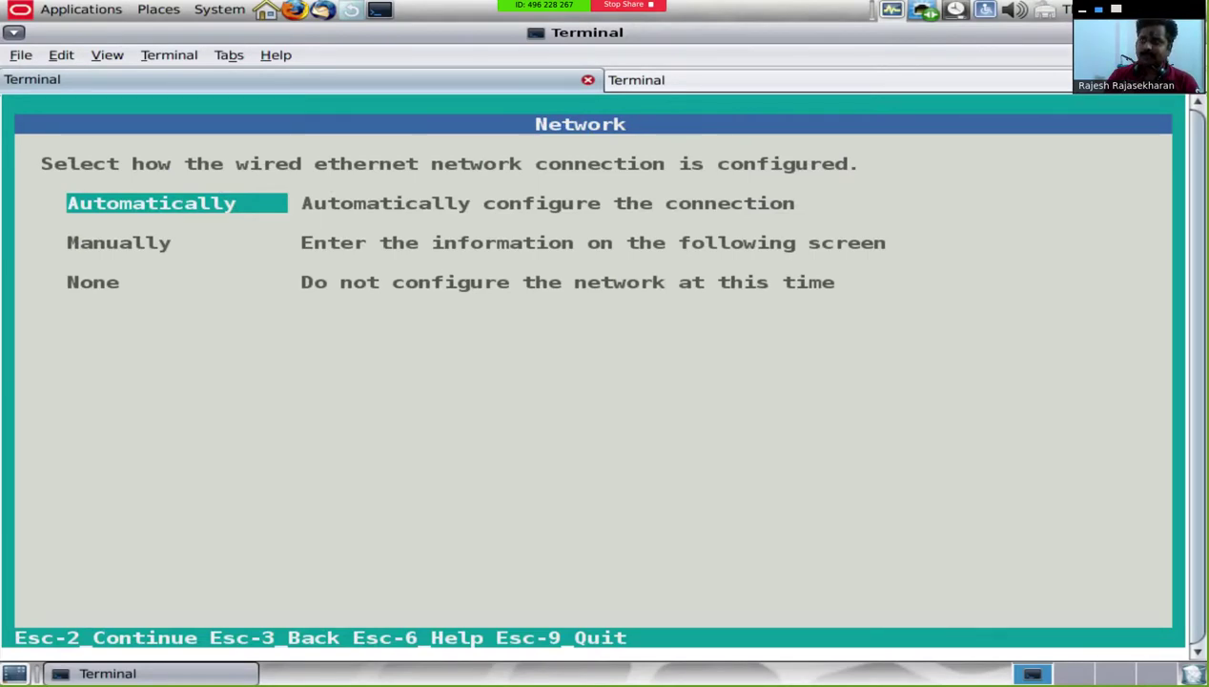
key("Escape")
key("2")
Step: Choose the Asia > India > Asia/Kolkata time zone
key("Down")
key("Down")
key("Down")
key("Down")
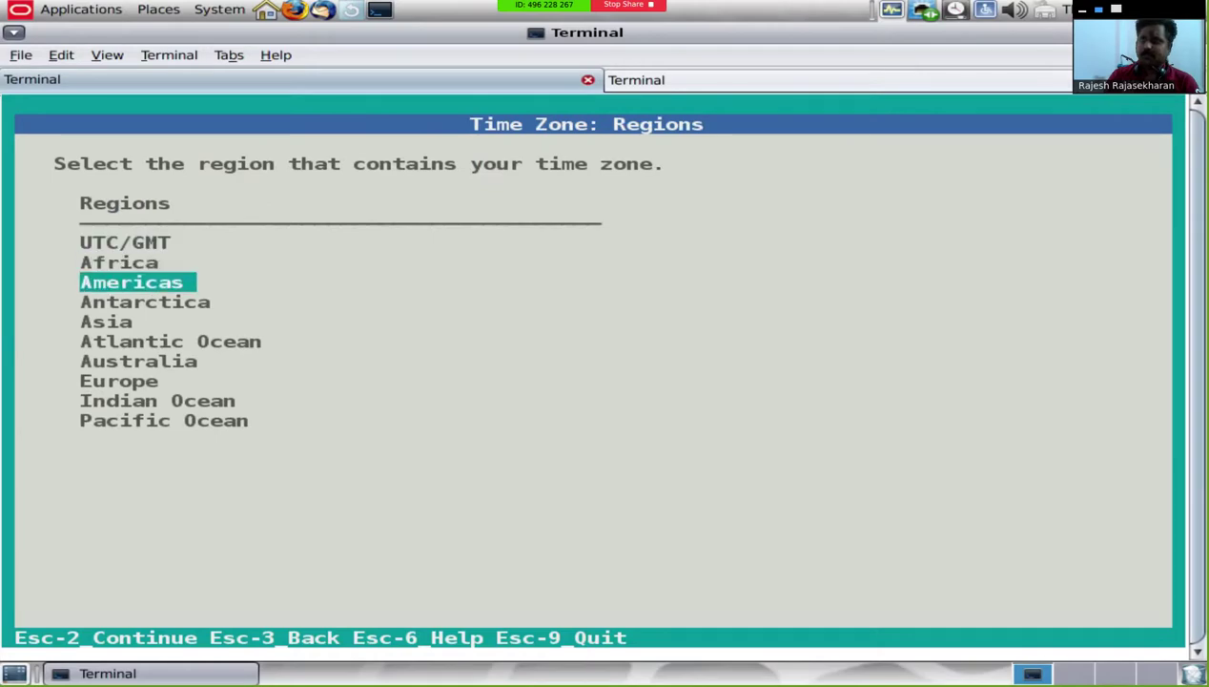
key("Escape")
key("2")
key("Down")
key("Down")
key("Down")
key("Down")
key("Down")
key("Down")
key("Down")
key("Down")
key("Down")
key("Down")
key("Down")
key("Down")
key("Down")
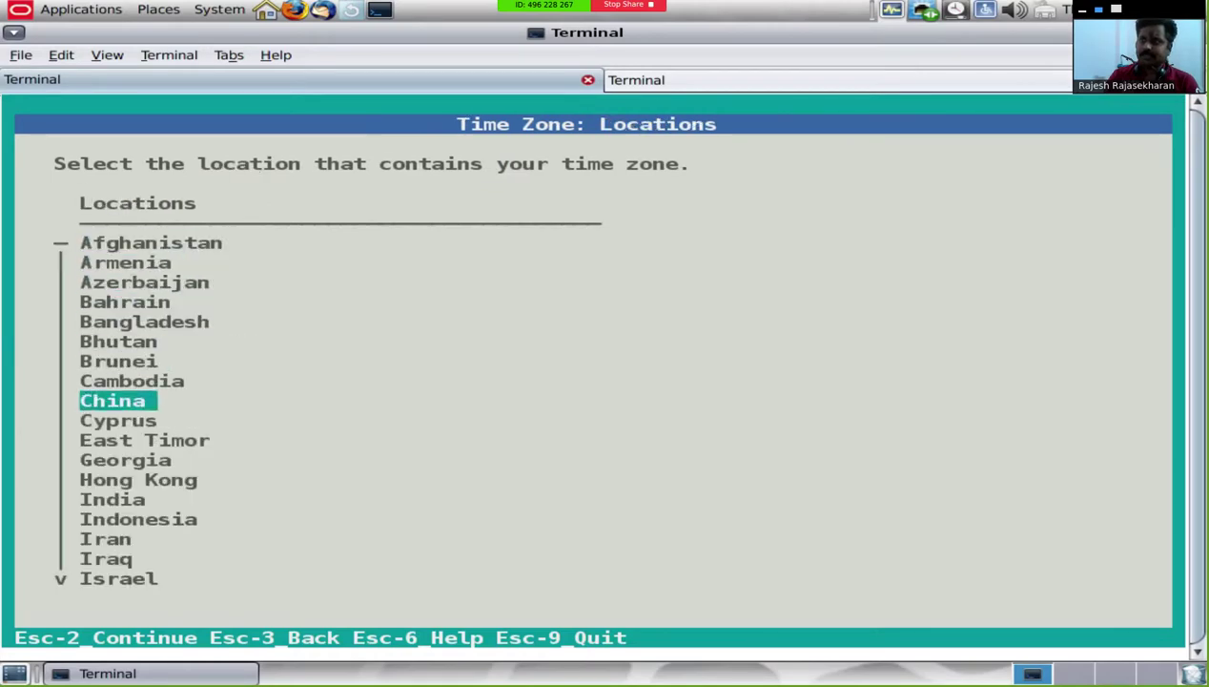
key("Escape")
key("2")
key("Escape")
key("2")
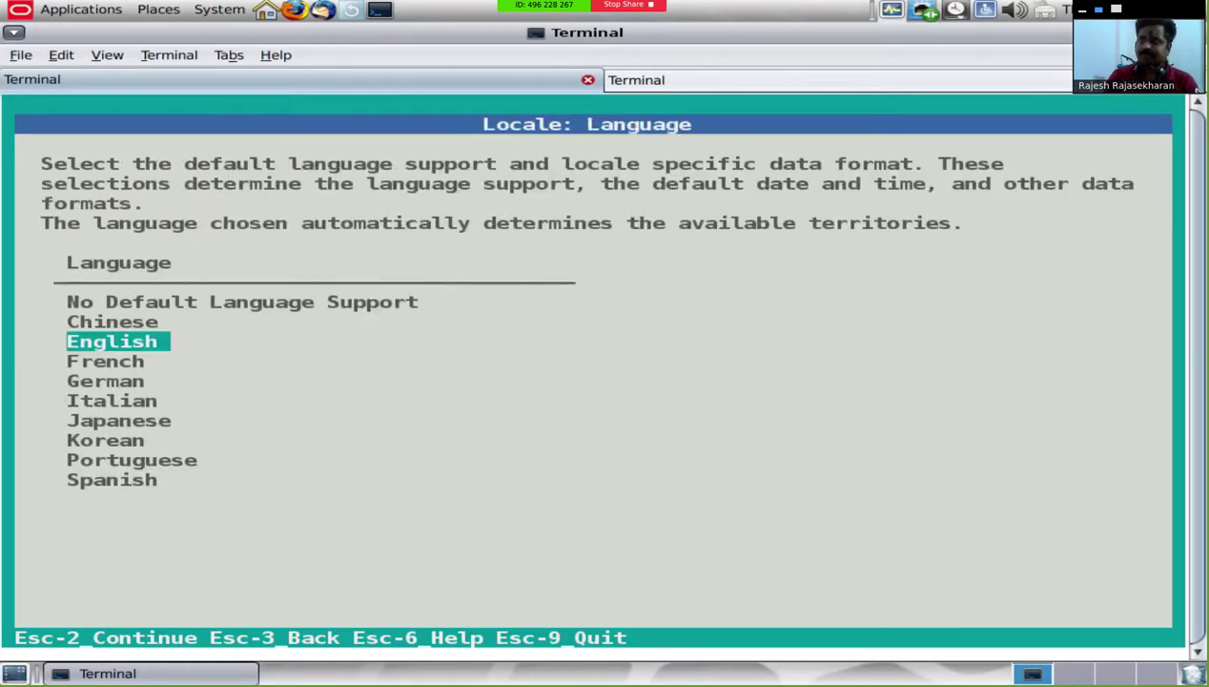
Step: Keep English language, United States territory, and US-English keyboard
key("Escape")
key("2")
key("Escape")
key("2")
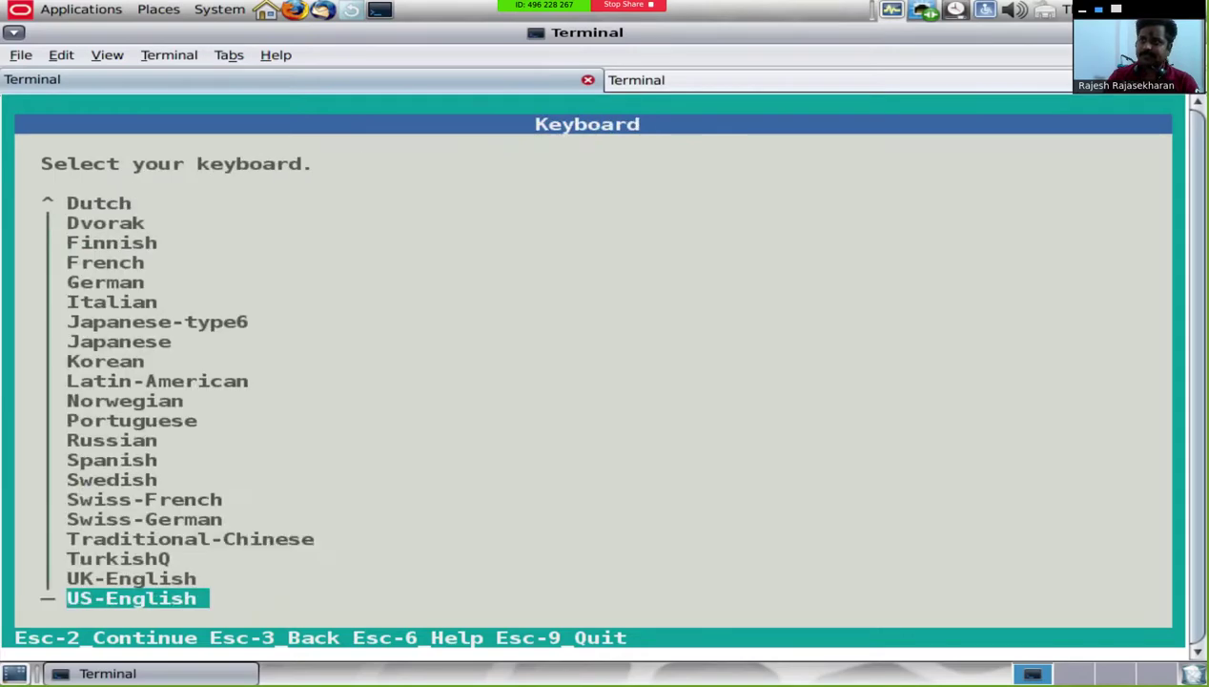
key("Escape")
Step: Enter and confirm the root password
type("2oracle")
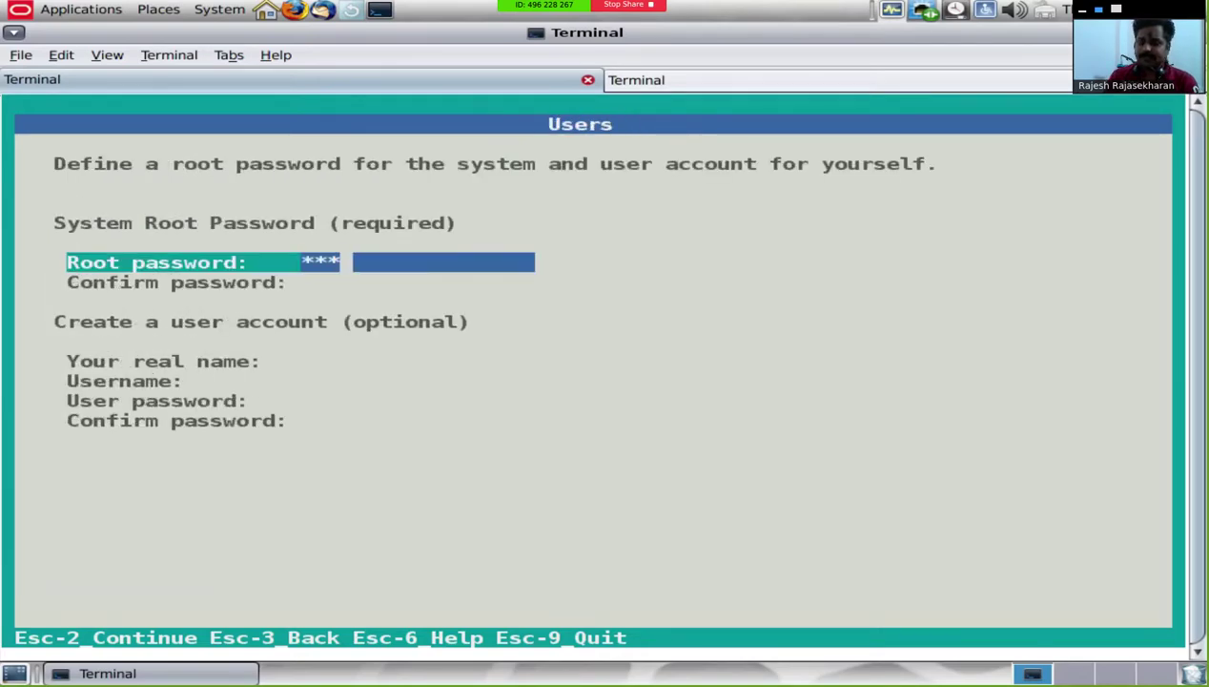
type("1")
key("Tab")
type("oracle1")
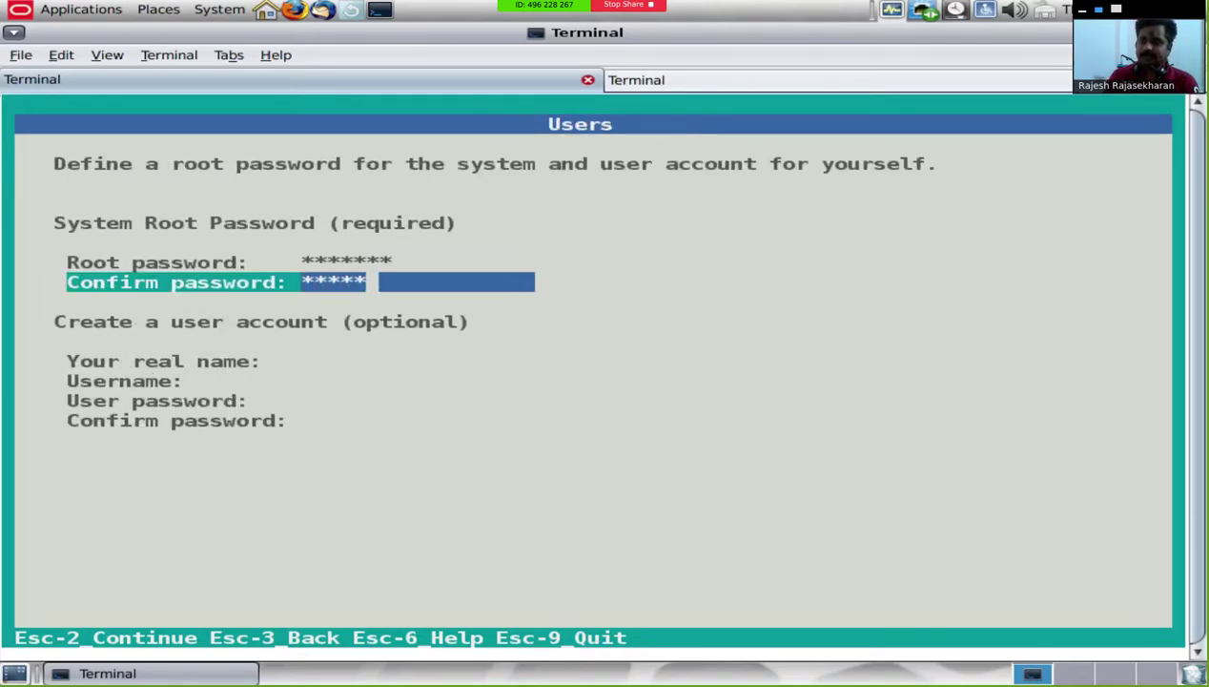
key("Escape")
key("2")
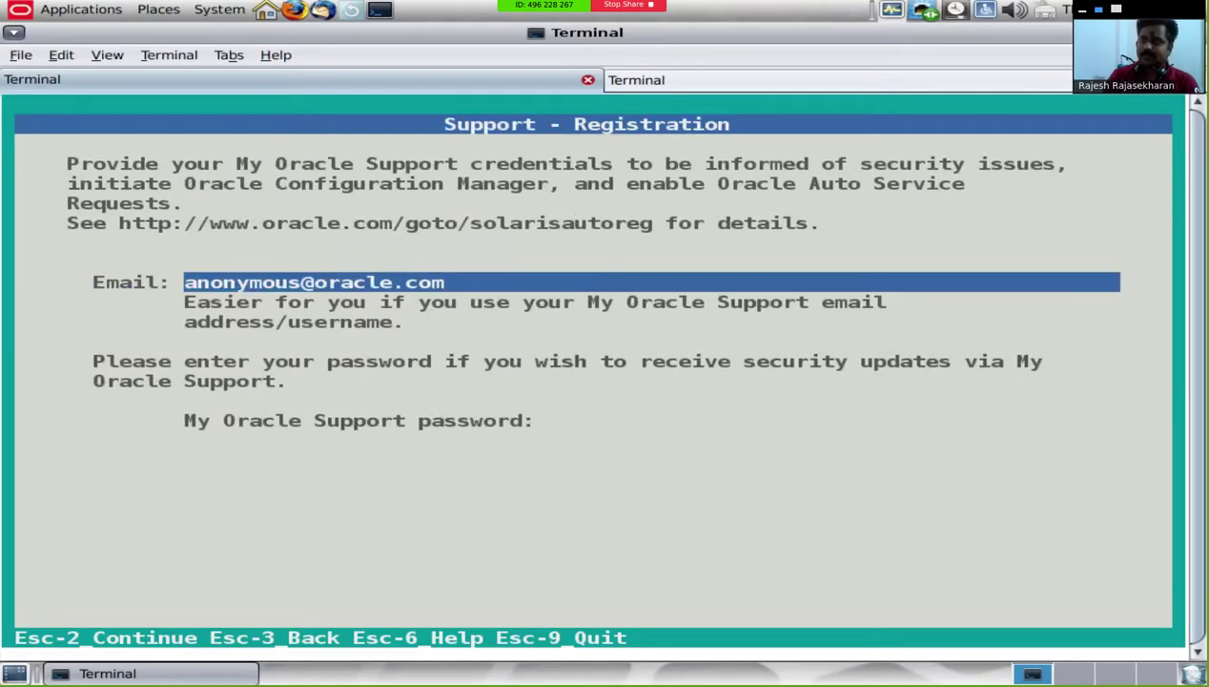
Step: Accept default support settings with no proxy and apply to generate sc_profile.xml
key("Escape")
key("2")
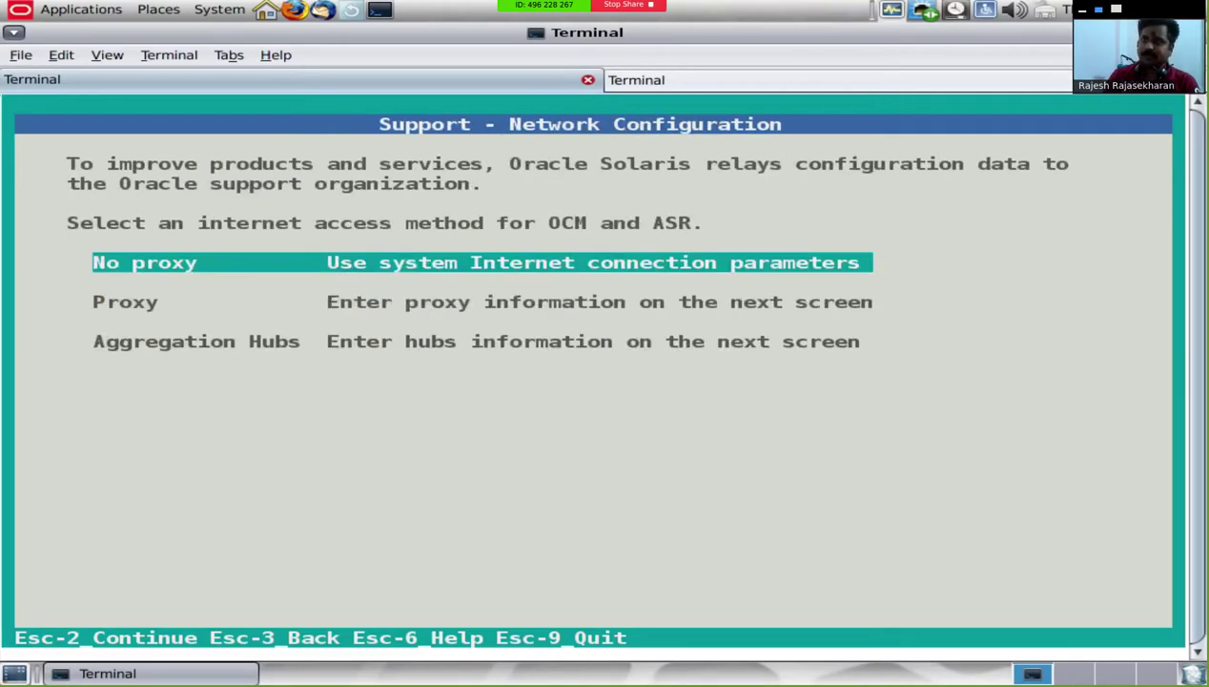
key("Escape")
key("2")
key("Escape")
key("2")
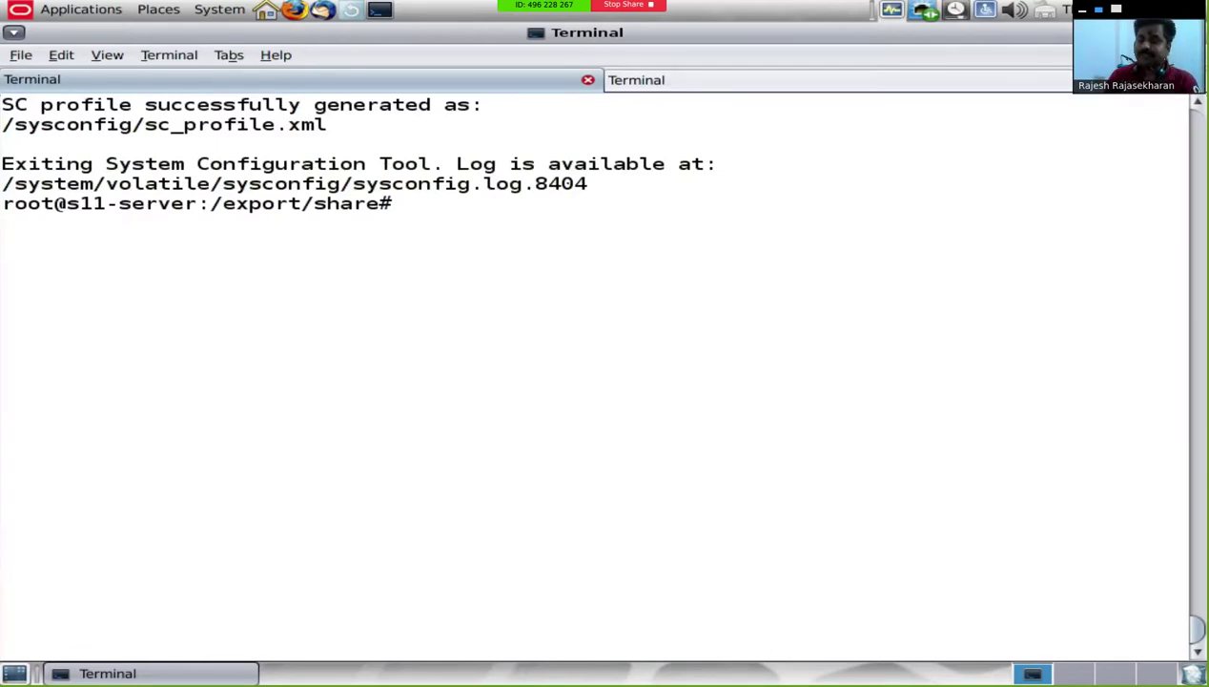
Step: Change into /sysconfig and list its contents
type("cd /sys")
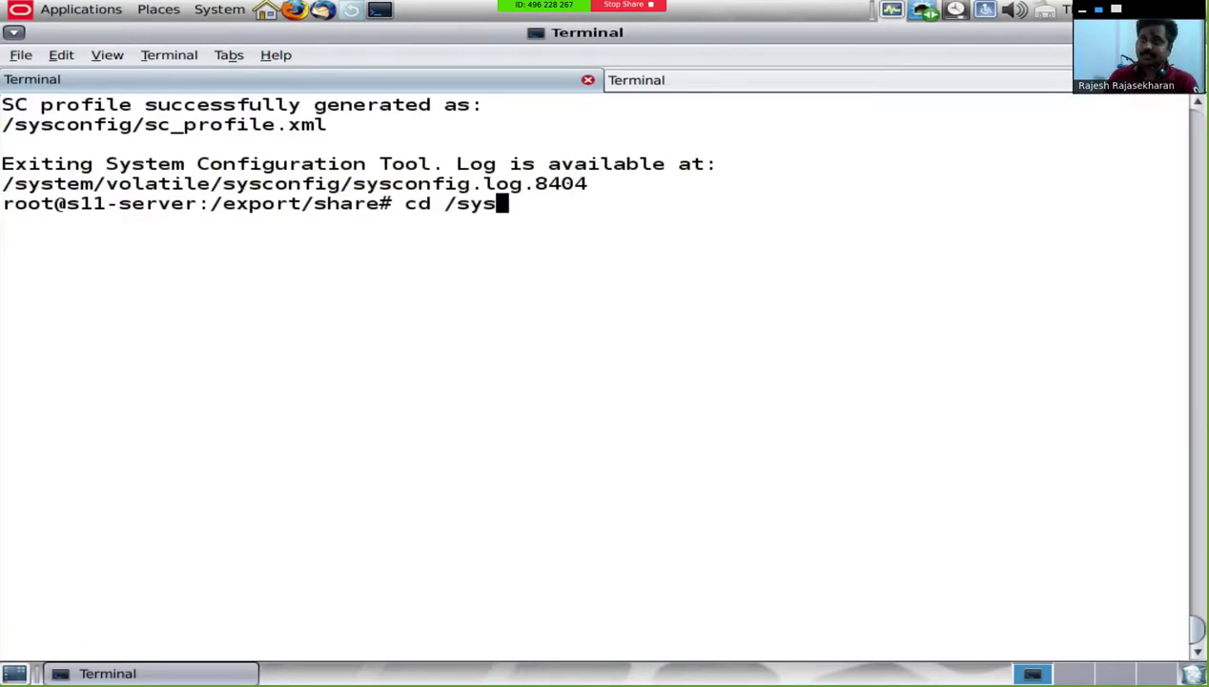
key("Tab")
key("Tab")
type("config")
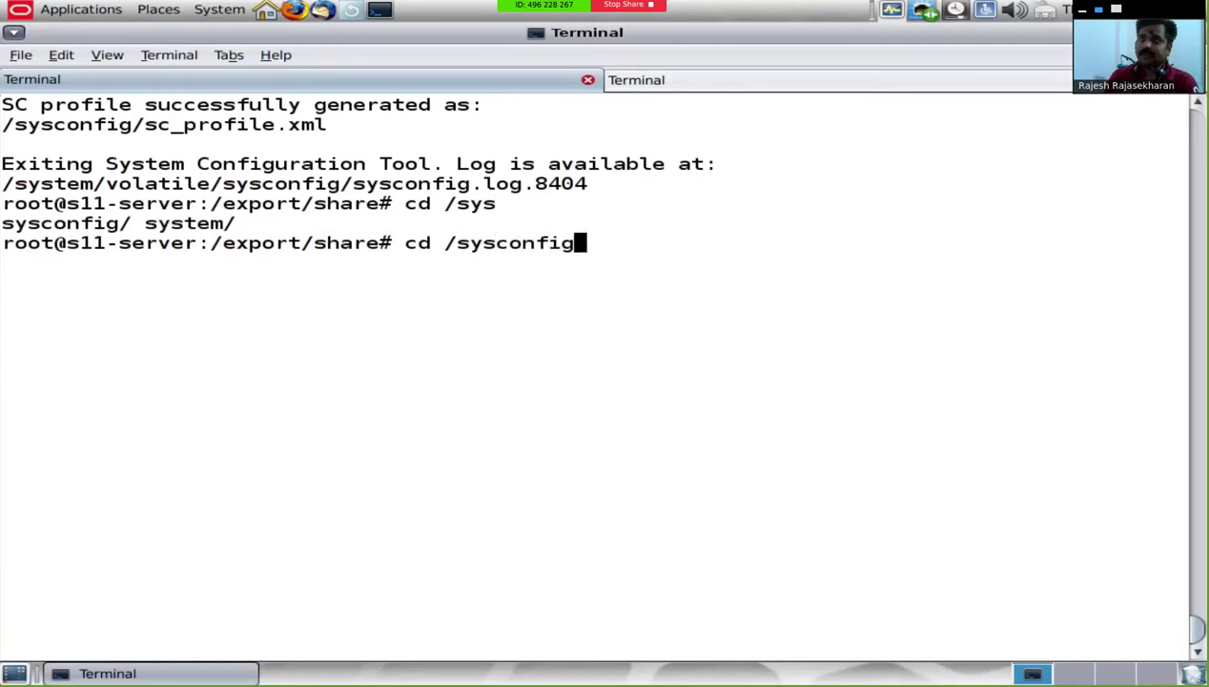
key("Return")
type("ls")
key("Return")
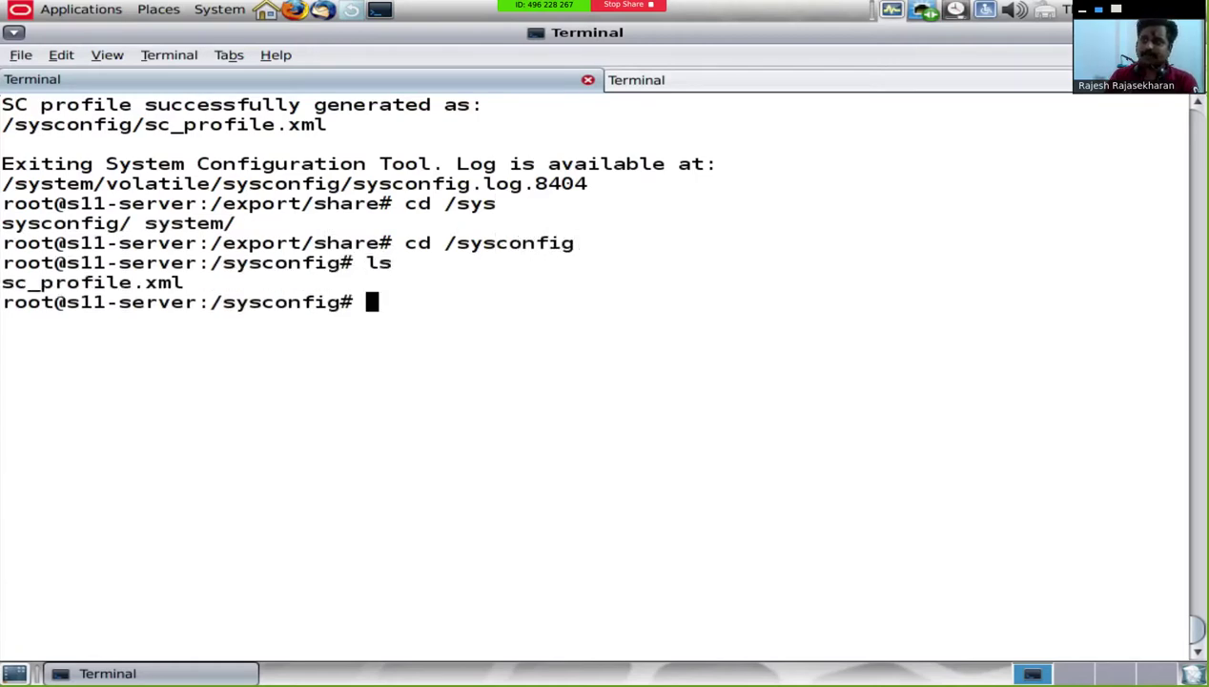
Step: Page through sc_profile.xml with more, clear the screen, and start typing installadm create-profile -p myclient
type("more sc")
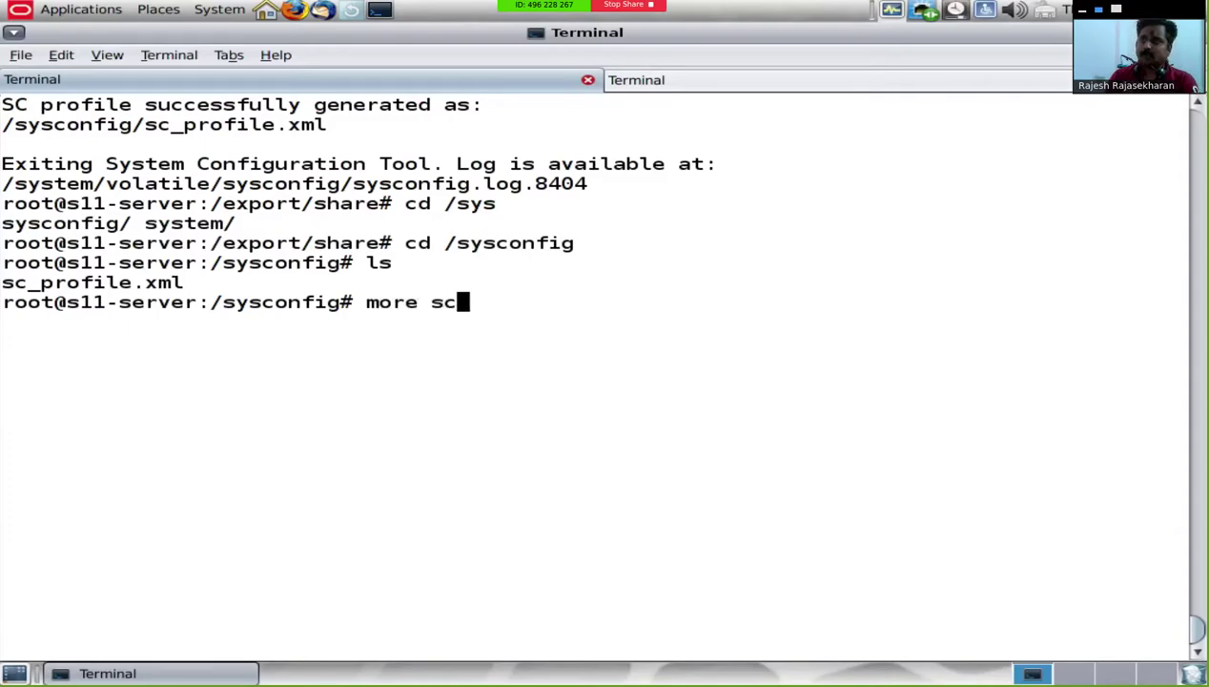
key("Tab")
key("Return")
key("space")
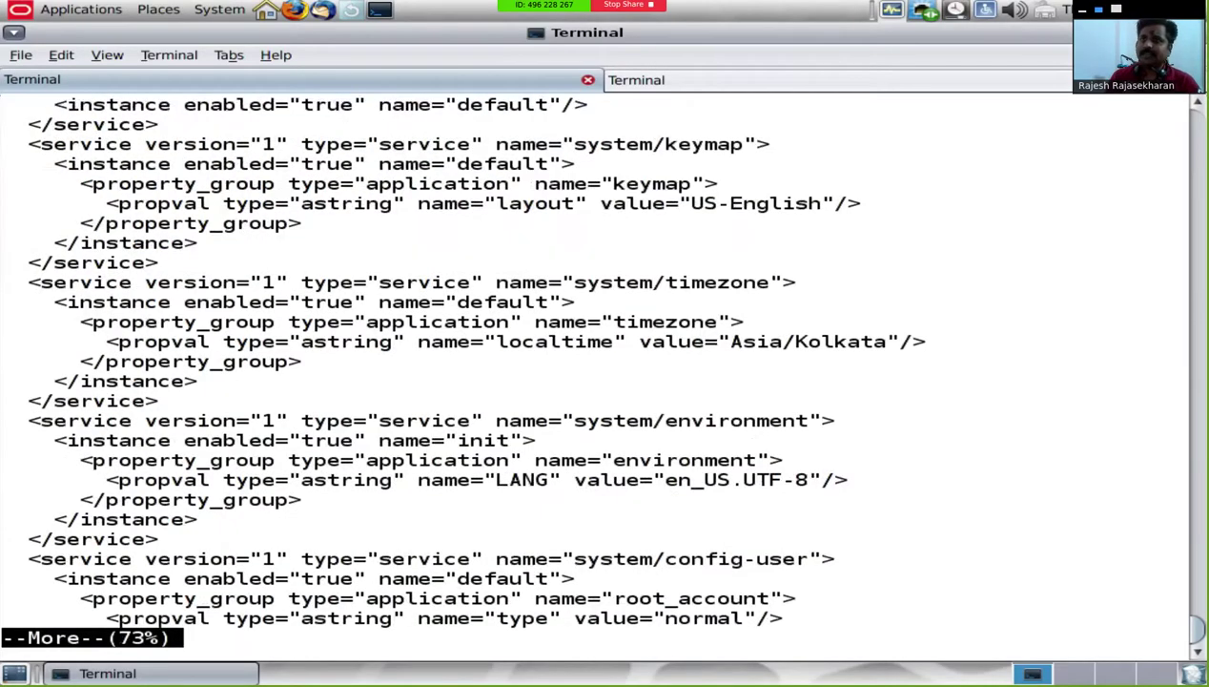
key("space")
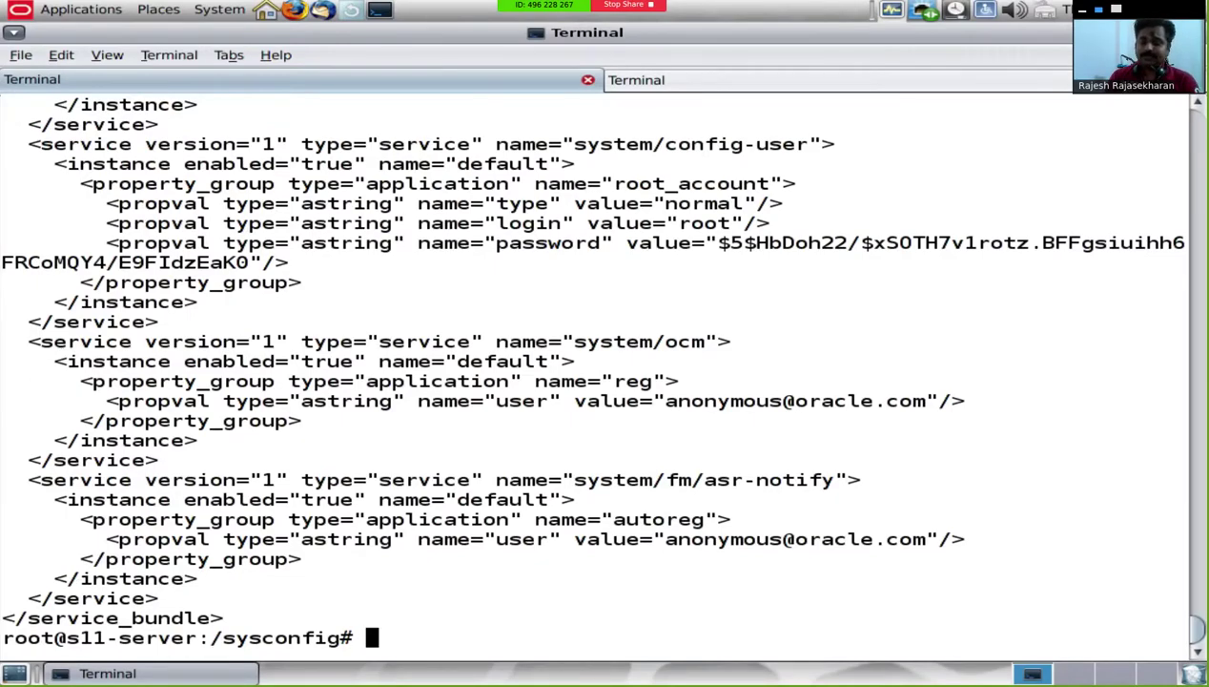
type("clear")
key("Return")
type("installa")
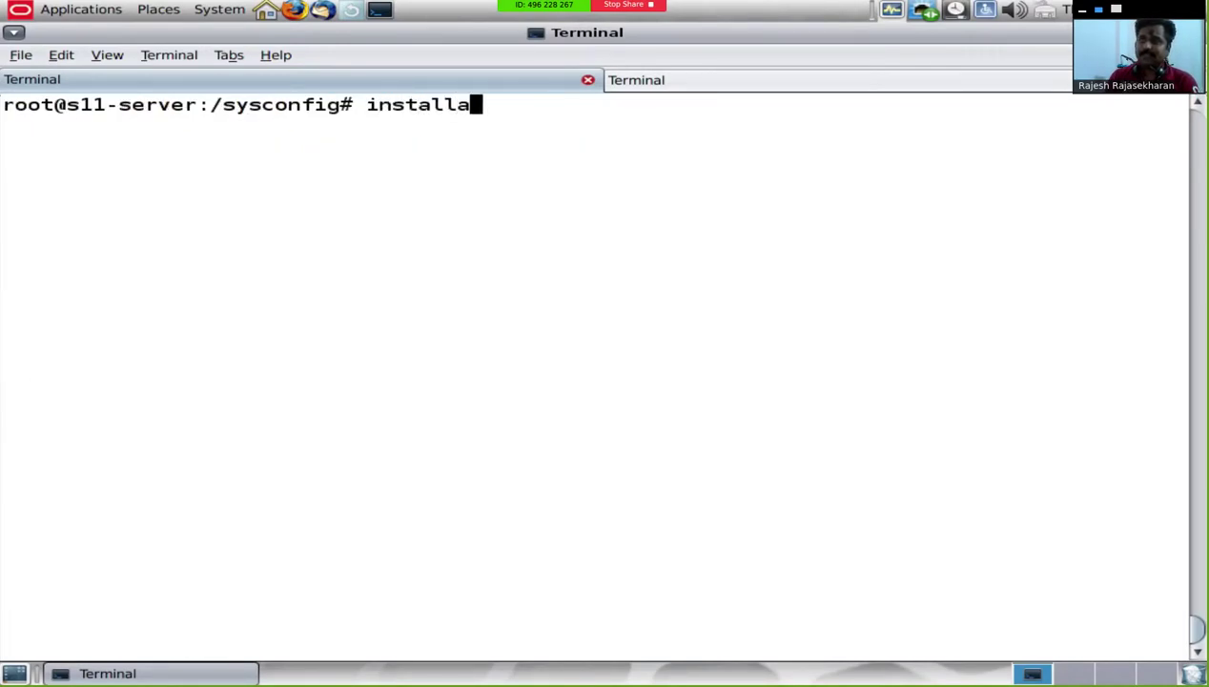
type("dm create-prof")
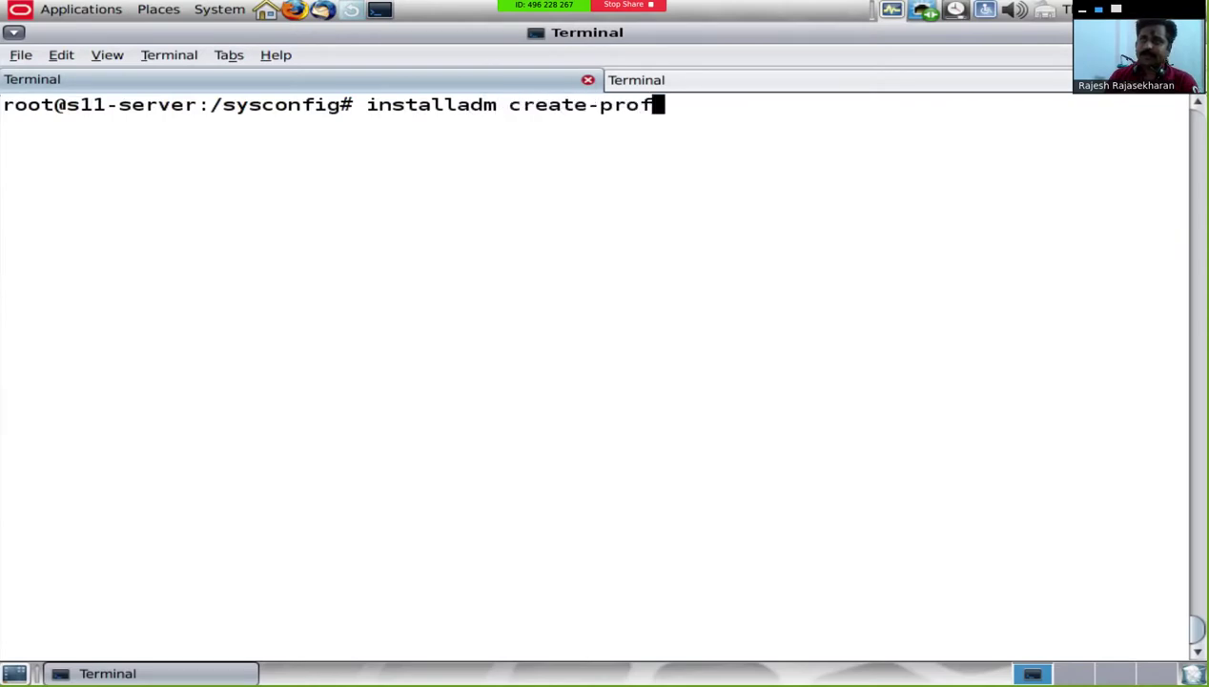
type("ile -p myclient -")
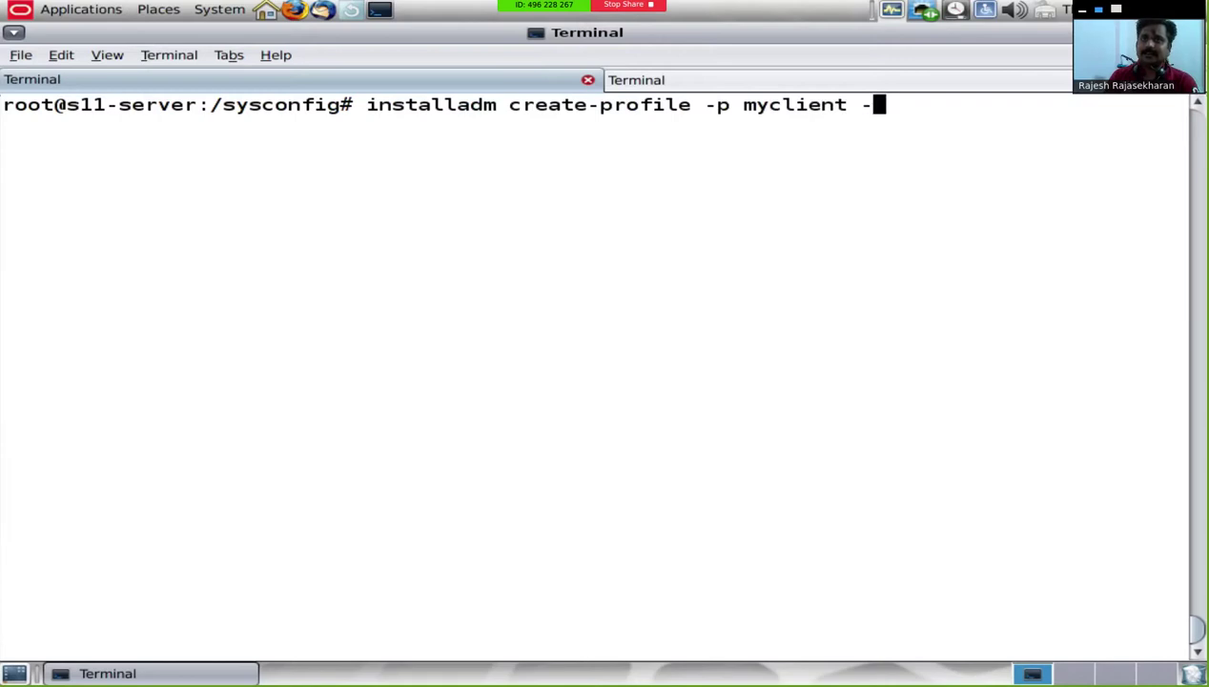
Step: Enter the myclient create-profile command for /sysconfig/sc_profile.xml and x86client, with a stray quote in the MAC
type("f /sys")
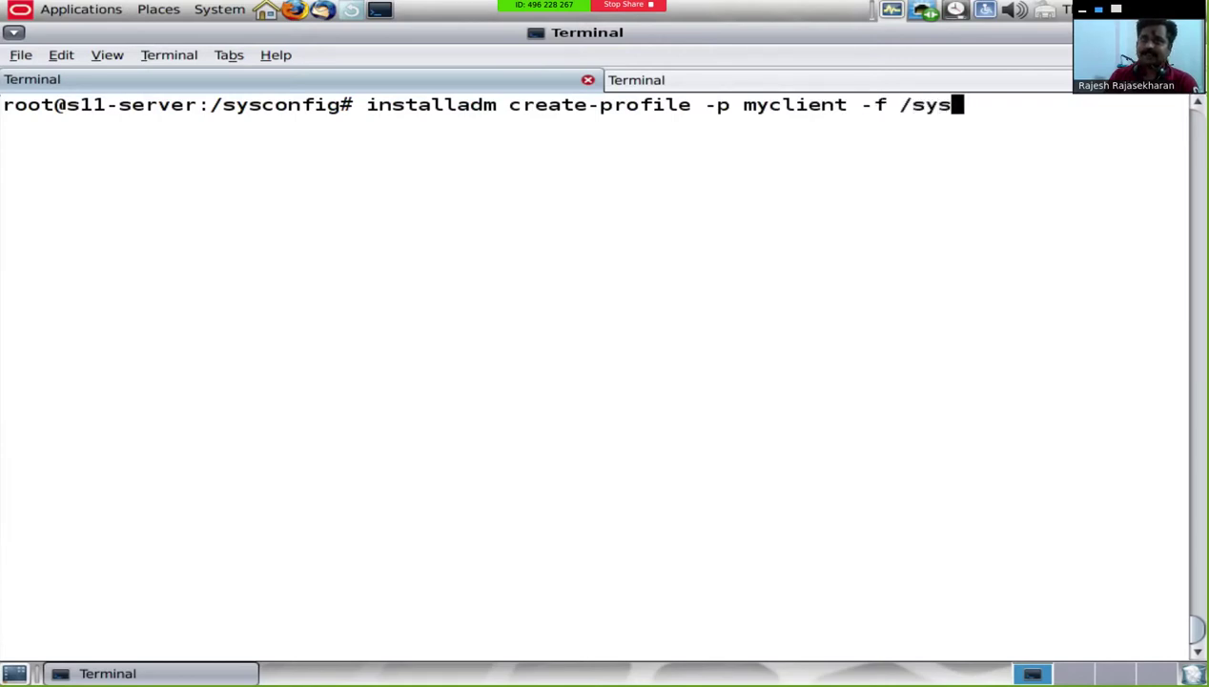
key("Tab")
type("sy")
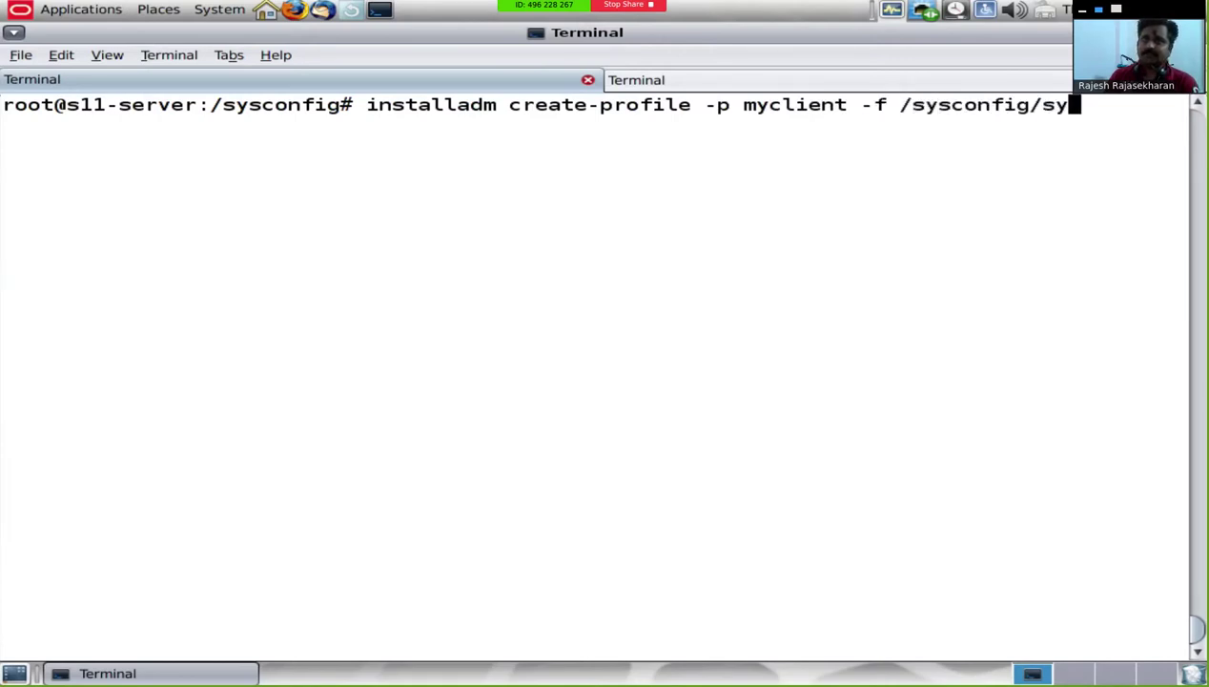
key("BackSpace")
type("c")
key("Tab")
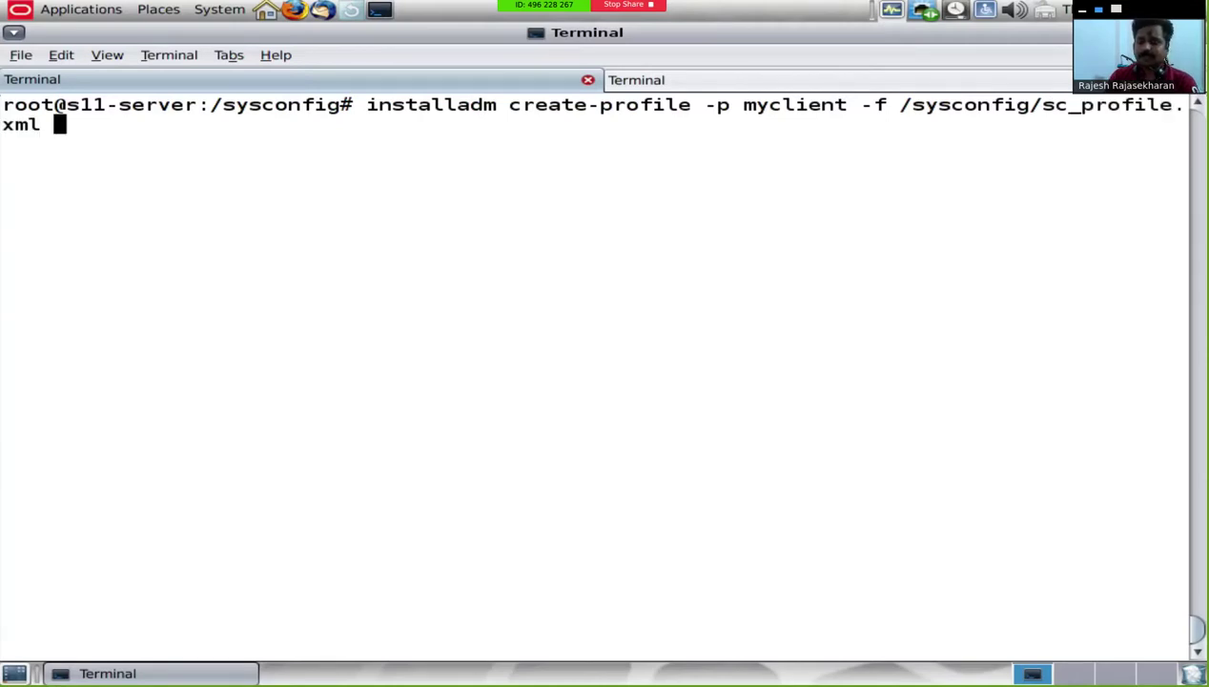
type("-c mac=")
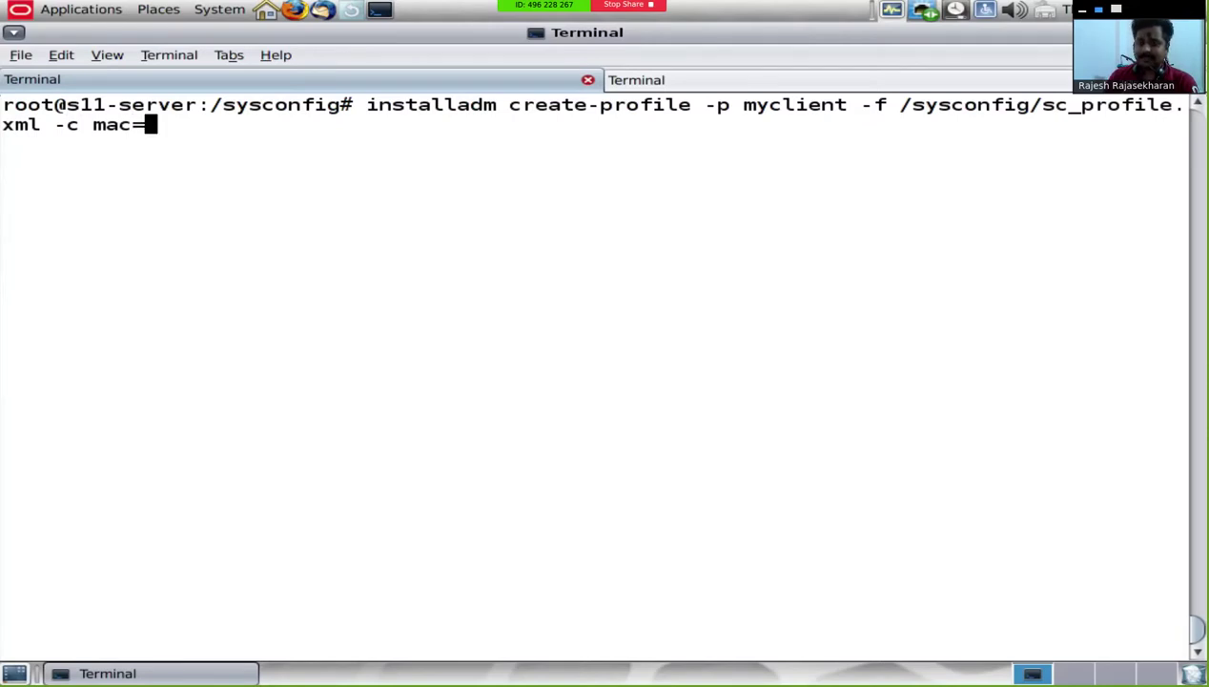
type("08:00")
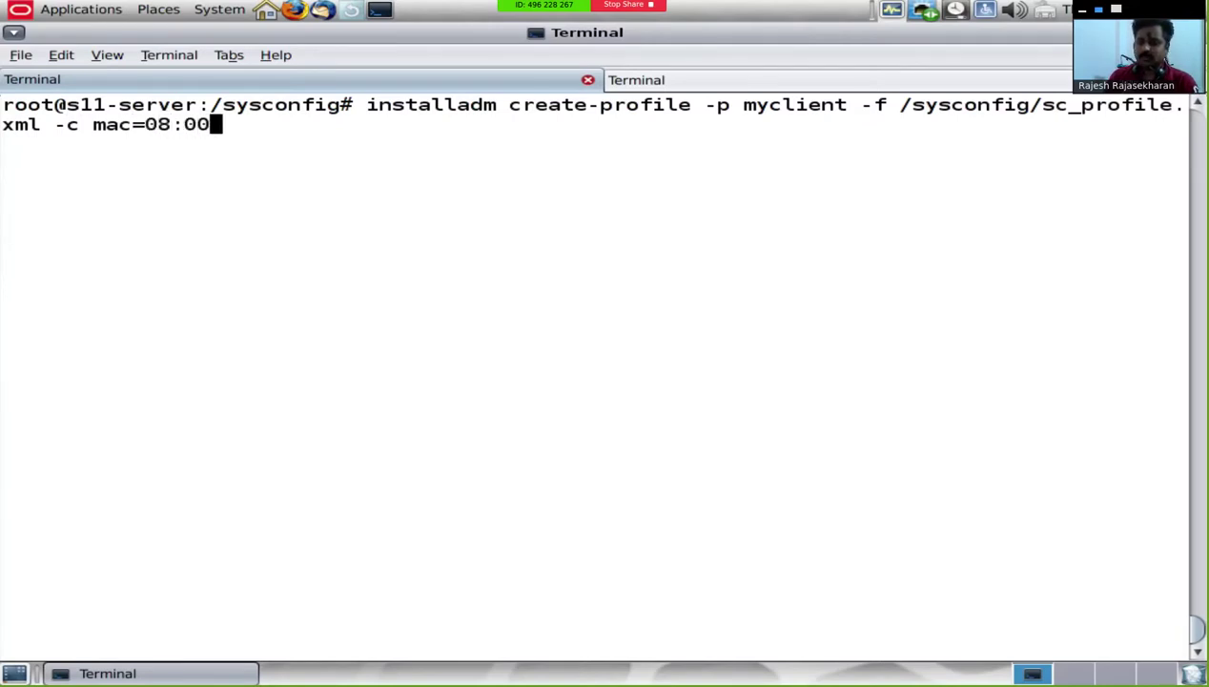
type("\"27:")
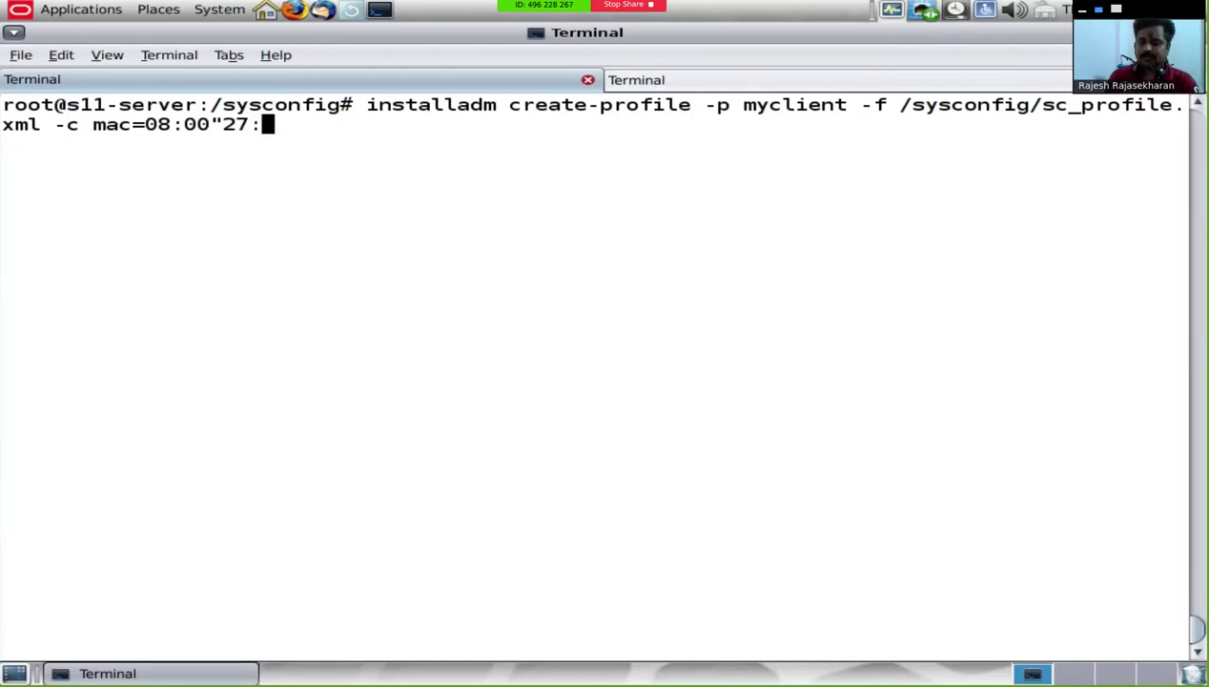
type("B5:6")
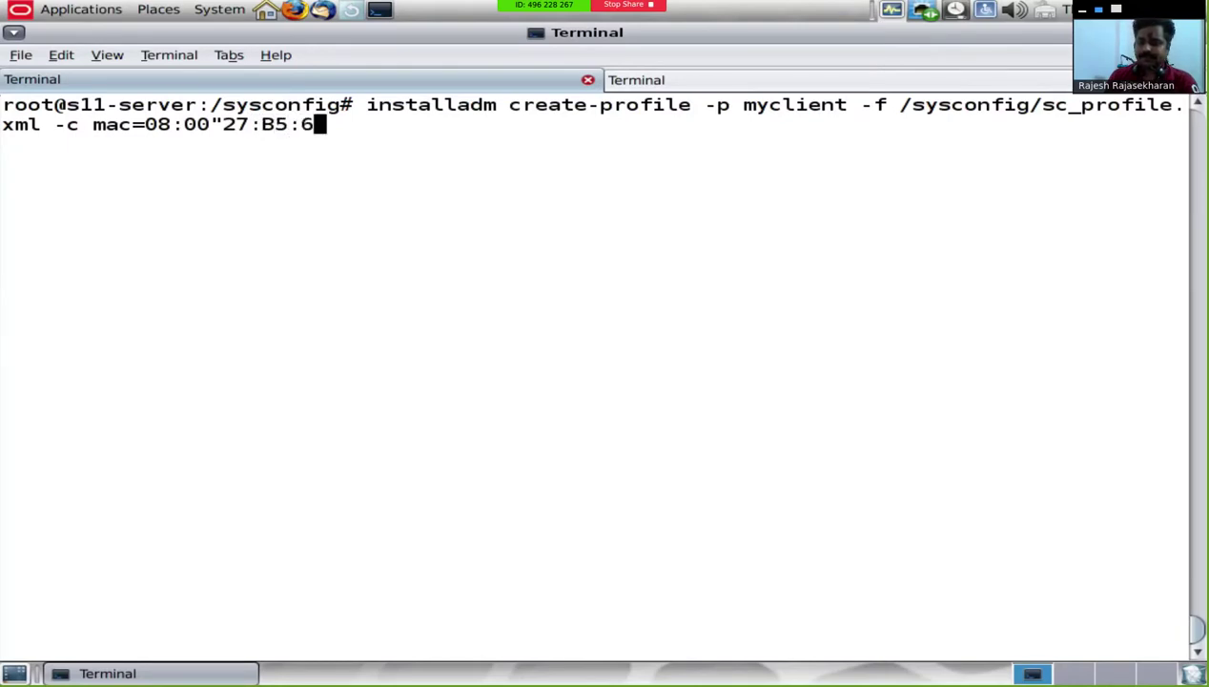
type("8:20 ")
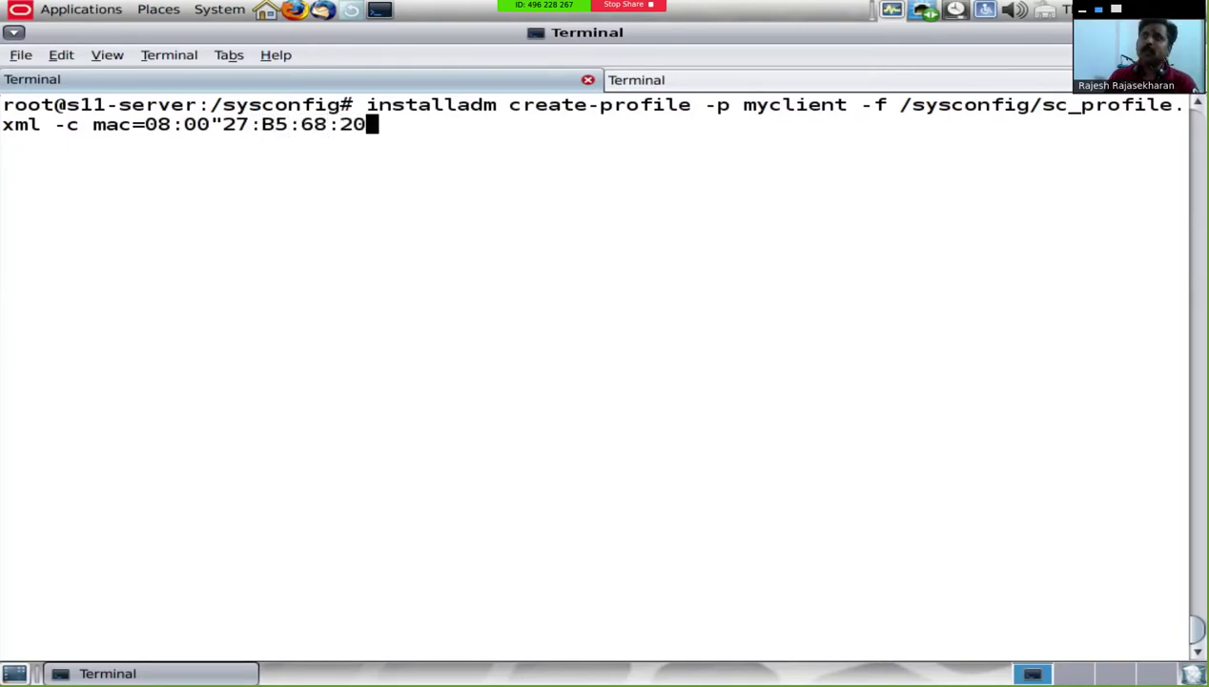
type("-n x8")
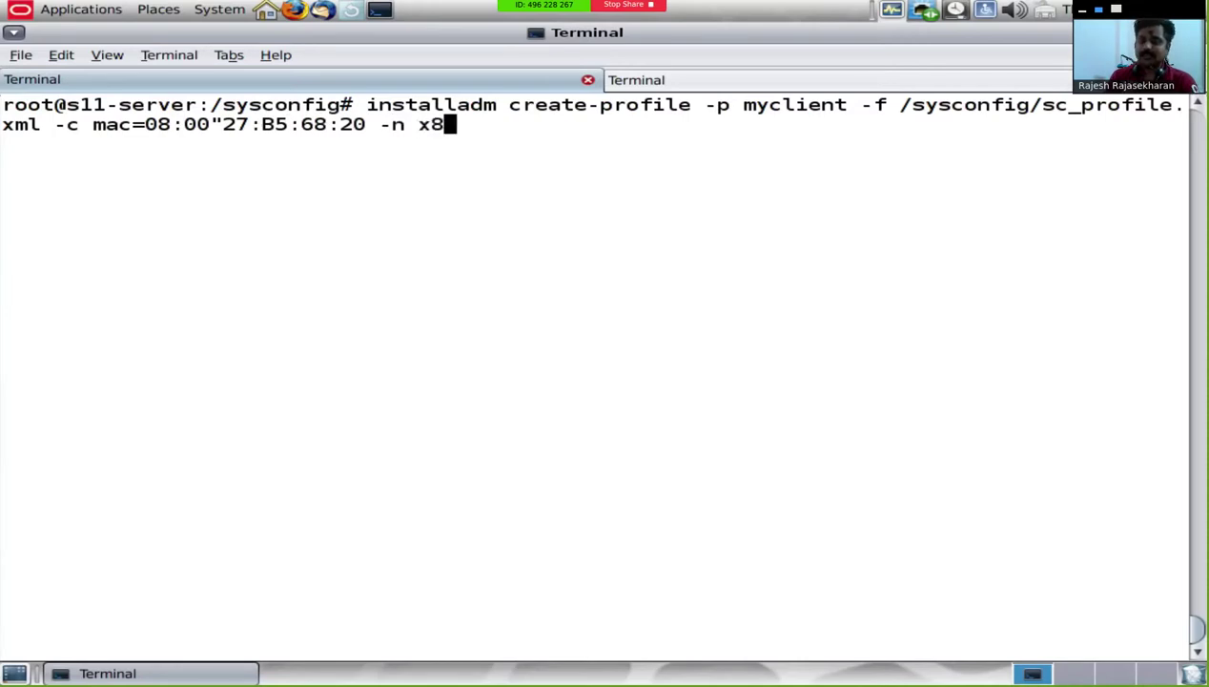
type("6client")
key("Return")
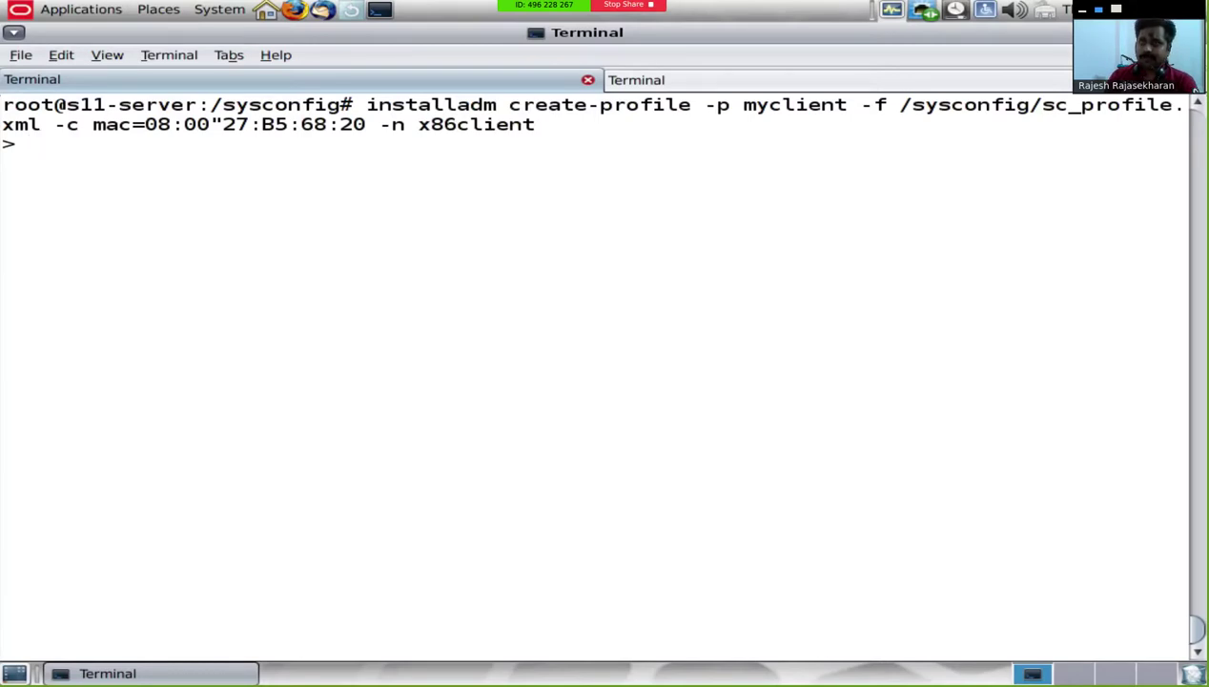
Step: Cancel the stalled continuation prompt and resubmit the same recalled create-profile command
key("ctrl+c")
key("Up")
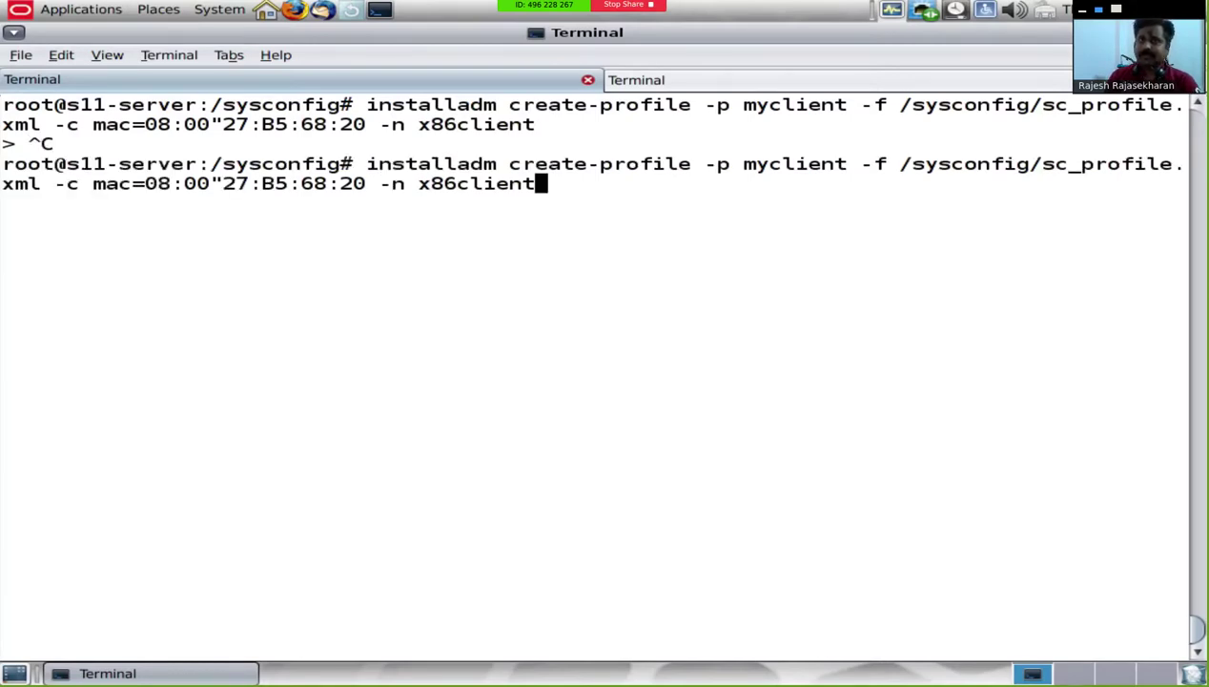
key("Left")
key("Left")
key("Left")
key("Left")
key("Left")
key("Left")
key("Left")
key("Left")
key("Left")
key("Left")
key("Left")
key("Left")
key("Left")
key("Left")
key("Left")
key("Left")
key("Left")
key("Left")
key("Left")
key("Left")
key("Left")
key("Left")
key("Left")
key("Left")
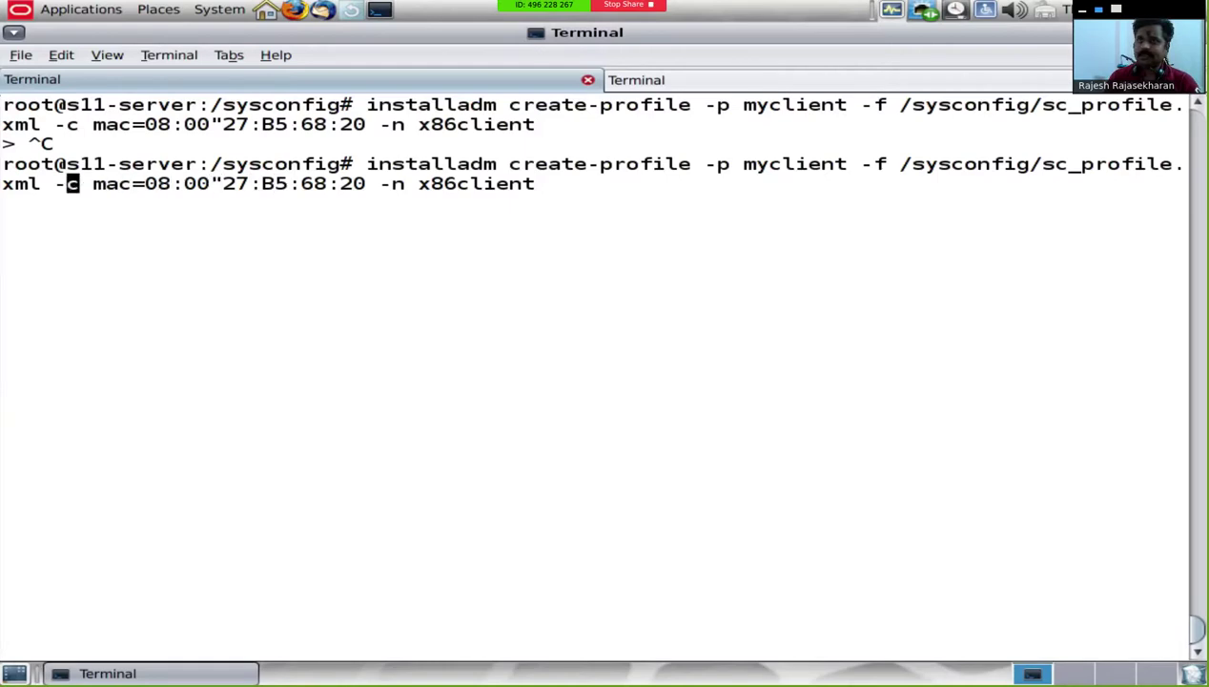
key("Right")
key("Right")
key("Right")
key("Right")
key("Right")
key("Right")
key("Right")
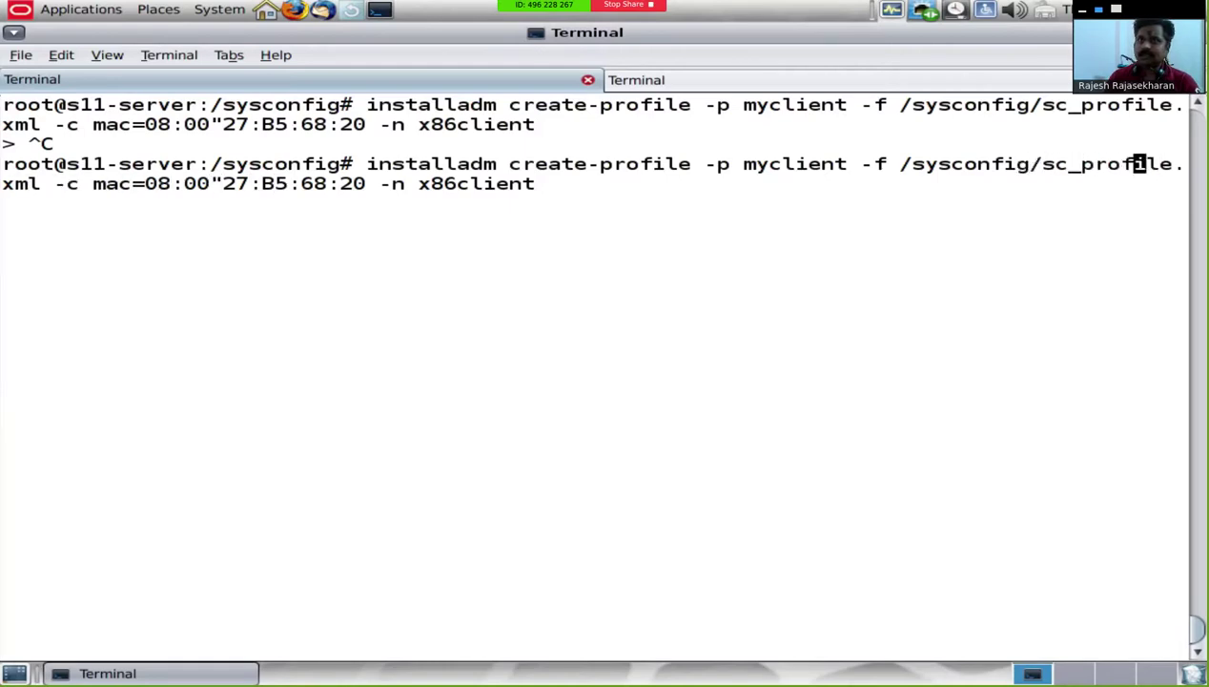
key("Left")
key("Left")
key("Left")
key("Left")
key("Left")
key("Left")
key("Left")
key("Left")
key("Left")
key("Left")
key("Left")
key("Left")
key("Left")
key("Left")
key("Left")
key("Left")
key("Left")
key("Left")
key("Left")
key("Left")
key("Left")
key("Left")
key("Left")
key("Return")
Step: Cancel and rerun create-profile for myclient with MAC 08:00:27:B5:68:20 on service x86client
key("ctrl+c")
type("installa")
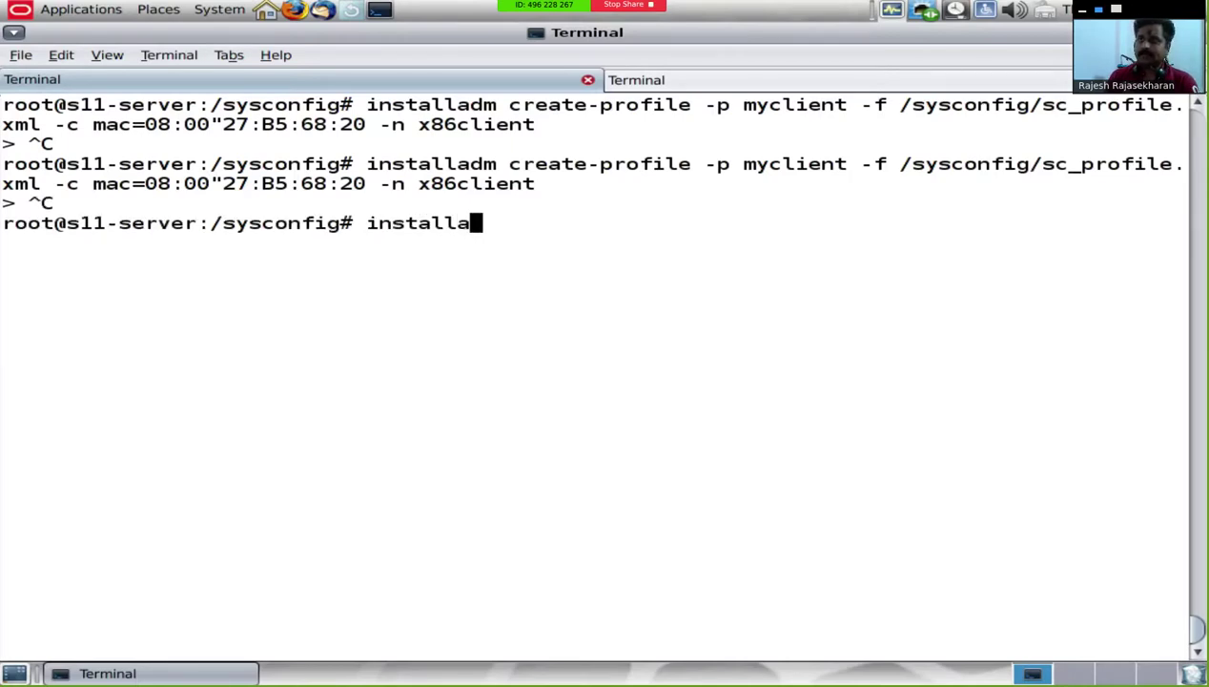
type("dm create-profile")
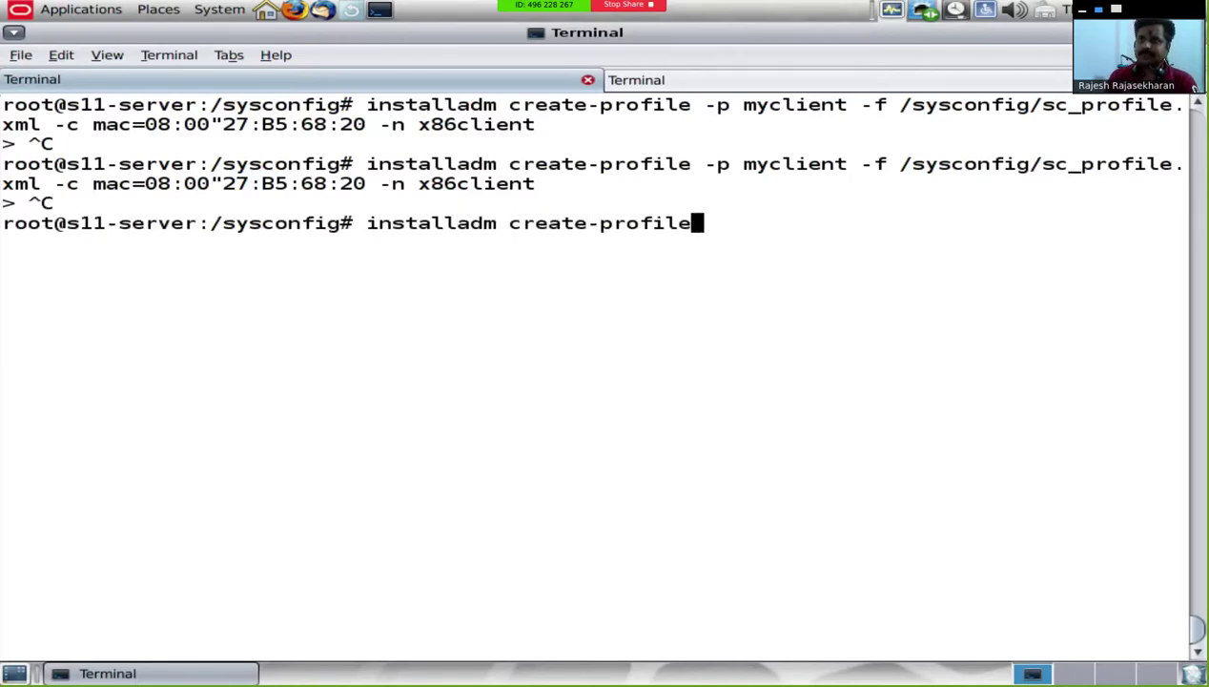
type(" -p myclient -f ")
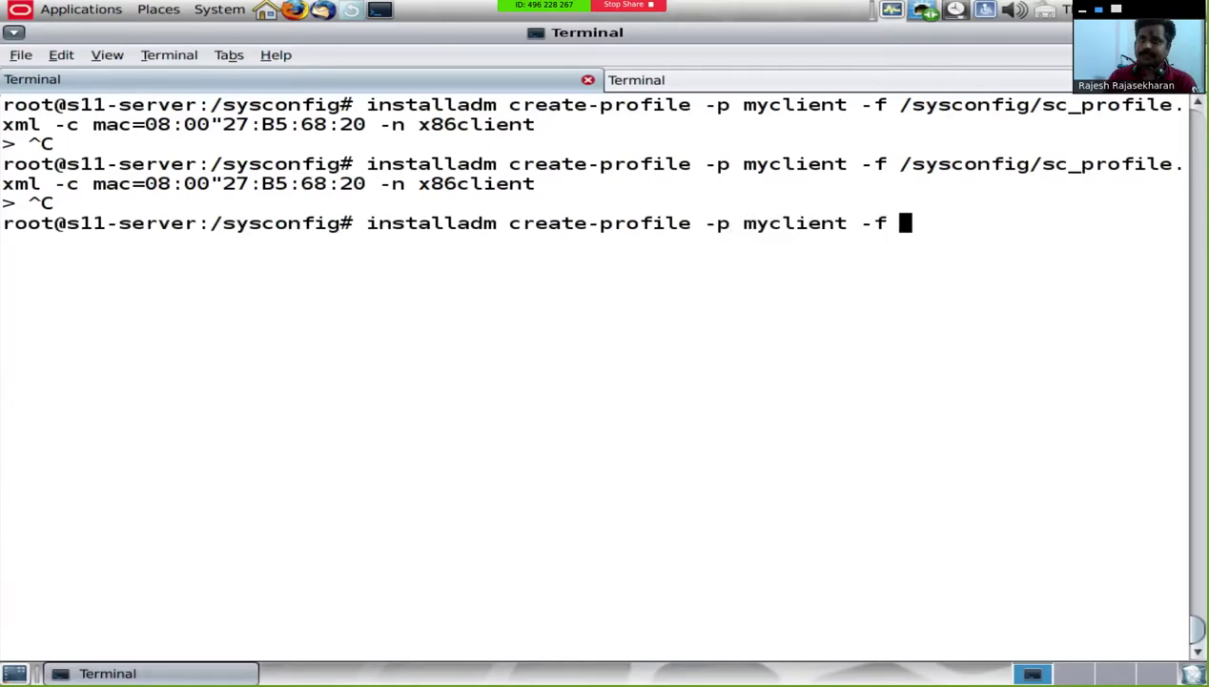
type("/syscon")
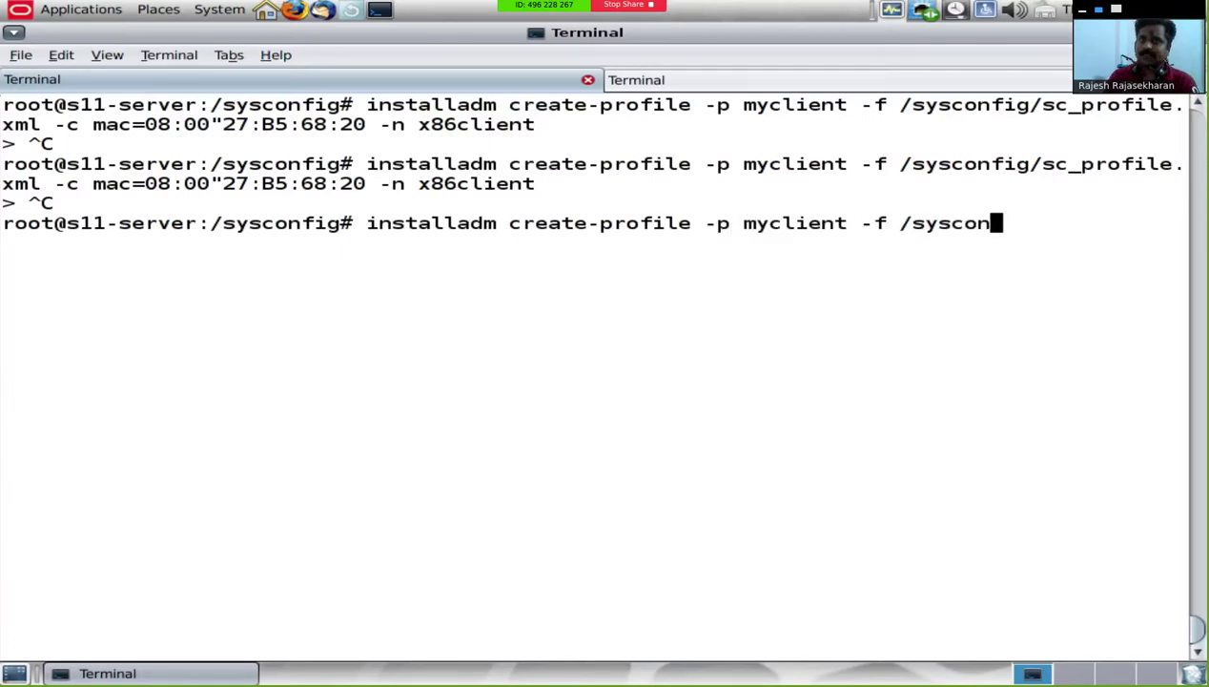
key("Tab")
type("sc")
key("Tab")
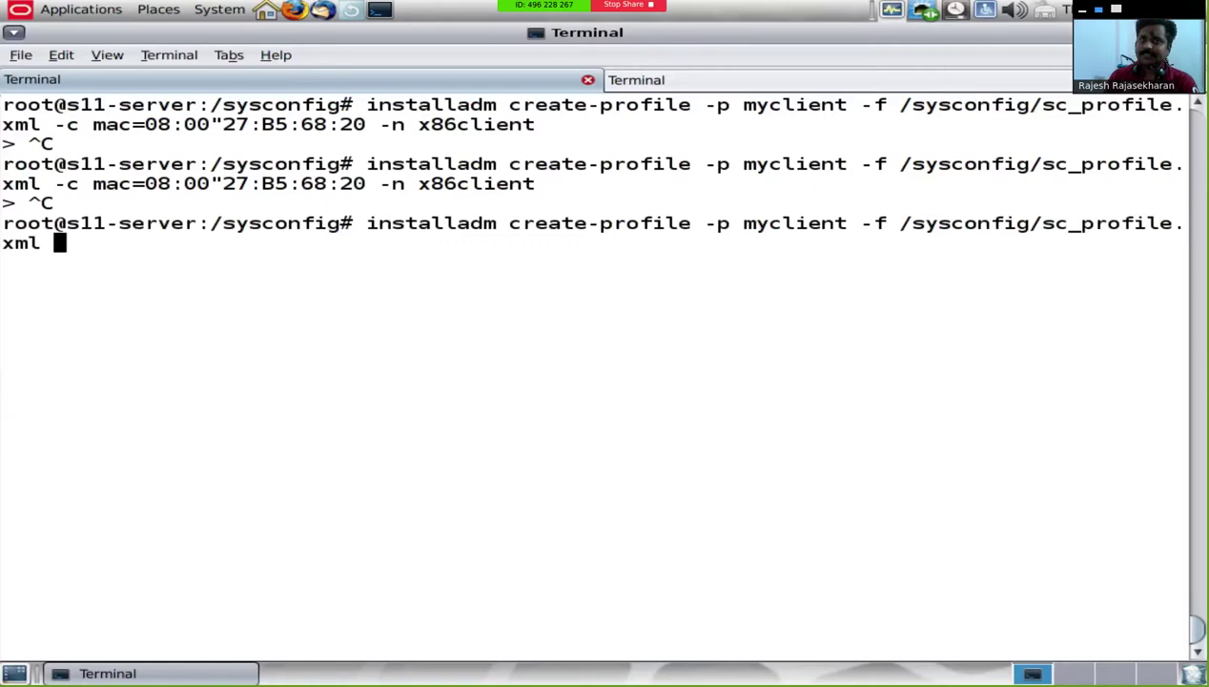
type("-c mac=")
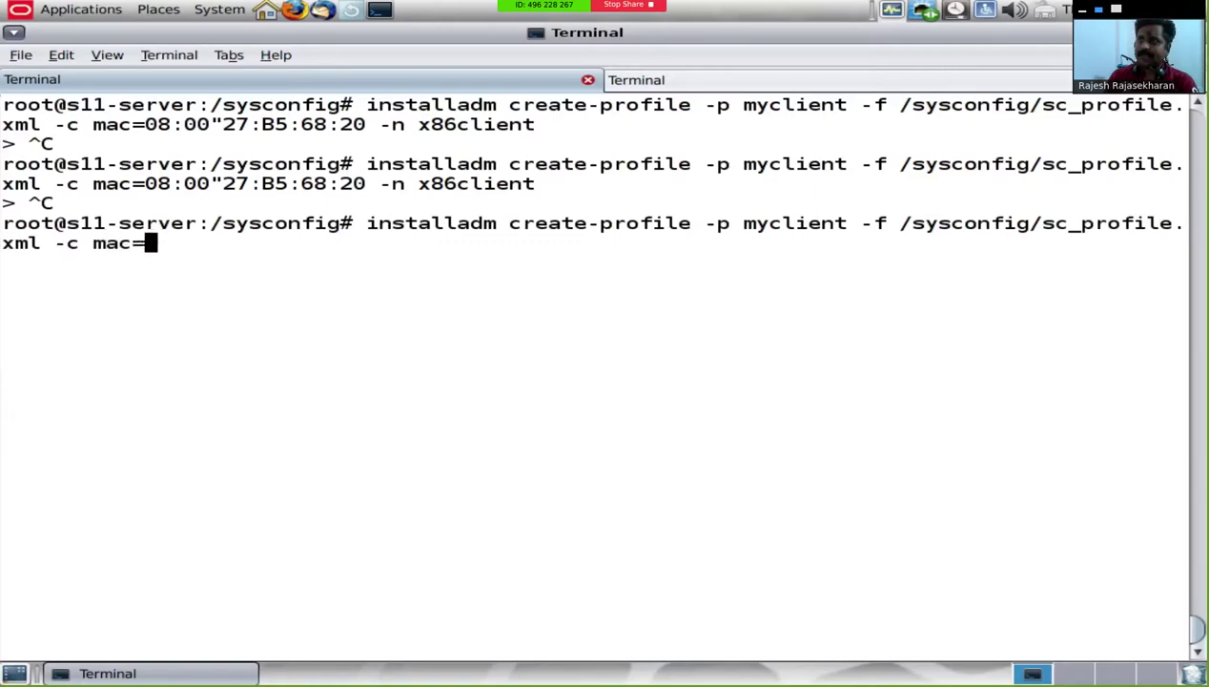
type("08")
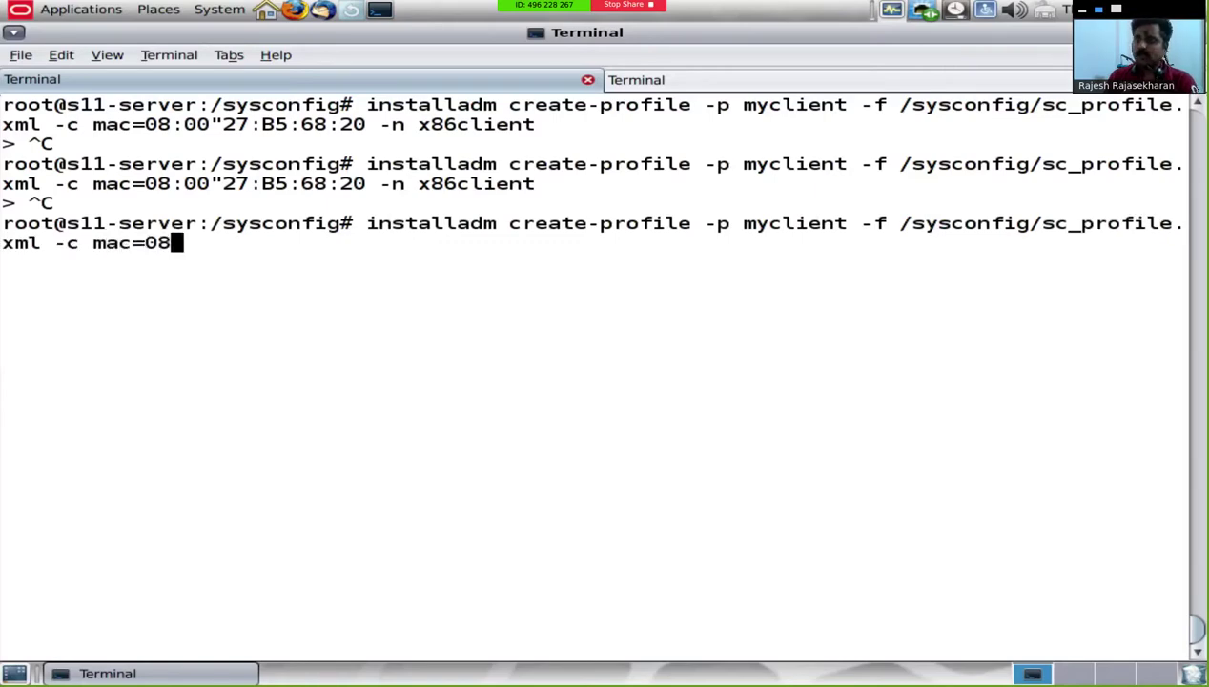
type(":00")
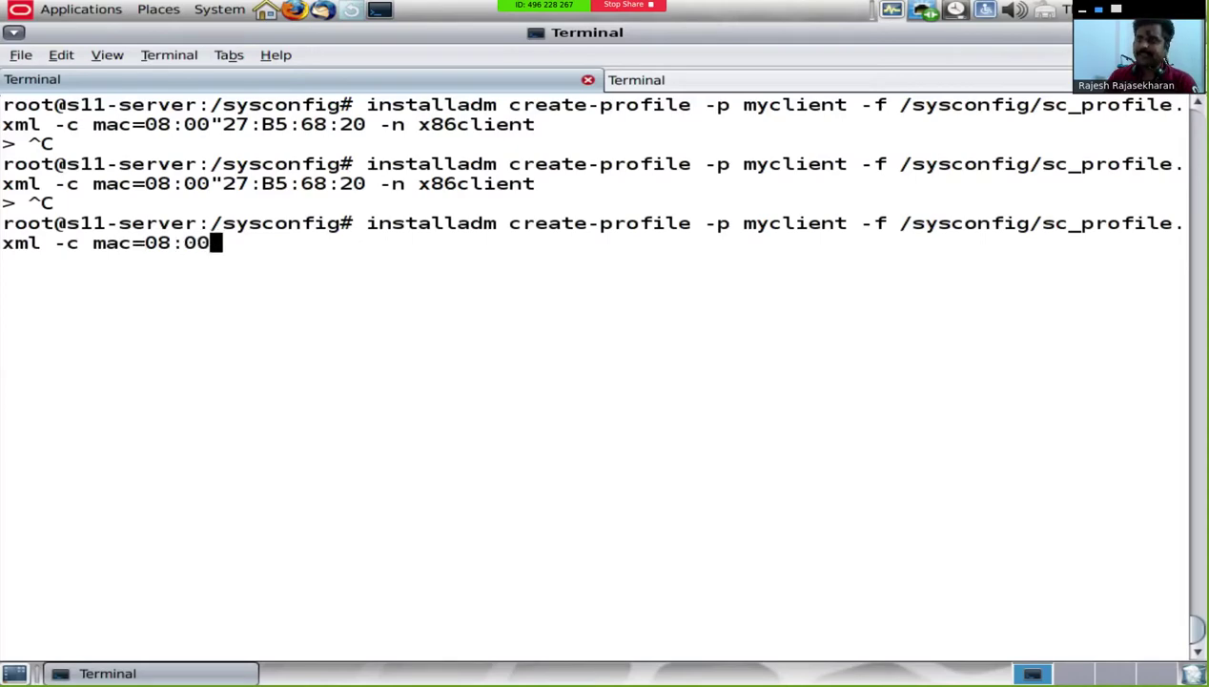
type(":2")
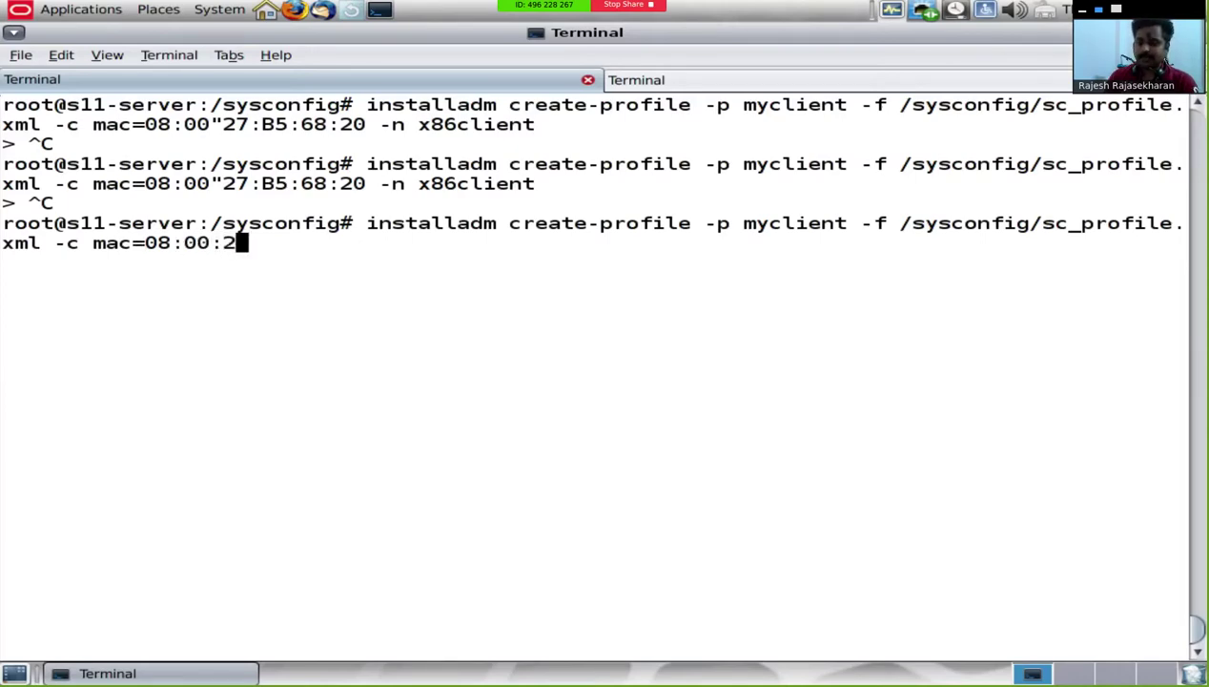
type("7:B")
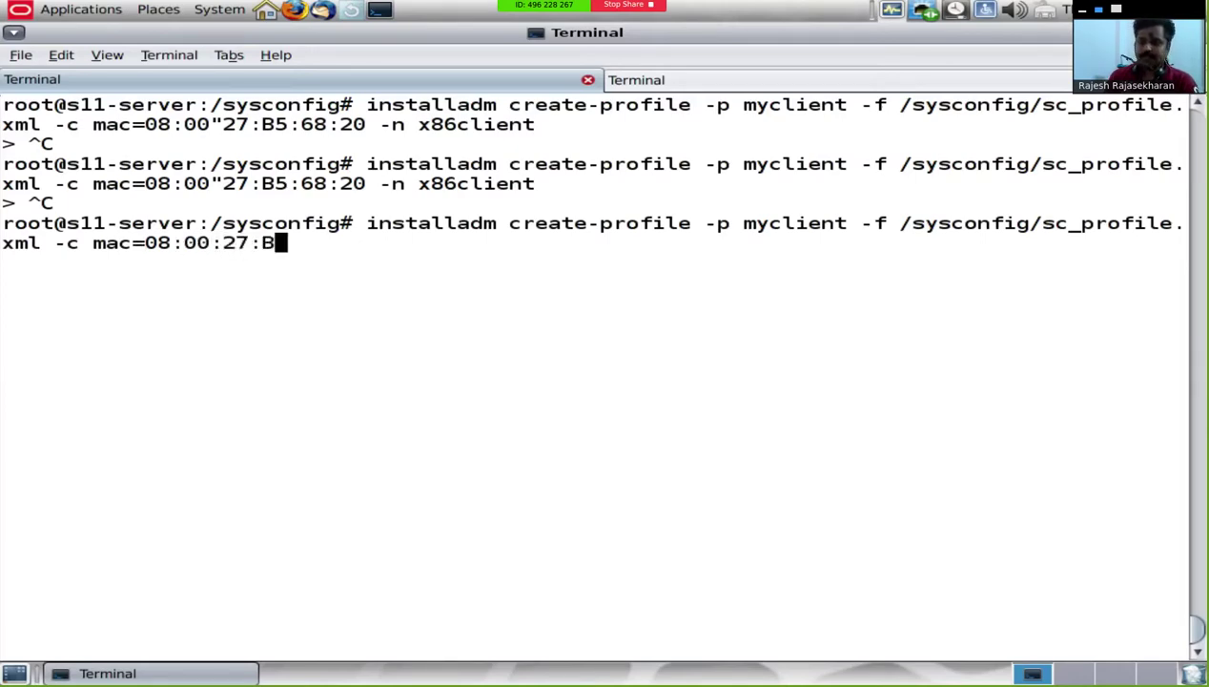
type("5:6")
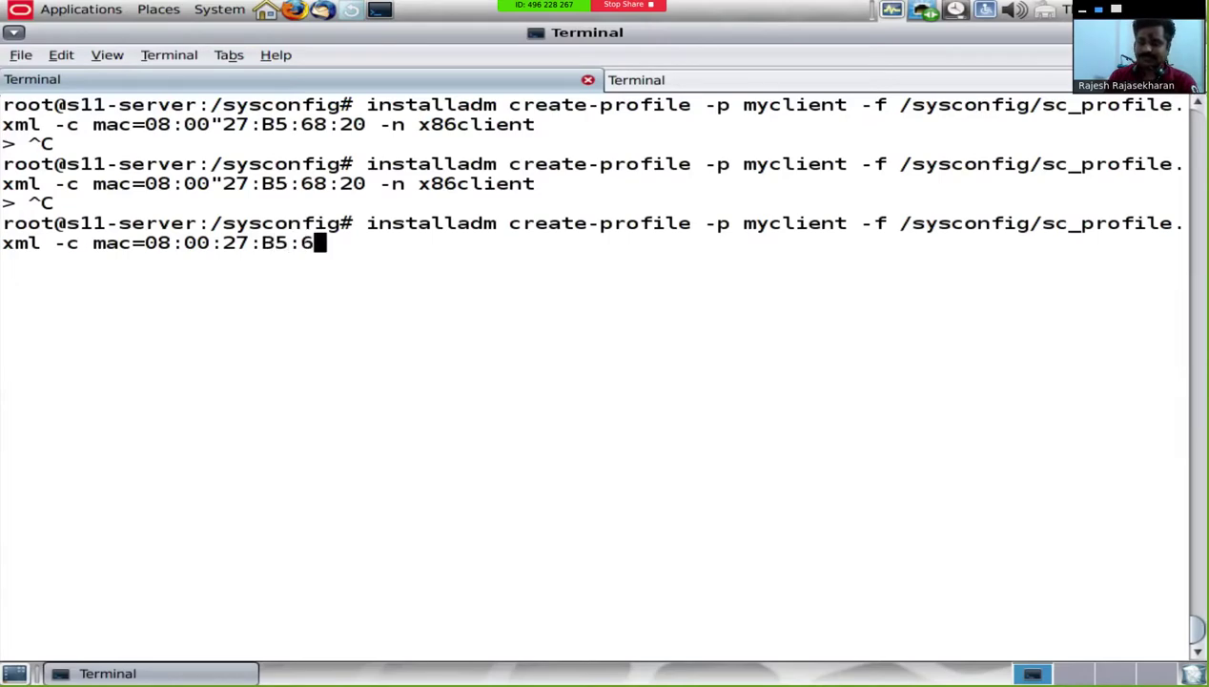
type("8:20 ")
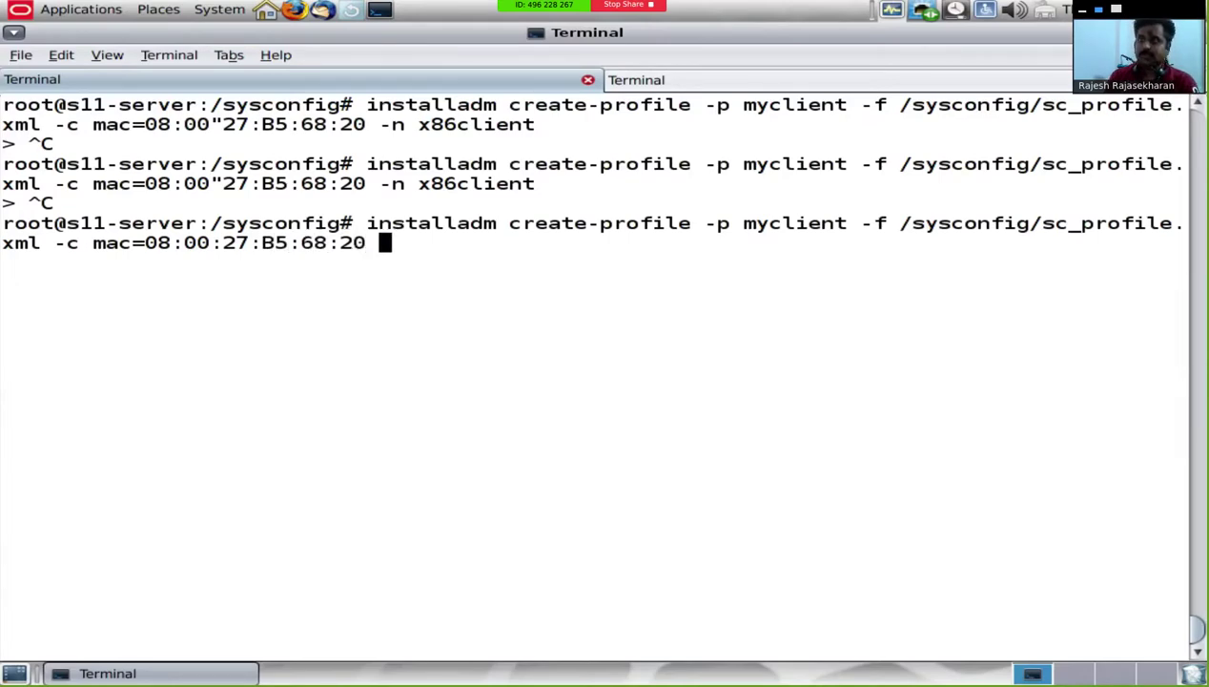
type("-n x86client")
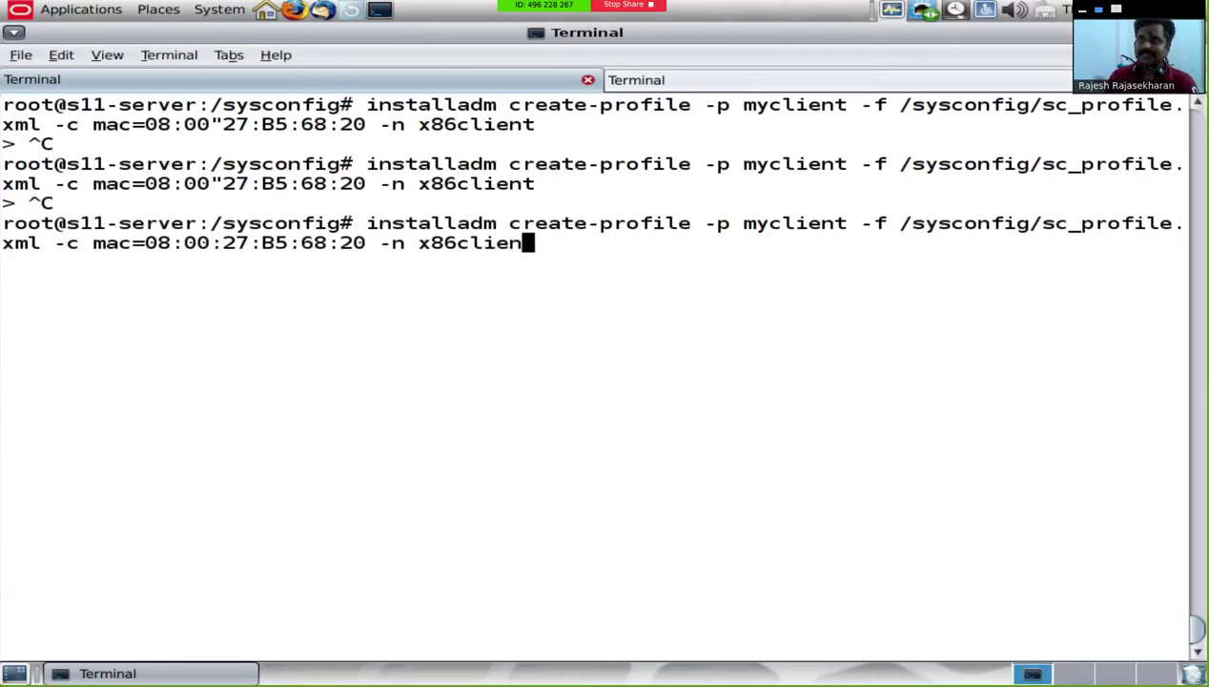
key("Return")
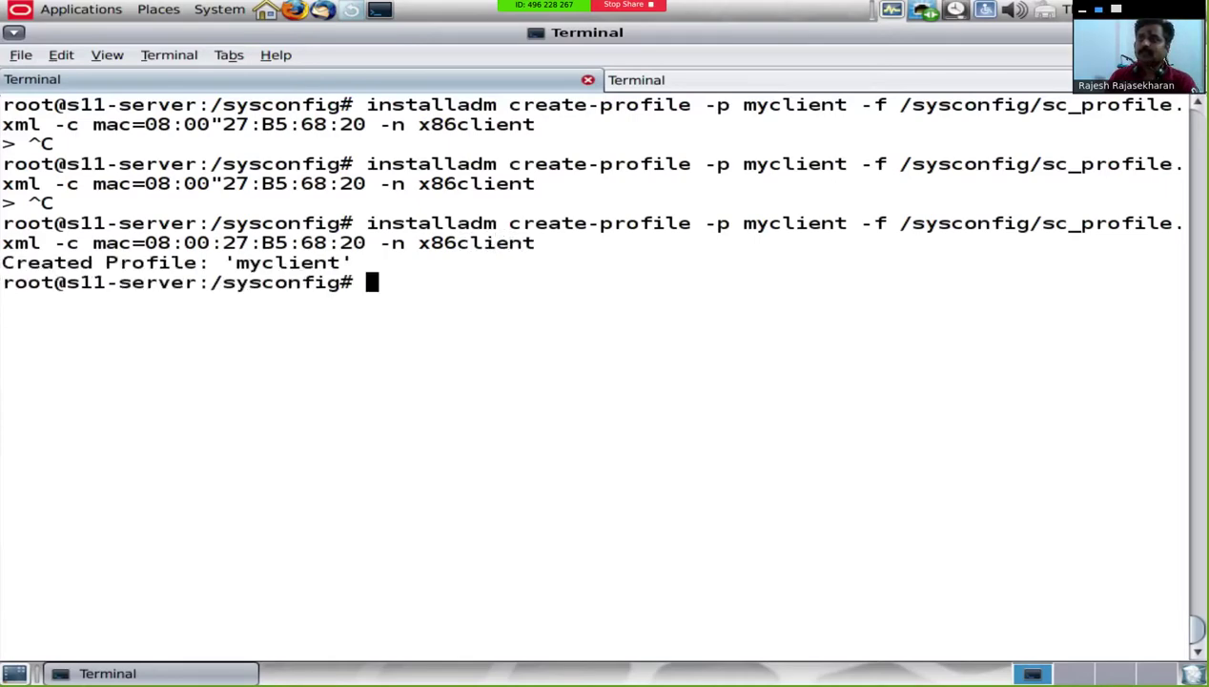
type("installa")
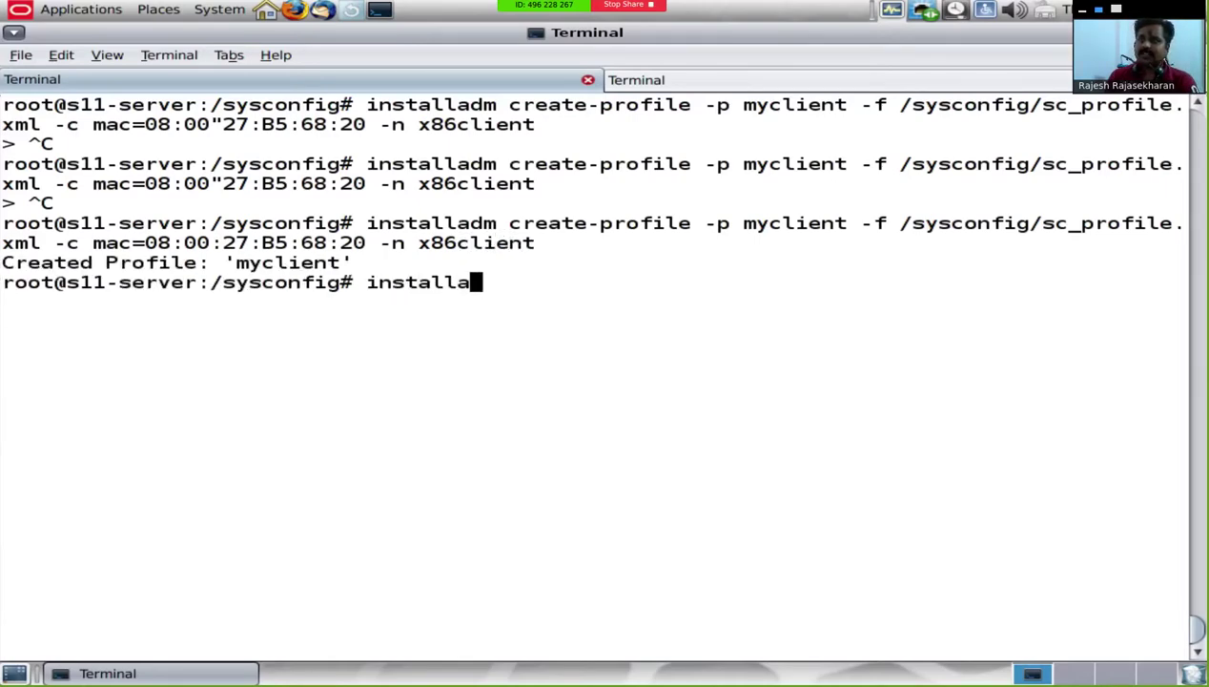
type("dm list -p")
Step: Run installadm list -p to confirm myclient on x86client, then leave the full-screen server view
key("Return")
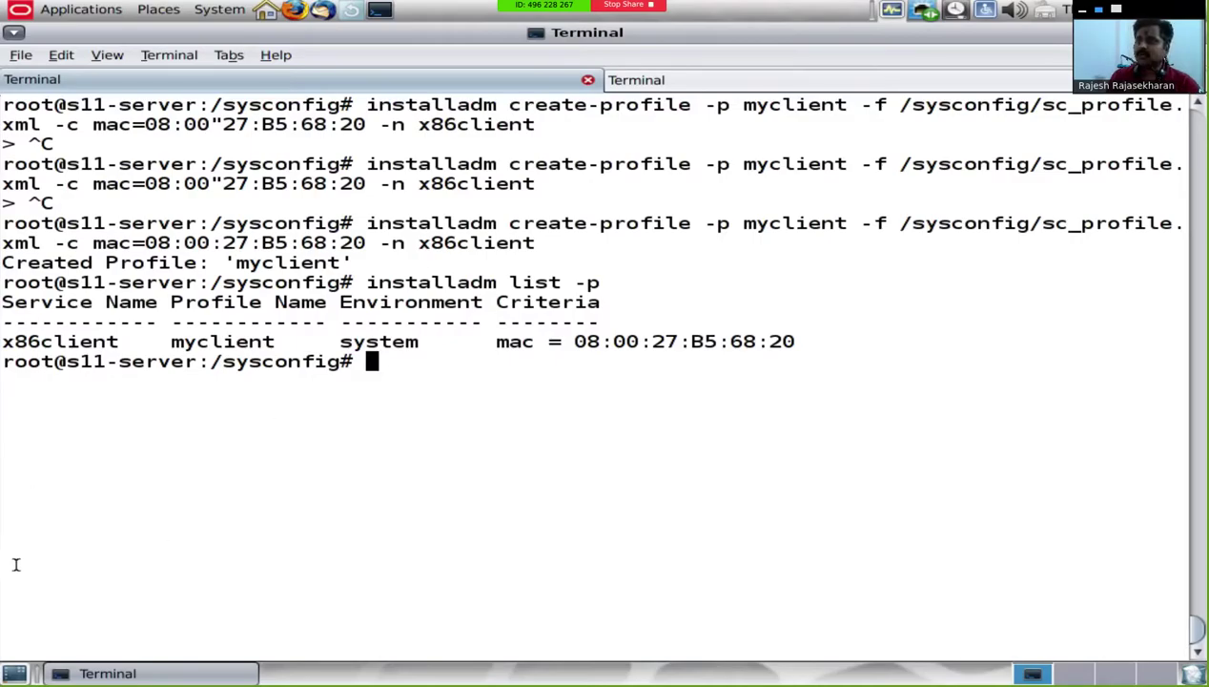
key("Control_R+f")
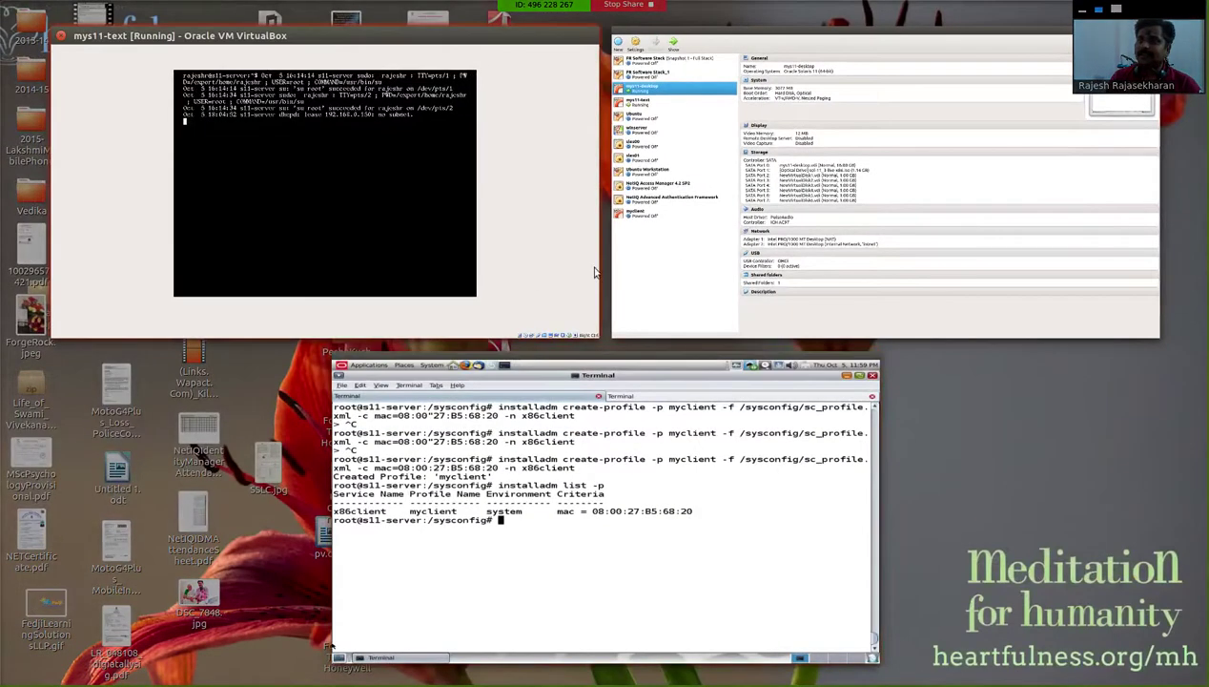
Step: Start the myclient VM without start-up media and boot 'Oracle Solaris 11.3 Automated Install' from GRUB
left_click(703, 260)
left_click(46, 401)
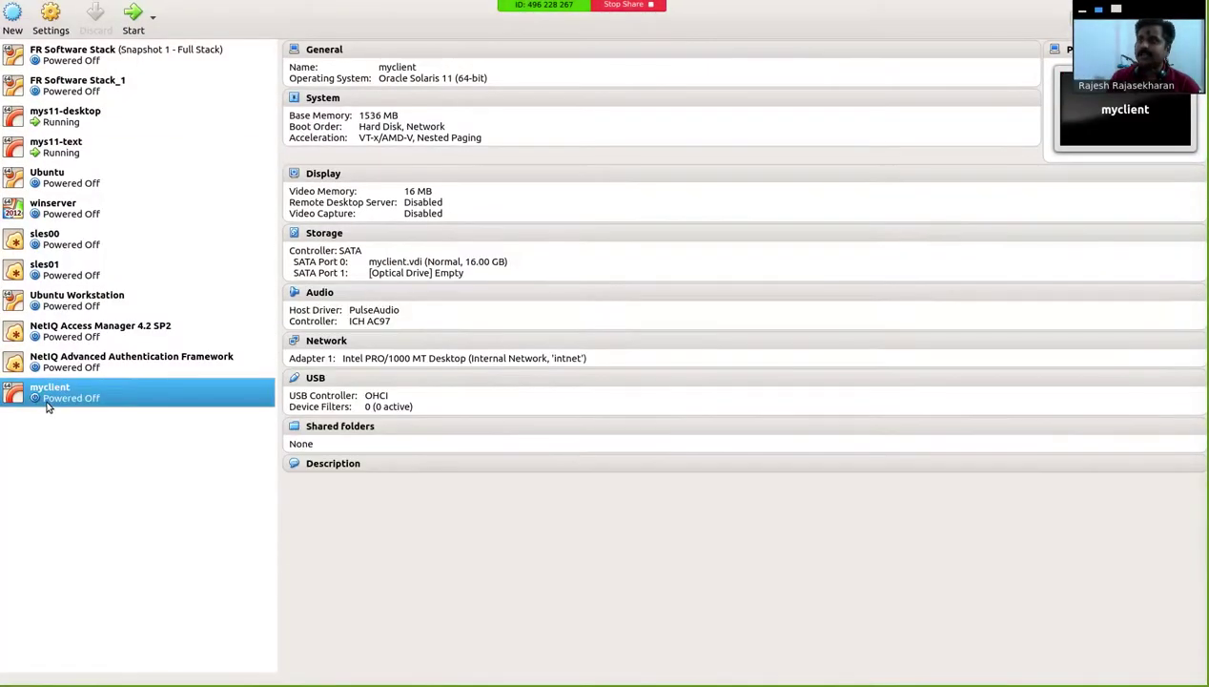
left_click(133, 19)
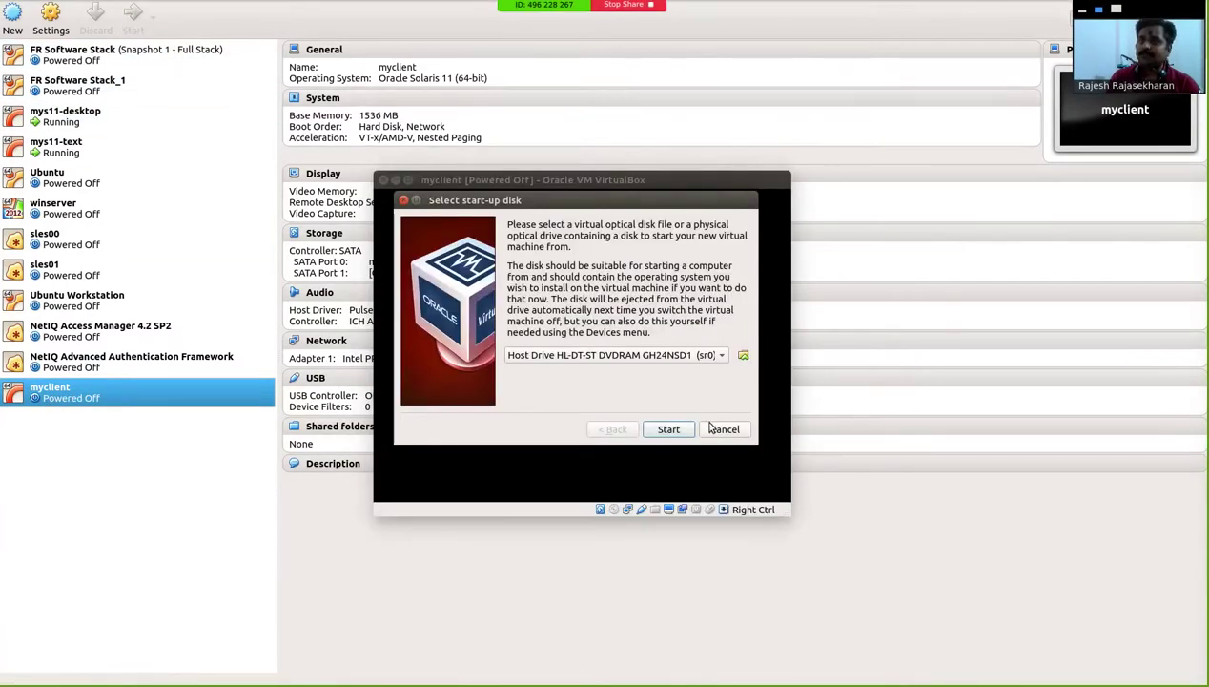
left_click(723, 429)
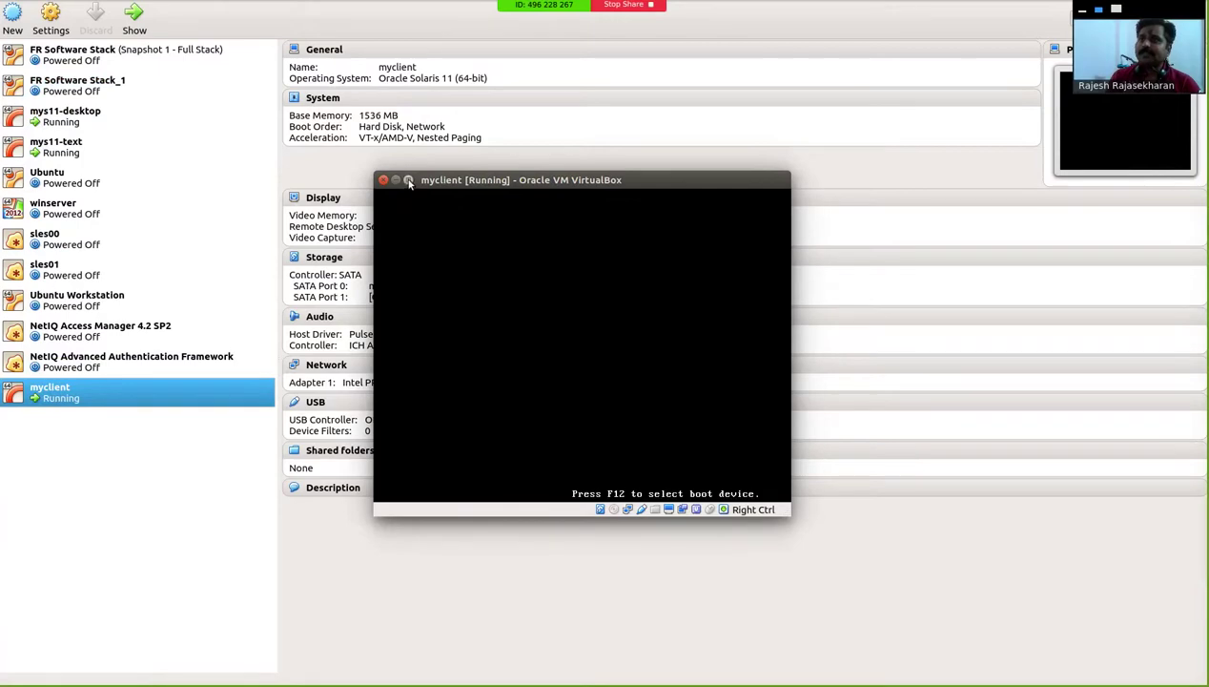
double_click(404, 180)
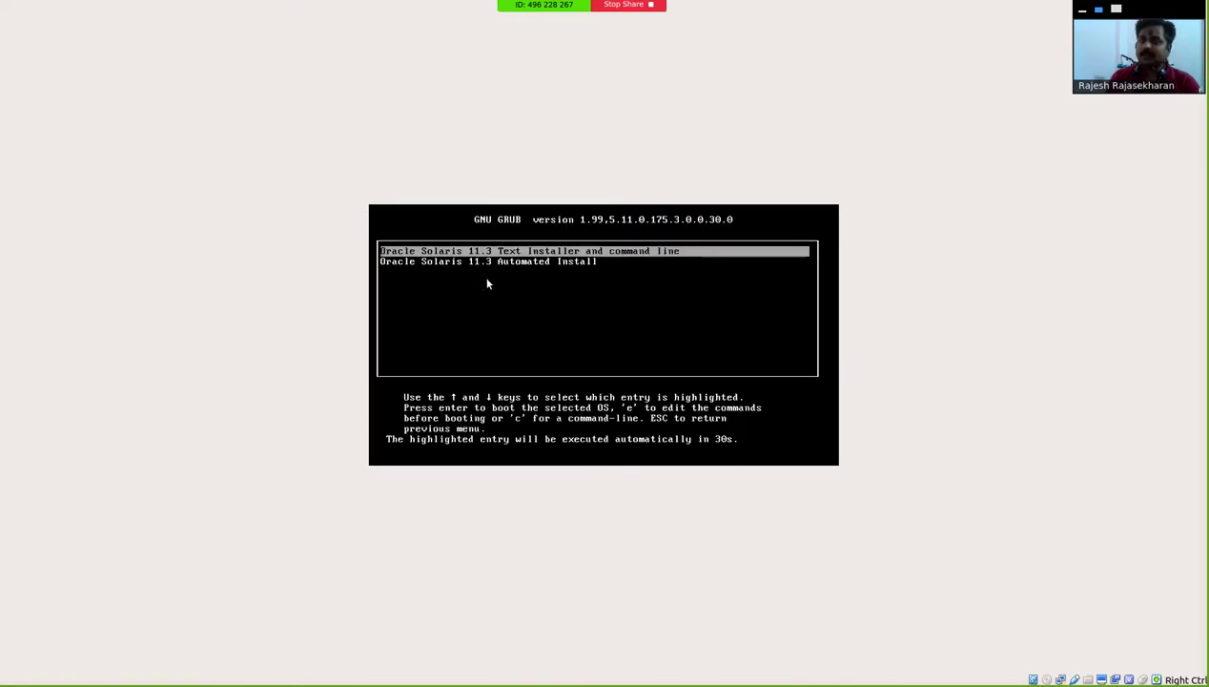
key("Down")
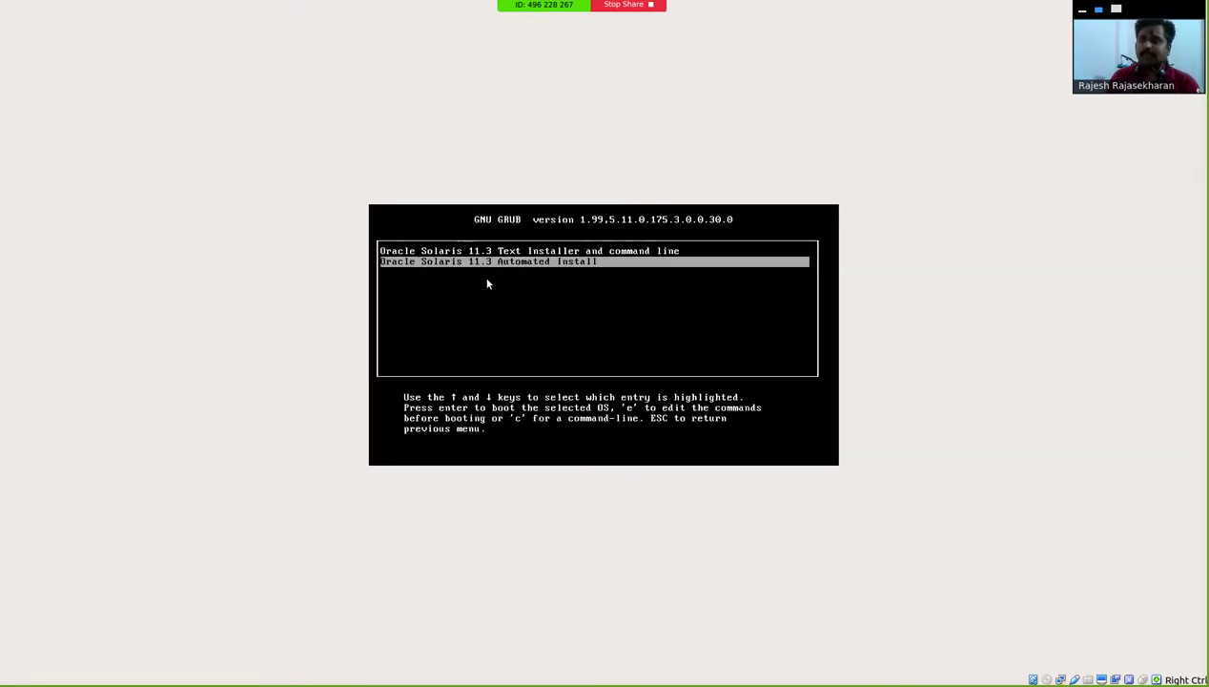
key("Return")
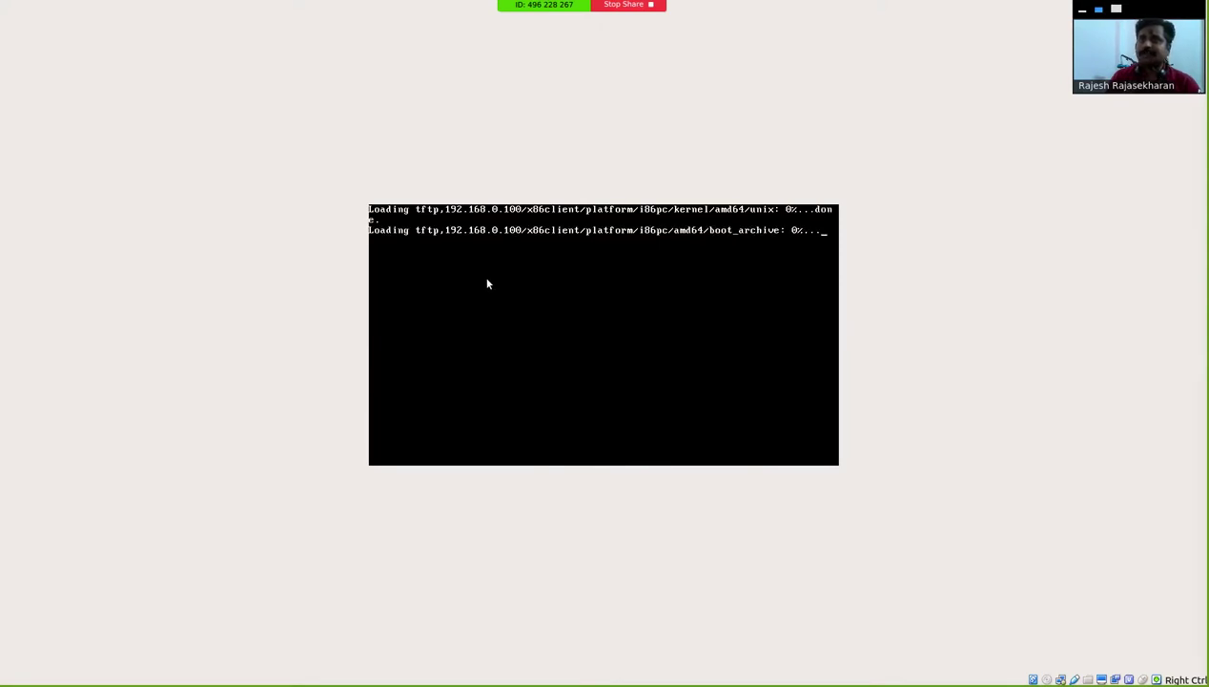